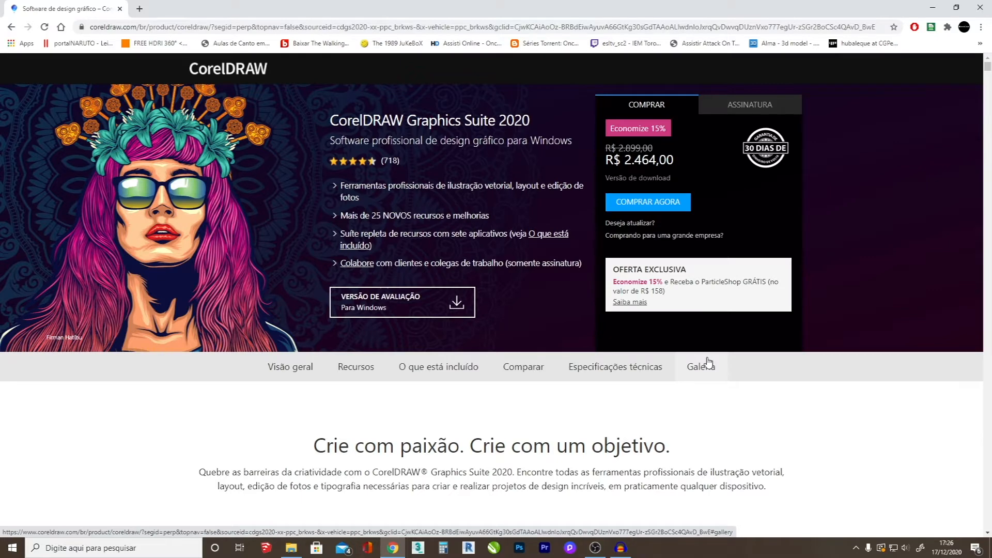
pyautogui.scroll(-2, 685, 385)
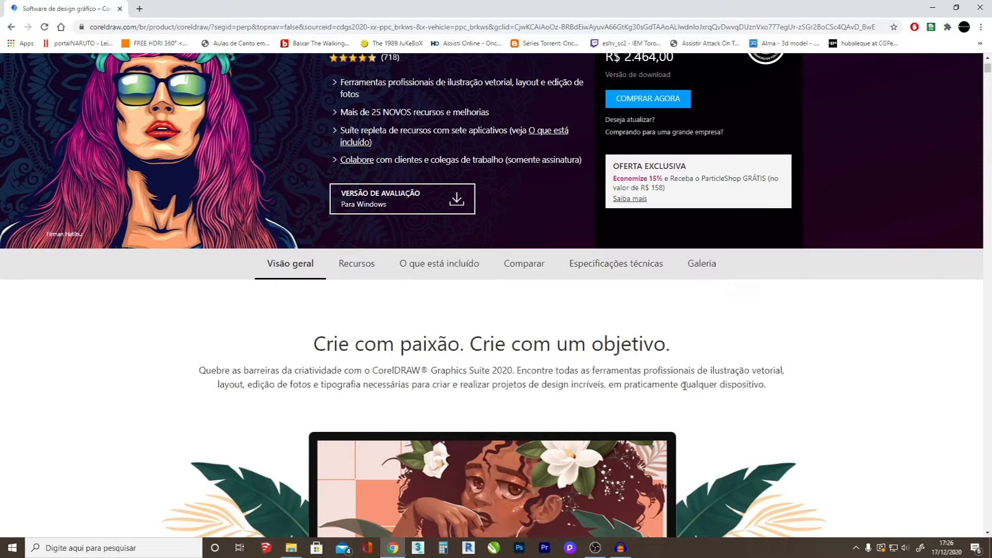
pyautogui.scroll(-5, 684, 385)
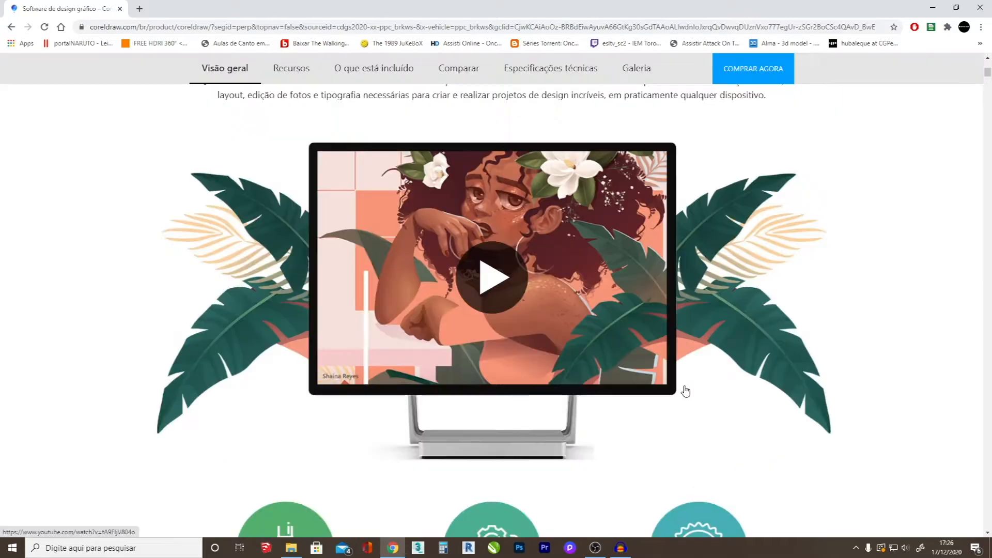
pyautogui.scroll(7, 684, 391)
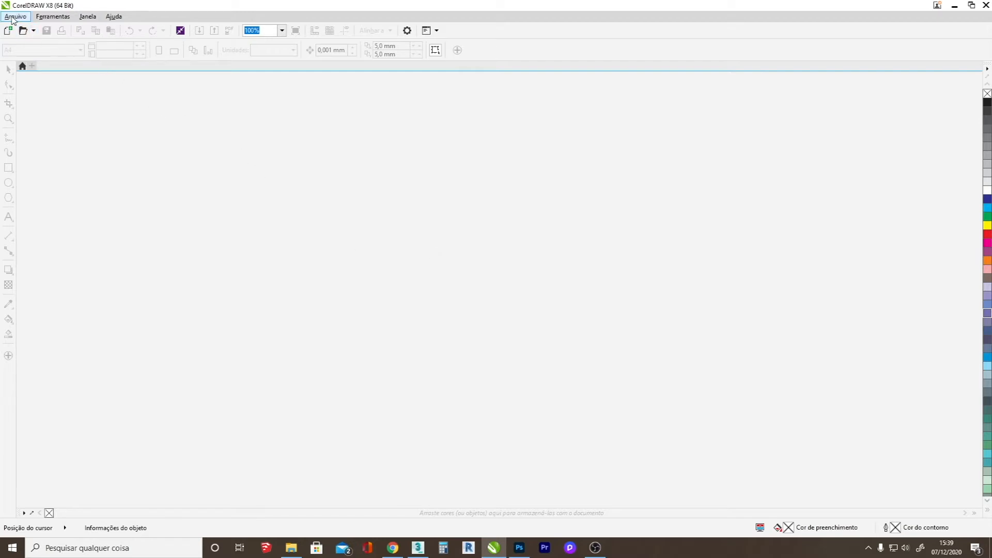
# Start a new document with the A2 page size in portrait orientation.
pyautogui.click(12, 19)
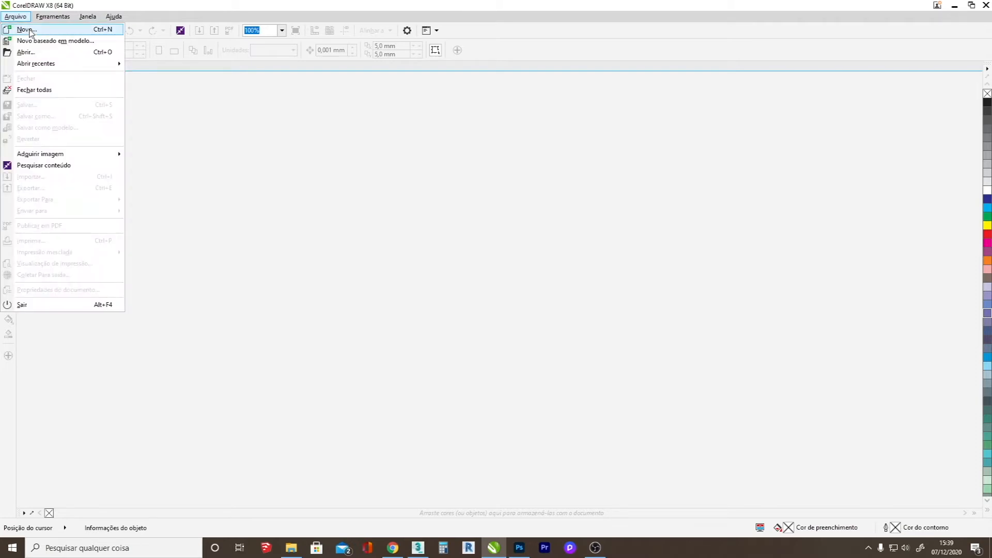
pyautogui.click(26, 30)
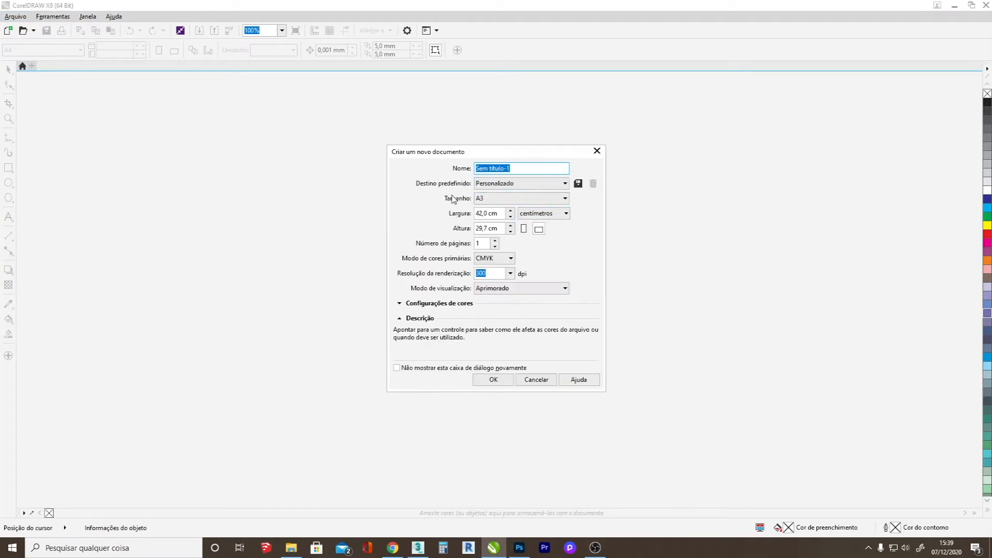
pyautogui.click(555, 185)
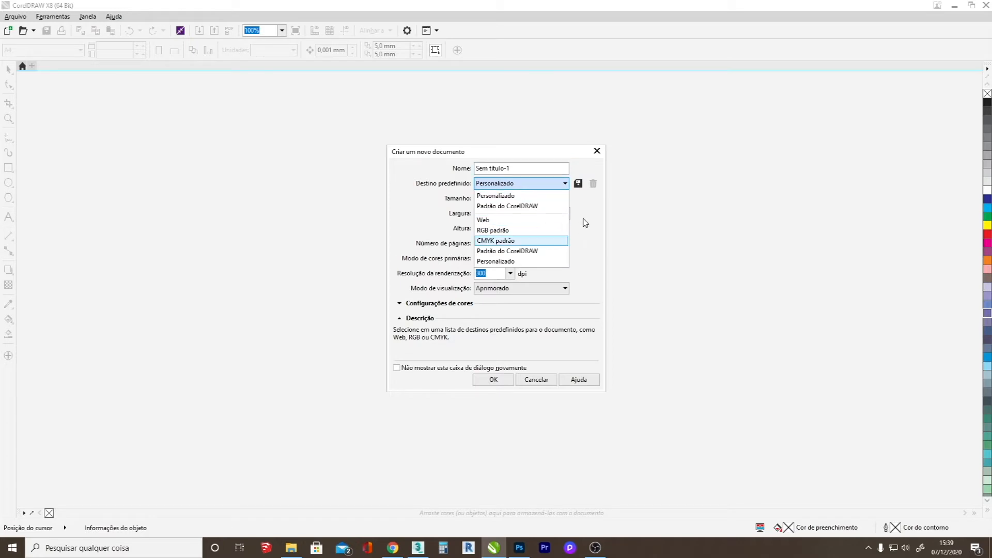
pyautogui.click(583, 222)
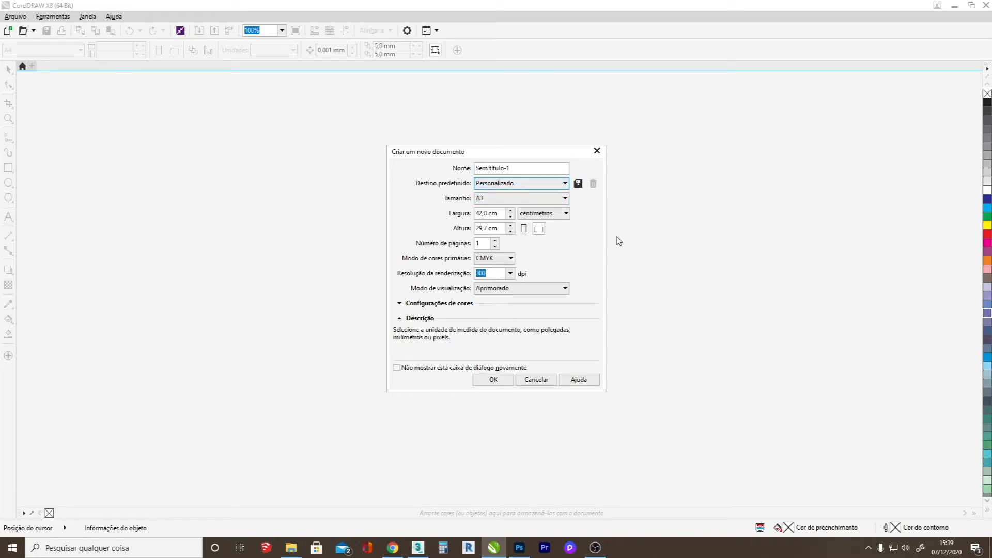
pyautogui.click(563, 199)
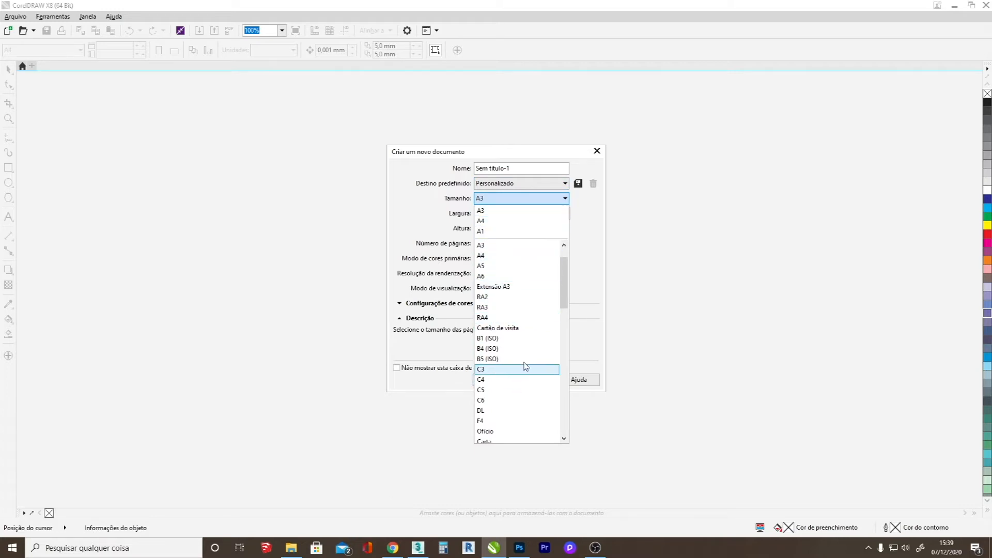
pyautogui.scroll(1, 568, 274)
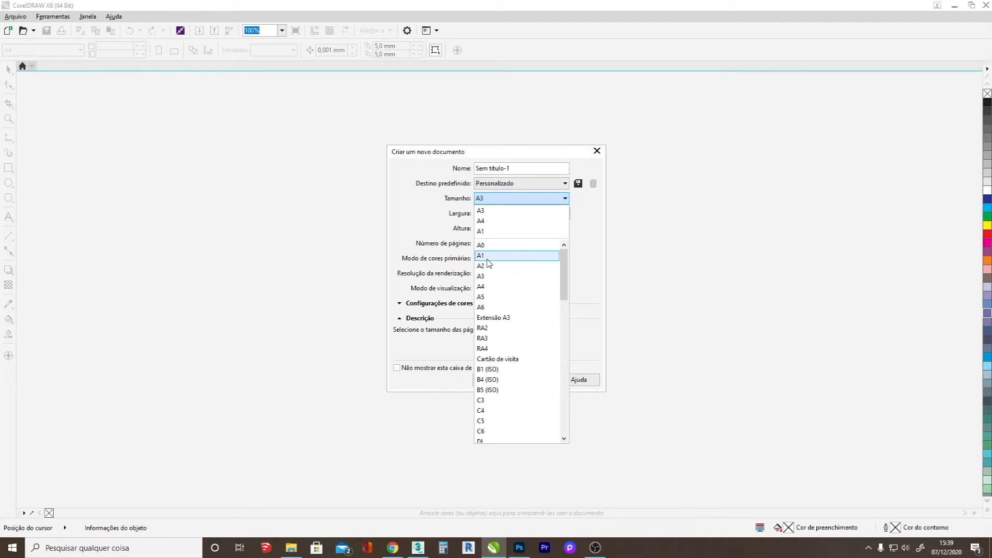
pyautogui.click(485, 265)
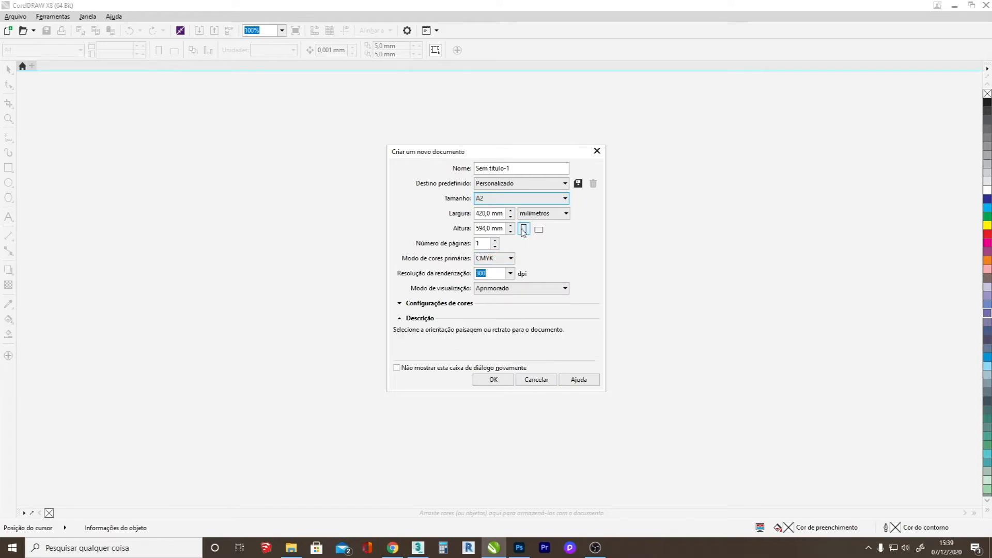
pyautogui.click(537, 229)
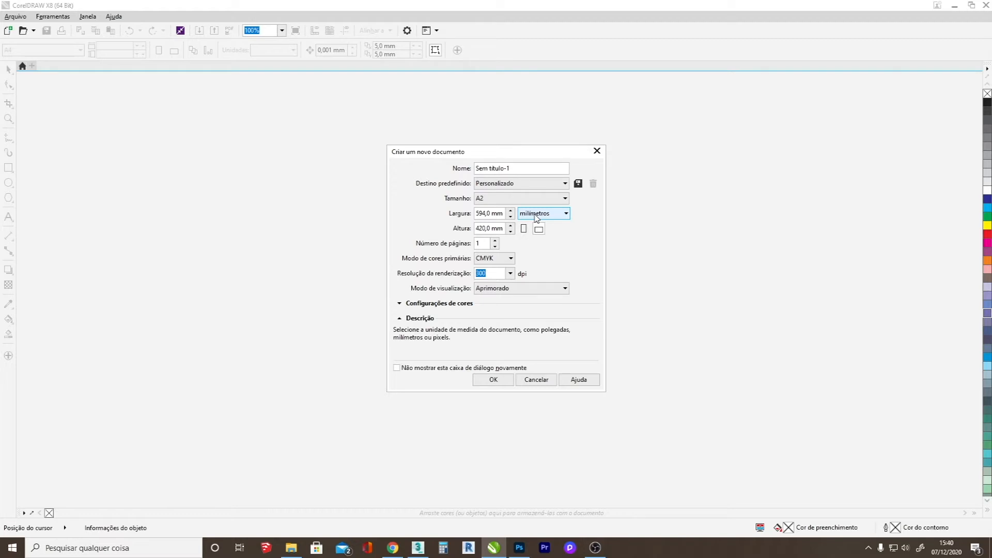
pyautogui.click(521, 230)
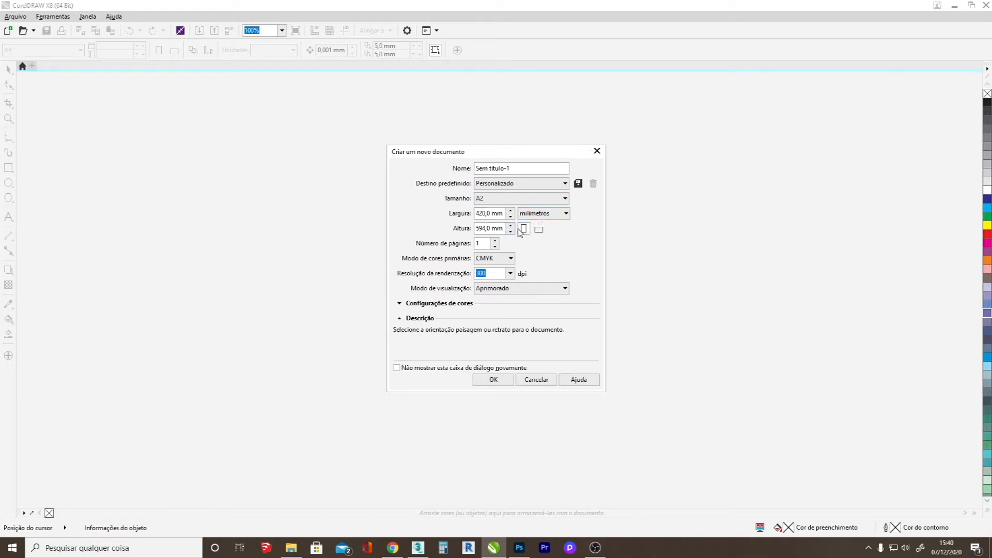
# Set the new document's units to centímetros and create it under the name PranchaEstilosaArquitetura.
pyautogui.click(532, 216)
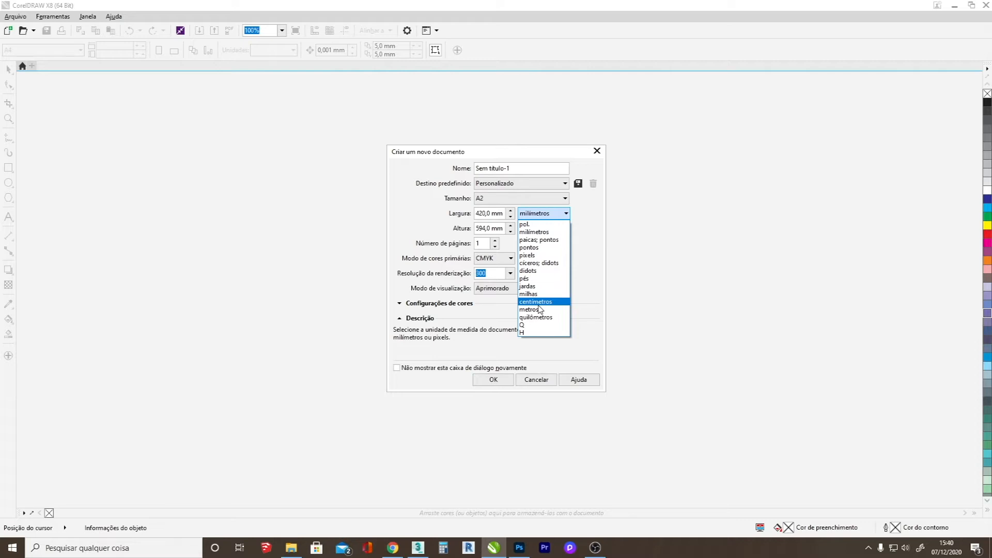
pyautogui.click(542, 304)
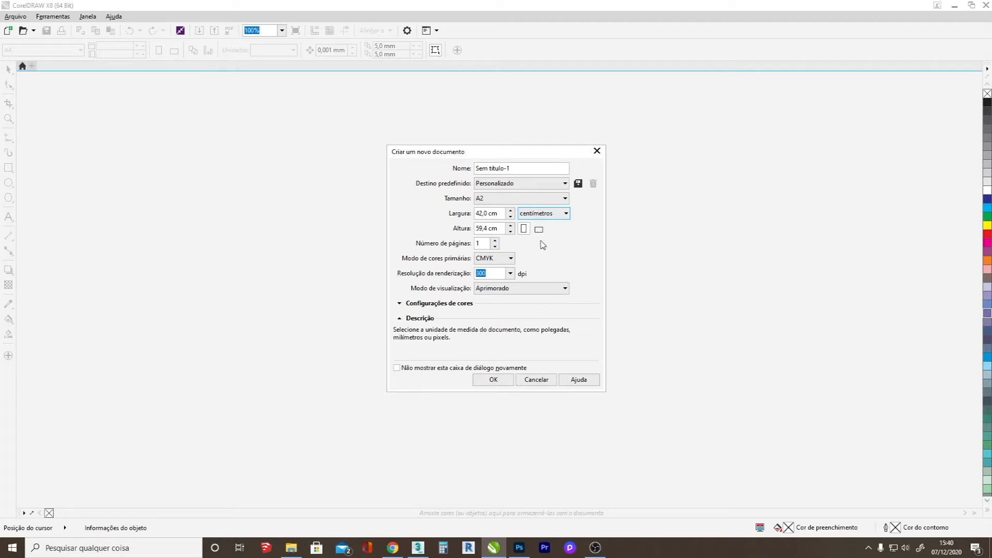
pyautogui.click(541, 214)
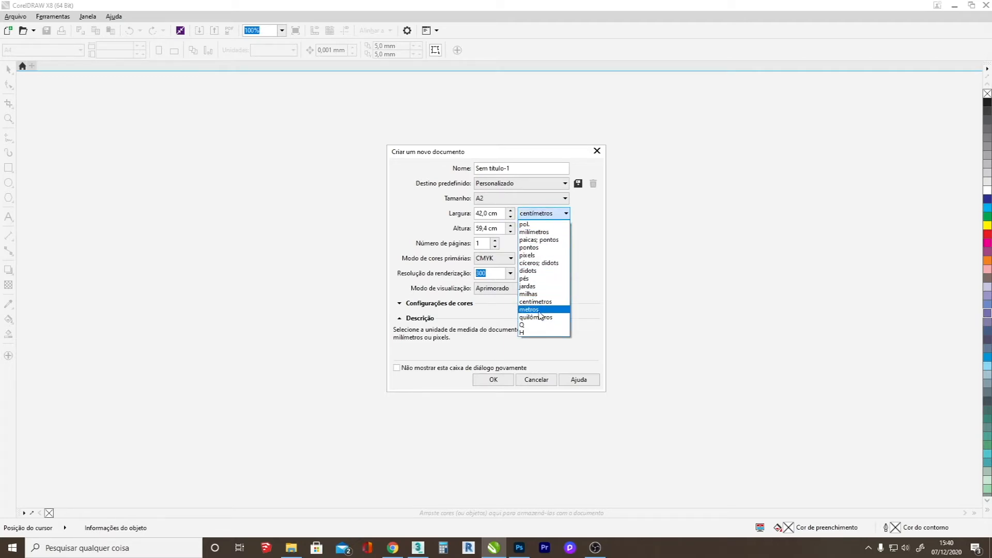
pyautogui.click(537, 310)
pyautogui.click(542, 214)
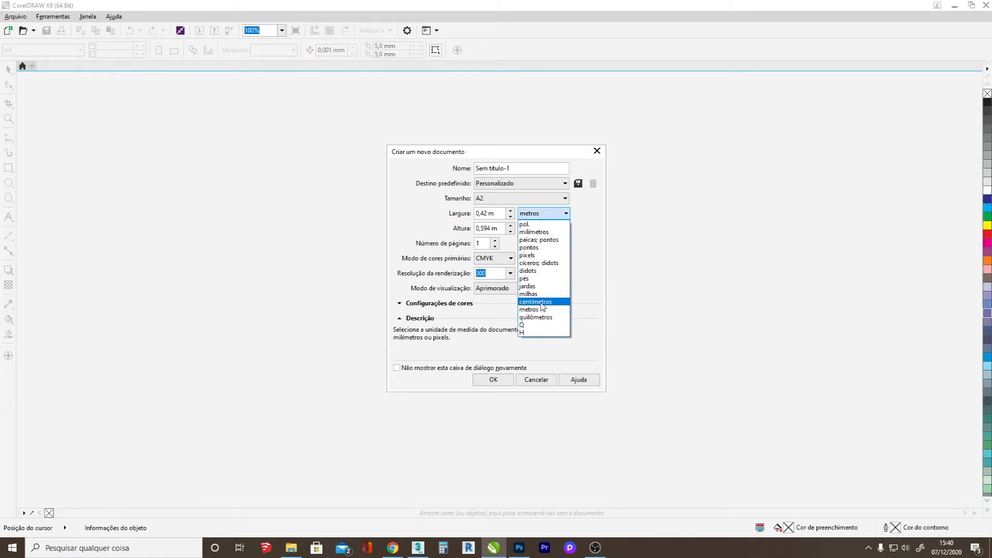
pyautogui.click(544, 303)
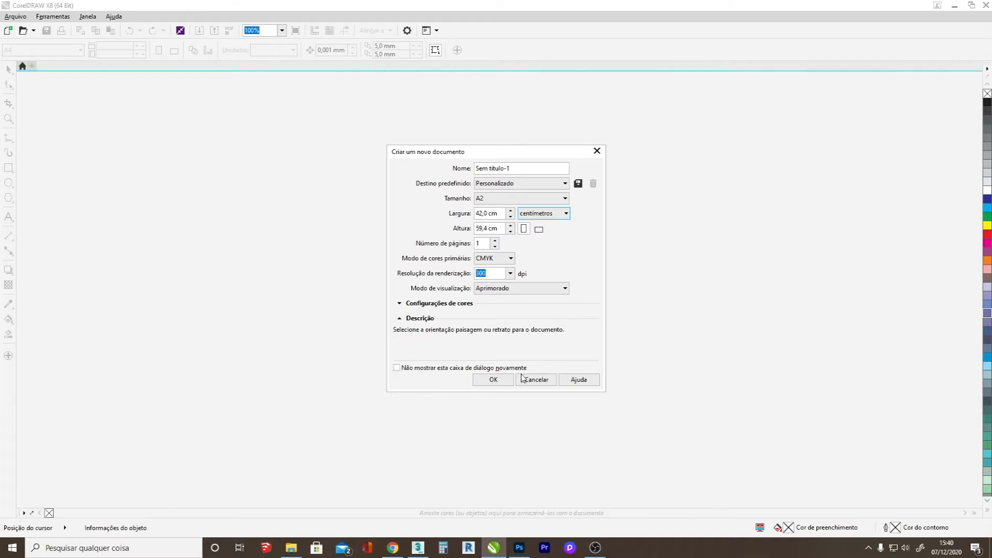
pyautogui.click(522, 166)
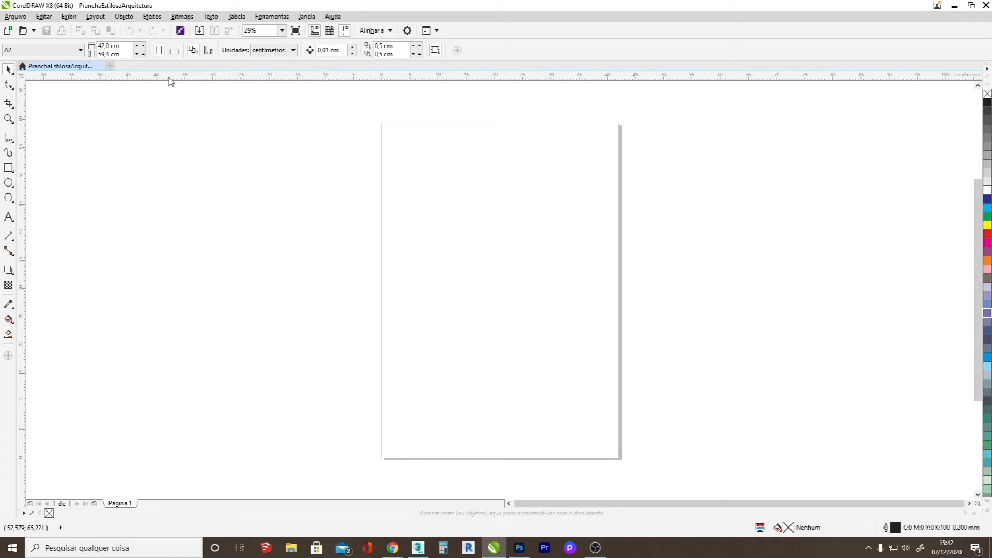
# Try a freehand selection and a rectangular marquee selection on the empty page.
pyautogui.click(7, 70)
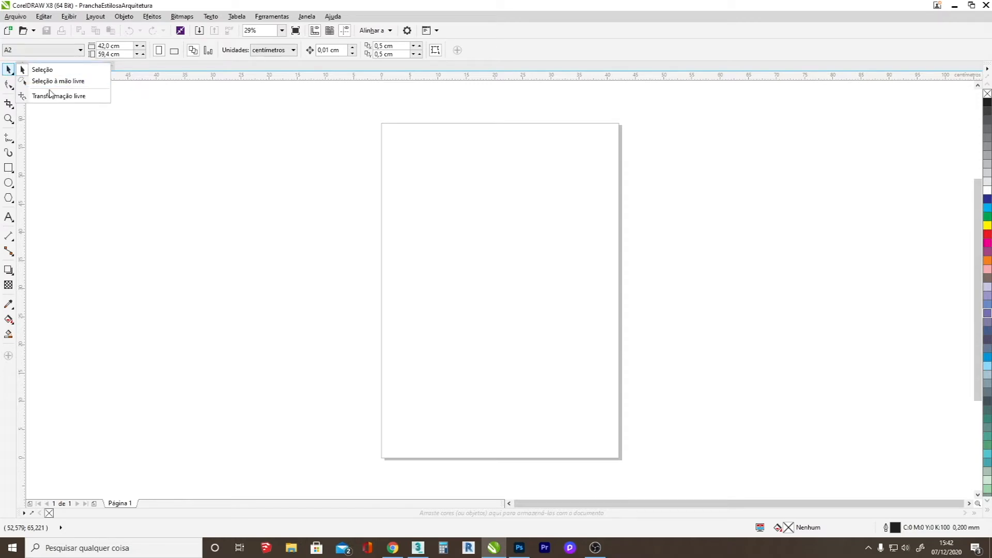
pyautogui.click(58, 82)
pyautogui.moveTo(427, 199)
pyautogui.mouseDown()
pyautogui.moveTo(498, 290)
pyautogui.moveTo(447, 151)
pyautogui.moveTo(487, 229)
pyautogui.mouseUp()
pyautogui.click(9, 70)
pyautogui.click(41, 71)
pyautogui.moveTo(460, 253); pyautogui.dragTo(475, 269)
pyautogui.moveTo(370, 196); pyautogui.dragTo(583, 331)
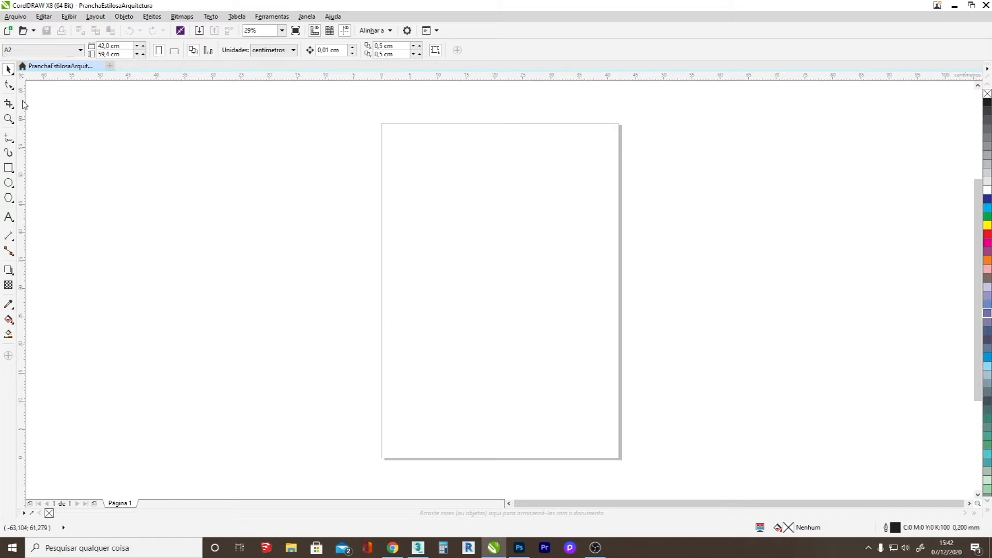
# Try the Free Transform tool on the empty page, and return to the Selection tool.
pyautogui.click(9, 70)
pyautogui.click(54, 97)
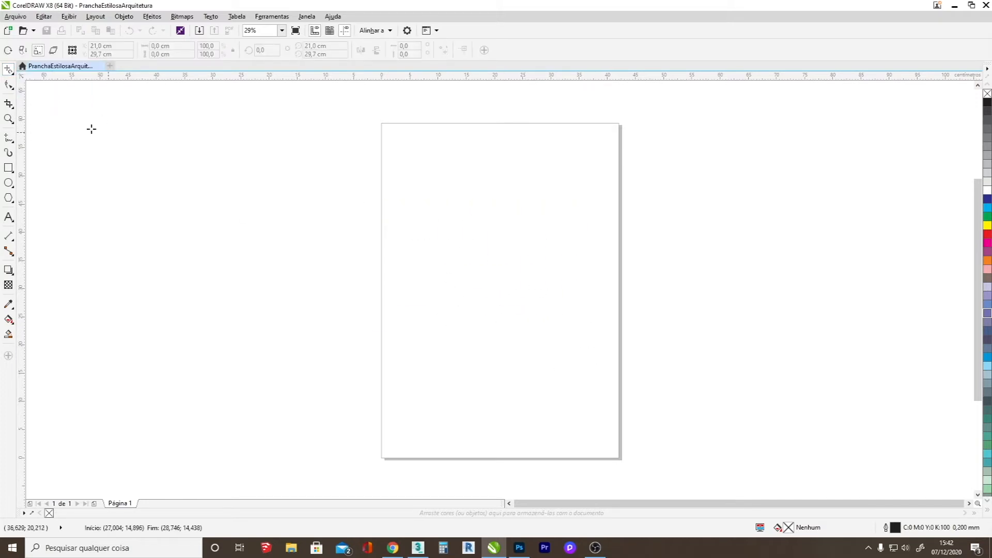
pyautogui.click(10, 70)
pyautogui.click(40, 70)
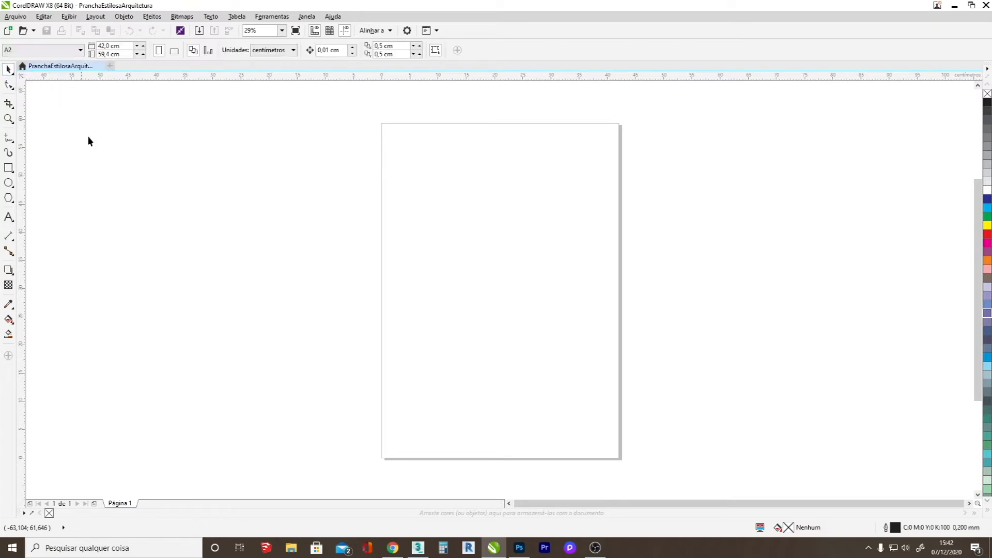
# Reshape the thin line above the two thicker ones by lowering its middle node and bending its left segment into a curve.
pyautogui.click(10, 85)
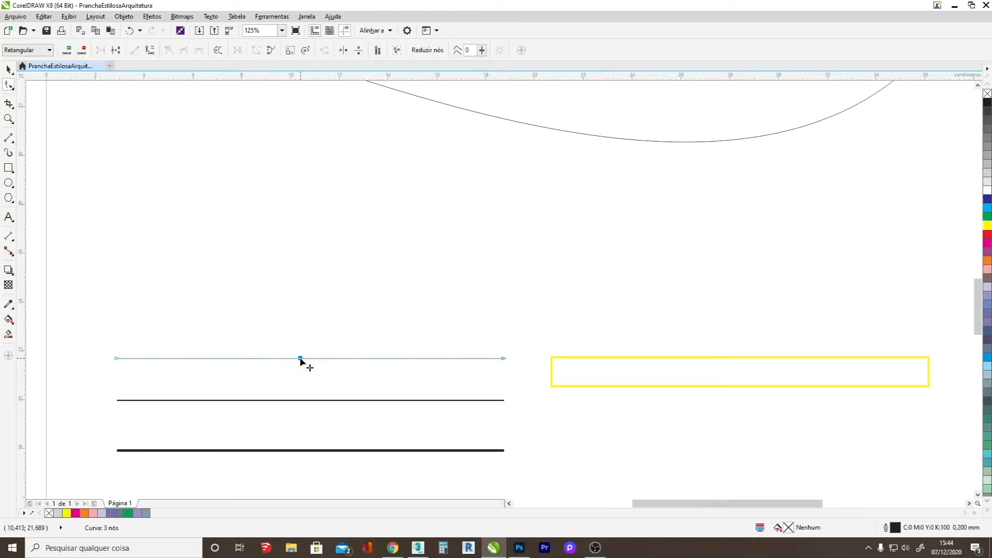
pyautogui.moveTo(299, 357); pyautogui.dragTo(299, 391)
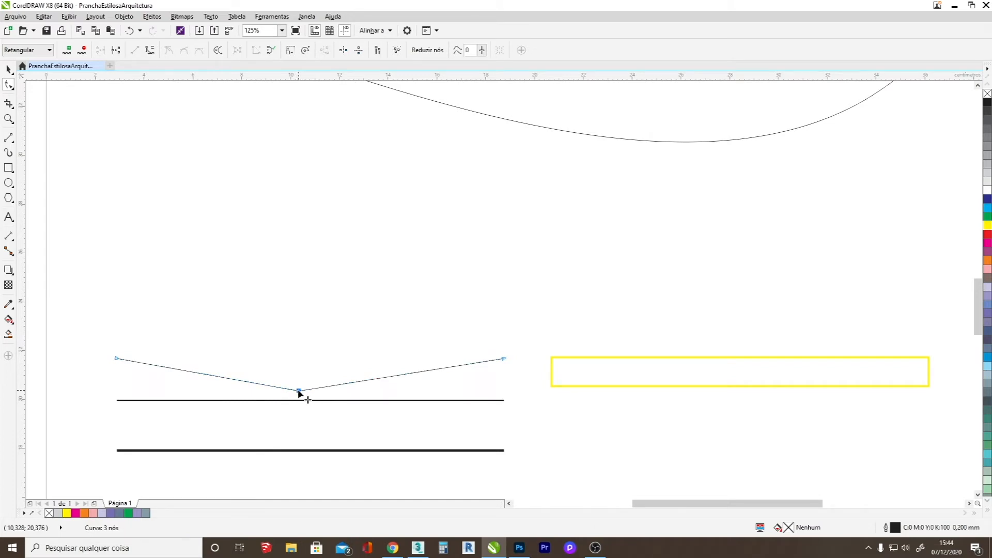
pyautogui.rightClick(299, 393)
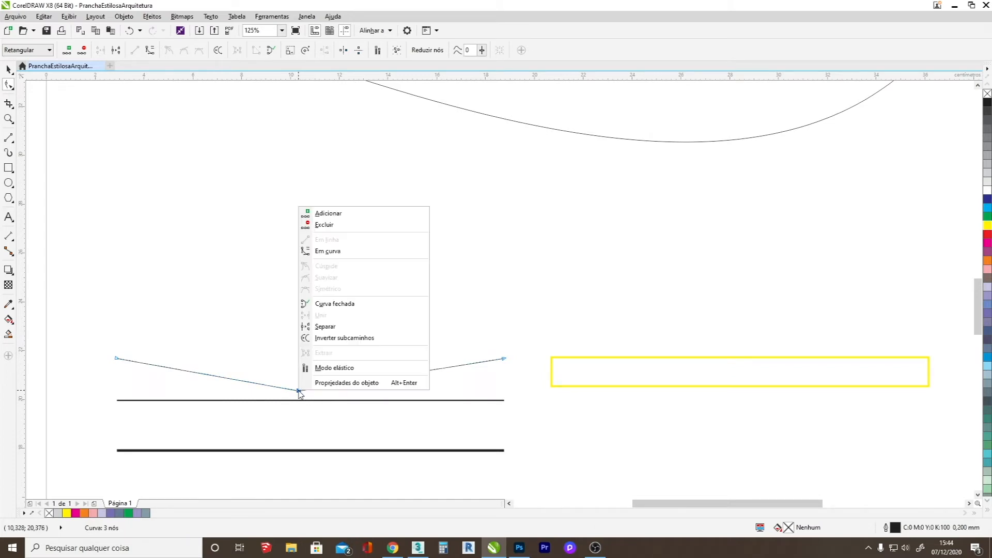
pyautogui.click(327, 255)
pyautogui.moveTo(236, 381); pyautogui.dragTo(199, 412)
pyautogui.moveTo(177, 373); pyautogui.dragTo(177, 334)
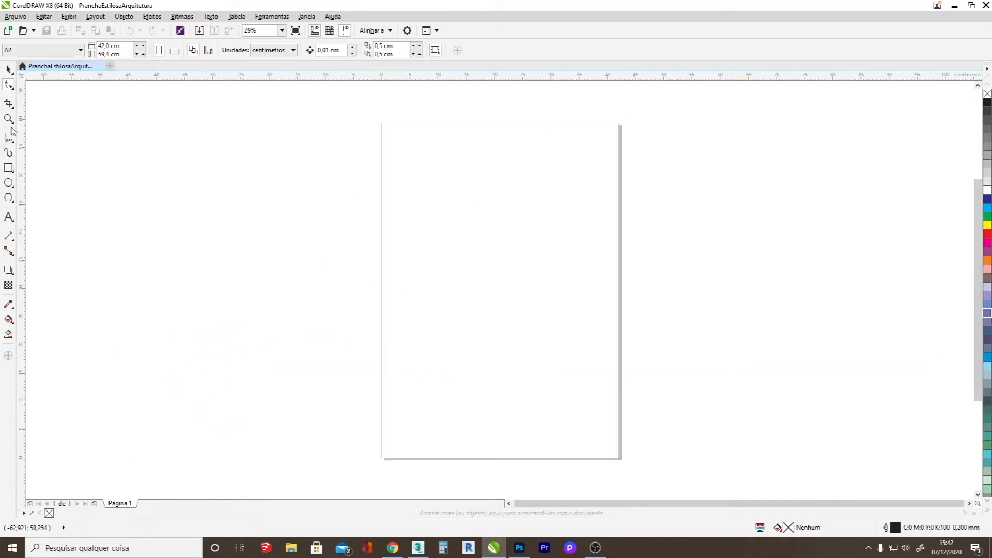
# Draw a freehand curve about 31 cm wide across the upper page and a horizontal two-point line about 32 cm long below it.
pyautogui.click(8, 138)
pyautogui.moveTo(402, 195); pyautogui.dragTo(579, 202)
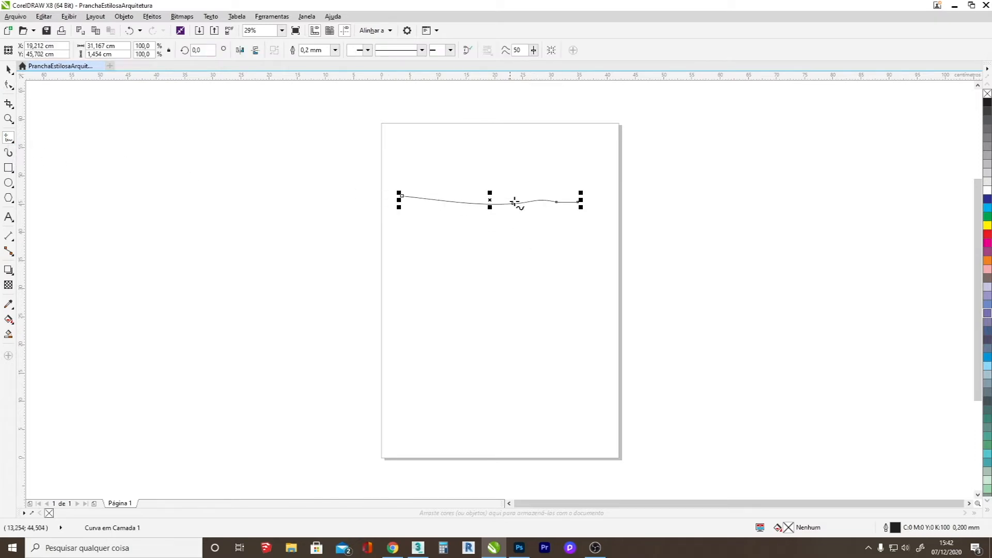
pyautogui.click(8, 139)
pyautogui.click(32, 147)
pyautogui.moveTo(399, 228); pyautogui.dragTo(583, 234)
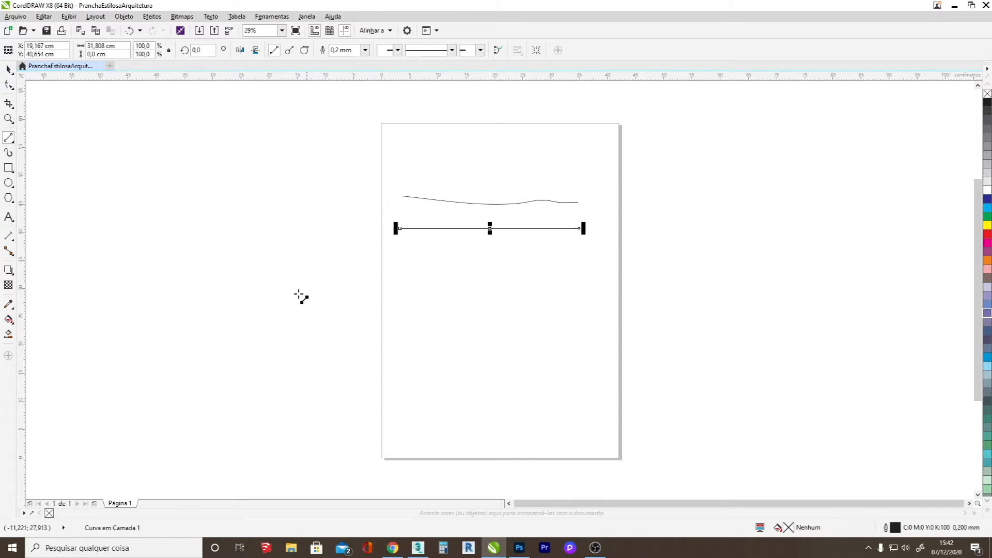
# Draw a sagging Bézier curve about 33 cm wide and 5.7 cm tall below the straight line.
pyautogui.click(9, 139)
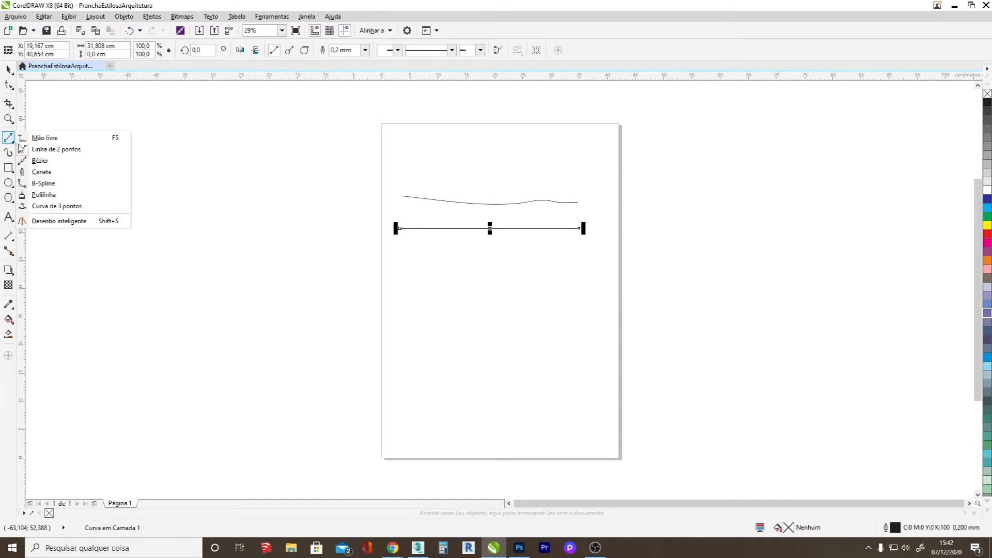
pyautogui.click(40, 160)
pyautogui.moveTo(401, 253); pyautogui.dragTo(463, 276)
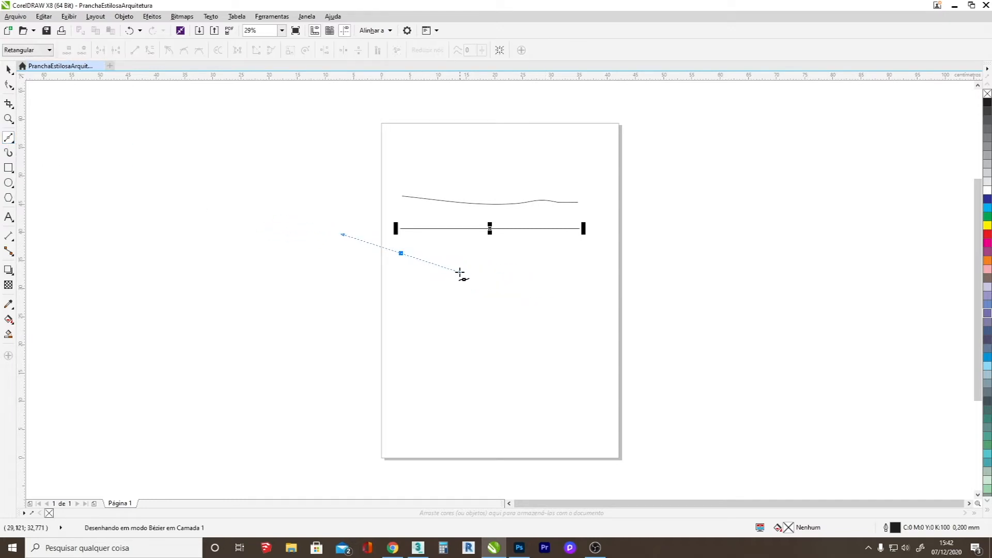
pyautogui.moveTo(587, 261); pyautogui.dragTo(629, 209)
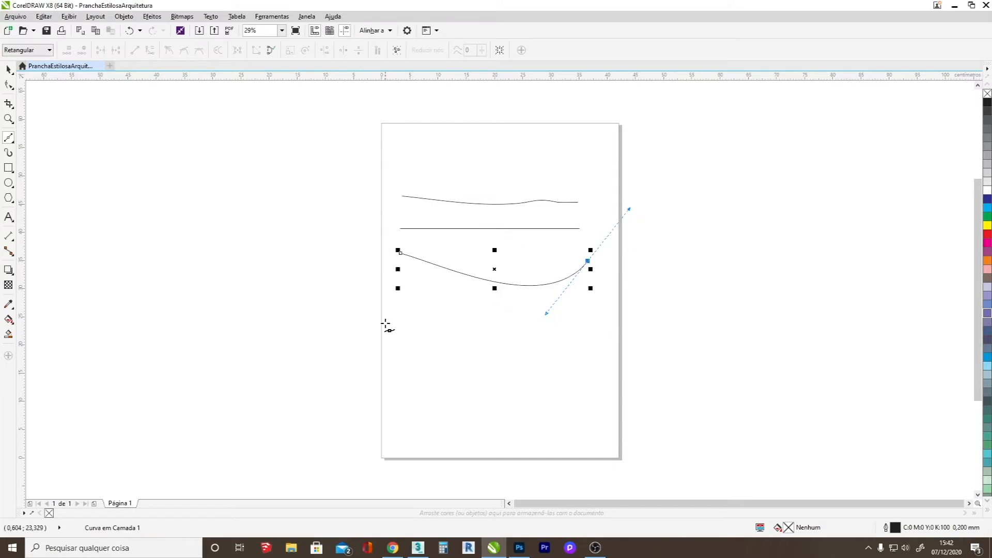
# Draw a horizontal two-point line about 15.9 cm long in the left part of the page, below the Bézier curve.
pyautogui.click(4, 142)
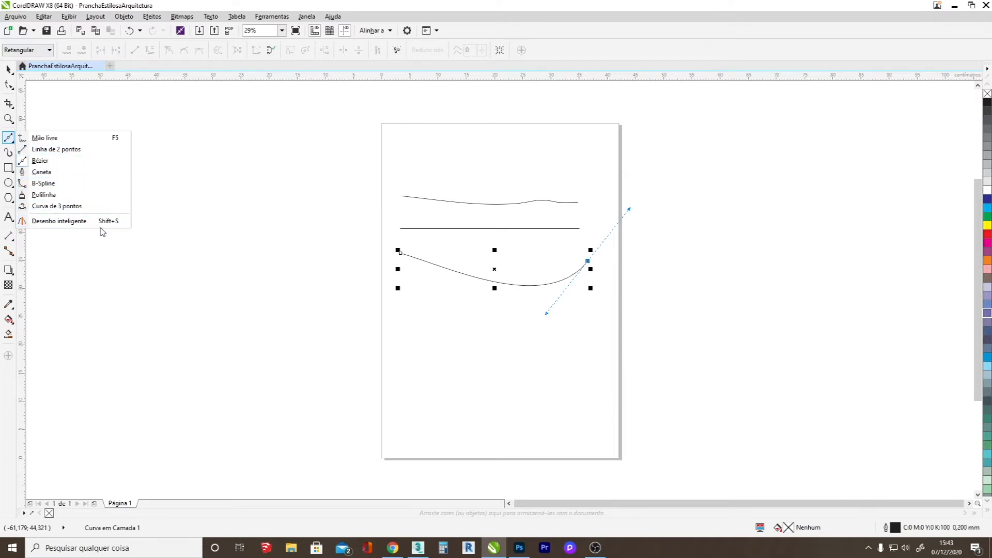
pyautogui.click(68, 160)
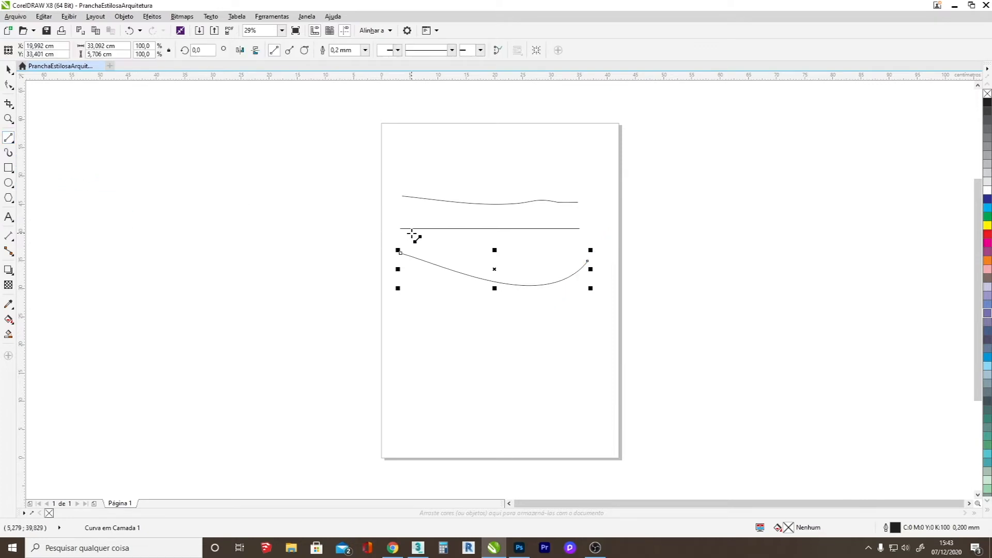
pyautogui.click(398, 335)
pyautogui.click(491, 336)
pyautogui.press('space')
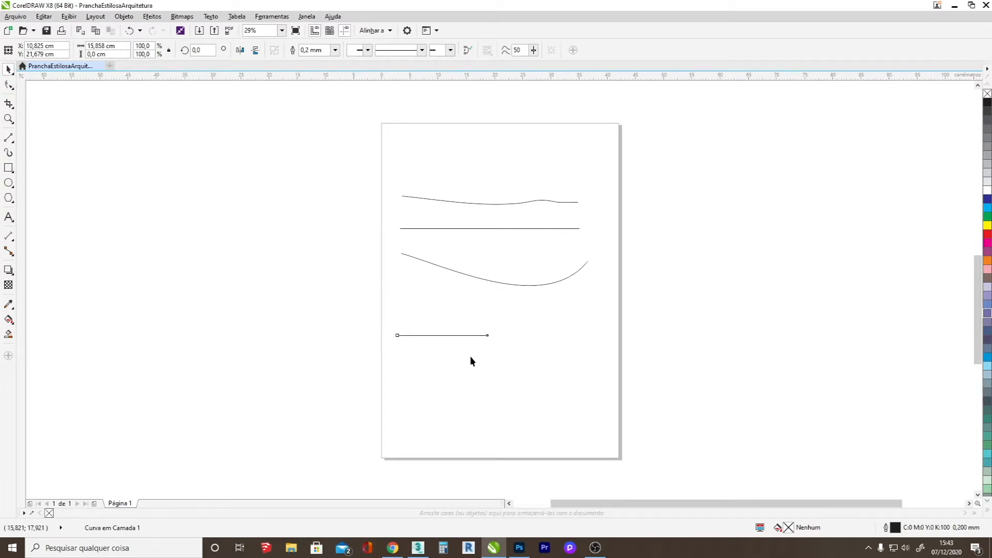
pyautogui.scroll(4, 471, 357)
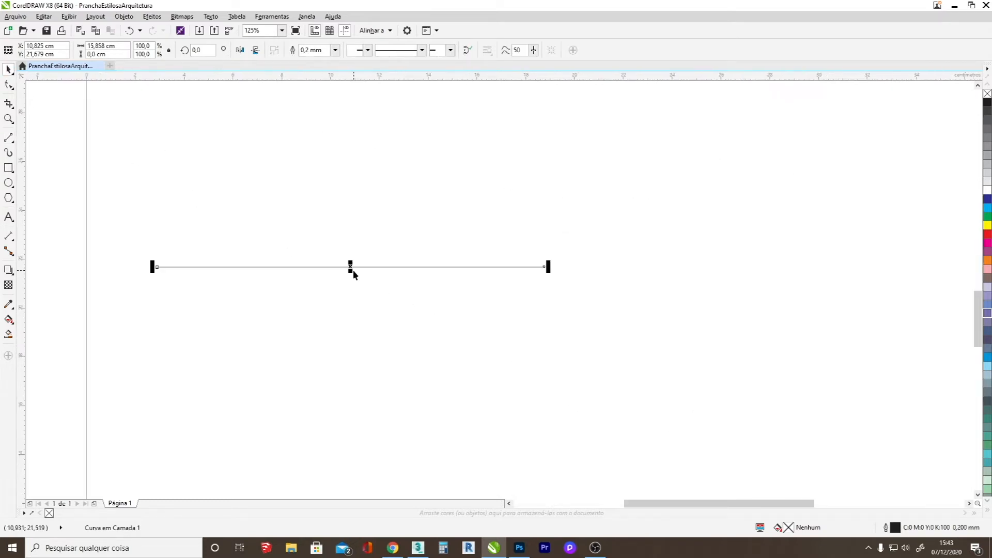
# Place three copies of the short horizontal line directly below it, at vertical positions of about 20, 17.9 and 15.5 cm.
pyautogui.moveTo(352, 268); pyautogui.dragTo(366, 360)
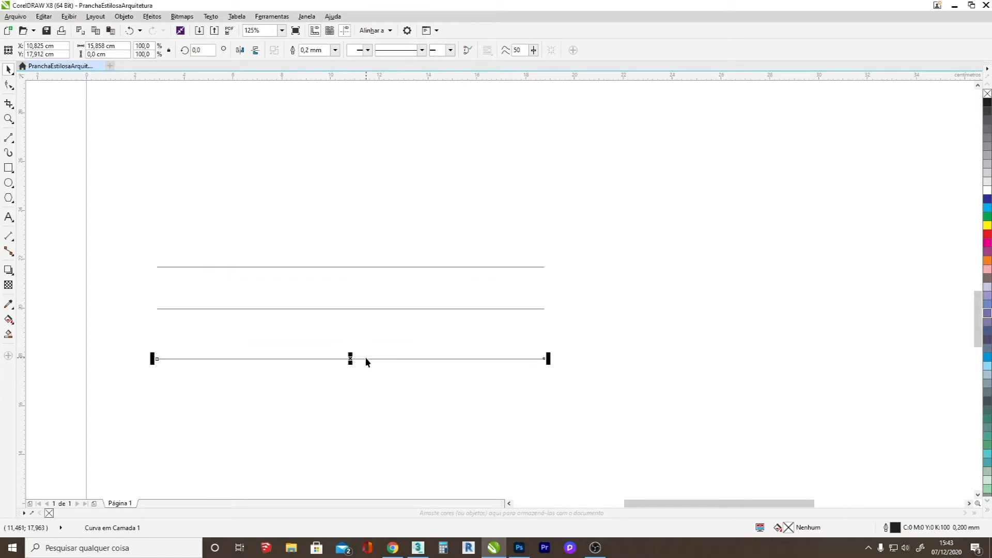
pyautogui.click(356, 395)
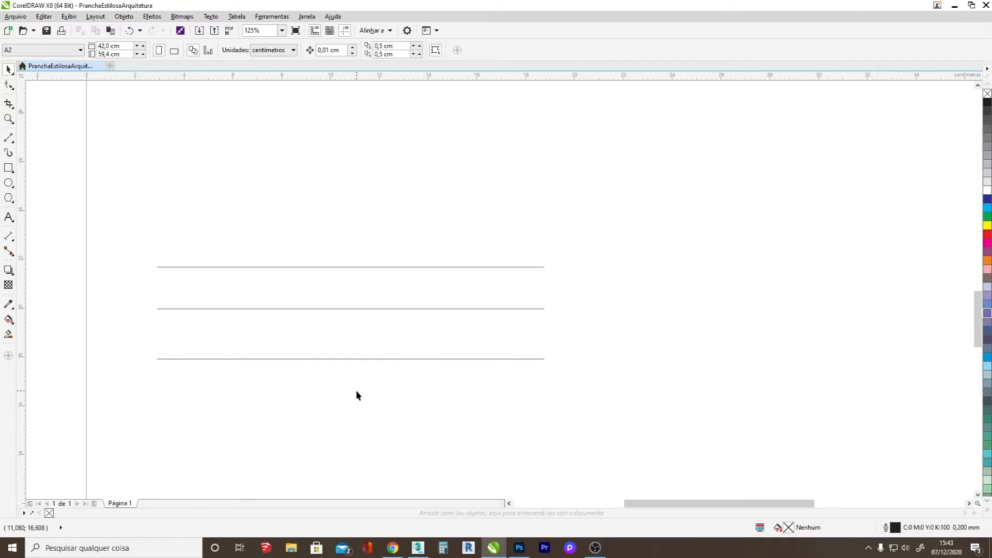
pyautogui.moveTo(355, 361); pyautogui.dragTo(361, 432)
pyautogui.hotkey('ctrl', 'z')
pyautogui.moveTo(350, 358); pyautogui.dragTo(350, 417)
# Set the outline thickness of the second of the four parallel lines to 0.5 mm.
pyautogui.click(305, 267)
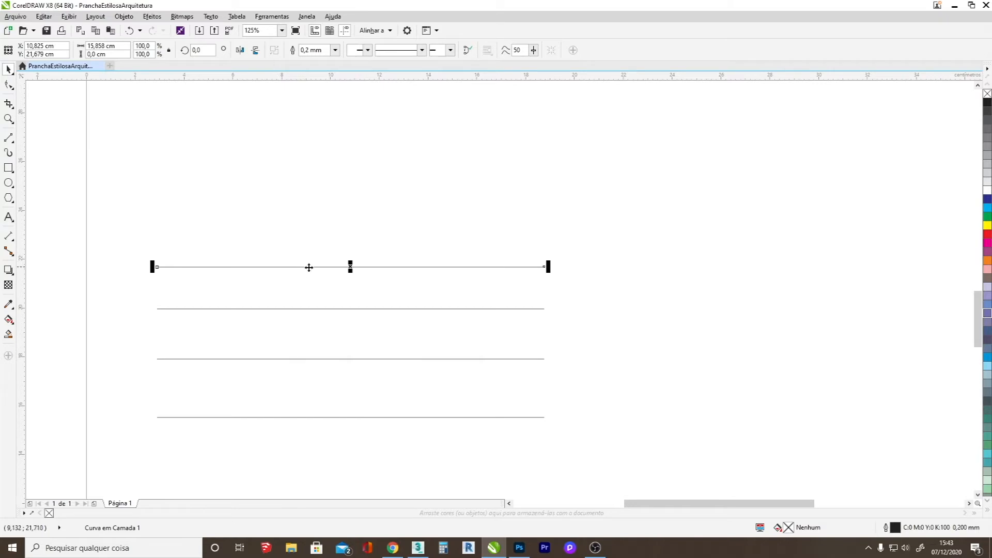
pyautogui.click(330, 309)
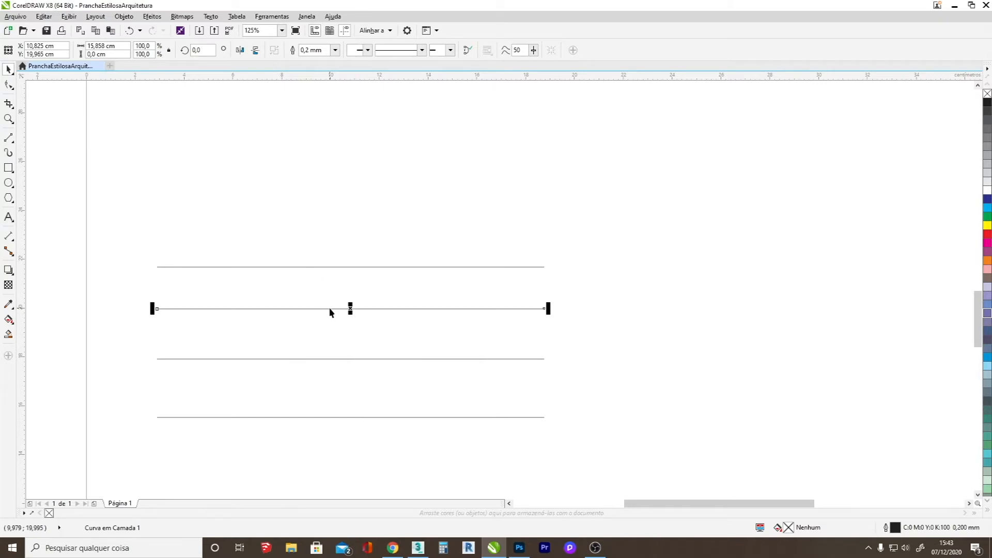
pyautogui.click(334, 52)
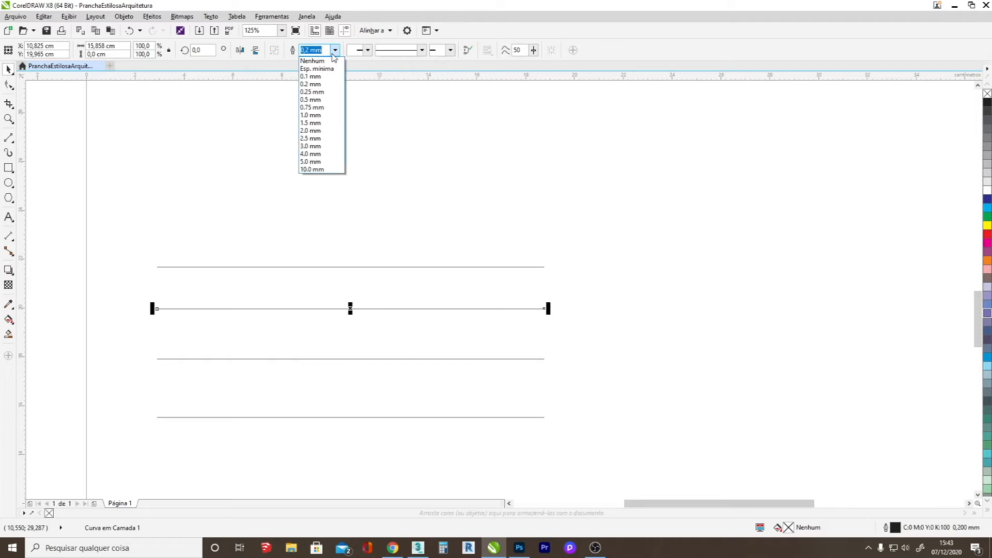
pyautogui.click(315, 99)
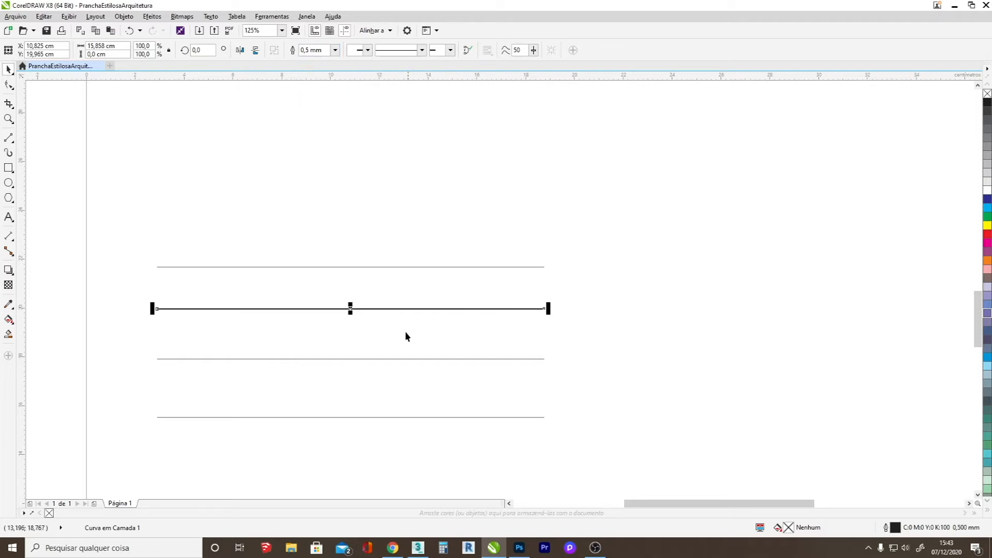
pyautogui.click(381, 318)
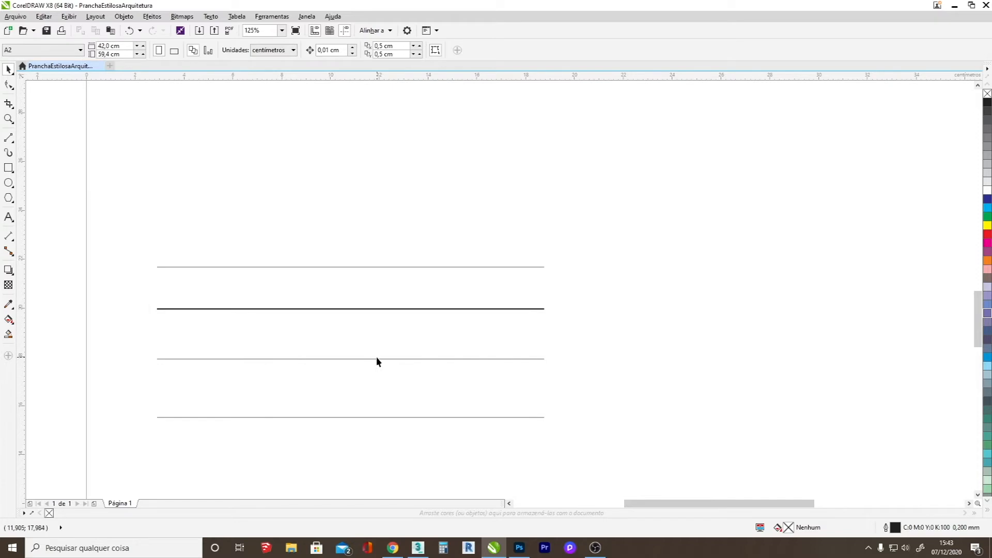
# Set the outline thickness of the third parallel line to 1.0 mm.
pyautogui.click(376, 358)
pyautogui.click(334, 51)
pyautogui.click(355, 417)
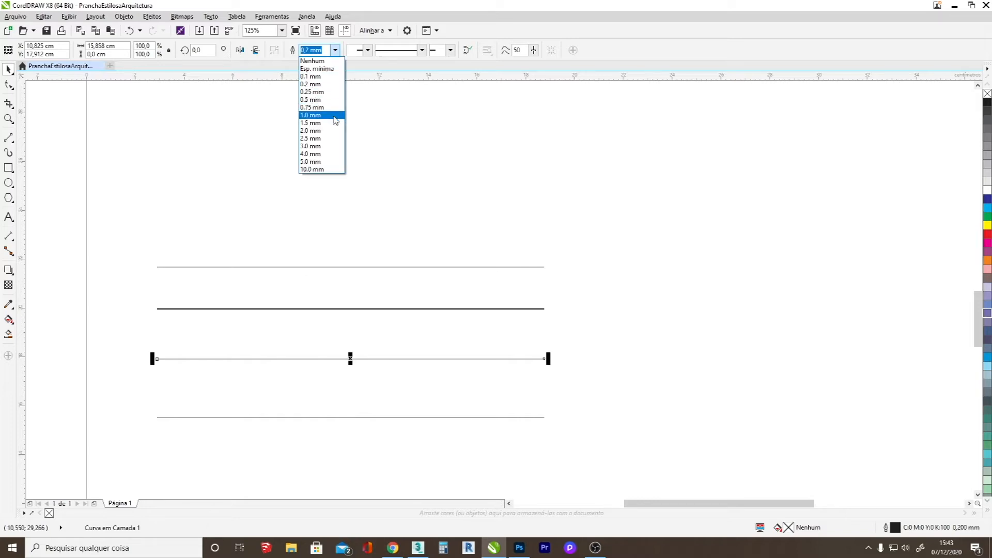
pyautogui.click(313, 114)
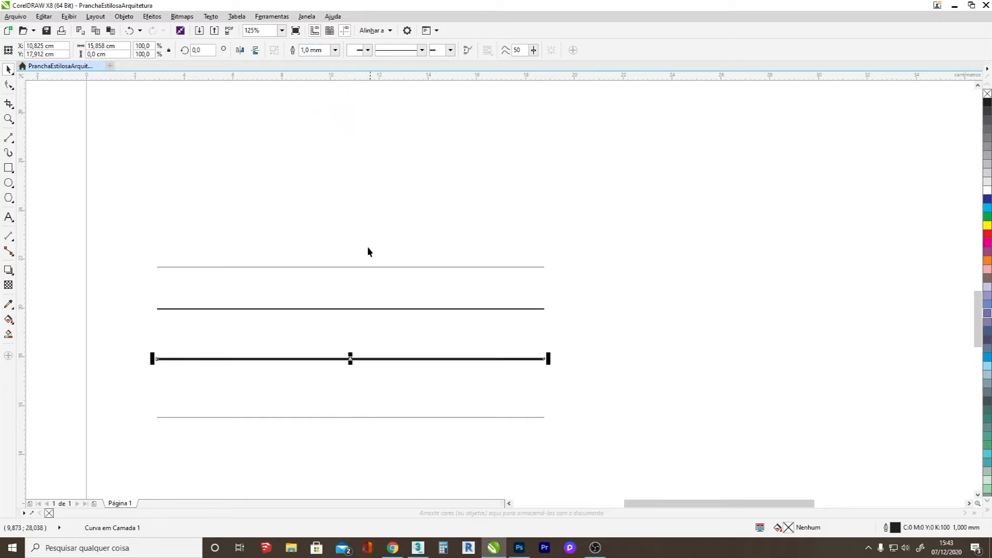
# Set the outline thickness of the lowest parallel line to 1.5 mm and deselect it.
pyautogui.click(385, 413)
pyautogui.click(376, 416)
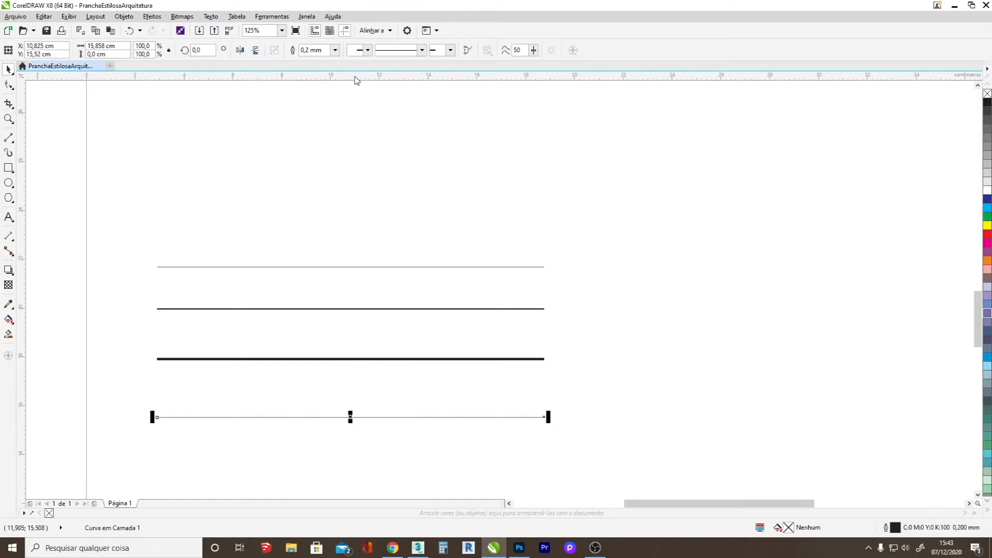
pyautogui.click(335, 50)
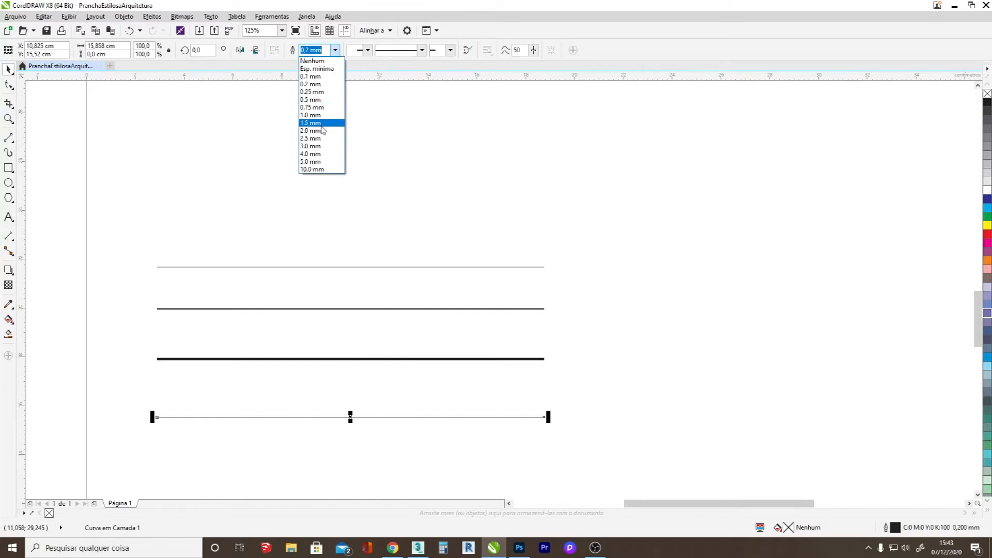
pyautogui.click(320, 123)
pyautogui.click(553, 237)
# Draw a rectangle about 15.5 cm wide and 1.2 cm tall beside the parallel lines, with a 0.75 mm outline.
pyautogui.scroll(-1, 451, 338)
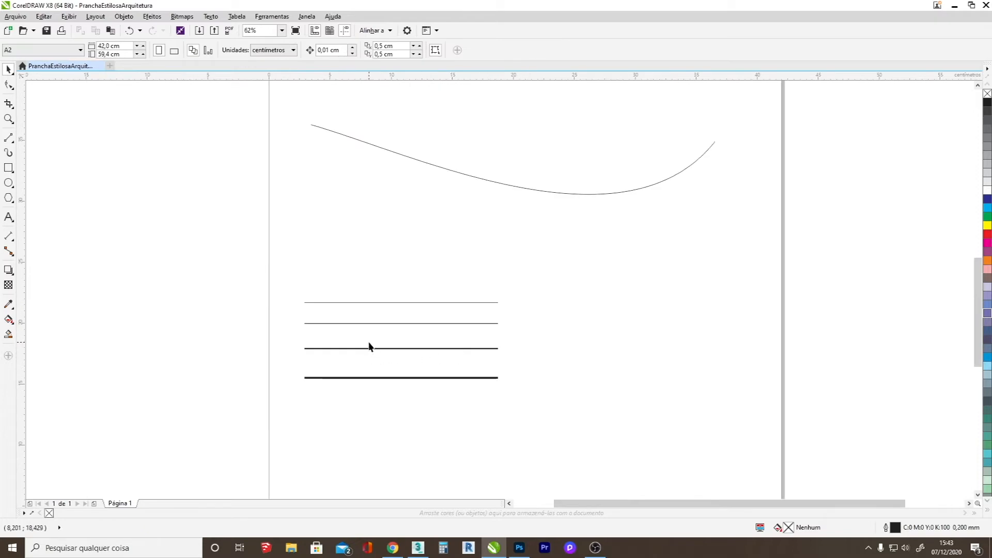
pyautogui.click(7, 170)
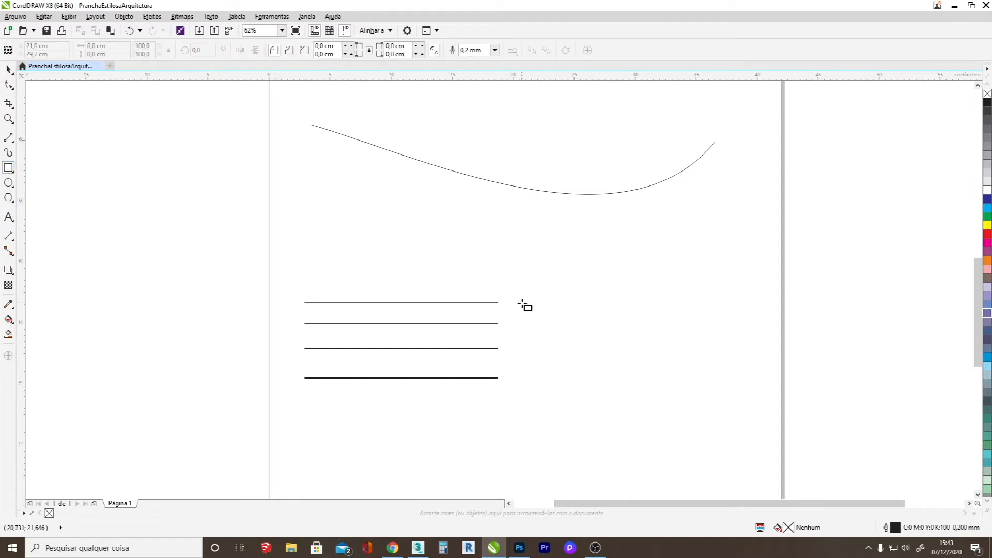
pyautogui.moveTo(521, 302); pyautogui.dragTo(710, 316)
pyautogui.click(494, 50)
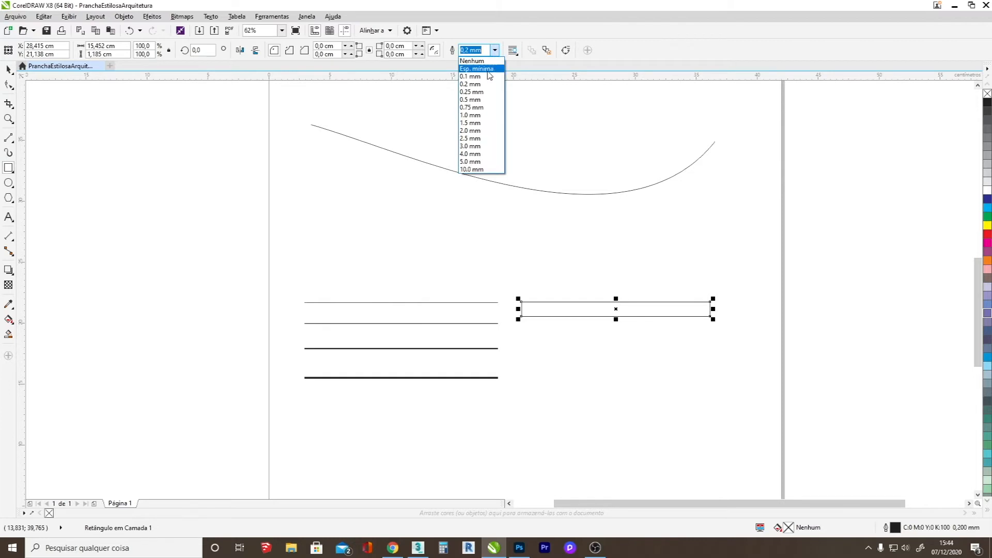
pyautogui.click(481, 107)
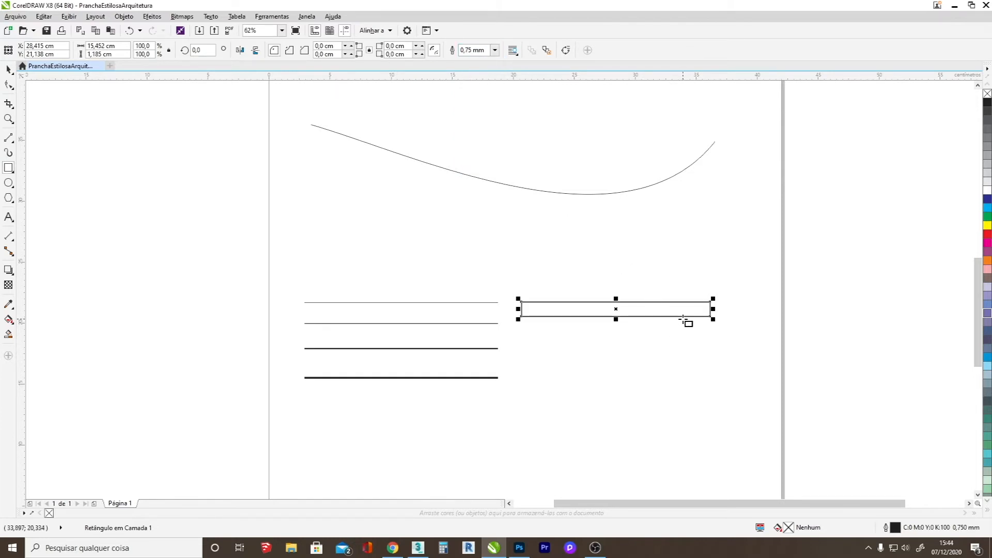
# Try light grey, yellow, magenta, orange, pink, lilac and grey-blue fills on the rectangle, and remove the fill.
pyautogui.scroll(1, 685, 320)
pyautogui.click(987, 175)
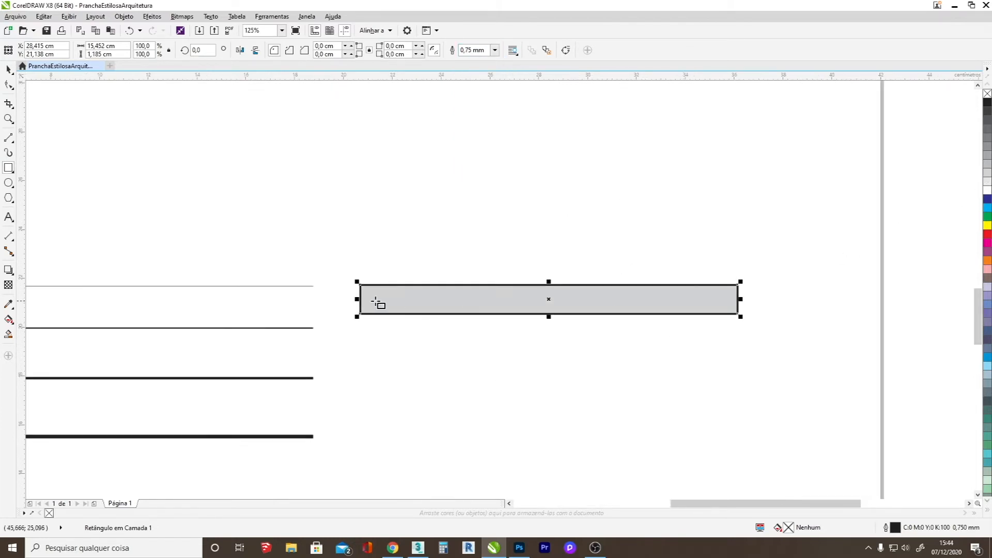
pyautogui.scroll(-2, 483, 296)
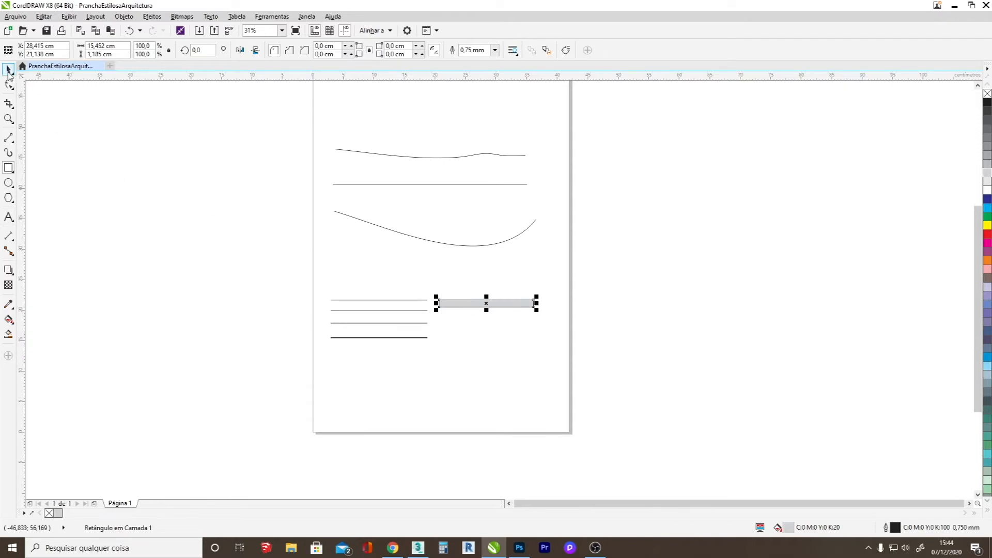
pyautogui.click(987, 225)
pyautogui.click(986, 243)
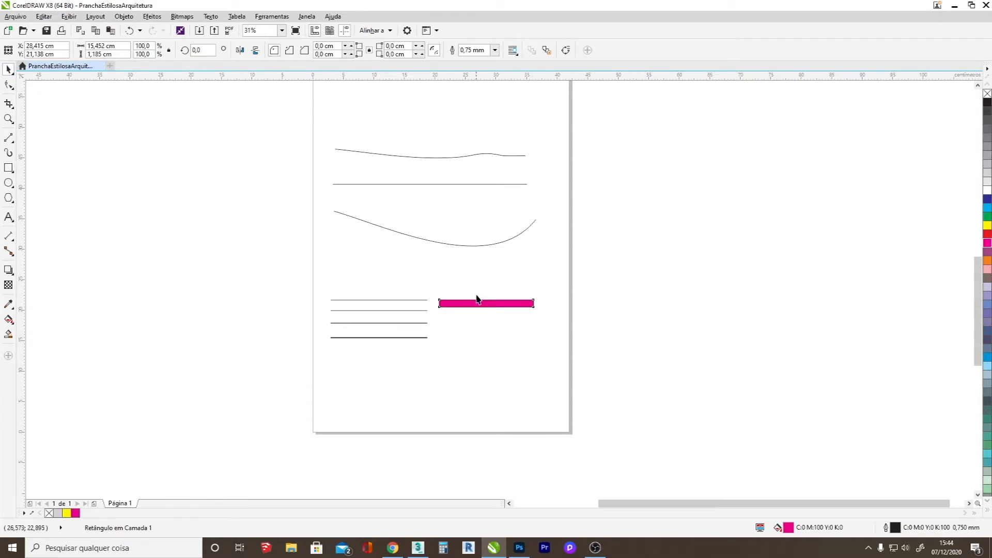
pyautogui.scroll(2, 475, 294)
pyautogui.click(986, 262)
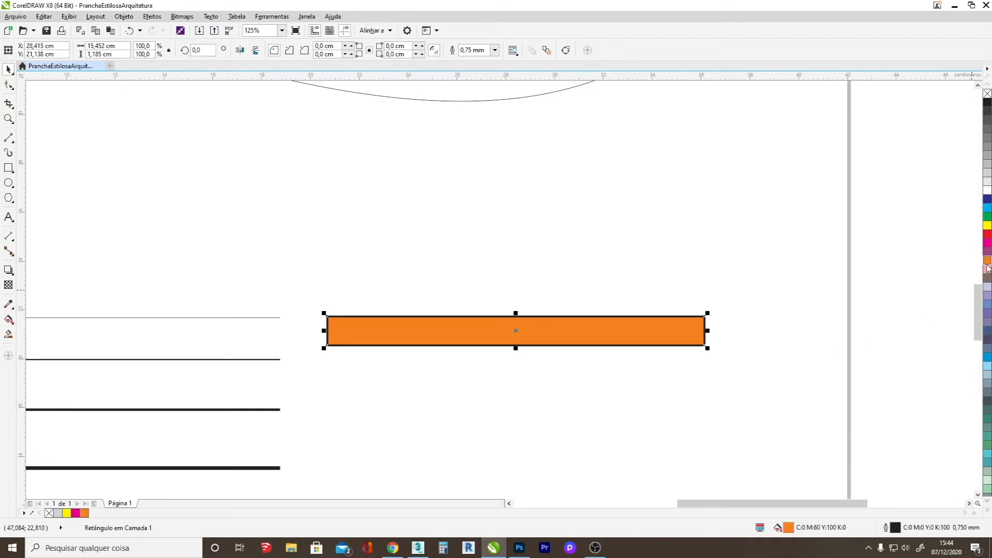
pyautogui.click(987, 269)
pyautogui.click(987, 286)
pyautogui.click(987, 319)
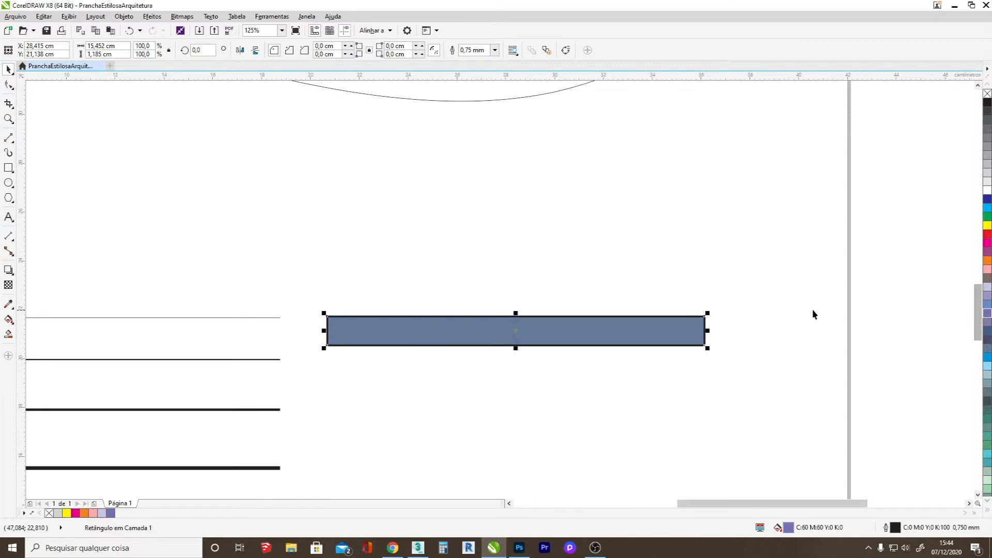
pyautogui.click(986, 94)
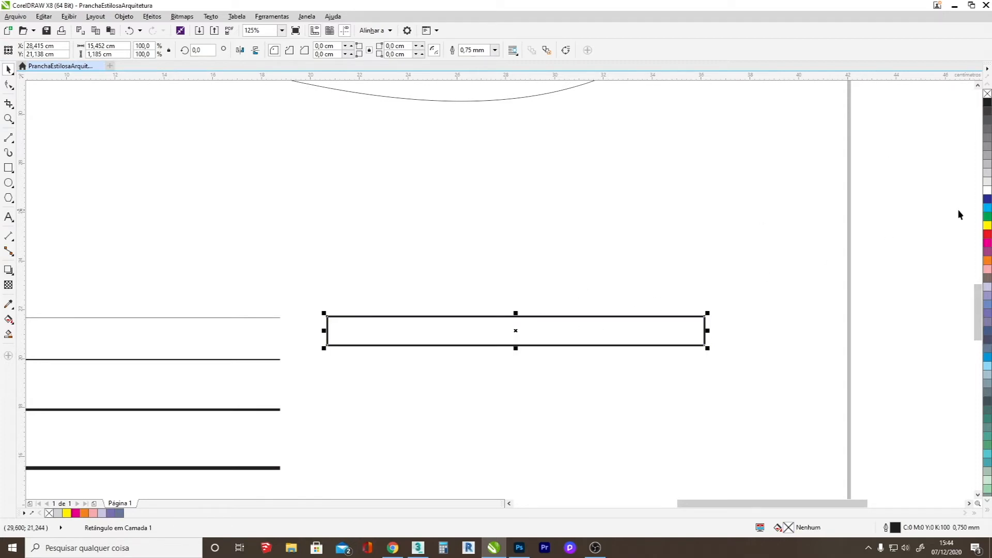
# Try green, magenta, lilac and grey-blue outline colours on the rectangle, and settle on a yellow outline.
pyautogui.rightClick(988, 217)
pyautogui.rightClick(987, 243)
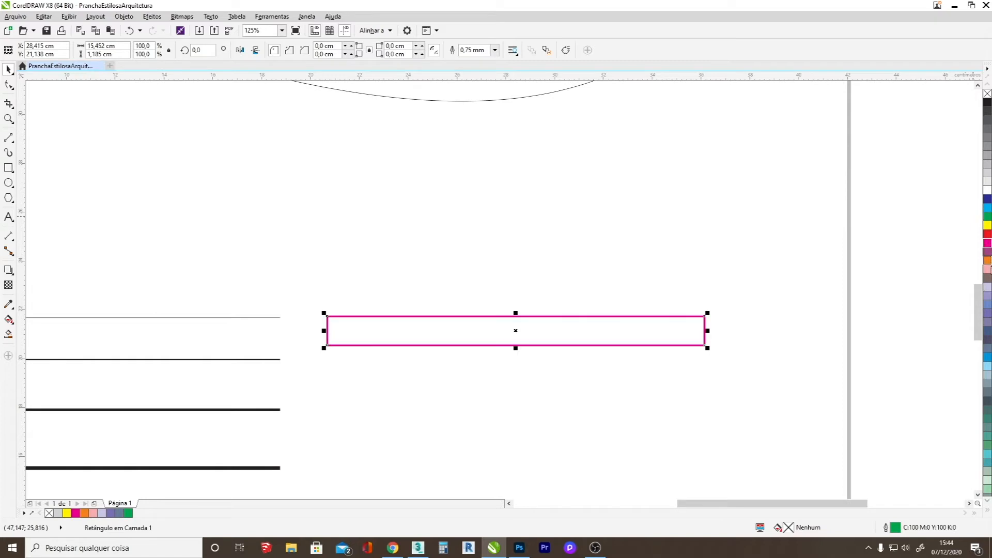
pyautogui.rightClick(987, 279)
pyautogui.rightClick(988, 295)
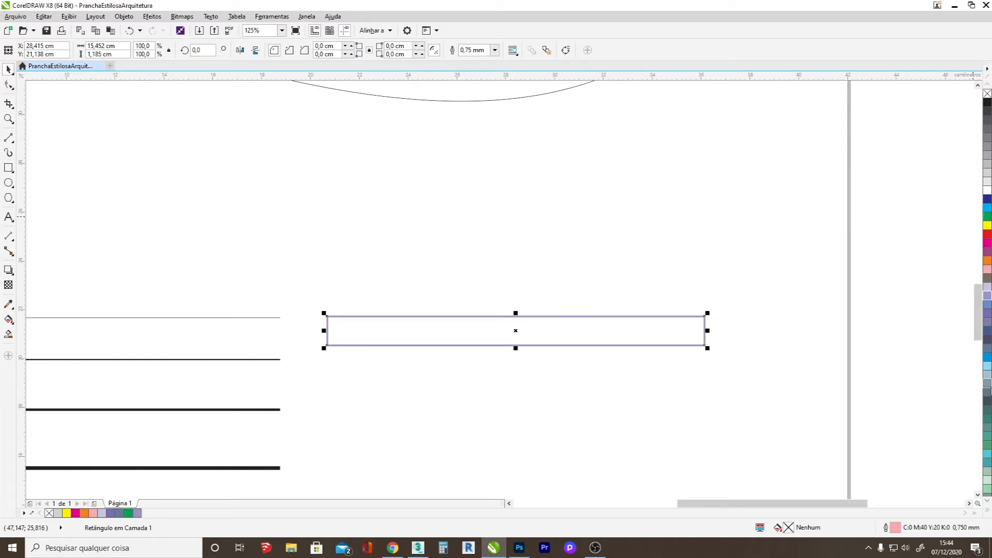
pyautogui.rightClick(986, 386)
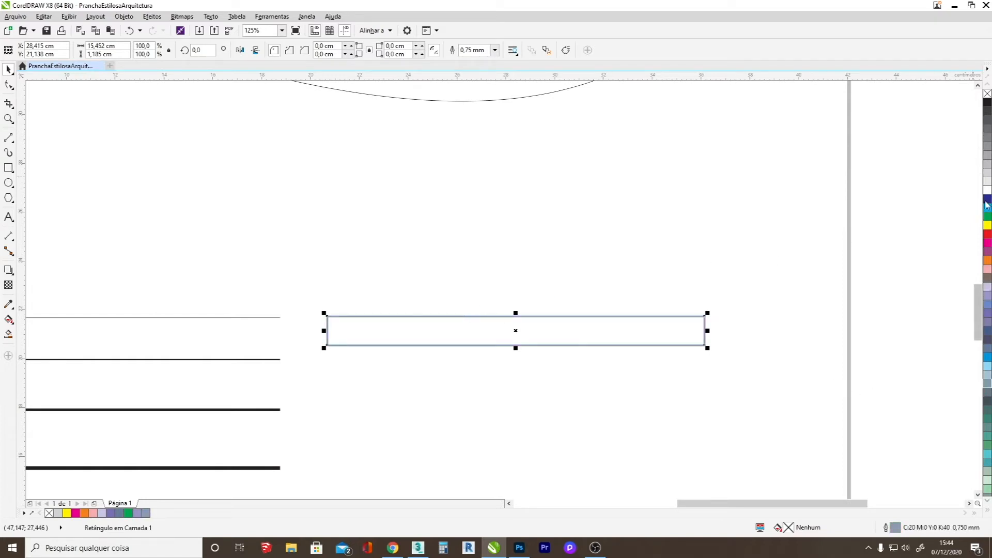
pyautogui.rightClick(988, 226)
# Reshape the topmost of the four parallel lines with the Shape tool into a wavy curve about 1.7 cm tall.
pyautogui.scroll(-4, 471, 309)
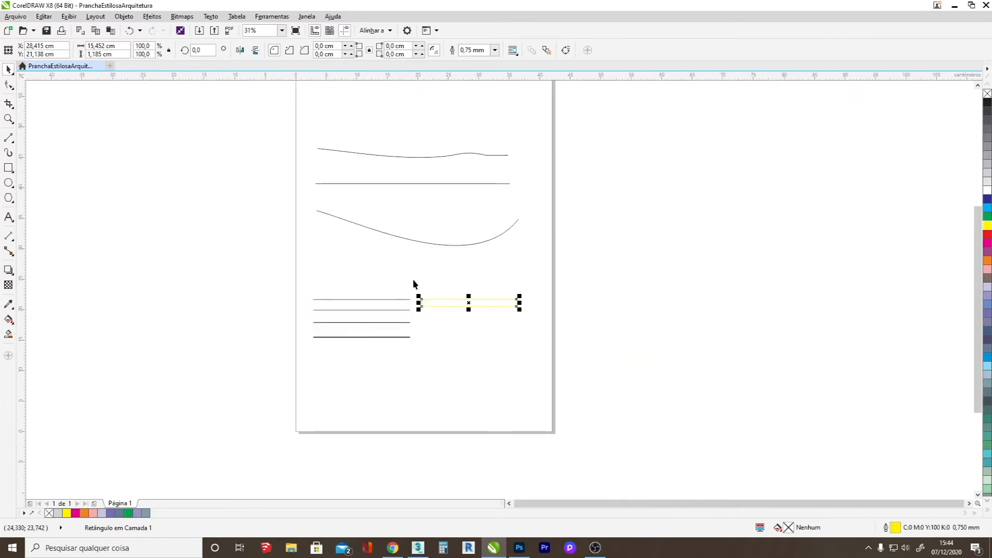
pyautogui.scroll(2, 469, 218)
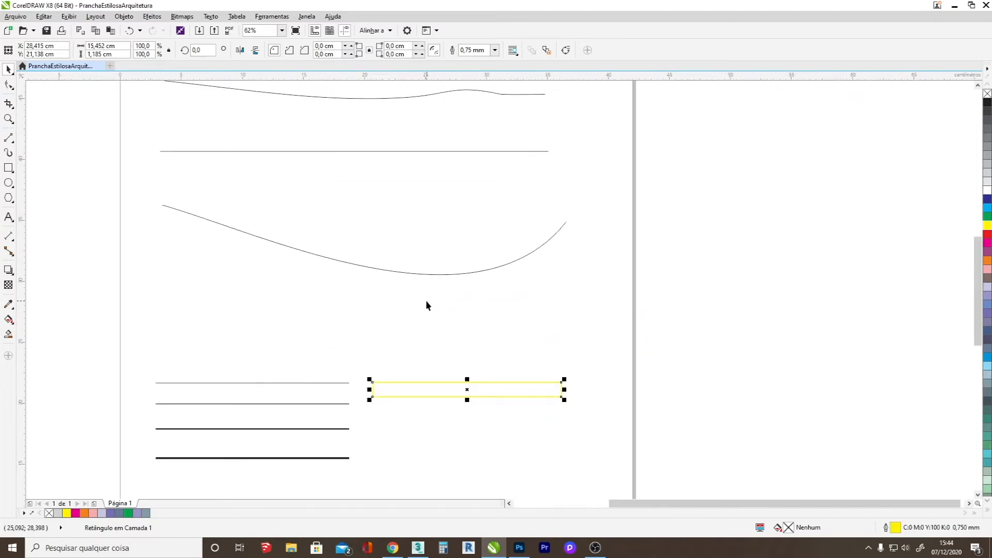
pyautogui.click(8, 85)
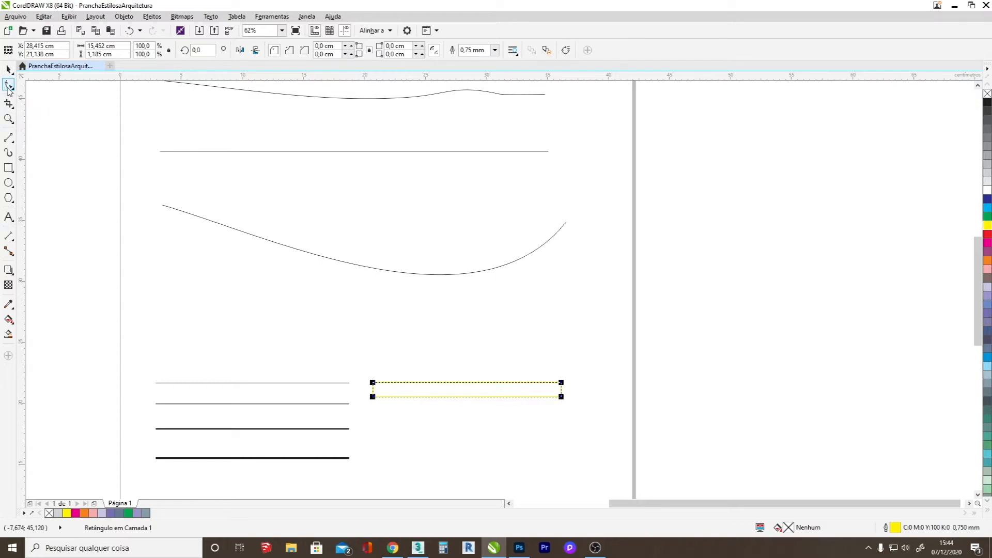
pyautogui.click(223, 383)
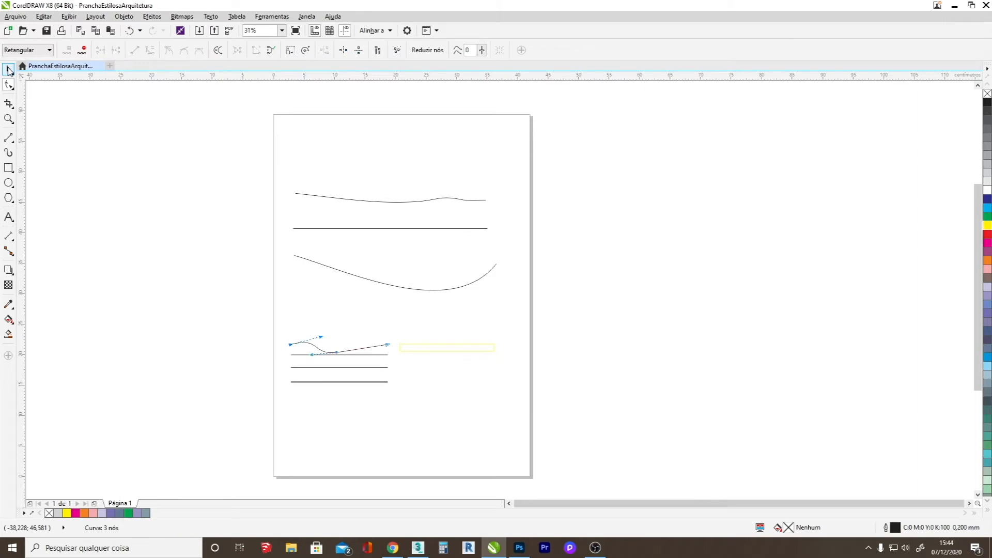
pyautogui.click(9, 70)
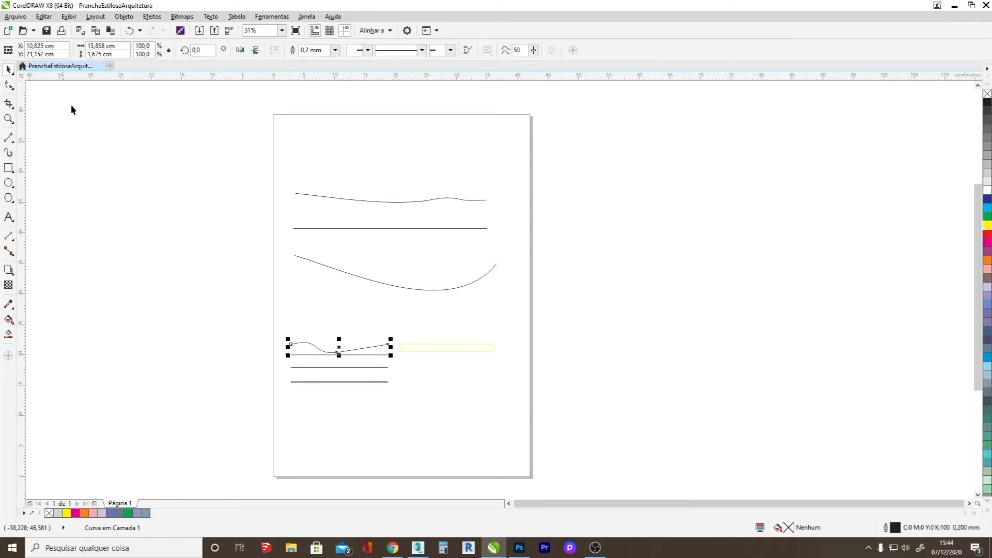
# Draw a circle about 7.8 cm across below the yellow rectangle and a five-sided polygon about 7.3 cm wide above the wavy line.
pyautogui.press('F7')
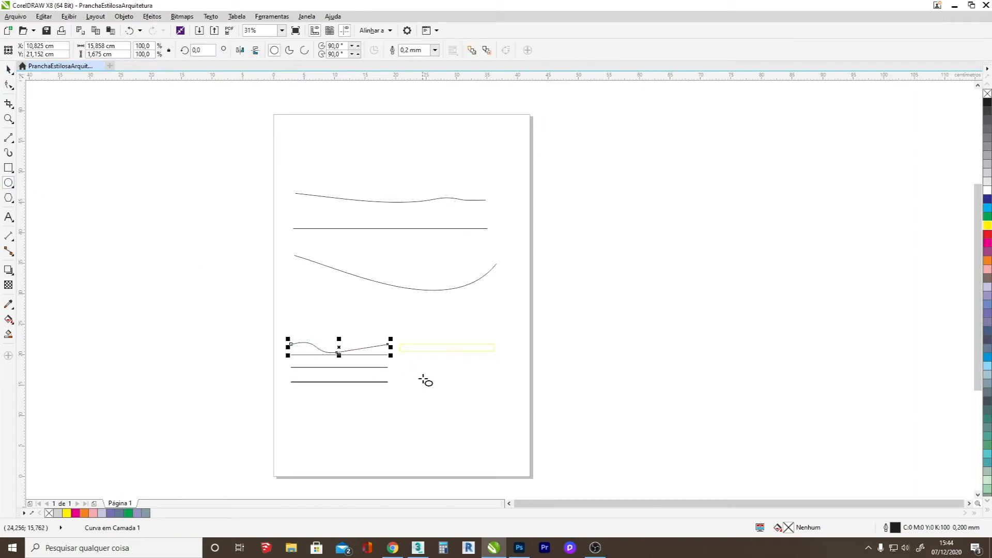
pyautogui.moveTo(412, 371); pyautogui.dragTo(461, 416)
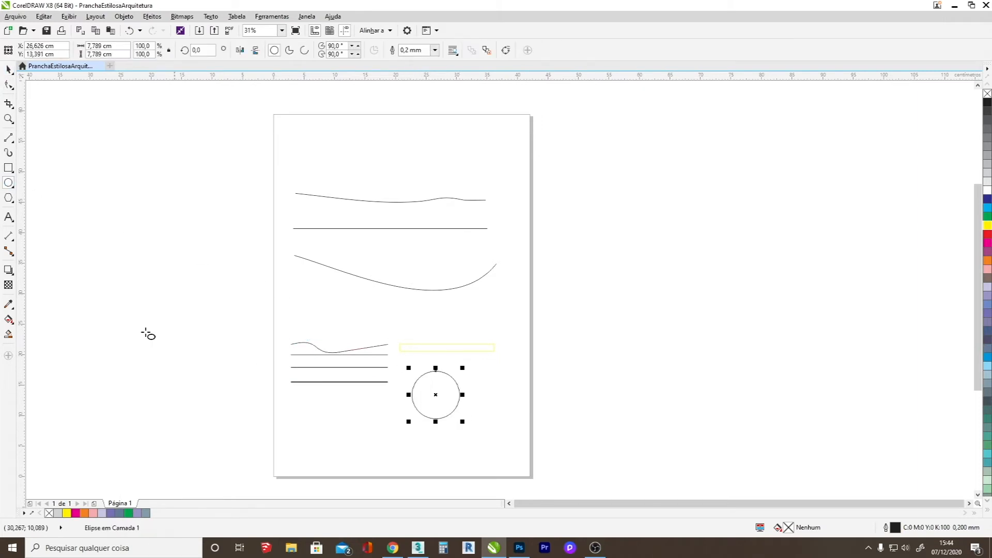
pyautogui.click(8, 197)
pyautogui.moveTo(319, 291); pyautogui.dragTo(368, 335)
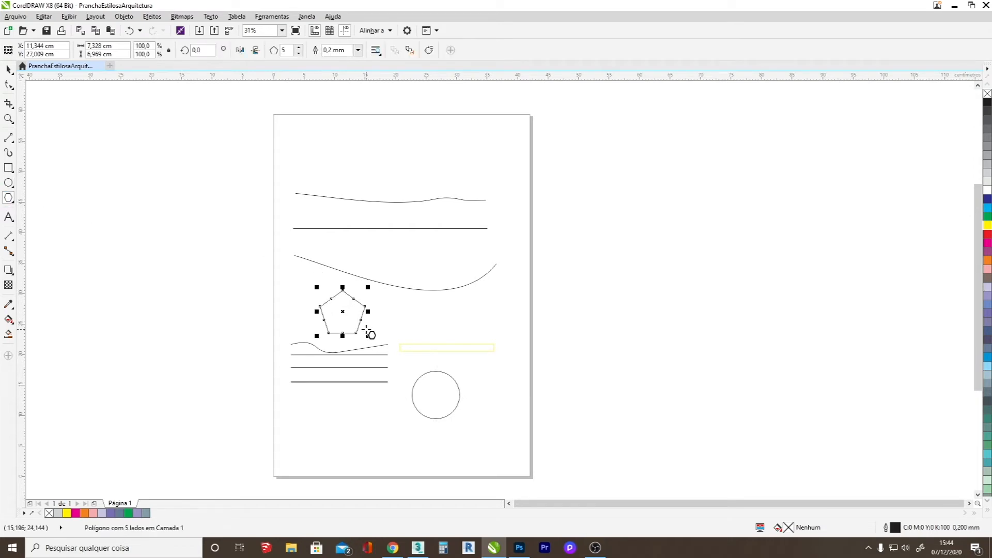
pyautogui.click(9, 70)
# Convert the circle to curves and pull its topmost node down and to the right with the Shape tool into a bean-like form.
pyautogui.scroll(1, 434, 361)
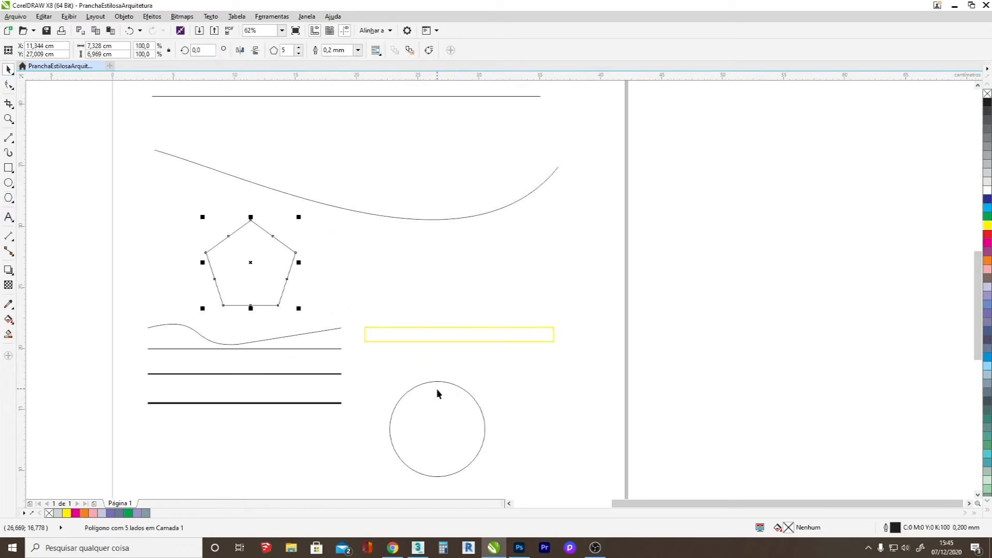
pyautogui.click(436, 383)
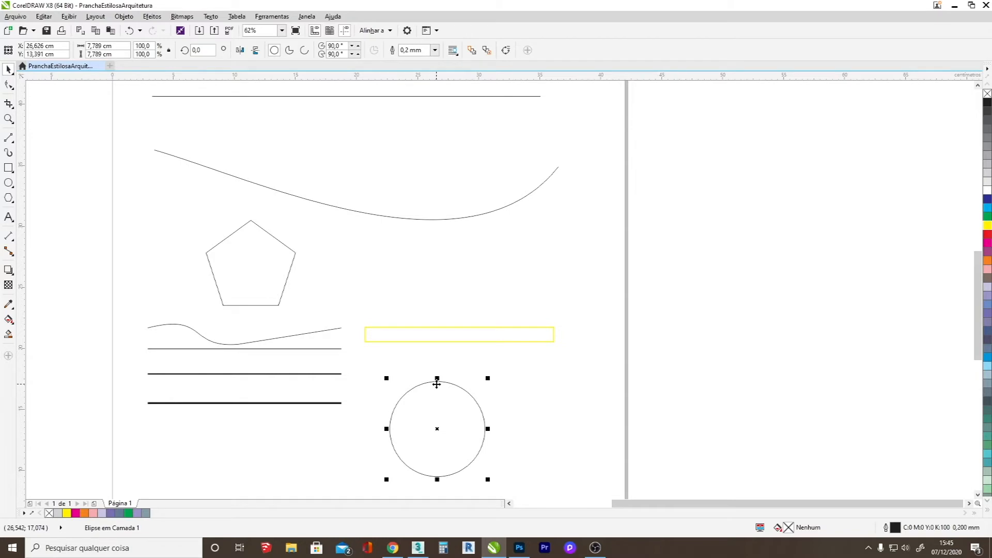
pyautogui.rightClick(436, 385)
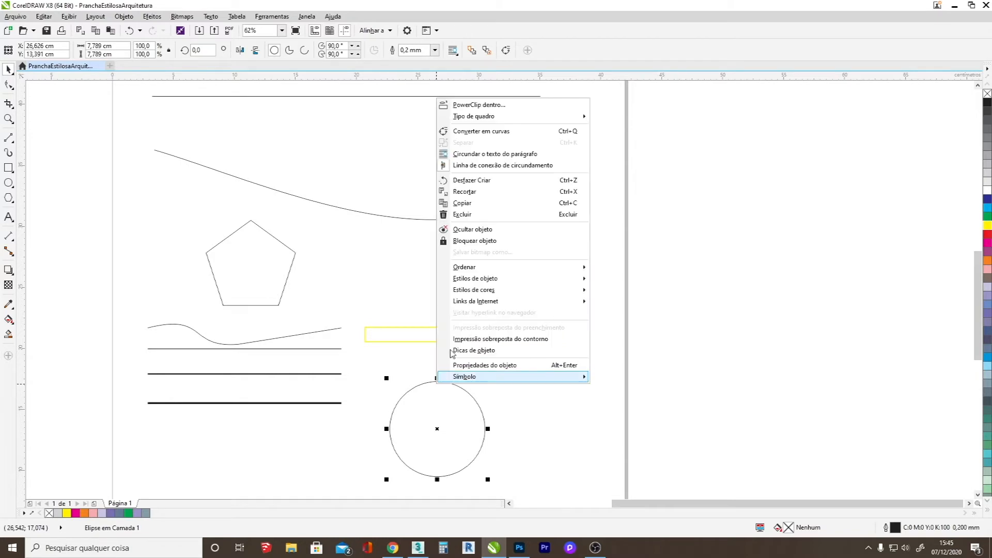
pyautogui.click(495, 131)
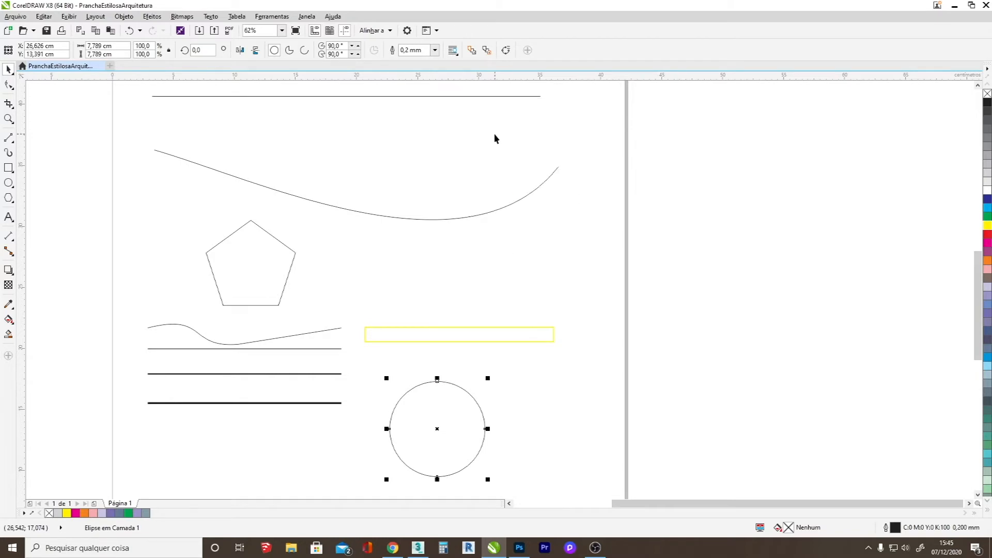
pyautogui.click(9, 84)
pyautogui.moveTo(437, 382); pyautogui.dragTo(499, 430)
# Convert the yellow rectangle to curves and pull its upper-right node upward, making the shape about 16.6 cm wide and 7.9 cm tall.
pyautogui.click(467, 342)
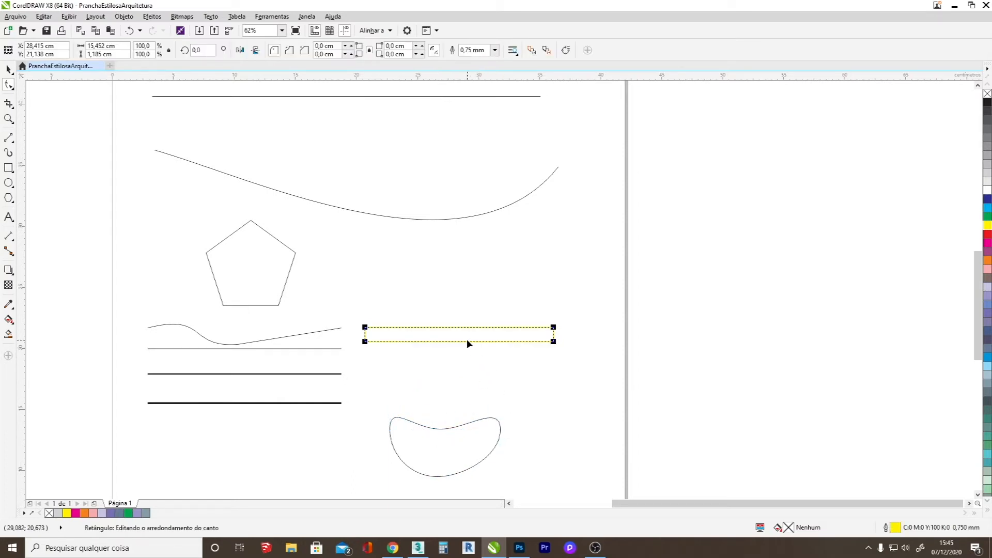
pyautogui.rightClick(551, 343)
pyautogui.click(550, 341)
pyautogui.rightClick(550, 342)
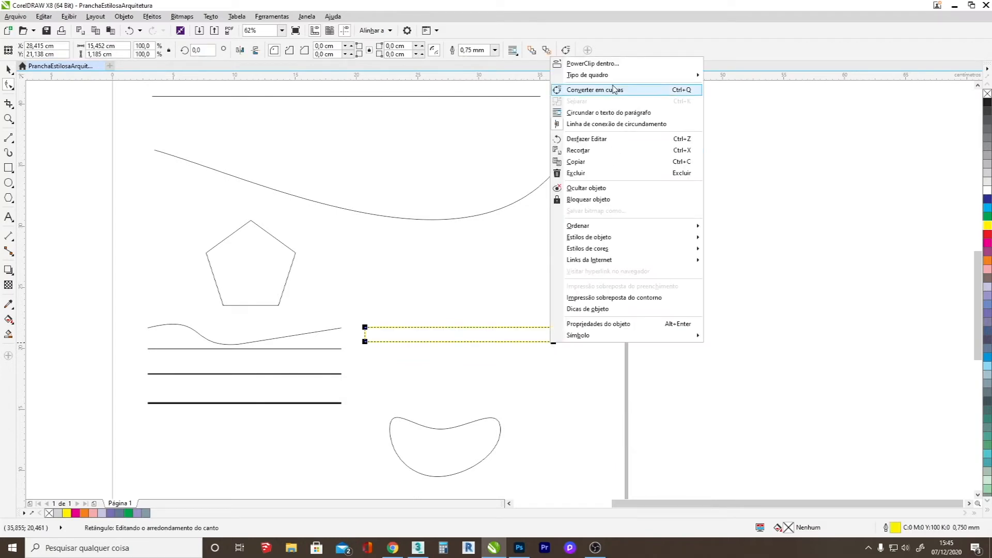
pyautogui.click(610, 91)
pyautogui.moveTo(553, 327); pyautogui.dragTo(567, 245)
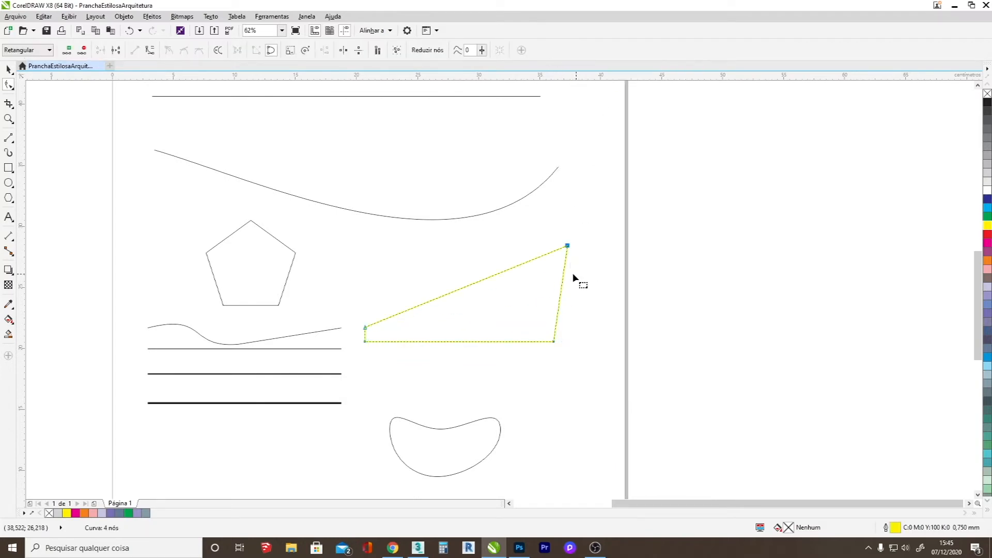
pyautogui.click(8, 69)
pyautogui.scroll(-2, 469, 390)
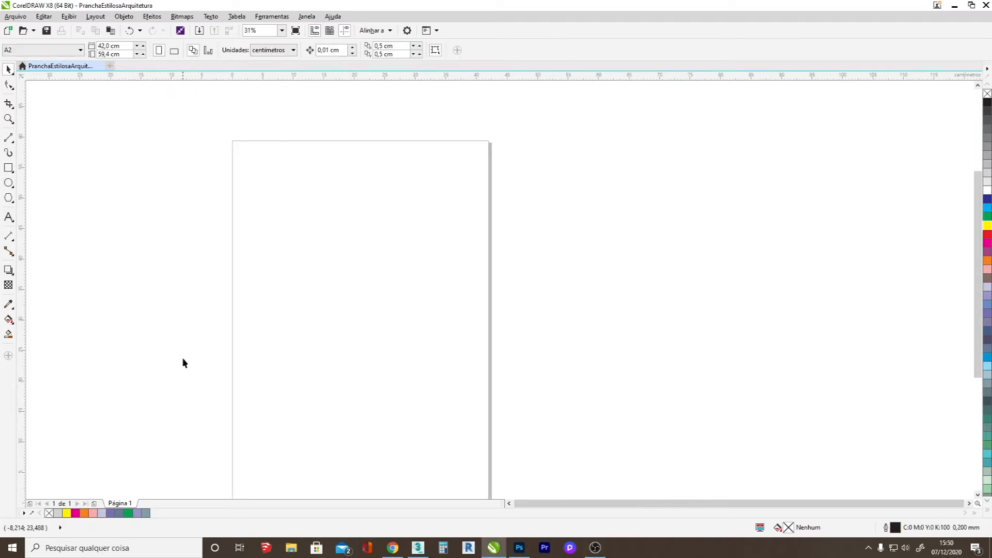
pyautogui.scroll(-2, 203, 341)
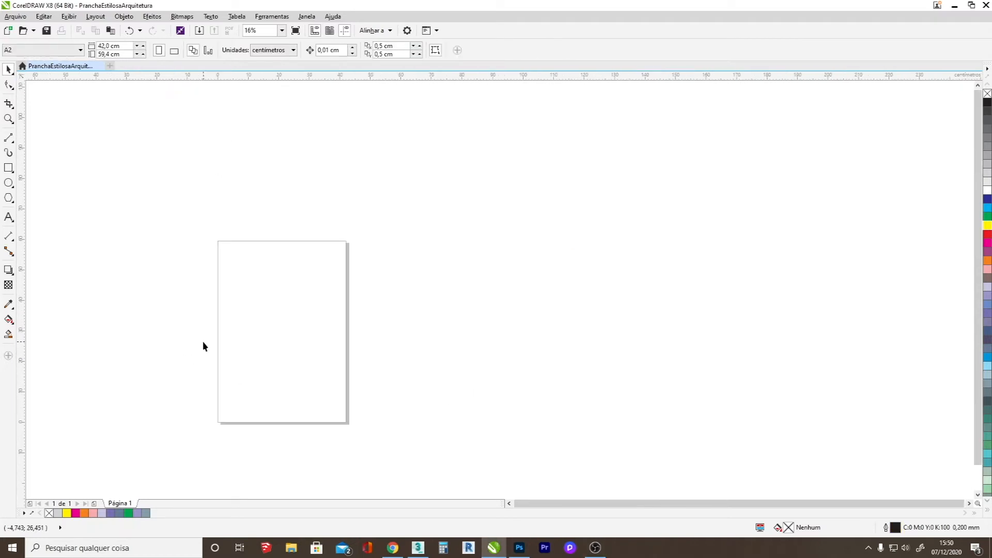
# Draw a thin rectangle about 1.5 cm tall across the blank page and set its width to 100 cm.
pyautogui.scroll(2, 122, 329)
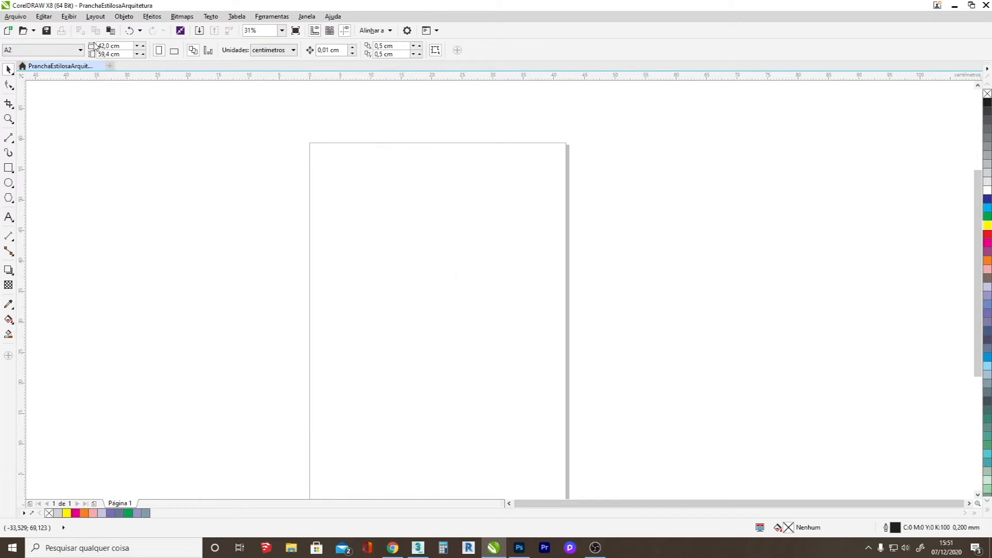
pyautogui.click(7, 142)
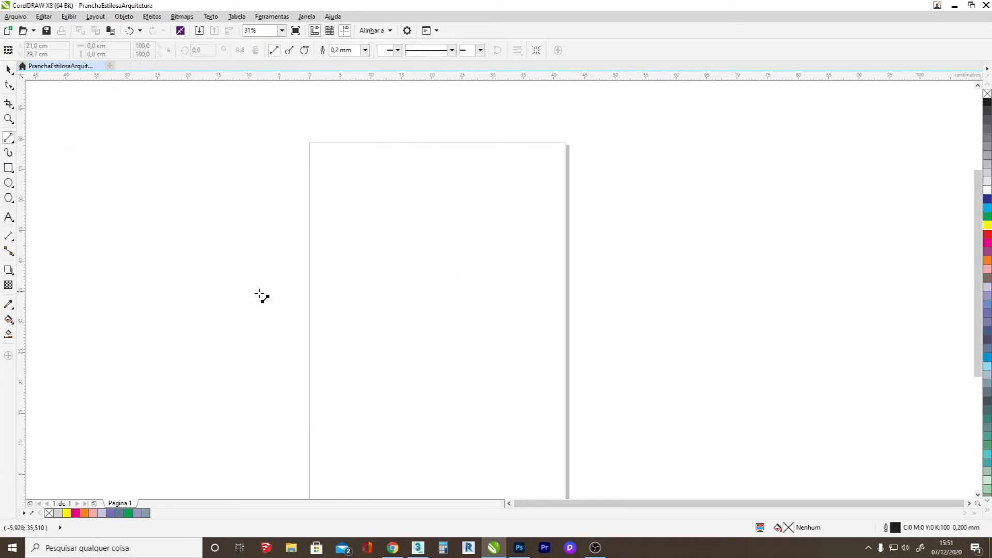
pyautogui.click(8, 167)
pyautogui.moveTo(276, 261); pyautogui.dragTo(503, 269)
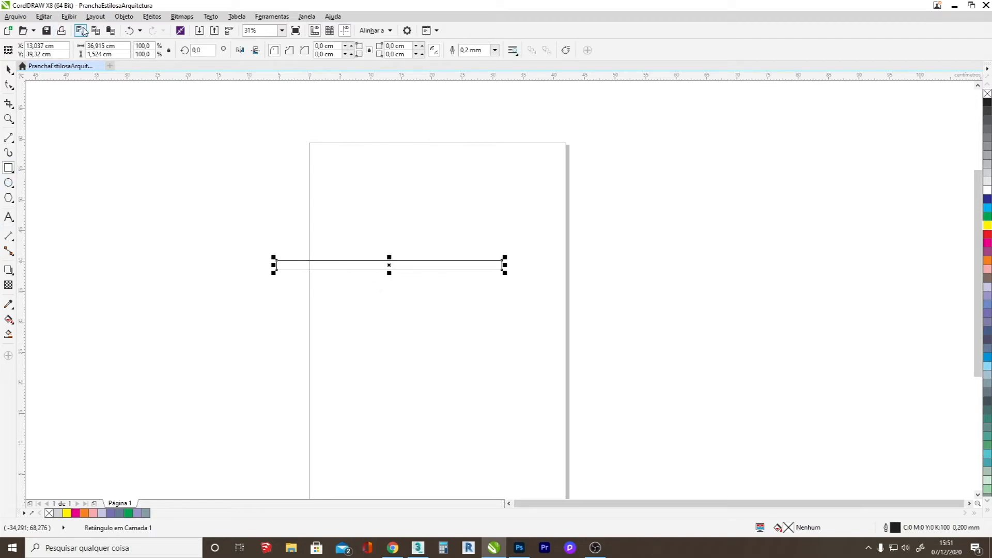
pyautogui.click(120, 45)
pyautogui.write('1m')
pyautogui.press('Return')
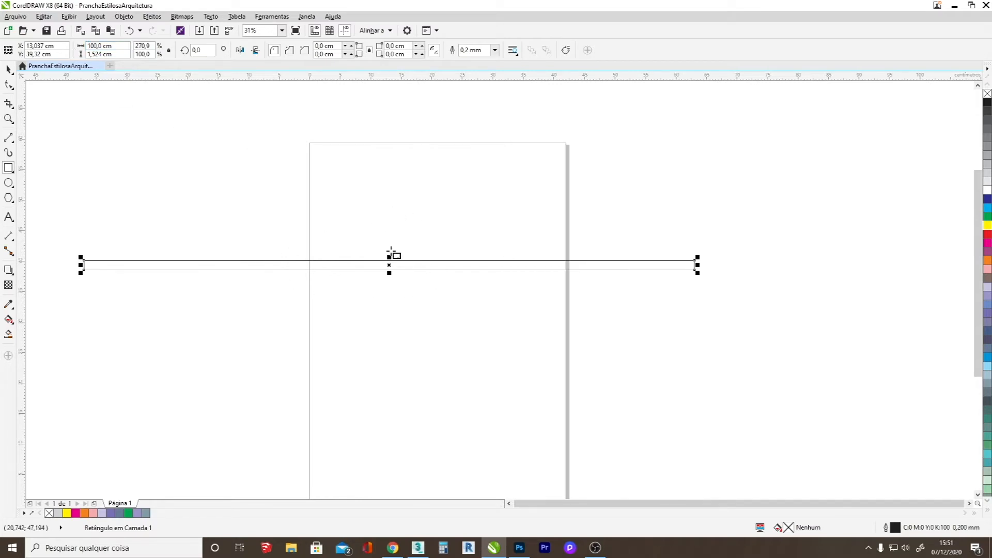
pyautogui.click(3, 72)
pyautogui.click(377, 188)
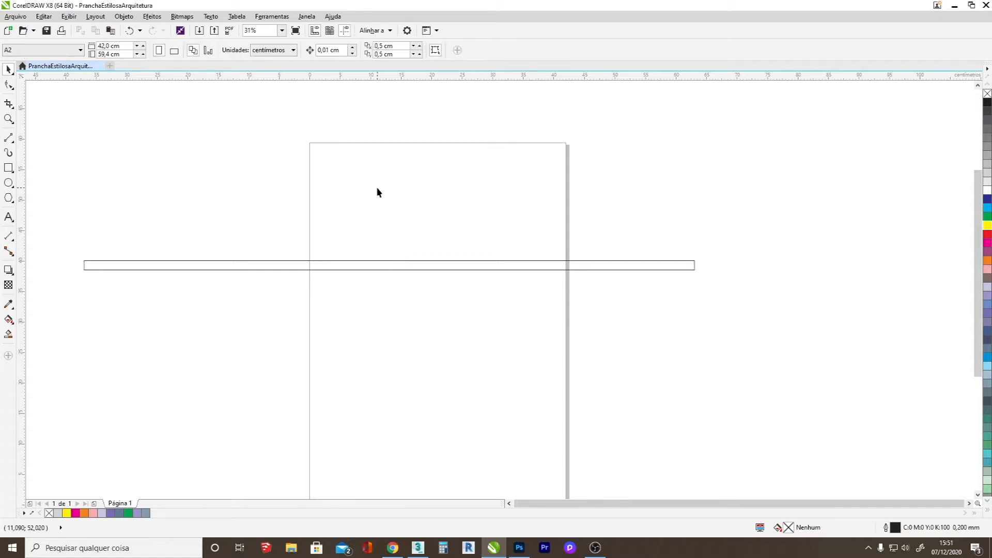
# Set the document's ruler drawing scale to 1:100.
pyautogui.rightClick(374, 77)
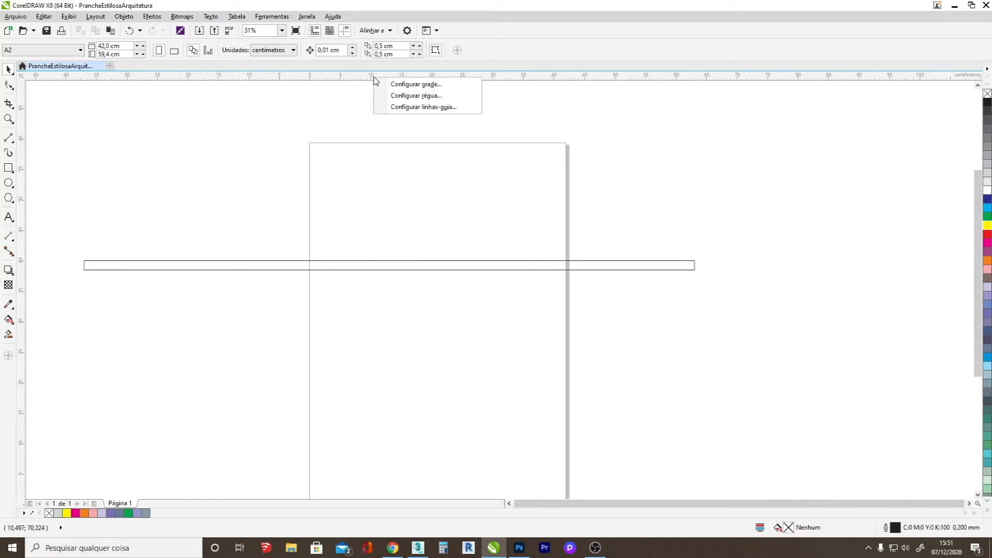
pyautogui.click(403, 97)
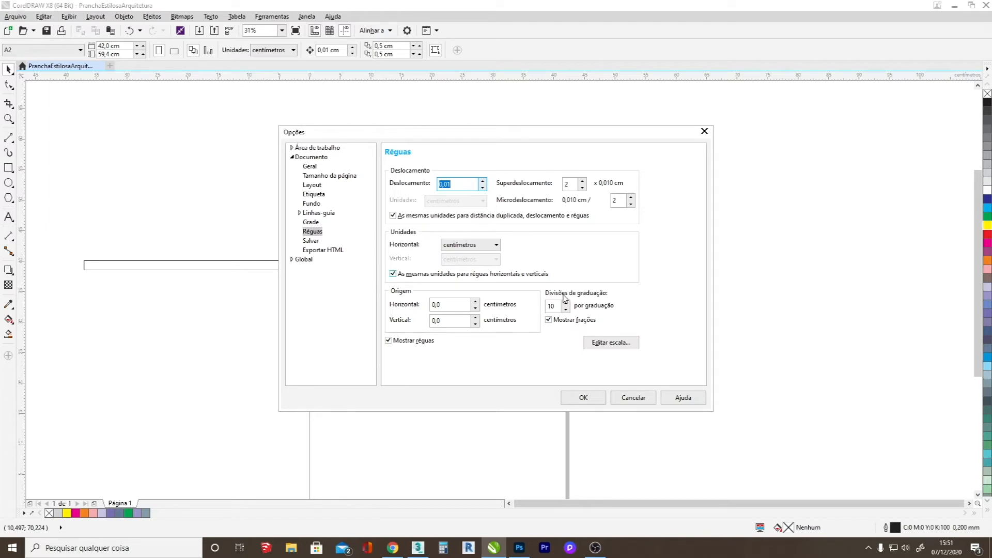
pyautogui.click(595, 345)
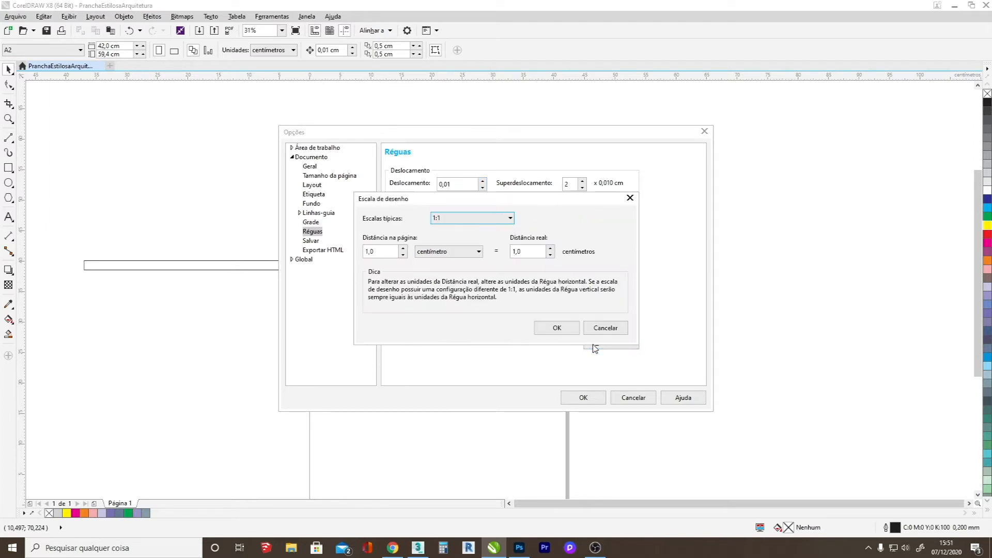
pyautogui.click(481, 219)
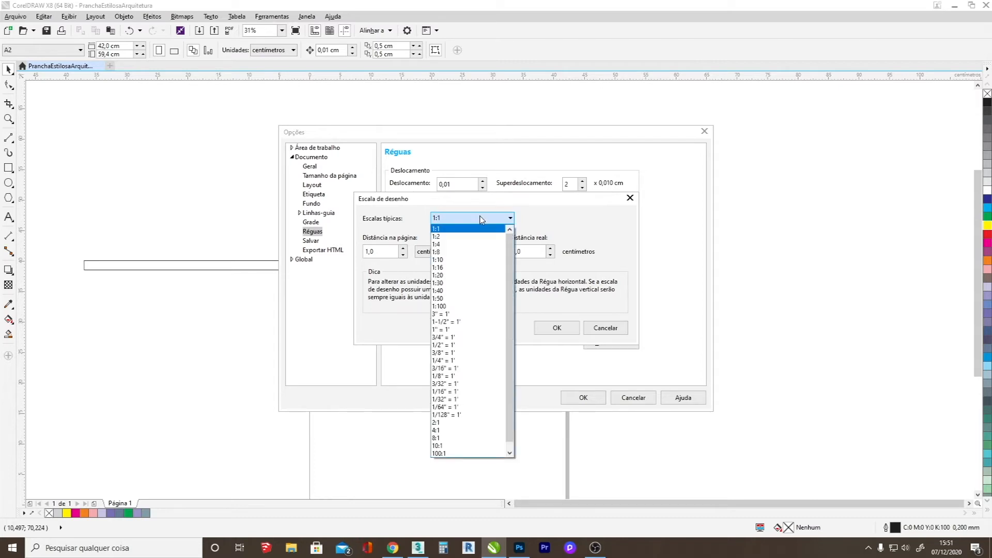
pyautogui.click(439, 307)
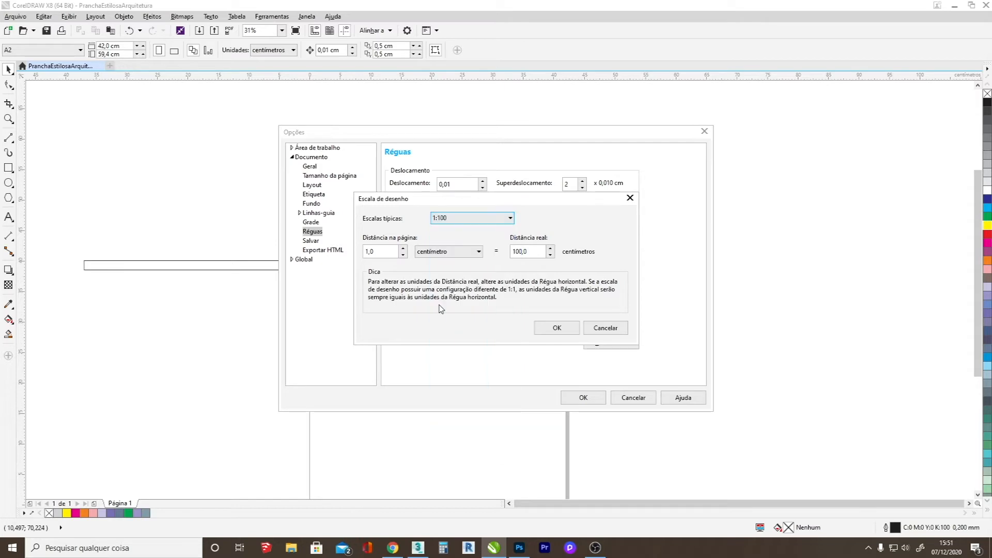
pyautogui.click(556, 328)
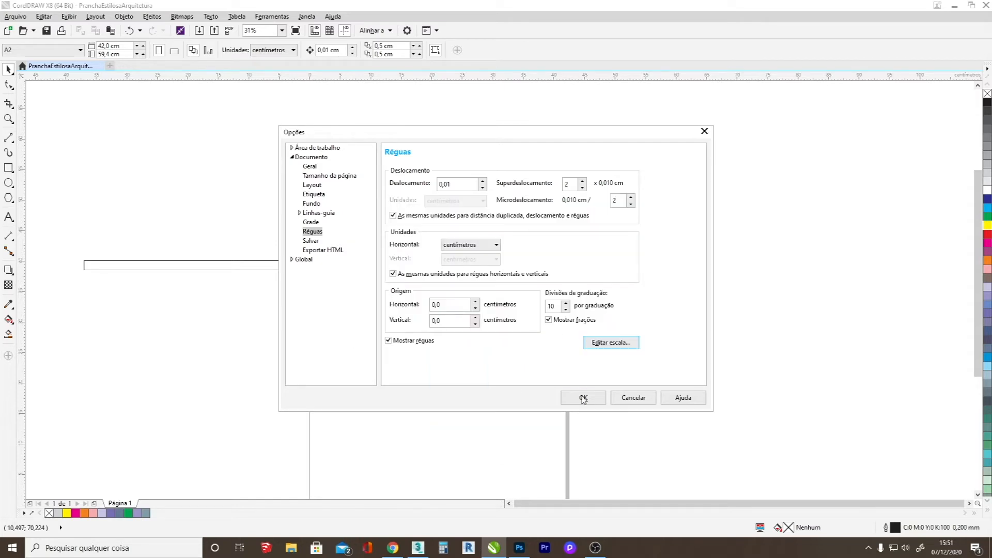
pyautogui.click(583, 398)
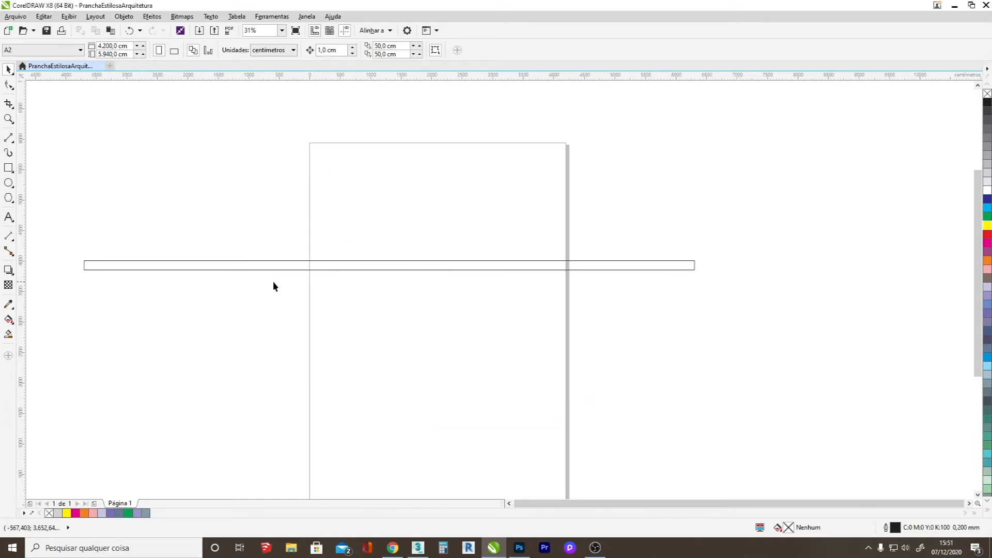
# Draw a second thin rectangle below the long one, about 2,684 cm wide and 152 cm tall.
pyautogui.click(151, 265)
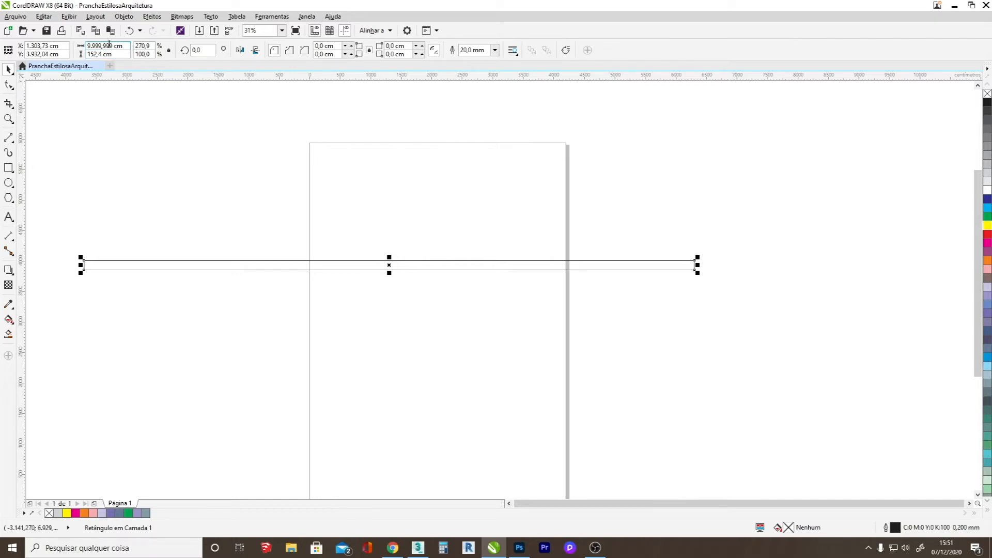
pyautogui.click(8, 168)
pyautogui.moveTo(321, 305); pyautogui.dragTo(486, 318)
pyautogui.moveTo(404, 303); pyautogui.dragTo(405, 306)
# Set the new rectangle's width to 1 m and its height to 10 cm.
pyautogui.doubleClick(123, 47)
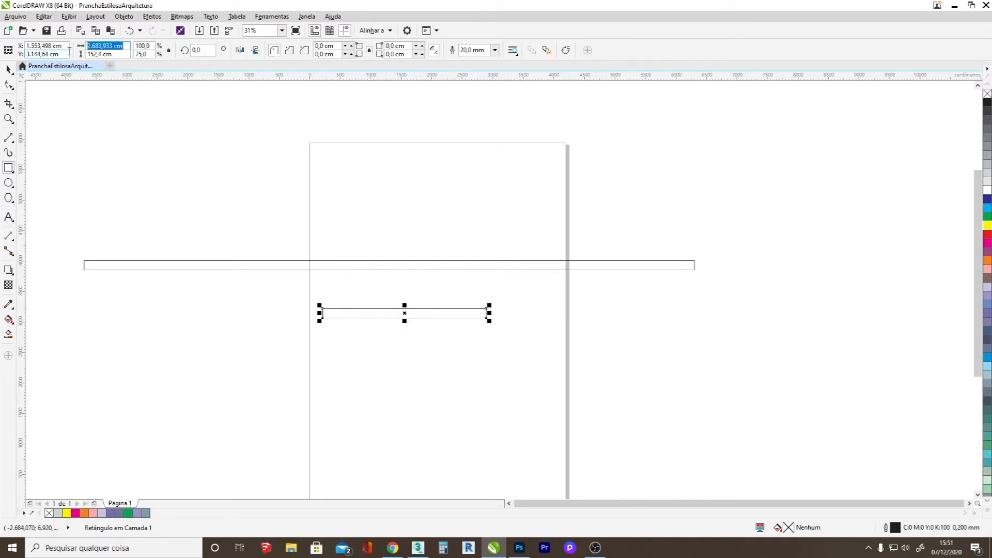
pyautogui.write('1m')
pyautogui.press('Return')
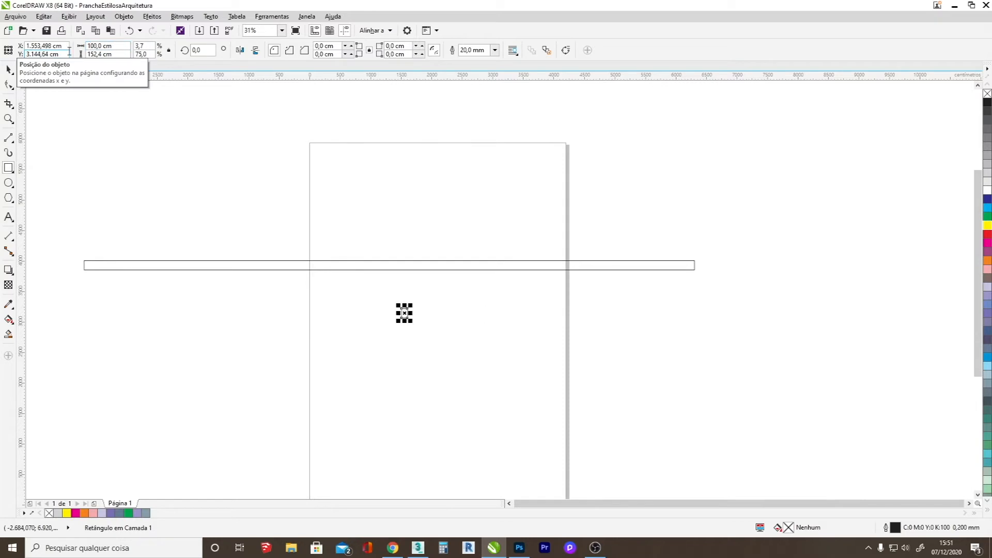
pyautogui.doubleClick(109, 53)
pyautogui.write('10')
pyautogui.press('Return')
pyautogui.scroll(4, 397, 323)
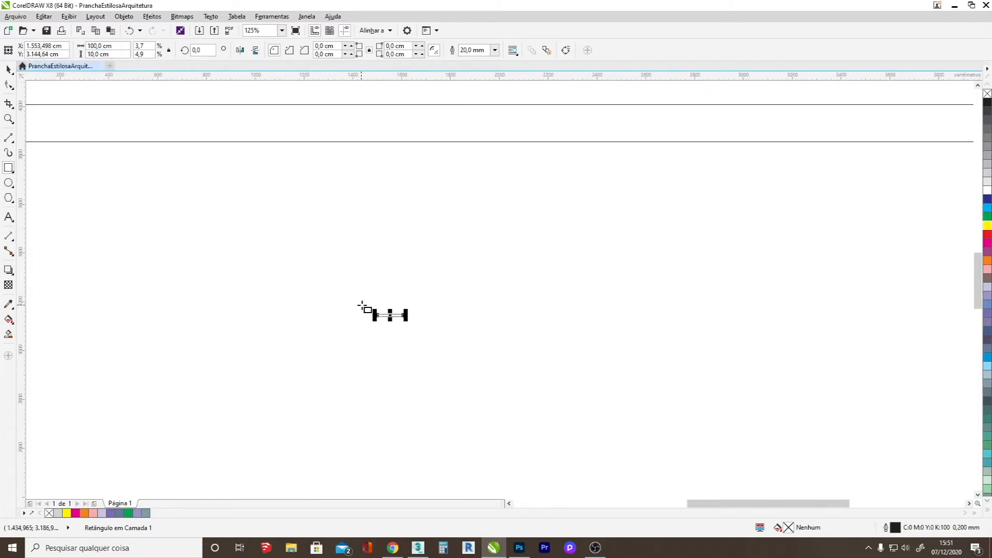
pyautogui.scroll(4, 395, 311)
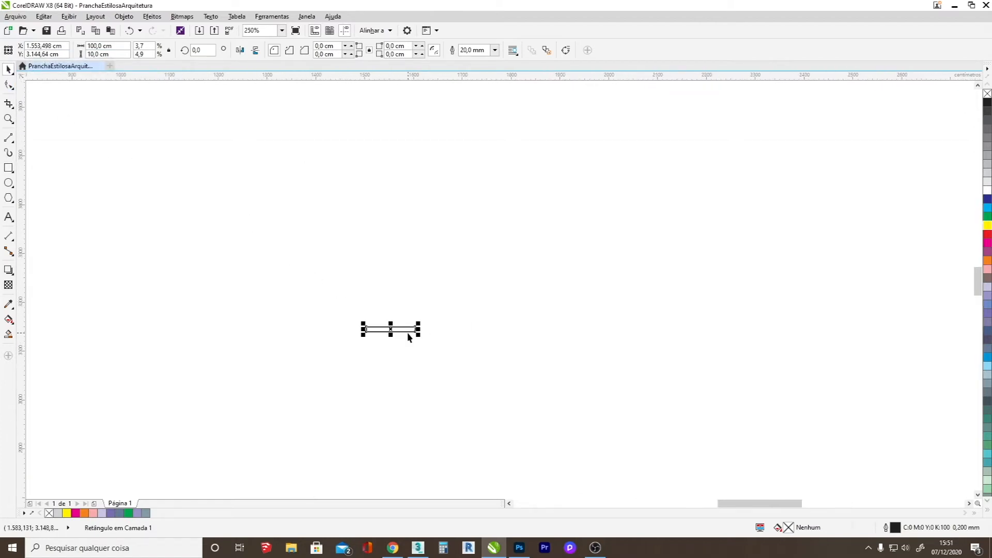
pyautogui.scroll(-2, 367, 332)
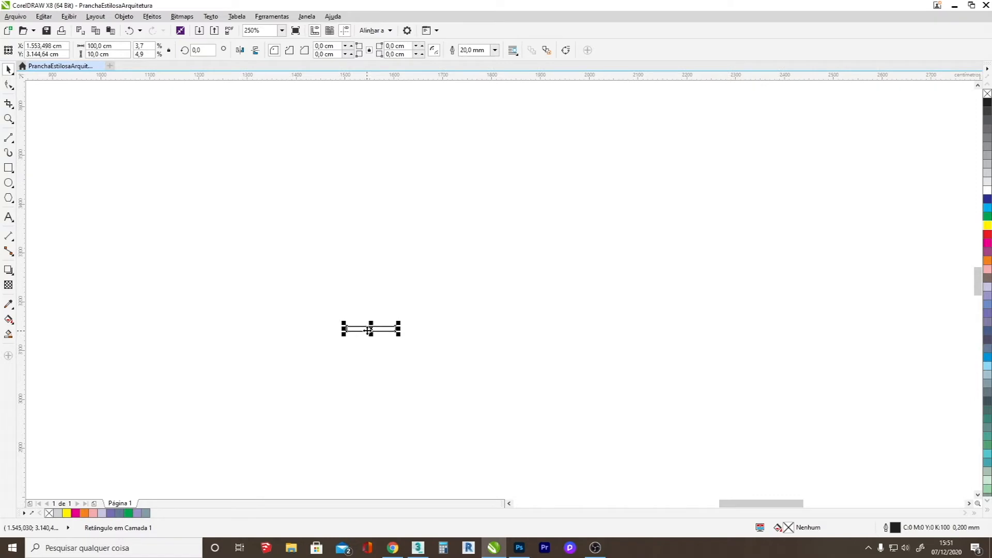
# Set the 10 cm tall rectangle's width to 300 cm.
pyautogui.moveTo(107, 48); pyautogui.dragTo(79, 45)
pyautogui.write('300')
pyautogui.press('Return')
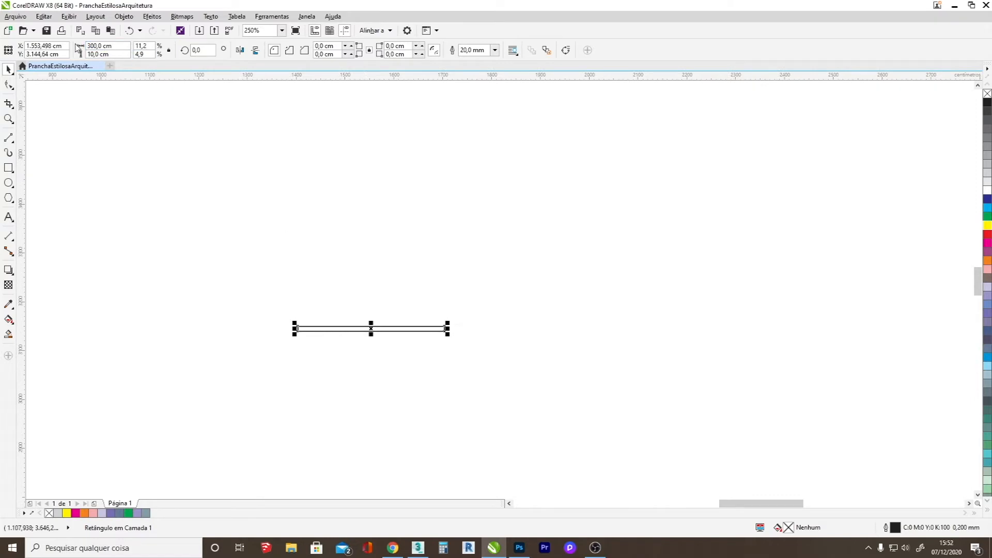
pyautogui.click(413, 354)
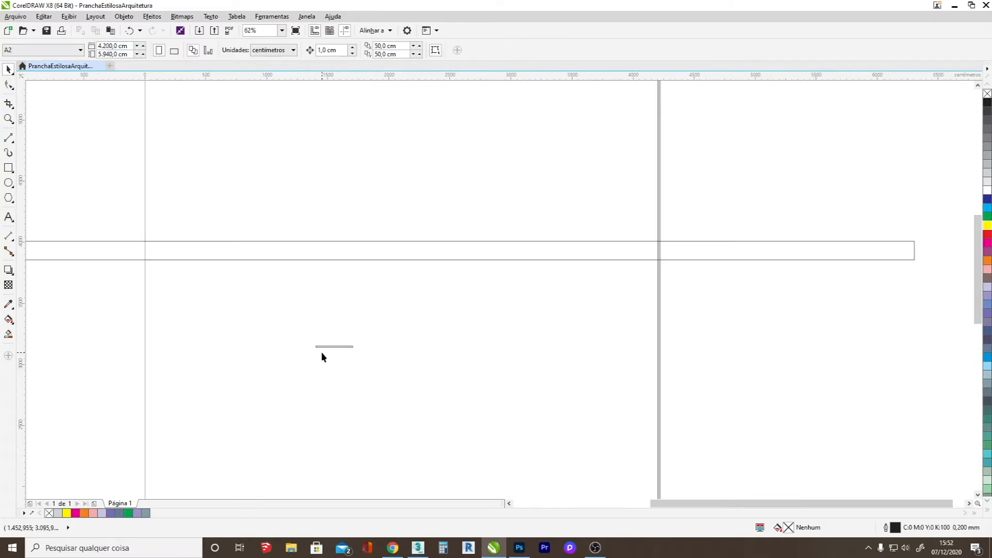
# Add a parallel dimension above the small rectangle, spanning its full length.
pyautogui.click(10, 236)
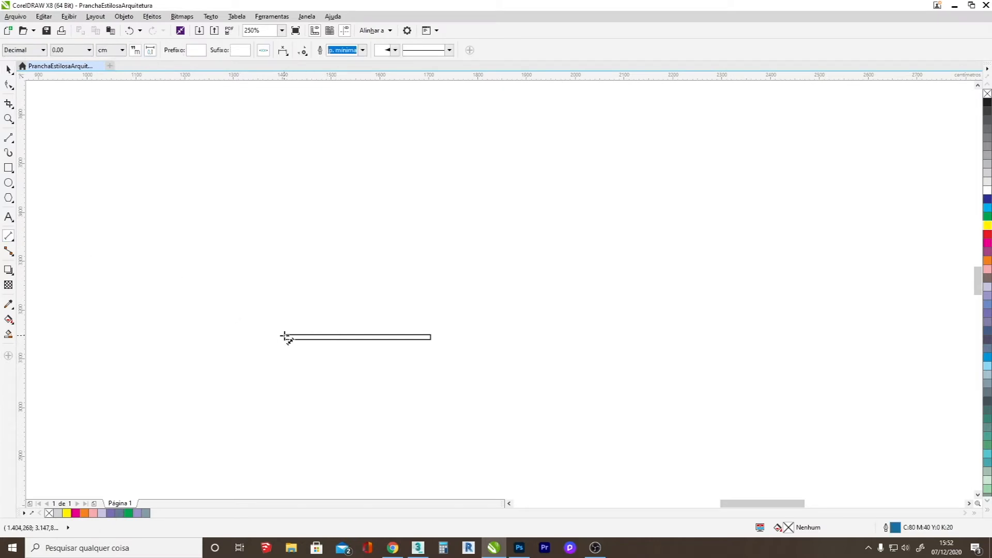
pyautogui.click(284, 336)
pyautogui.moveTo(320, 328); pyautogui.dragTo(431, 338)
pyautogui.click(432, 309)
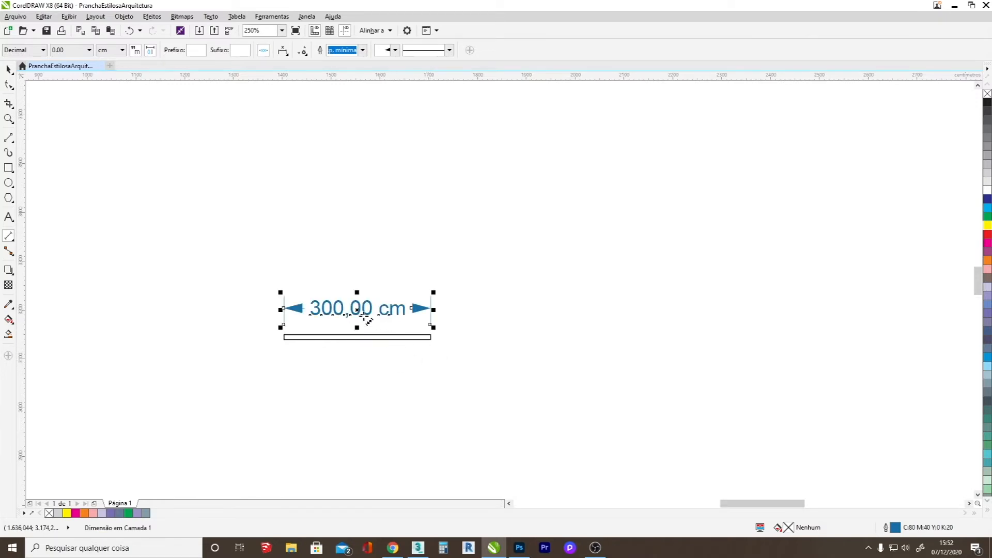
pyautogui.scroll(3, 332, 308)
pyautogui.scroll(-3, 326, 322)
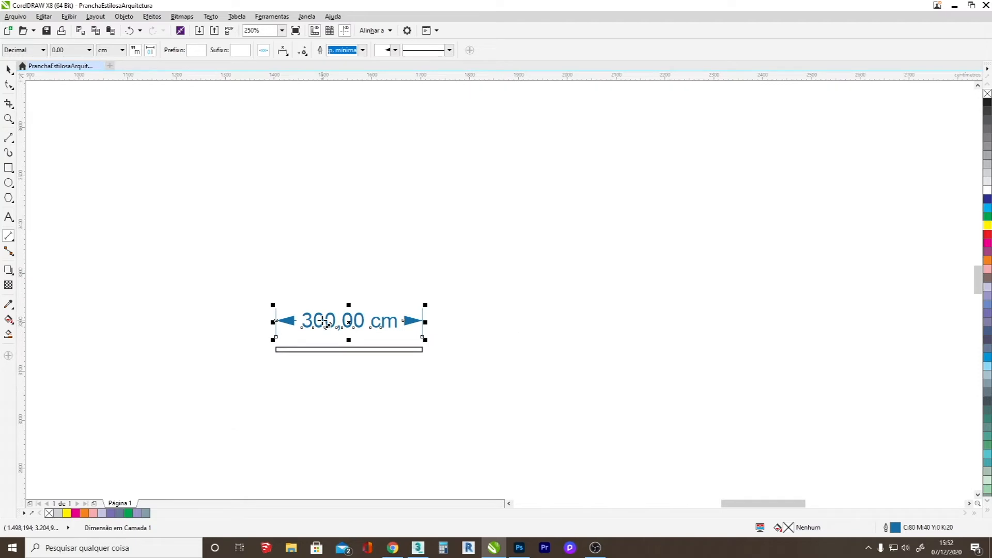
# View the available dimension tool variants and return to the Pick tool.
pyautogui.scroll(-5, 323, 322)
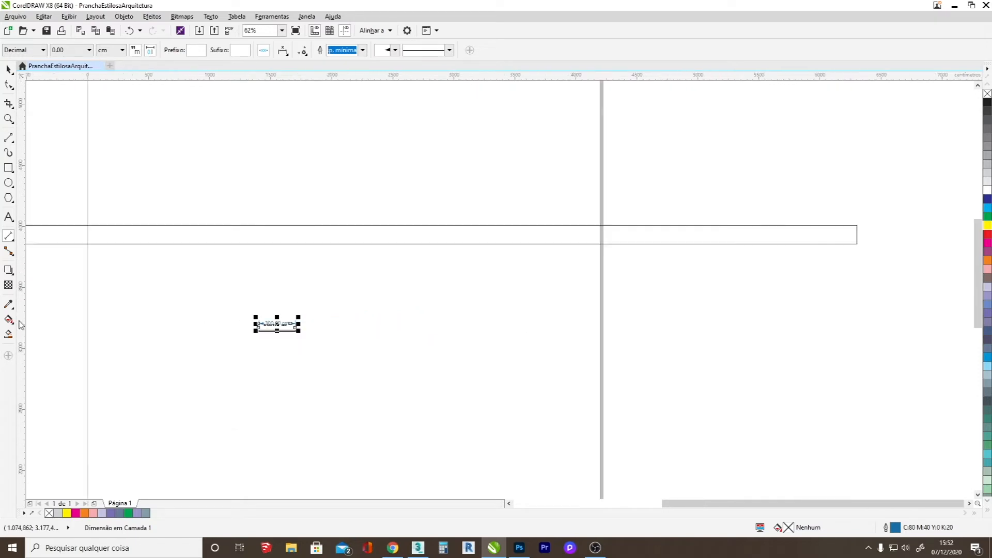
pyautogui.click(7, 237)
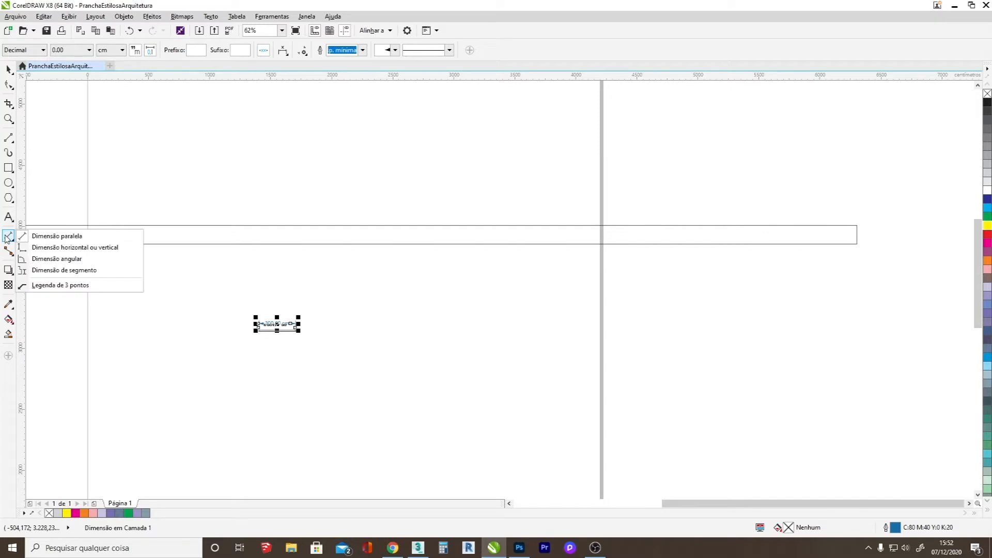
pyautogui.click(8, 69)
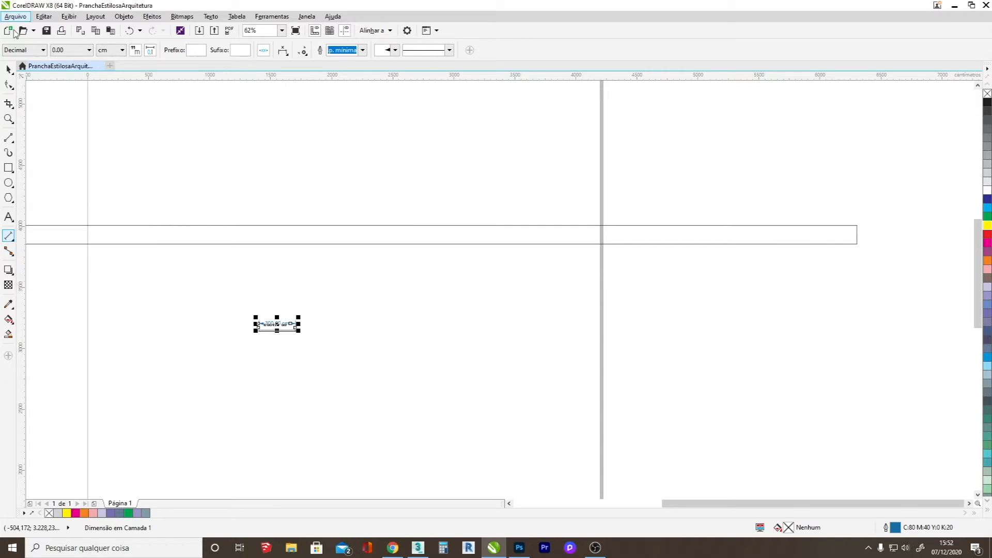
pyautogui.scroll(8, 276, 324)
pyautogui.scroll(-5, 277, 325)
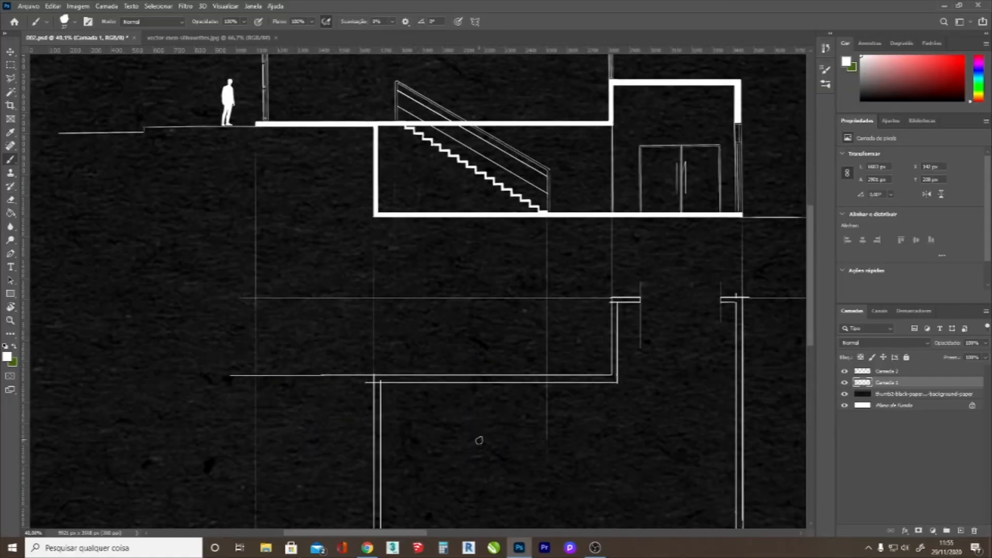
# In Photoshop, paint the floor plan's wall outlines, fill the walls white and erase the excess line ends.
pyautogui.press('e')
pyautogui.press('z')
pyautogui.press('b')
pyautogui.press('z')
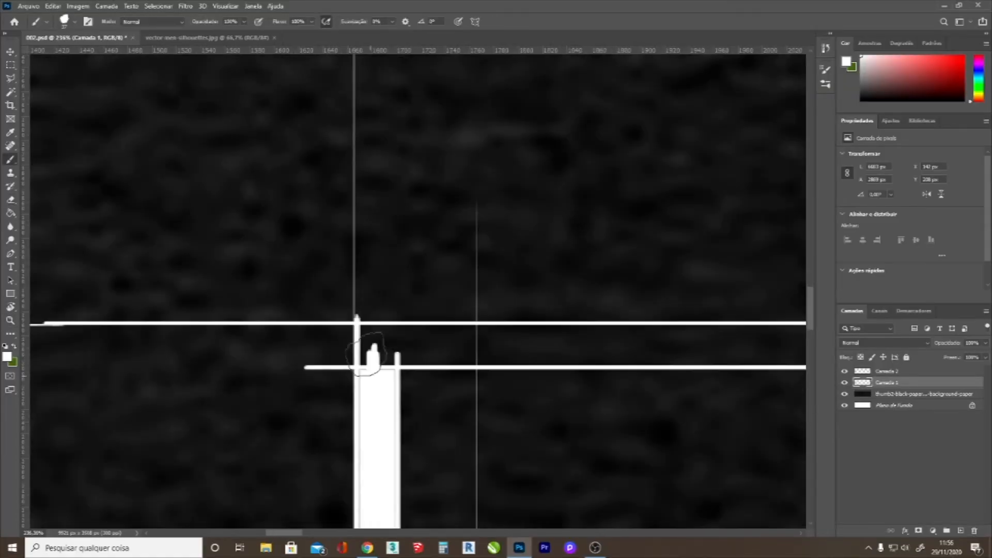
pyautogui.press('g')
pyautogui.click(642, 417)
pyautogui.press('e')
pyautogui.press('g')
pyautogui.click(589, 370)
pyautogui.press('e')
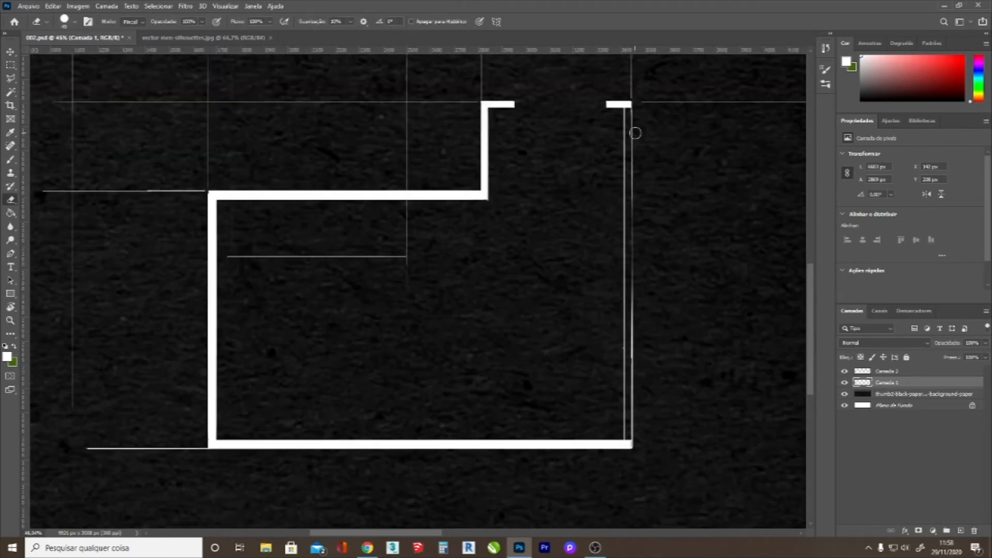
# Paint the rounded paving outline above the floor plan's entrance and erase the stray construction lines.
pyautogui.press('b')
pyautogui.press('z')
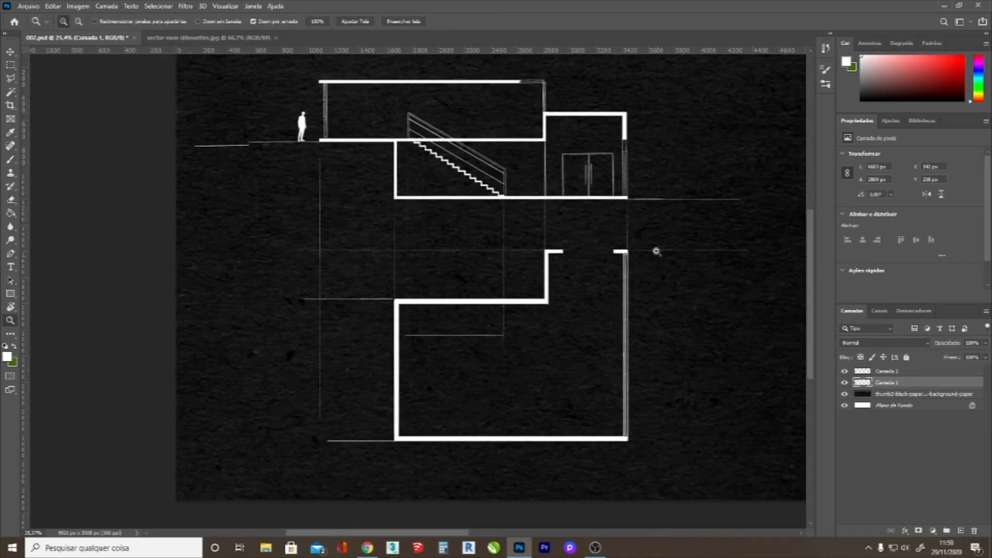
pyautogui.press('e')
pyautogui.press('b')
pyautogui.press('e')
pyautogui.press('b')
pyautogui.press('z')
pyautogui.press('e')
pyautogui.press('b')
pyautogui.press('z')
pyautogui.press('e')
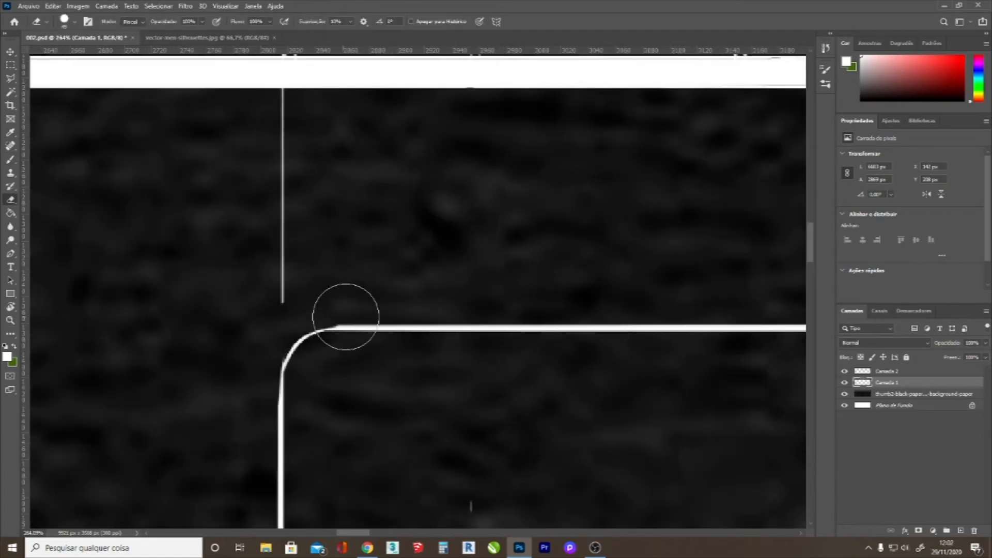
# Paint the entrance door's leaf and diagonal opening line in the floor plan.
pyautogui.press('b')
pyautogui.press('z')
pyautogui.press('b')
pyautogui.keyDown('shift'); pyautogui.click(461, 304); pyautogui.keyUp('shift')
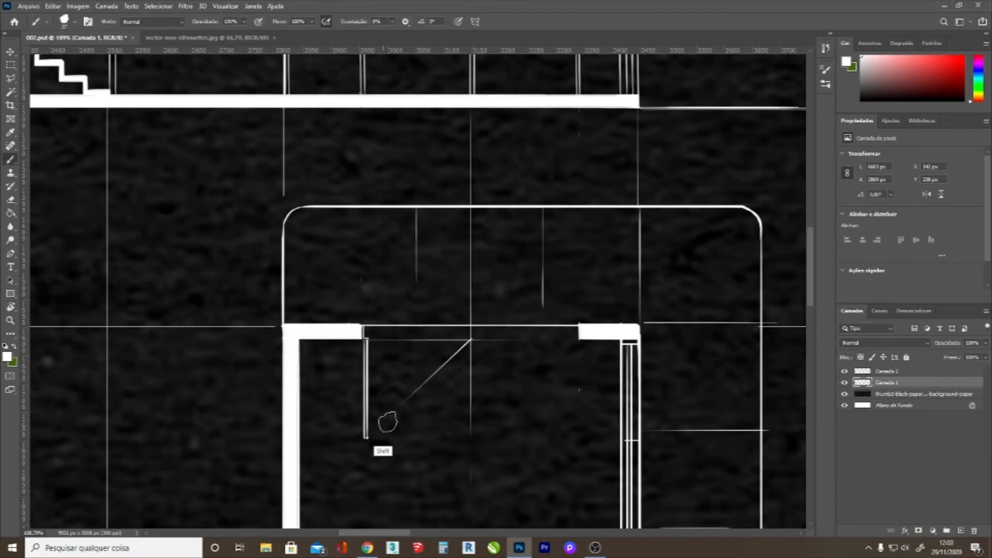
pyautogui.hotkey('ctrl', 't')
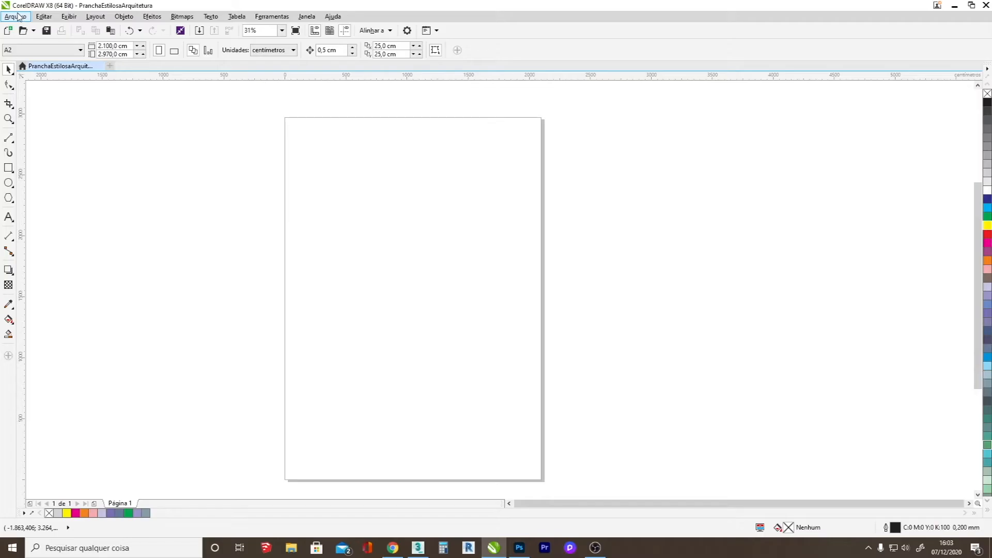
# In CorelDRAW, import the drawing image 002.jpg and place it across the middle of the page.
pyautogui.click(18, 16)
pyautogui.click(58, 177)
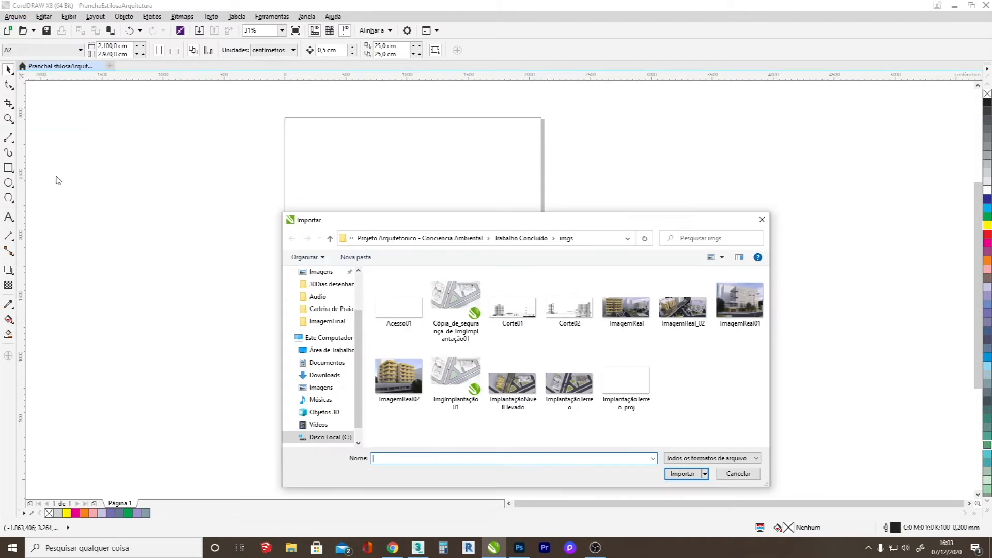
pyautogui.click(332, 286)
pyautogui.click(305, 257)
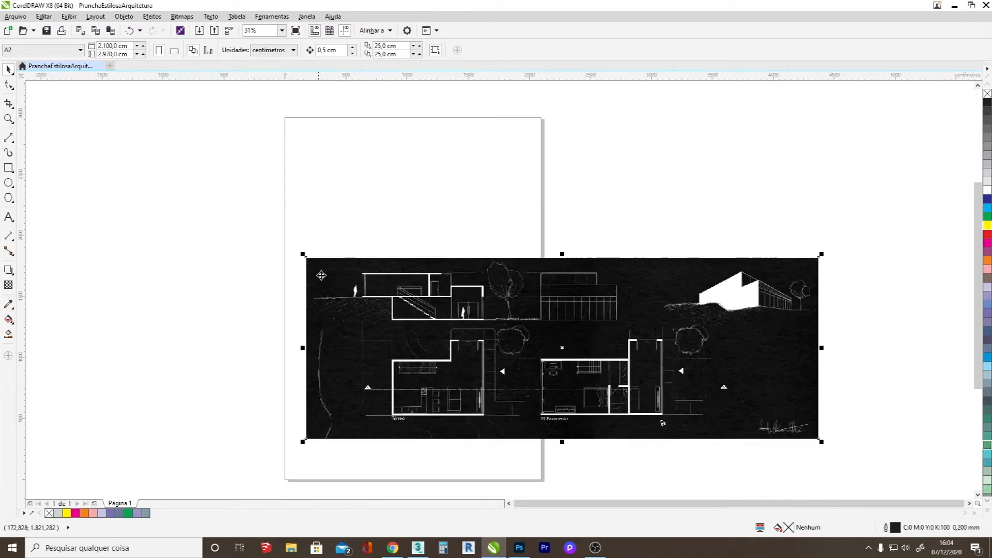
pyautogui.moveTo(561, 380); pyautogui.dragTo(418, 343)
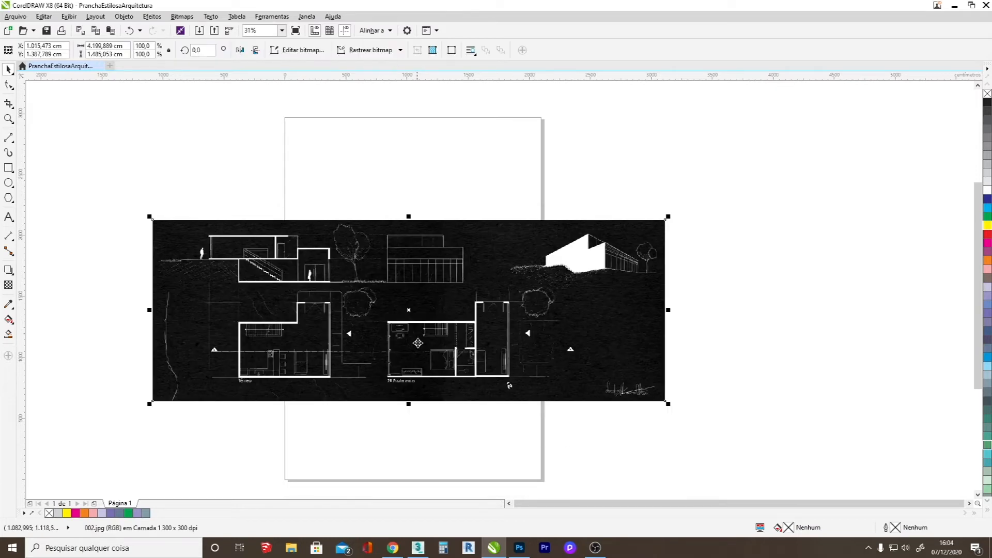
pyautogui.click(738, 342)
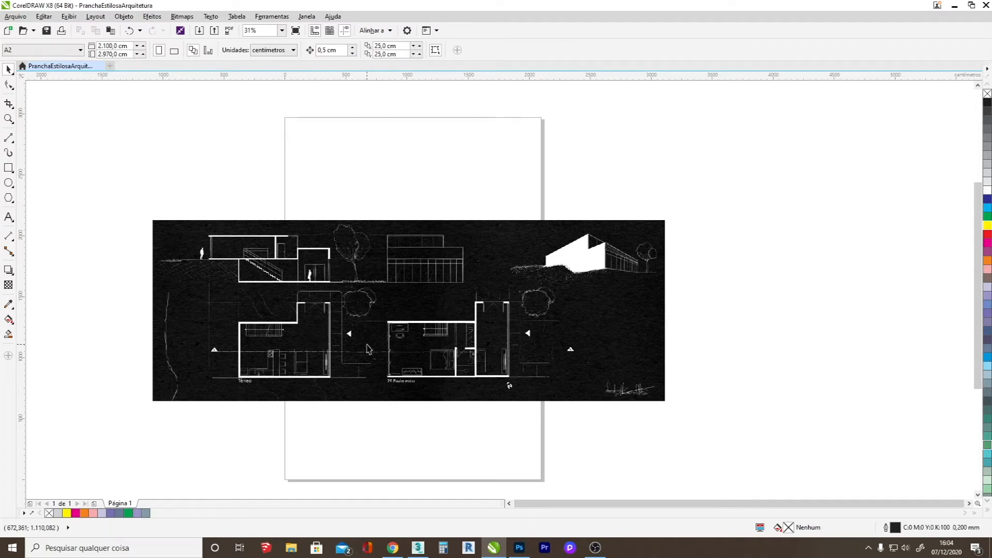
# Draw a vertical line about 101.6 cm long across the stair's width in the ground-floor plan.
pyautogui.scroll(4, 263, 336)
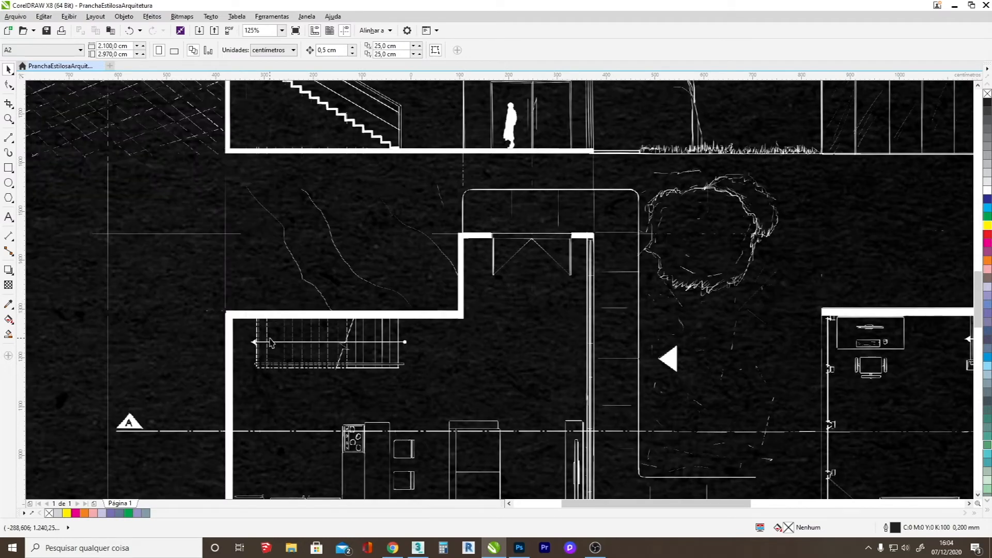
pyautogui.click(9, 138)
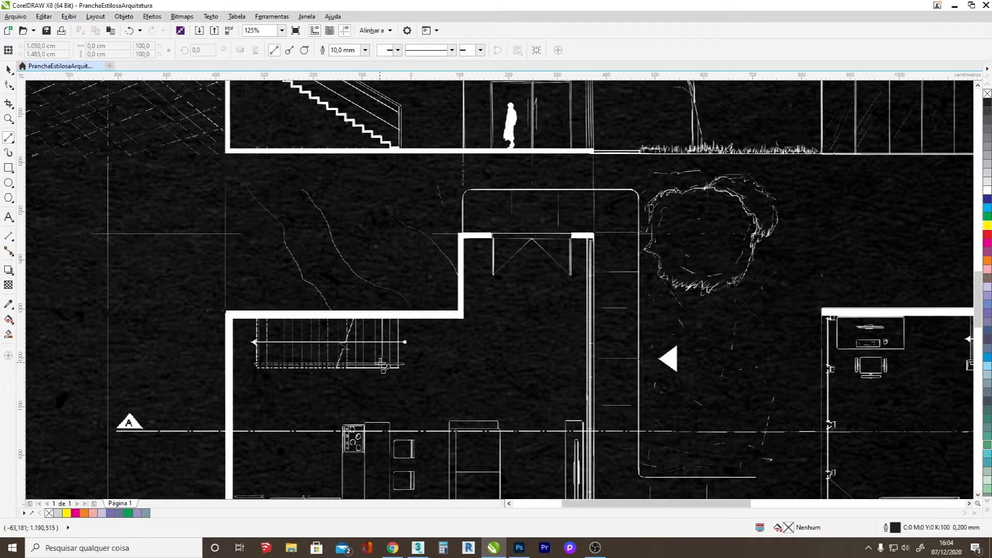
pyautogui.moveTo(401, 316); pyautogui.dragTo(402, 368)
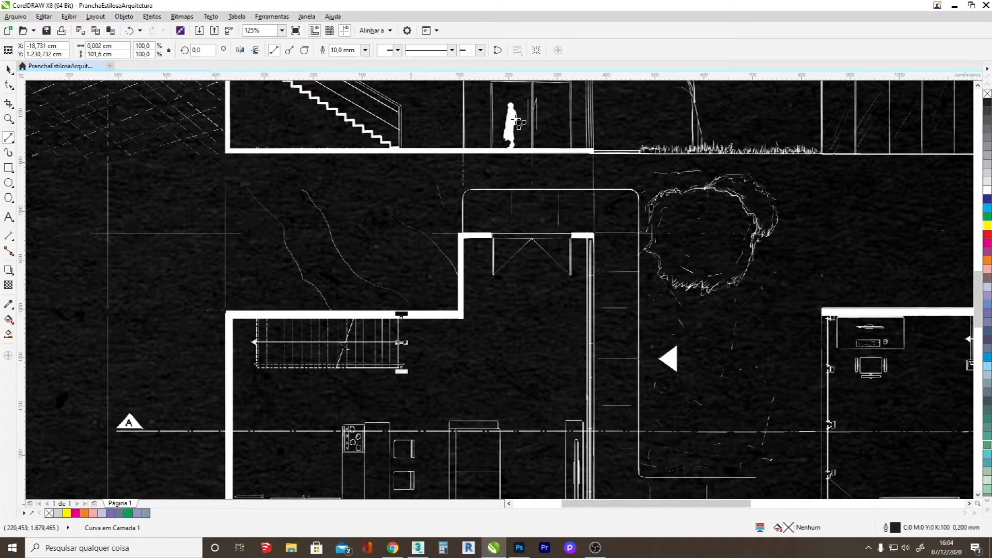
pyautogui.scroll(-2, 469, 222)
pyautogui.scroll(2, 450, 172)
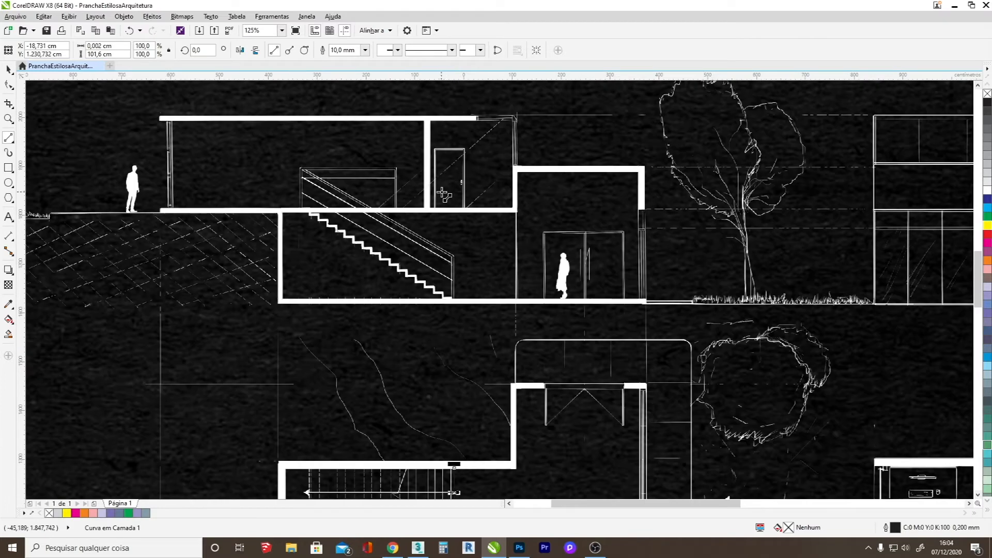
pyautogui.press('Escape')
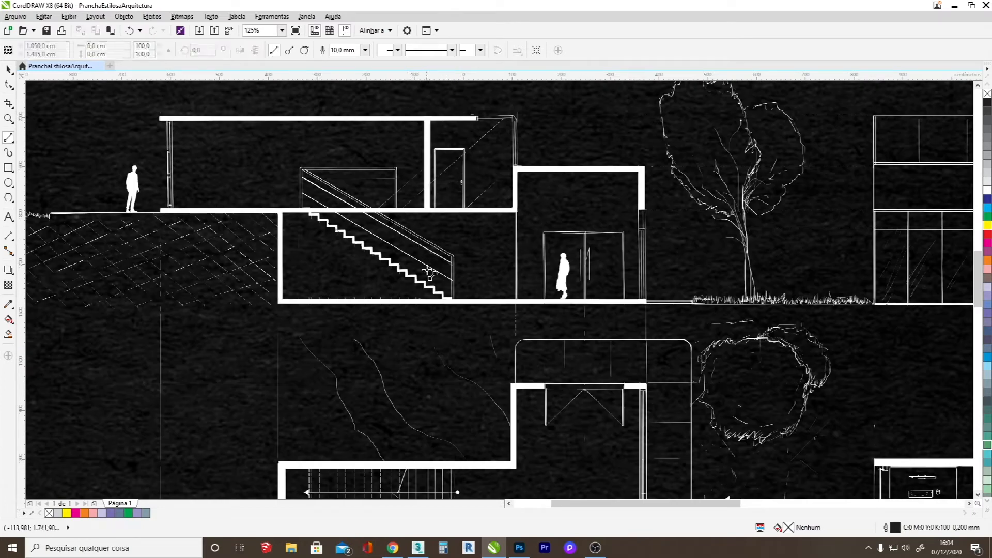
# Draw a vertical line between the section's lower and upper floor levels and set its length to 300 cm.
pyautogui.moveTo(381, 299)
pyautogui.mouseDown()
pyautogui.moveTo(391, 209)
pyautogui.moveTo(381, 210)
pyautogui.mouseUp()
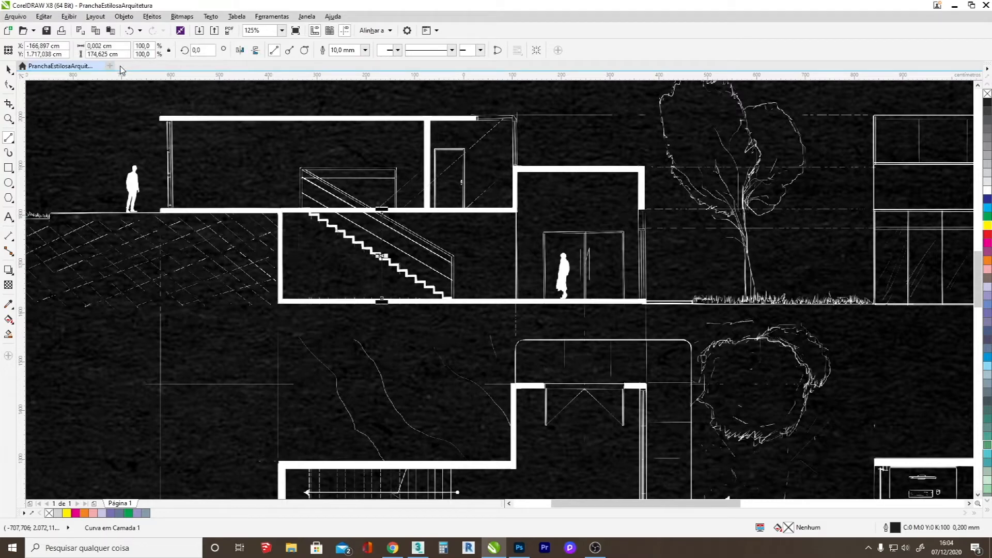
pyautogui.moveTo(118, 53); pyautogui.dragTo(87, 53)
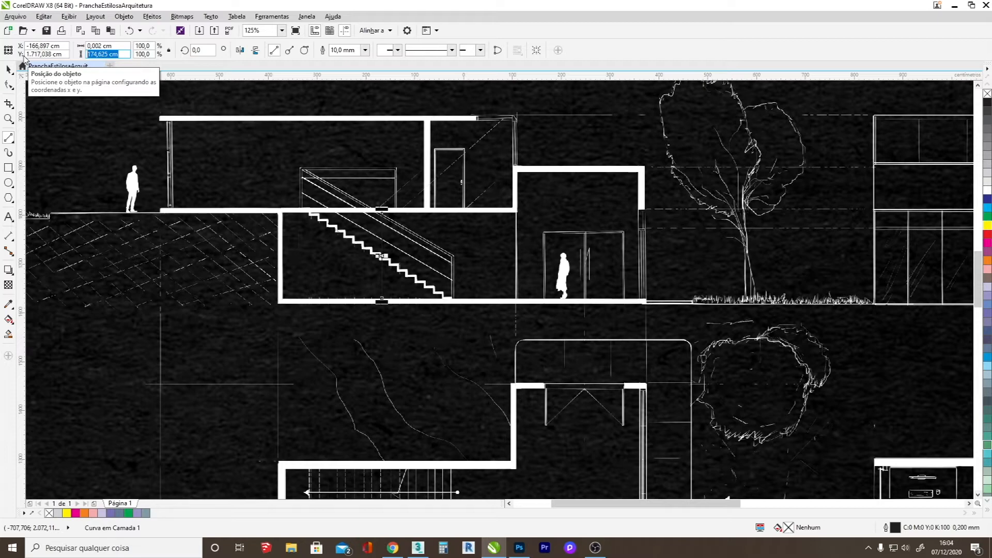
pyautogui.write('300')
pyautogui.press('Return')
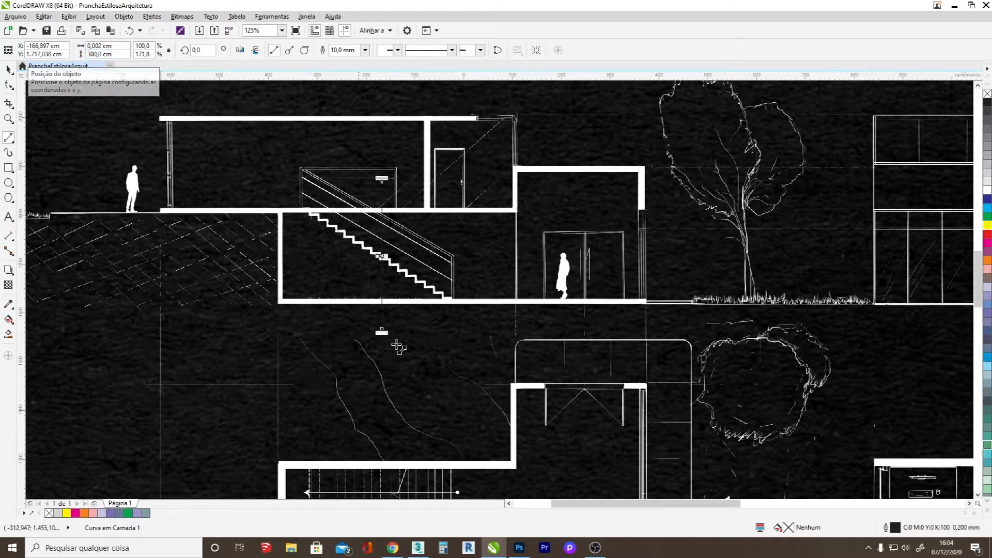
# Color the 300 cm reference line yellow and set its outline thickness to 0.75 mm.
pyautogui.rightClick(987, 228)
pyautogui.click(9, 69)
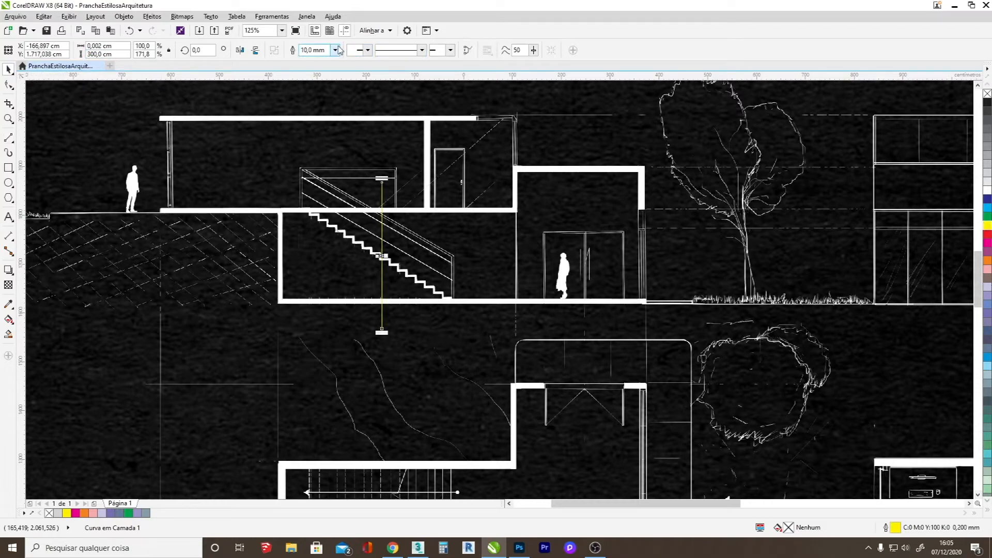
pyautogui.click(421, 50)
pyautogui.click(334, 50)
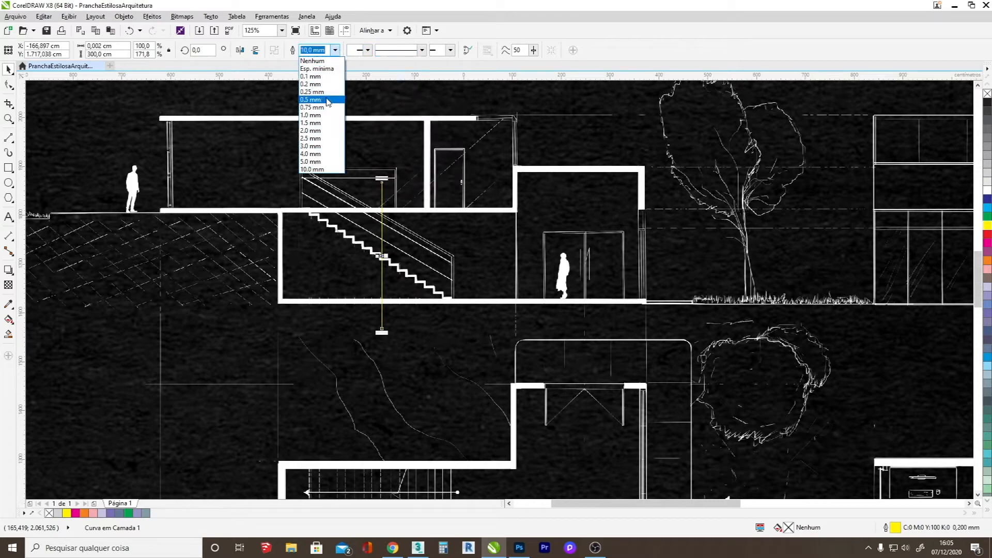
pyautogui.click(326, 108)
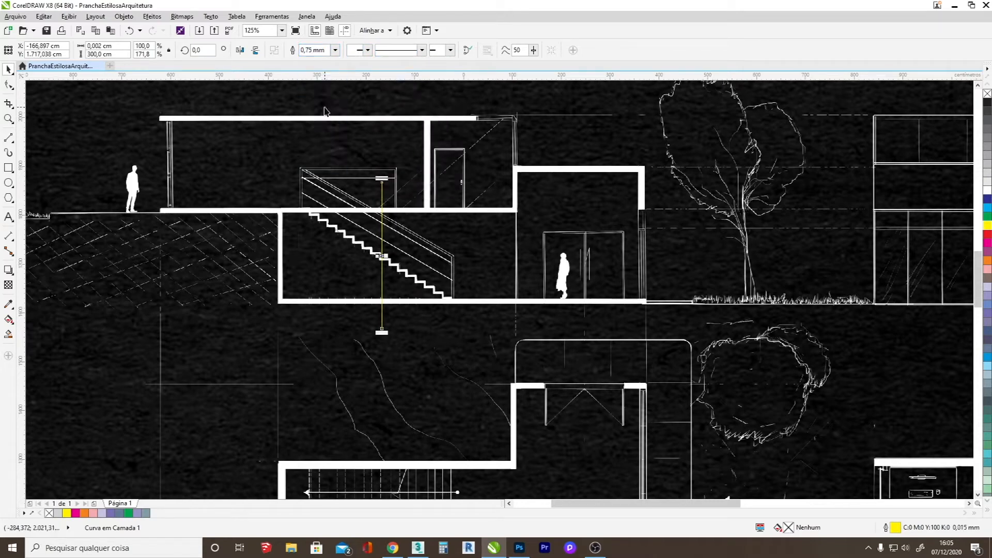
# Try outline thicknesses of 1.0, 10.0 and 100.0 mm on the yellow line.
pyautogui.click(334, 50)
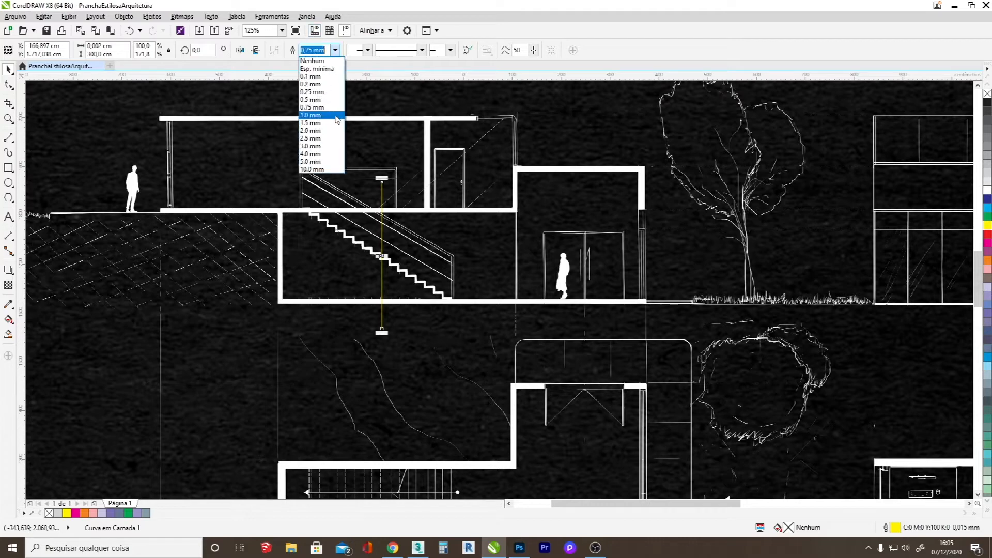
pyautogui.click(326, 115)
pyautogui.click(334, 50)
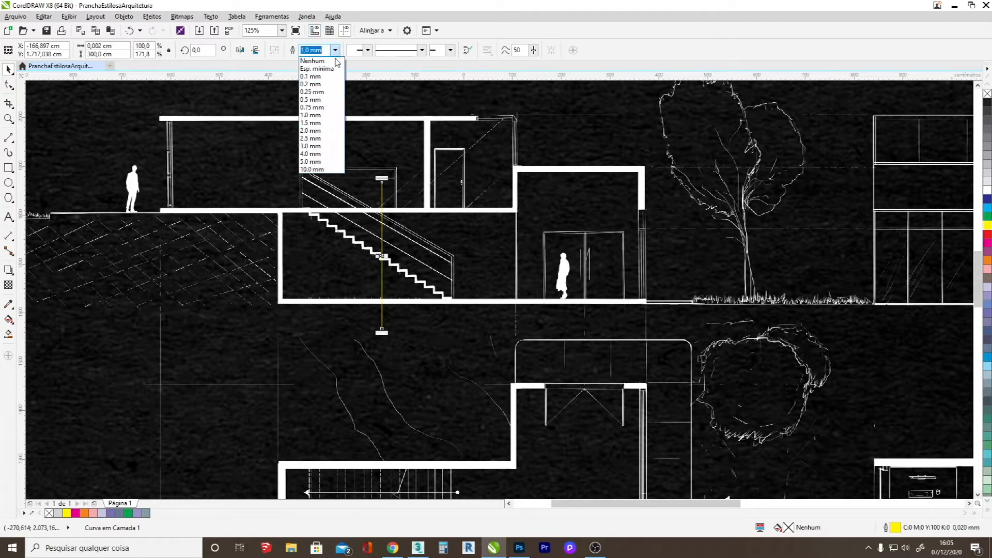
pyautogui.click(321, 170)
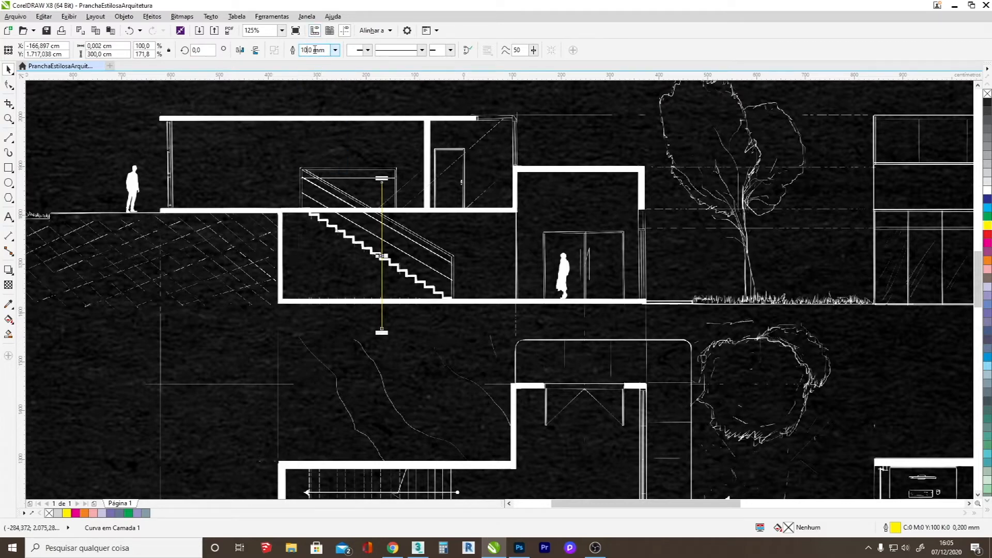
pyautogui.write('0')
pyautogui.press('Return')
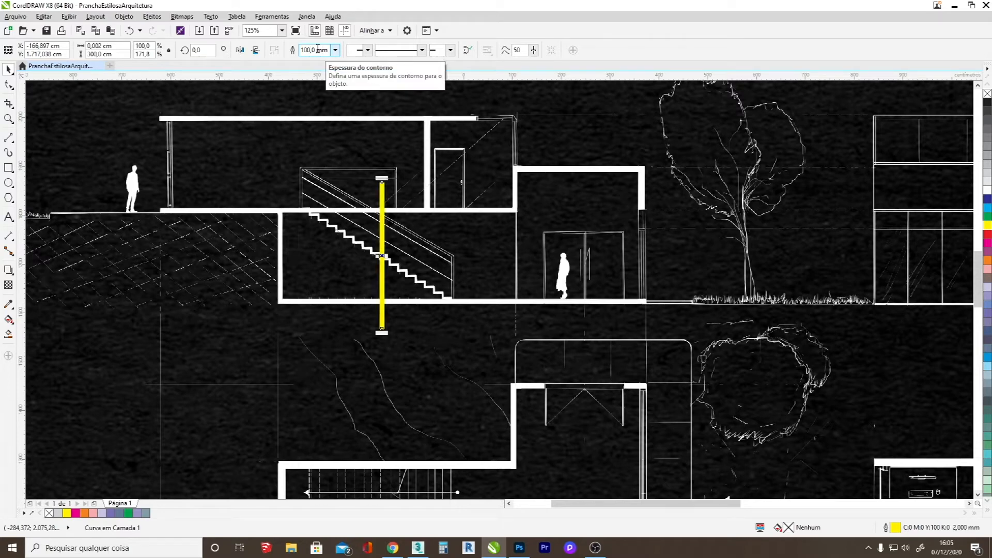
# Set the yellow line's outline thickness to 20 mm.
pyautogui.press('BackSpace')
pyautogui.press('Delete')
pyautogui.press('Delete')
pyautogui.press('Return')
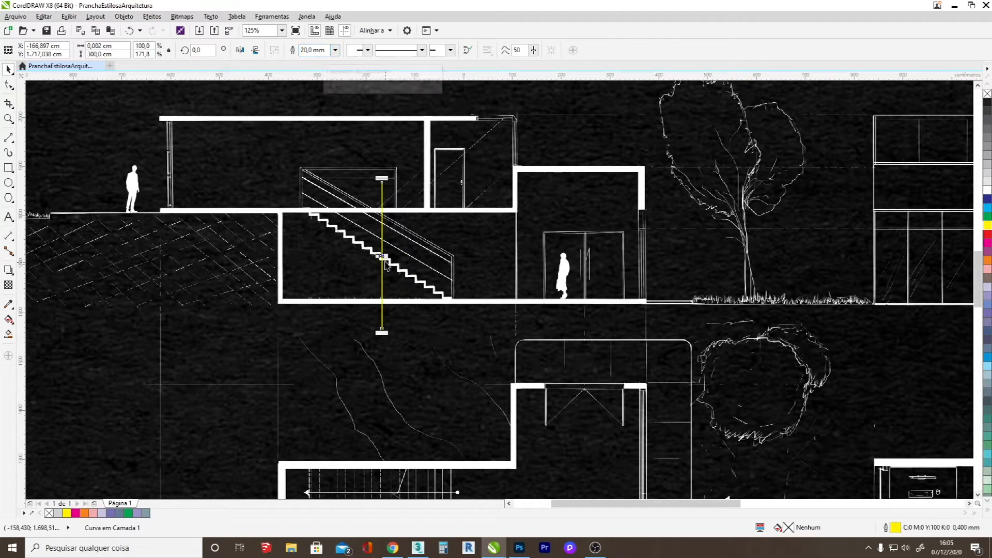
# Move the yellow line so its lower end rests on the section's lower floor.
pyautogui.moveTo(354, 232); pyautogui.dragTo(352, 230)
pyautogui.click(372, 271)
pyautogui.scroll(-3, 372, 271)
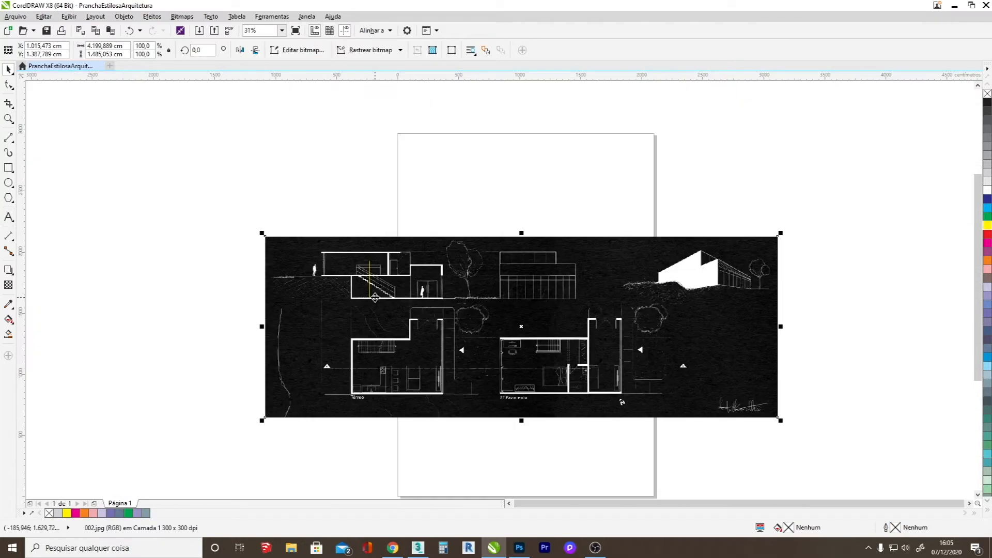
pyautogui.scroll(1, 387, 292)
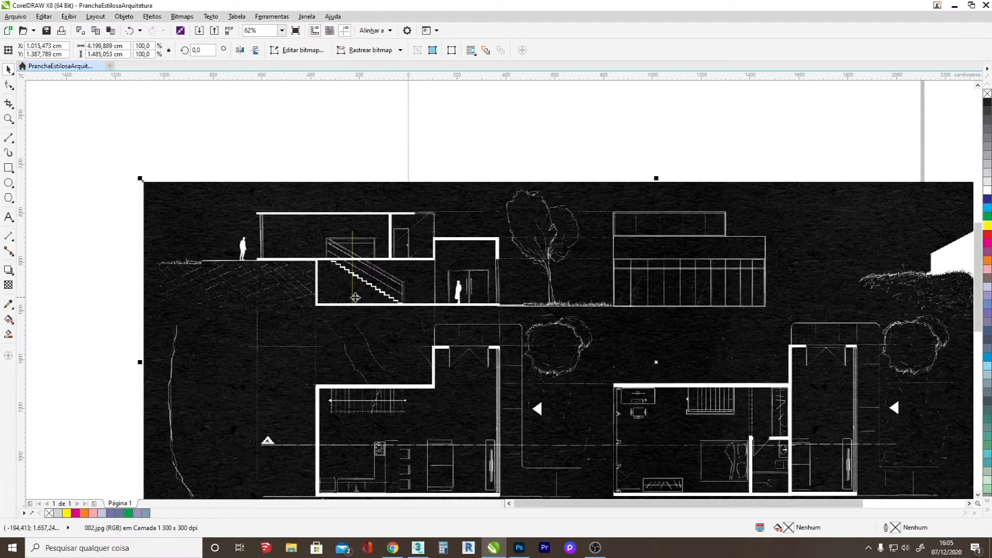
pyautogui.click(353, 265)
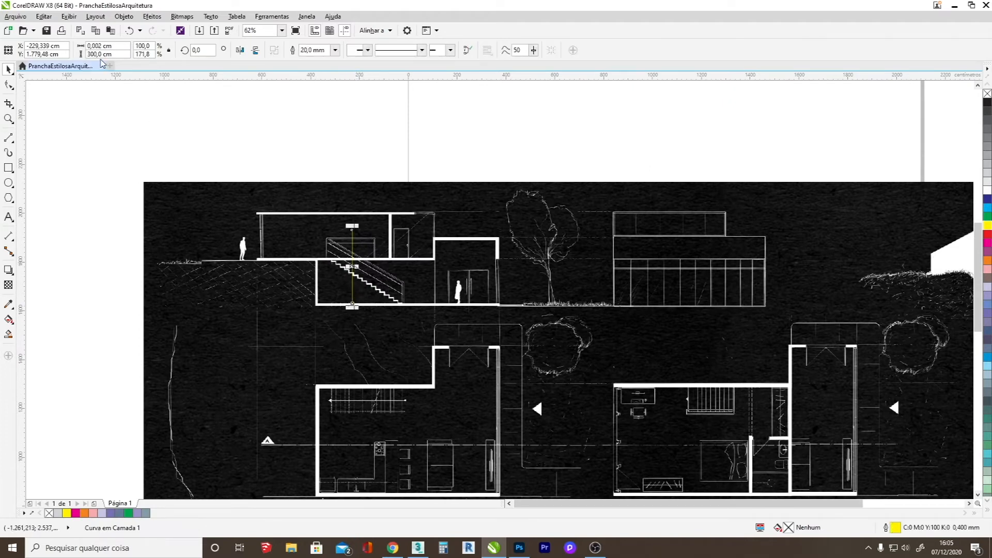
# Scale the drawing image proportionally to about 116.1% and move it so the section's lower floor meets the yellow line's base.
pyautogui.scroll(-1, 354, 365)
pyautogui.click(381, 376)
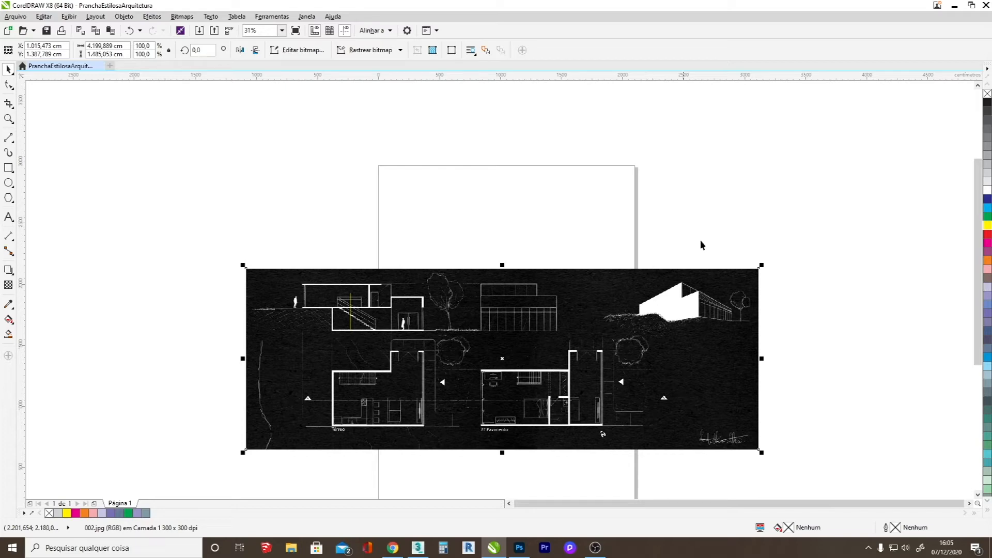
pyautogui.moveTo(760, 263); pyautogui.dragTo(843, 190)
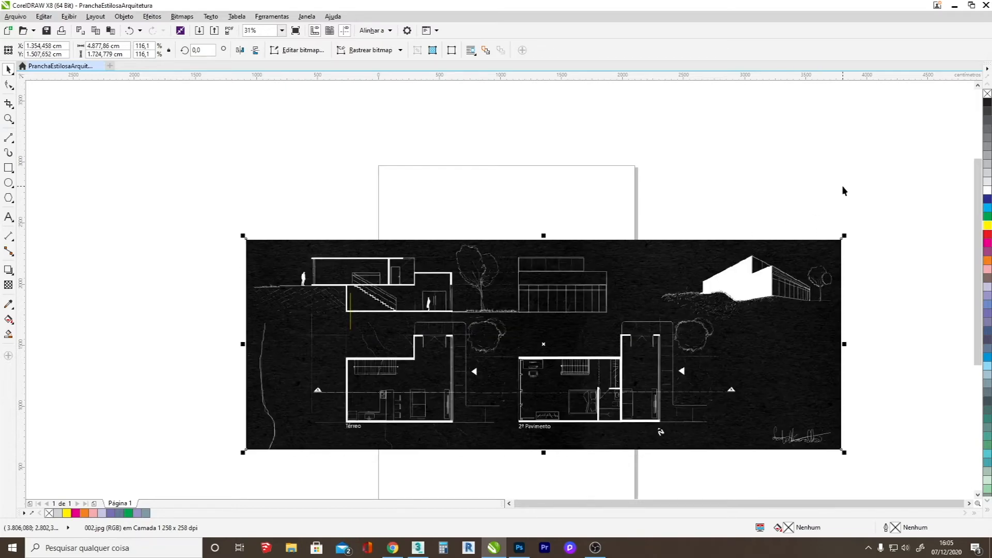
pyautogui.moveTo(422, 314); pyautogui.dragTo(408, 327)
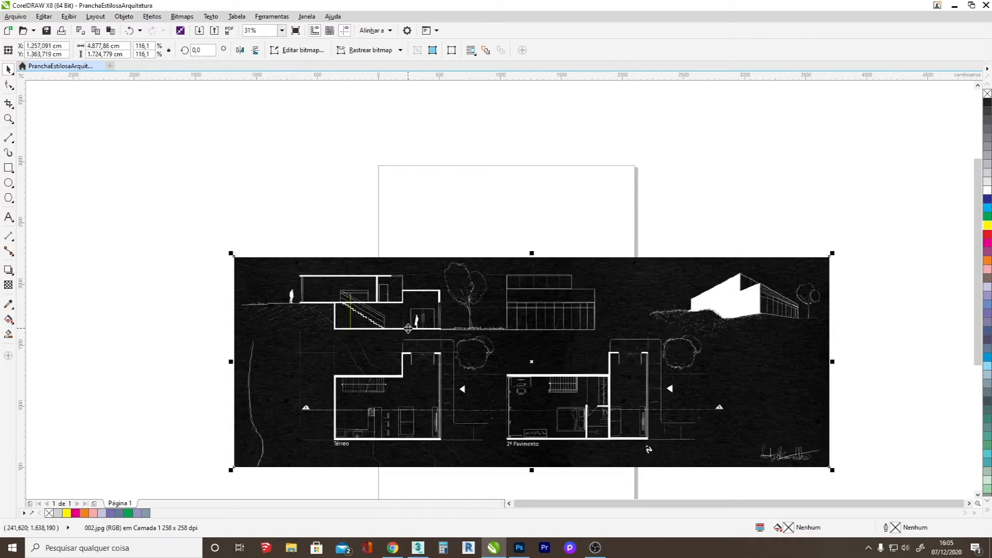
# Set the yellow reference line's height to 270 cm.
pyautogui.scroll(2, 347, 316)
pyautogui.click(353, 324)
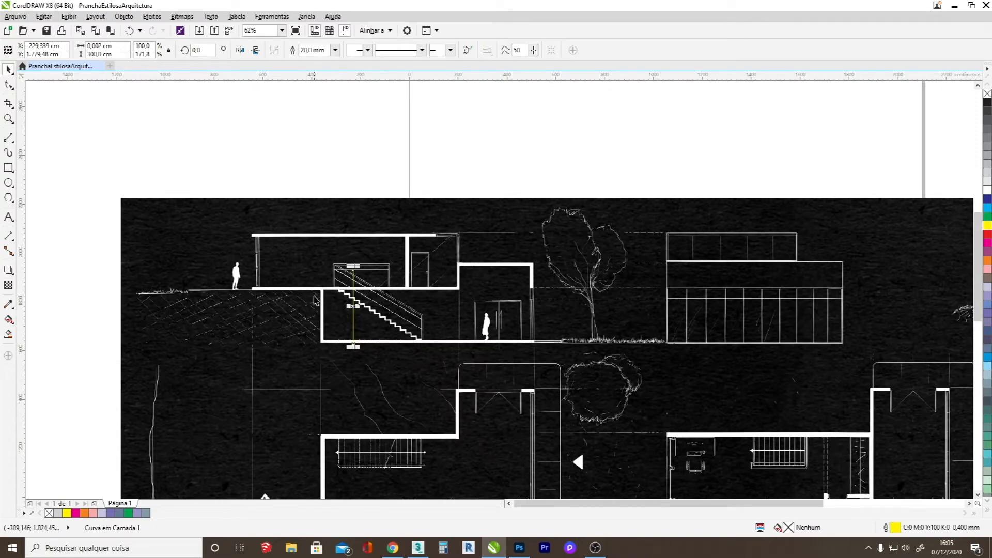
pyautogui.scroll(-2, 226, 264)
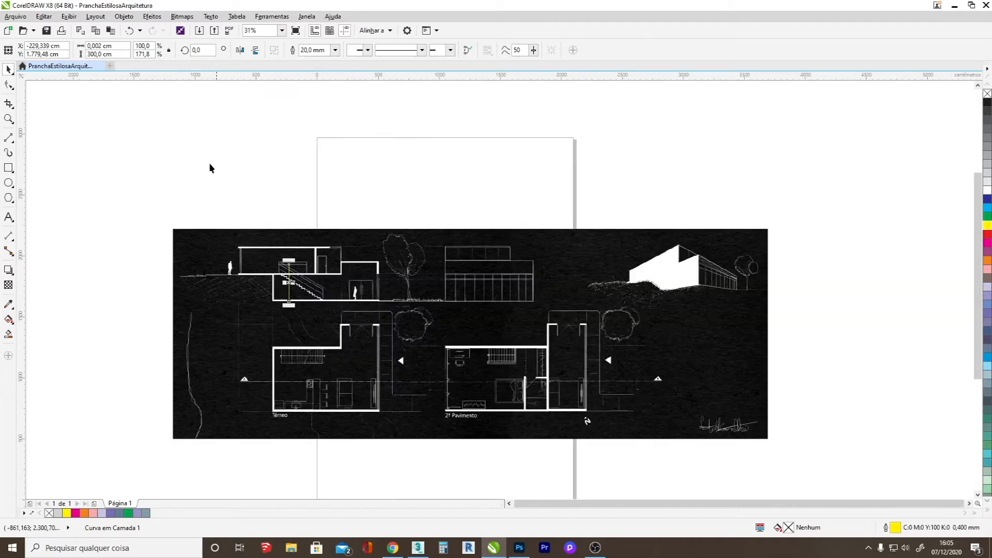
pyautogui.click(105, 53)
pyautogui.write('27')
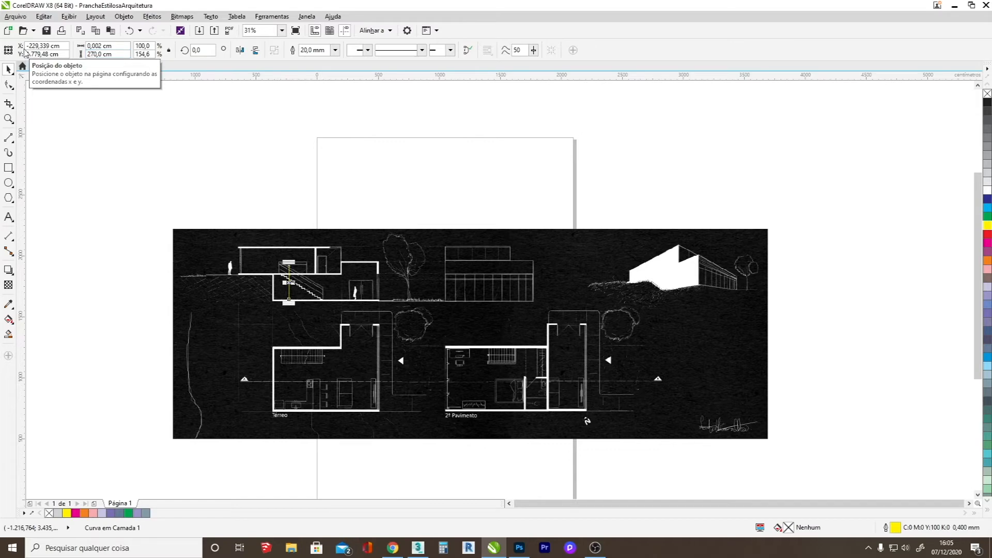
pyautogui.press('Return')
# Scale the drawing image proportionally to about 130.6% and move it so the section's lower floor meets the yellow line's base.
pyautogui.scroll(4, 310, 269)
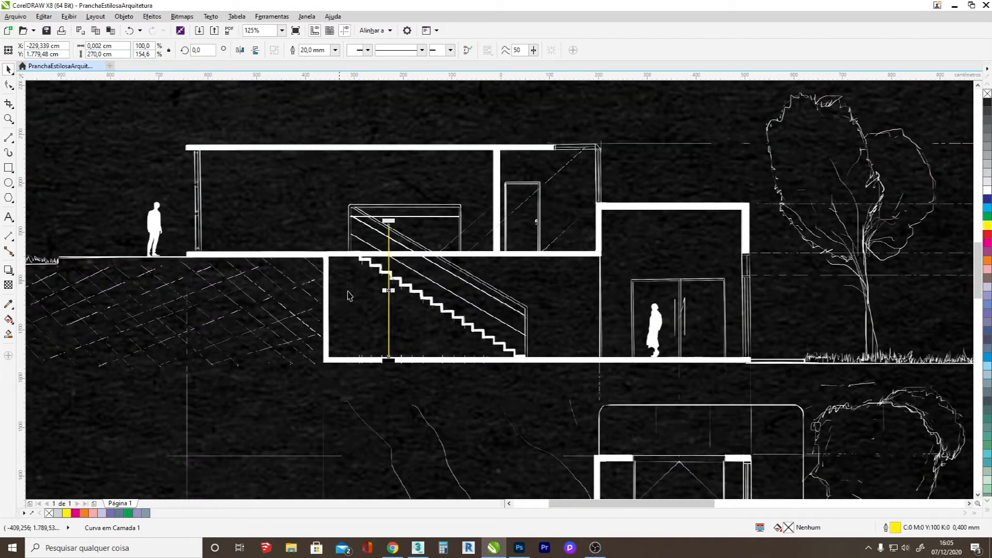
pyautogui.moveTo(389, 291); pyautogui.dragTo(381, 293)
pyautogui.scroll(-2, 381, 293)
pyautogui.click(381, 293)
pyautogui.scroll(-2, 436, 285)
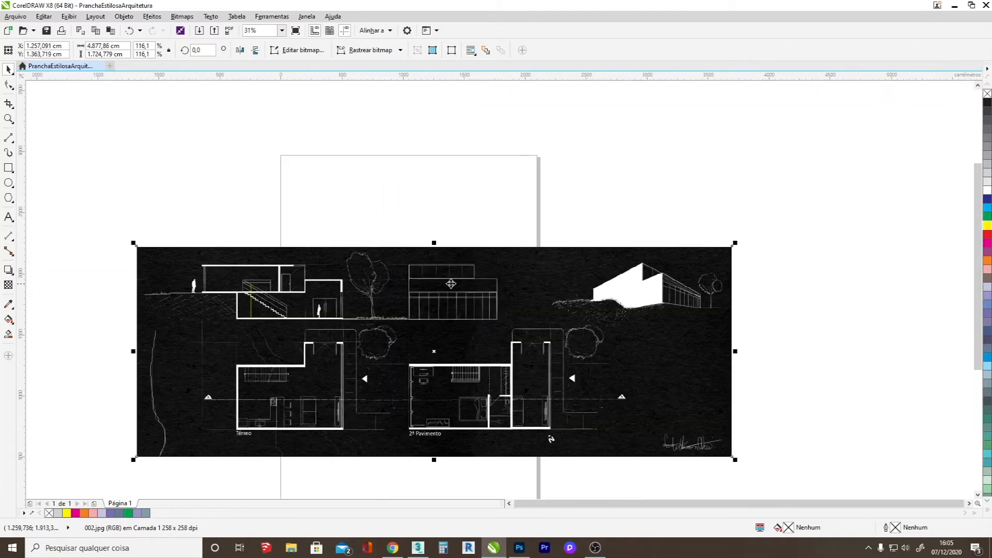
pyautogui.moveTo(736, 242); pyautogui.dragTo(811, 216)
pyautogui.moveTo(381, 298); pyautogui.dragTo(370, 313)
pyautogui.scroll(2, 200, 303)
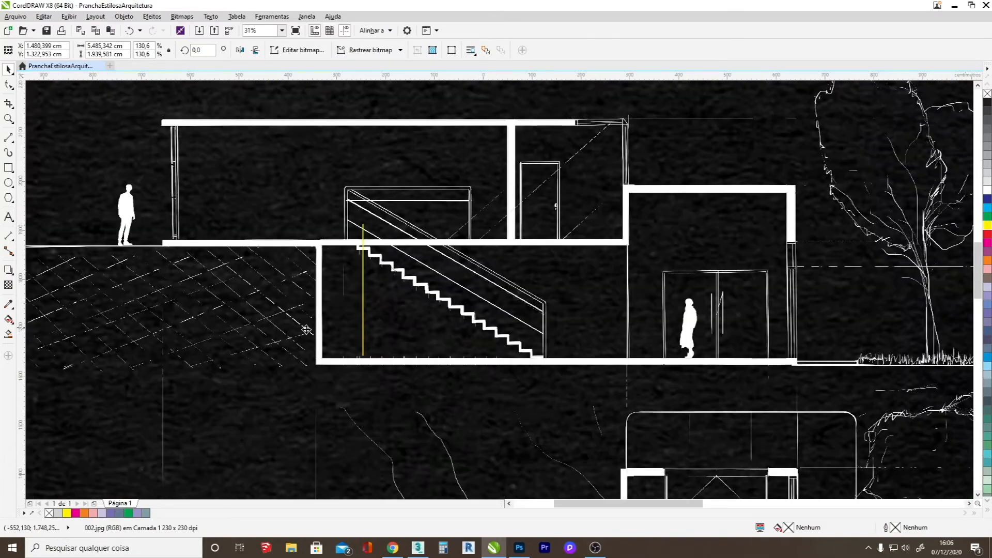
# Move the yellow line onto the ground-floor plan's staircase and size it to about 150.9 cm across the stair's width.
pyautogui.scroll(1, 206, 304)
pyautogui.click(516, 292)
pyautogui.scroll(-4, 494, 320)
pyautogui.scroll(2, 536, 374)
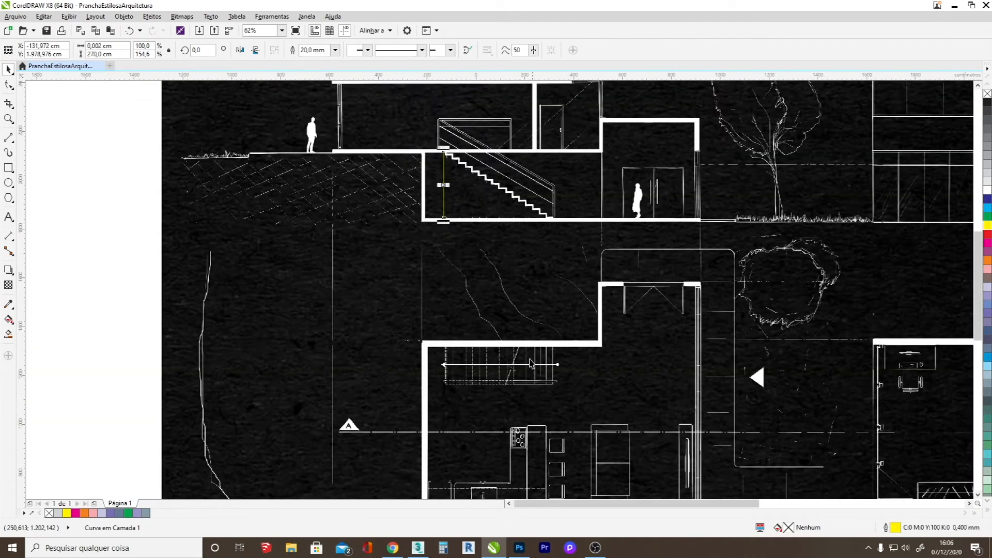
pyautogui.moveTo(444, 176); pyautogui.dragTo(562, 347)
pyautogui.scroll(2, 565, 431)
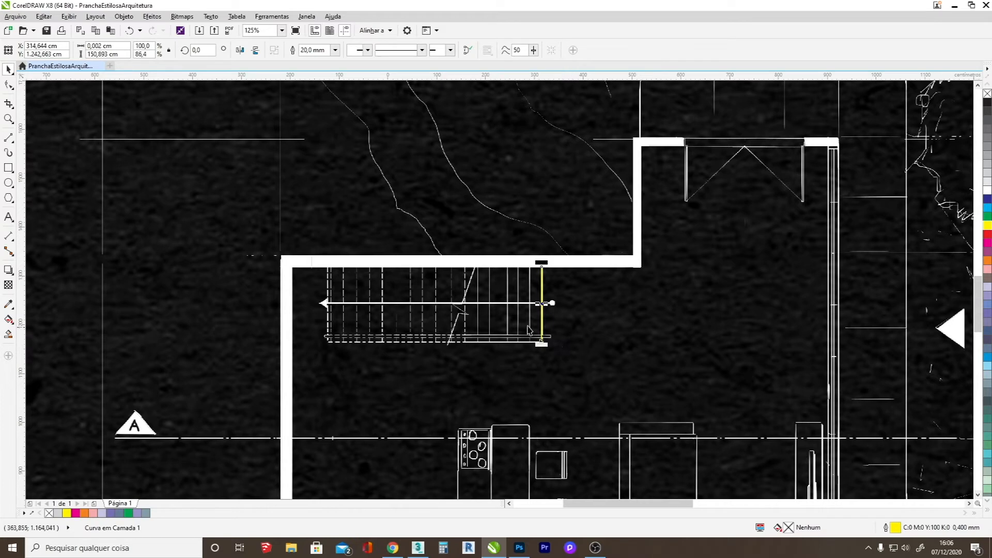
# Scale the drawing image proportionally to about 151.4% and position it so the ground-floor plan lies within the page.
pyautogui.press('Escape')
pyautogui.scroll(-6, 433, 301)
pyautogui.moveTo(471, 293); pyautogui.dragTo(390, 303)
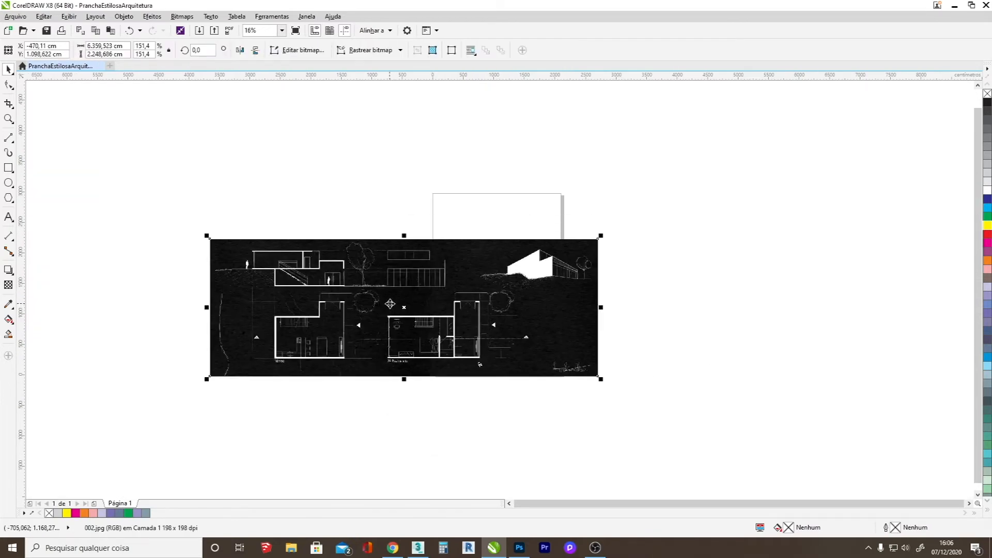
pyautogui.press('Escape')
# Trace the inner wall faces of the ground-floor plan from the lower kitchen corner up and along the staircase wall.
pyautogui.scroll(4, 273, 340)
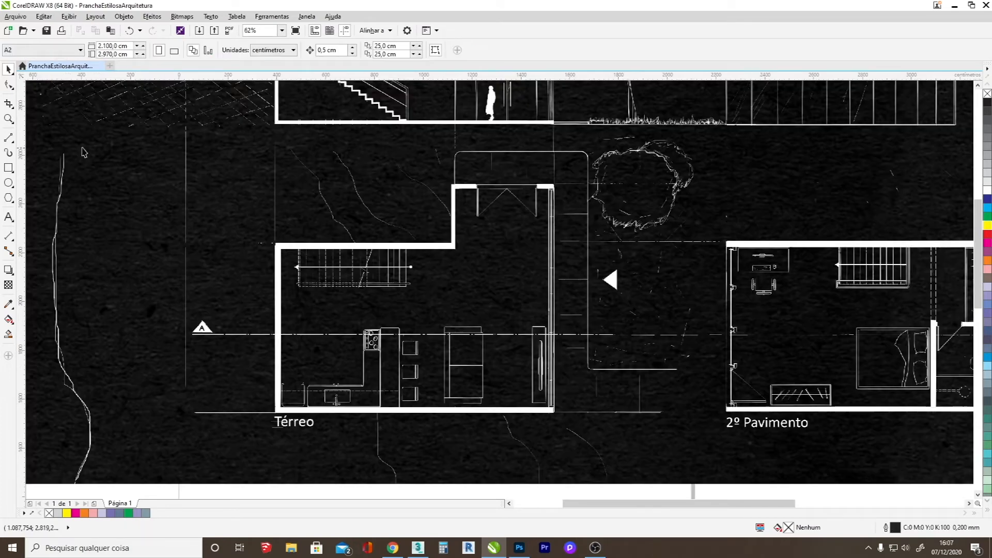
pyautogui.click(8, 137)
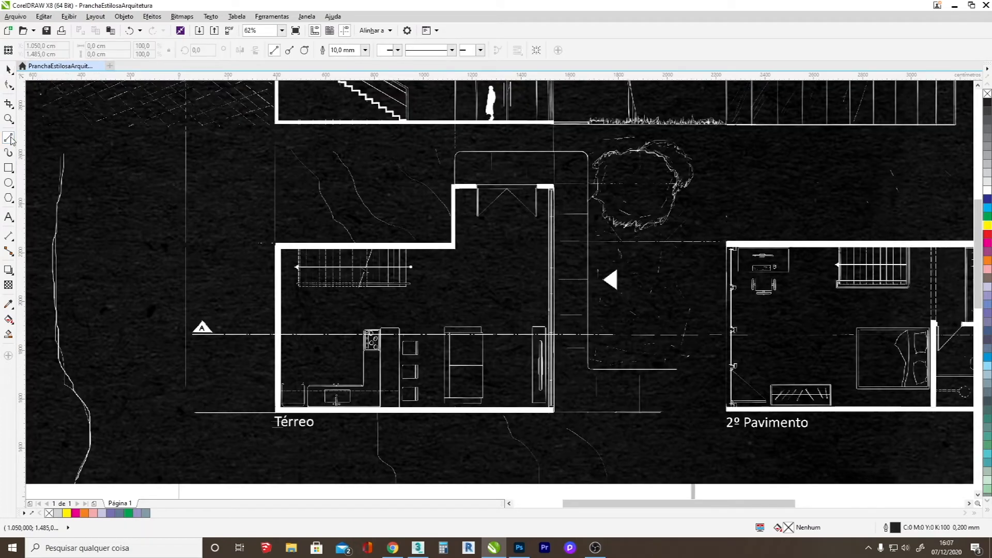
pyautogui.scroll(2, 420, 370)
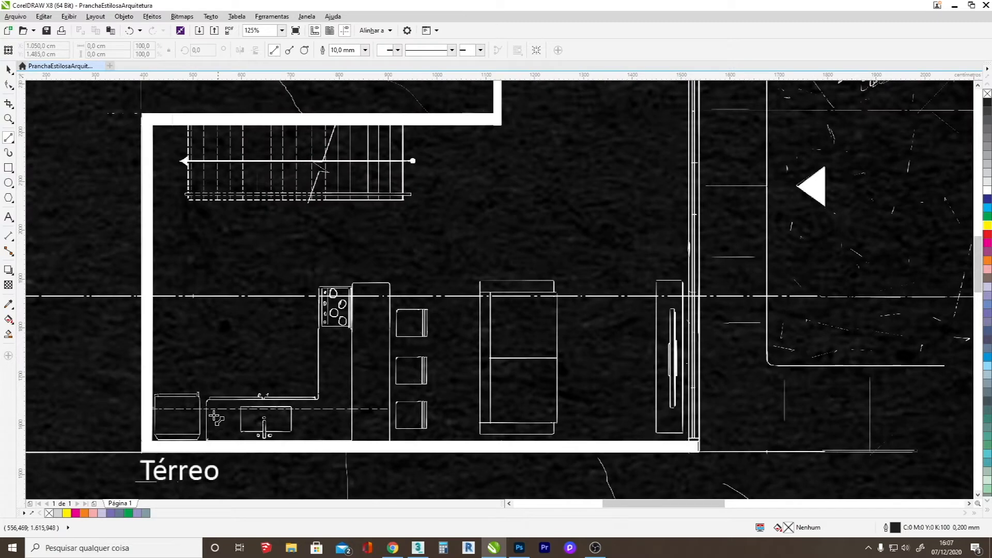
pyautogui.moveTo(155, 444); pyautogui.dragTo(151, 124)
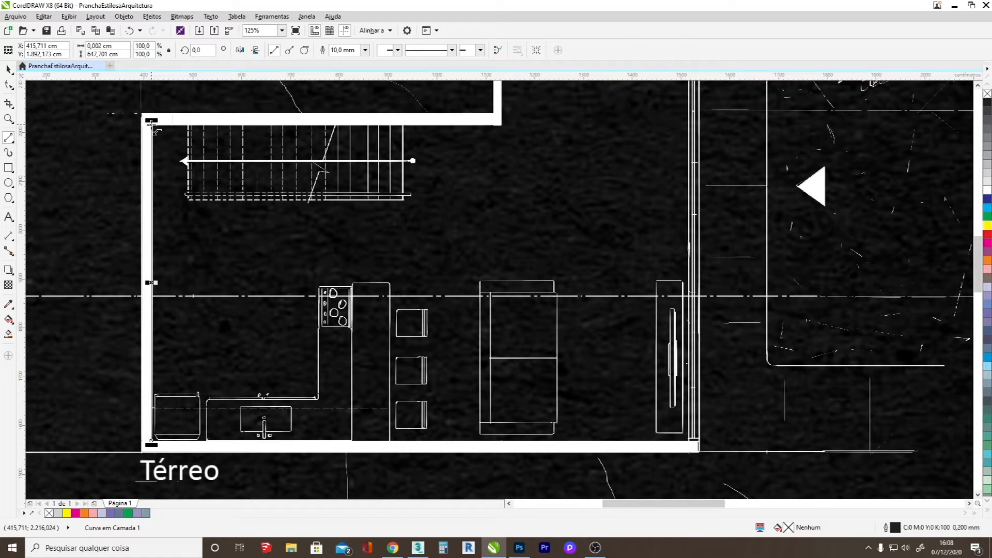
pyautogui.moveTo(152, 124); pyautogui.dragTo(502, 126)
# Continue the wall outline up to the entrance wall and around both of its faces, and colour the outline yellow.
pyautogui.scroll(-2, 496, 186)
pyautogui.scroll(5, 513, 133)
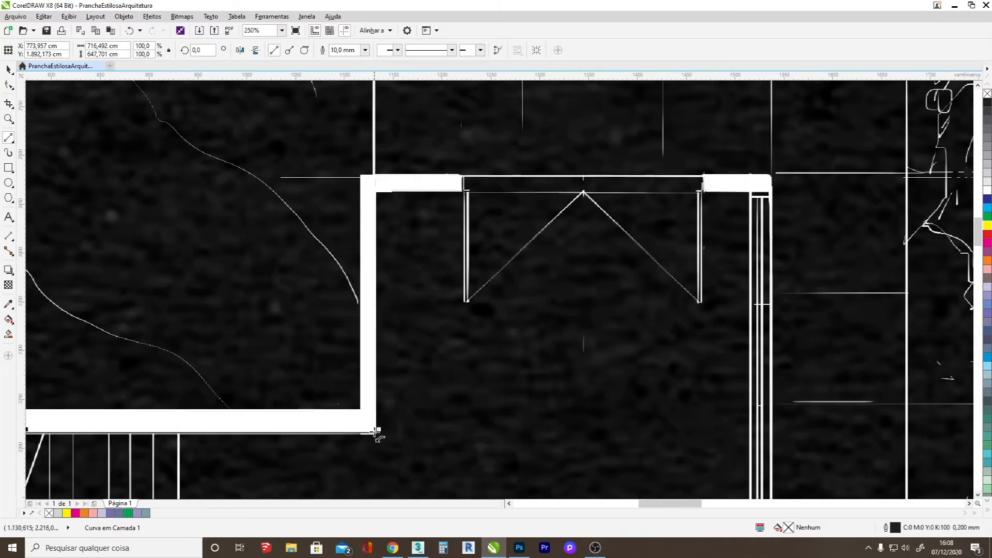
pyautogui.moveTo(376, 431); pyautogui.dragTo(773, 192)
pyautogui.moveTo(774, 192); pyautogui.dragTo(358, 174)
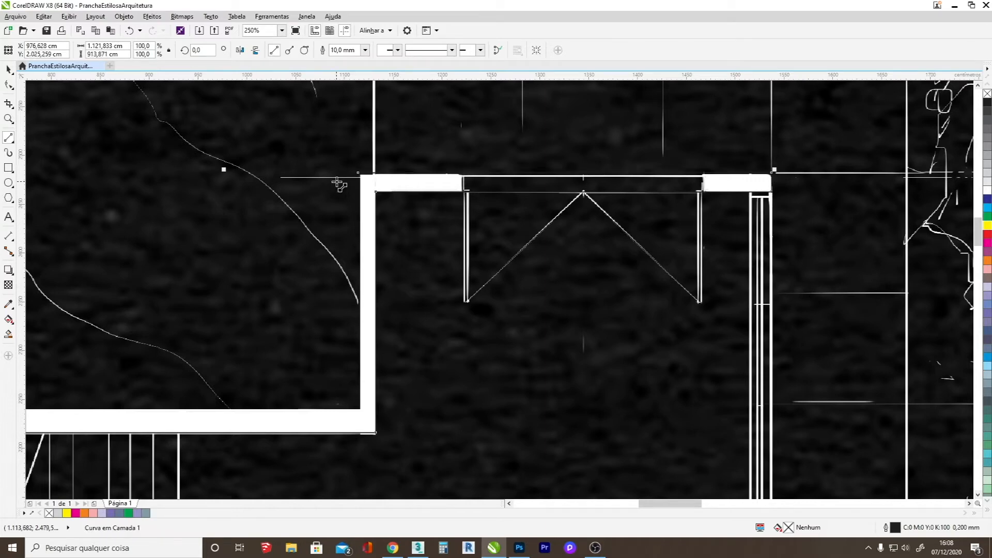
pyautogui.rightClick(987, 225)
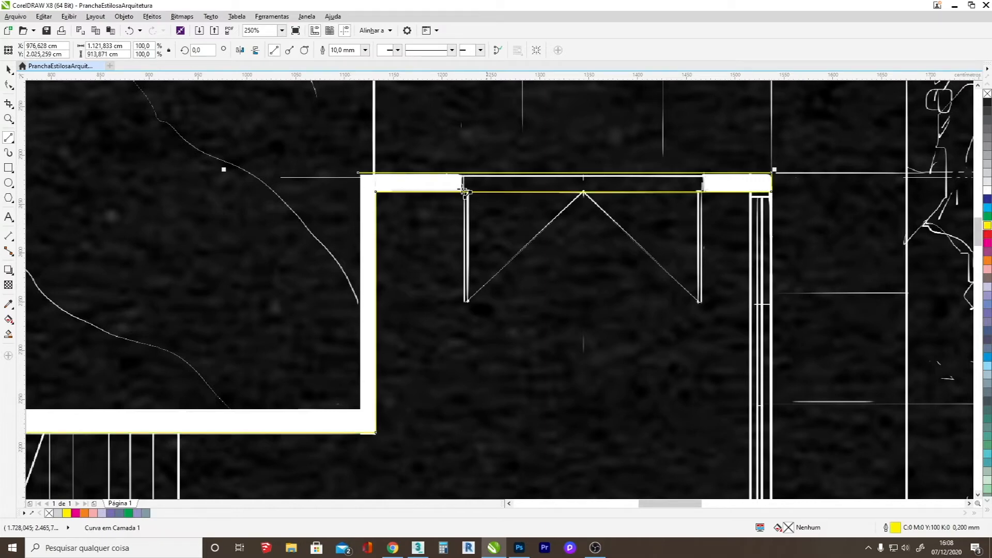
# Shift the outline's upper edge down onto the drawn entrance wall and align its open end with the wall's outer corner.
pyautogui.click(8, 85)
pyautogui.moveTo(581, 171); pyautogui.dragTo(585, 181)
pyautogui.scroll(4, 790, 183)
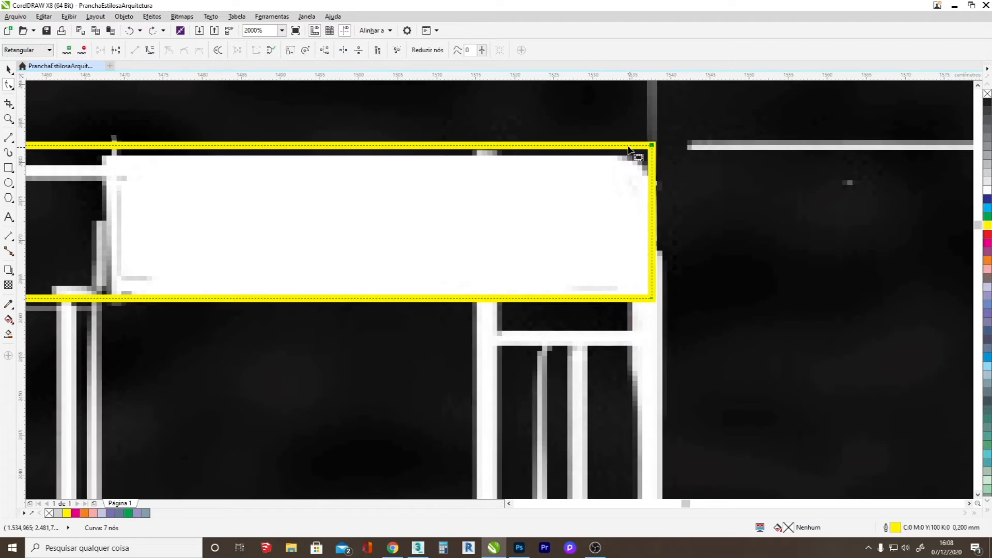
pyautogui.moveTo(624, 146); pyautogui.dragTo(625, 155)
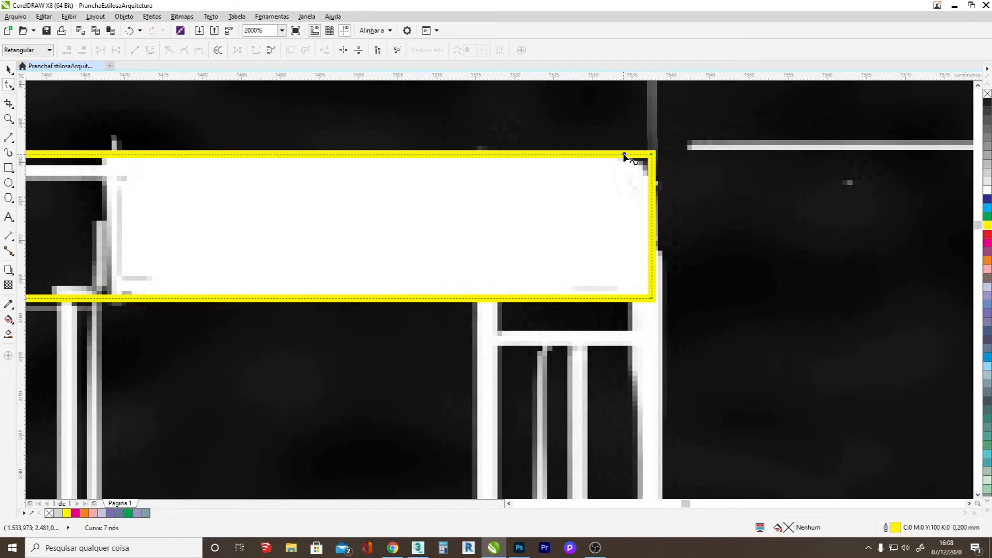
pyautogui.scroll(-4, 625, 158)
pyautogui.scroll(2, 422, 168)
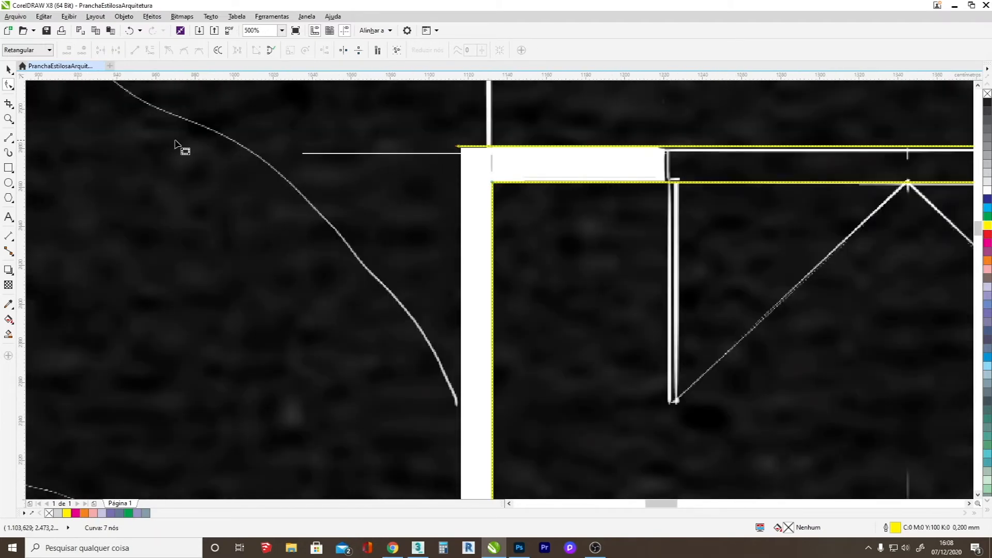
pyautogui.scroll(2, 467, 150)
pyautogui.moveTo(414, 161)
pyautogui.mouseDown()
pyautogui.moveTo(431, 165)
pyautogui.moveTo(425, 159)
pyautogui.mouseUp()
# Continue the outline along the outer wall faces and around the lower wall, closing it at the starting inner corner.
pyautogui.click(8, 138)
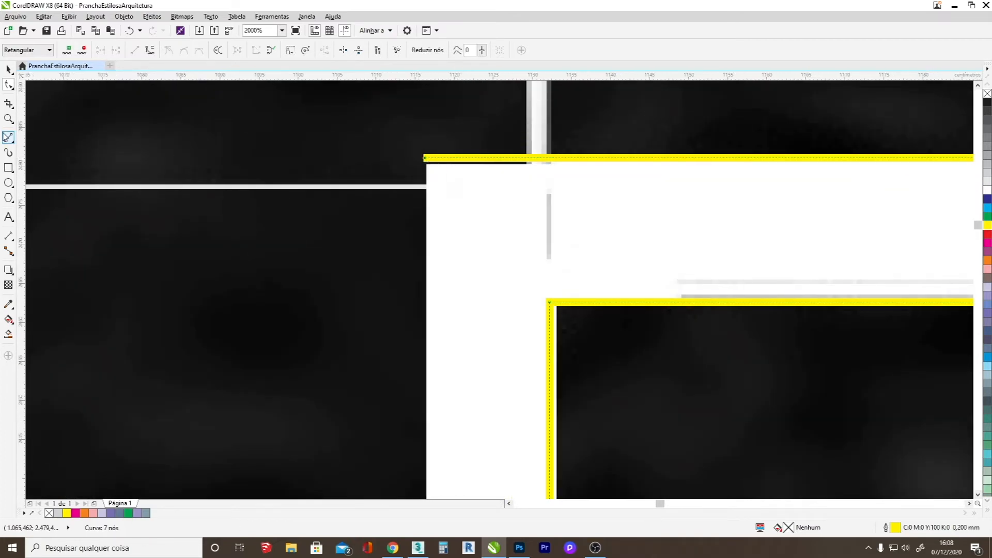
pyautogui.scroll(-3, 381, 166)
pyautogui.moveTo(372, 162); pyautogui.dragTo(372, 399)
pyautogui.moveTo(372, 398); pyautogui.dragTo(5, 396)
pyautogui.moveTo(663, 450); pyautogui.dragTo(113, 401)
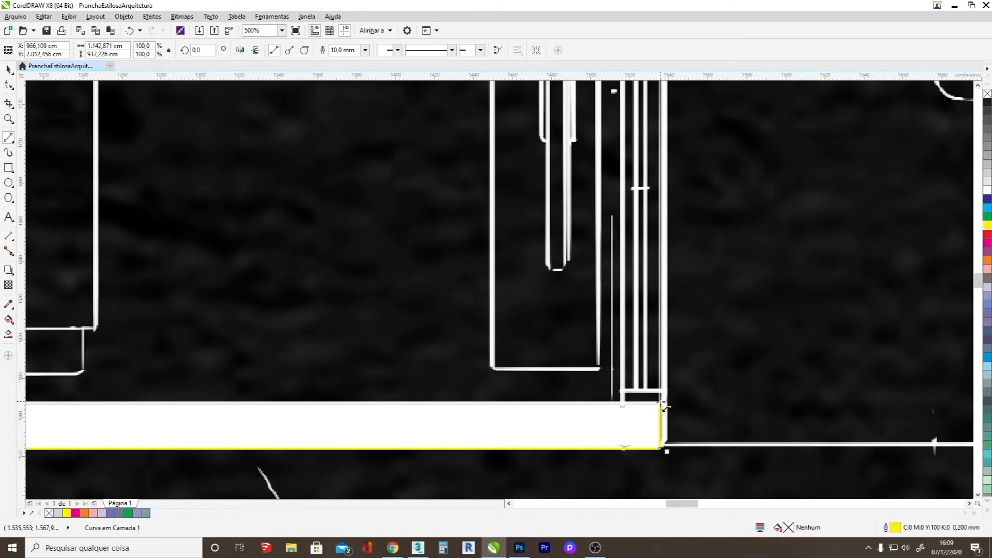
pyautogui.scroll(-2, 662, 401)
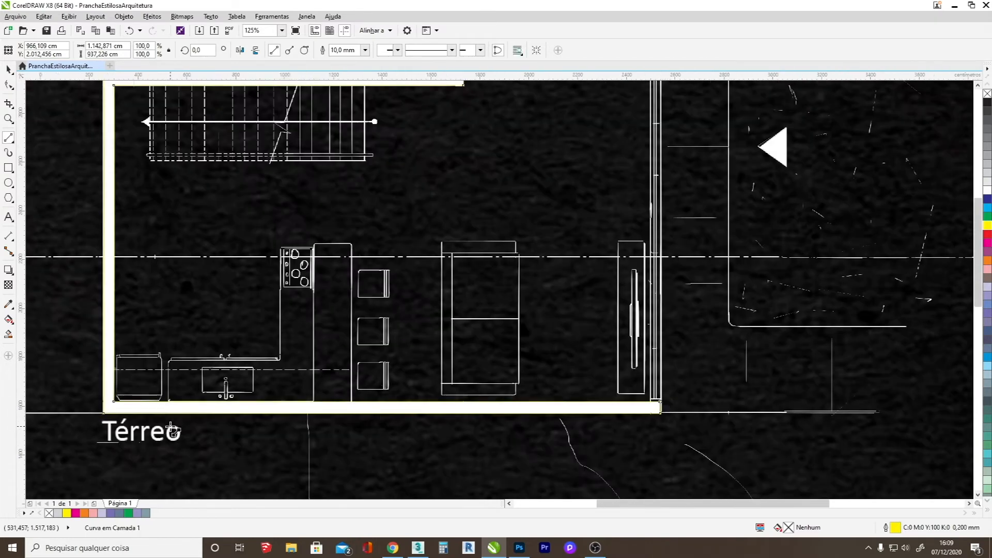
pyautogui.scroll(-2, 172, 427)
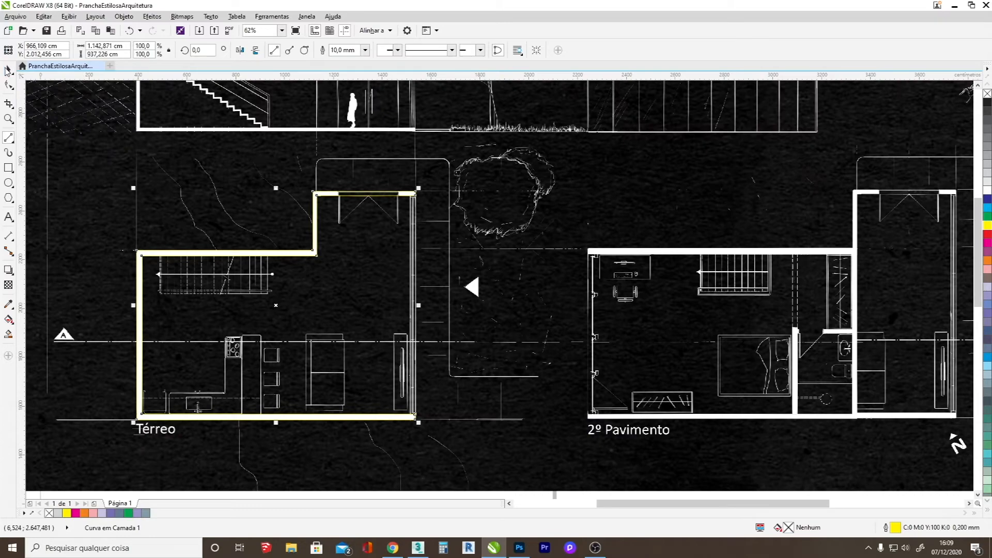
# Add nodes to both edges of the entrance wall outline at each side of the door opening.
pyautogui.click(9, 69)
pyautogui.scroll(2, 181, 331)
pyautogui.scroll(-2, 181, 331)
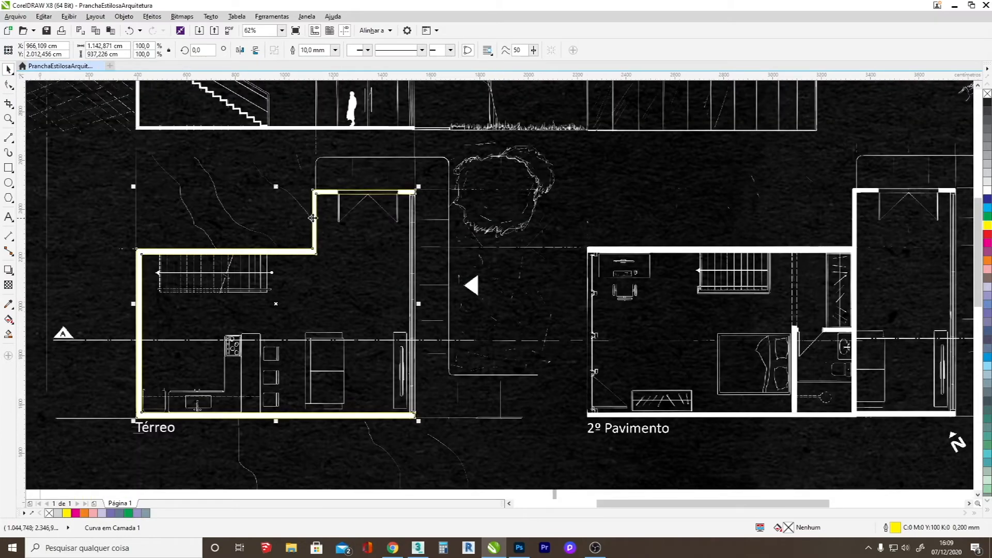
pyautogui.click(9, 84)
pyautogui.scroll(5, 316, 192)
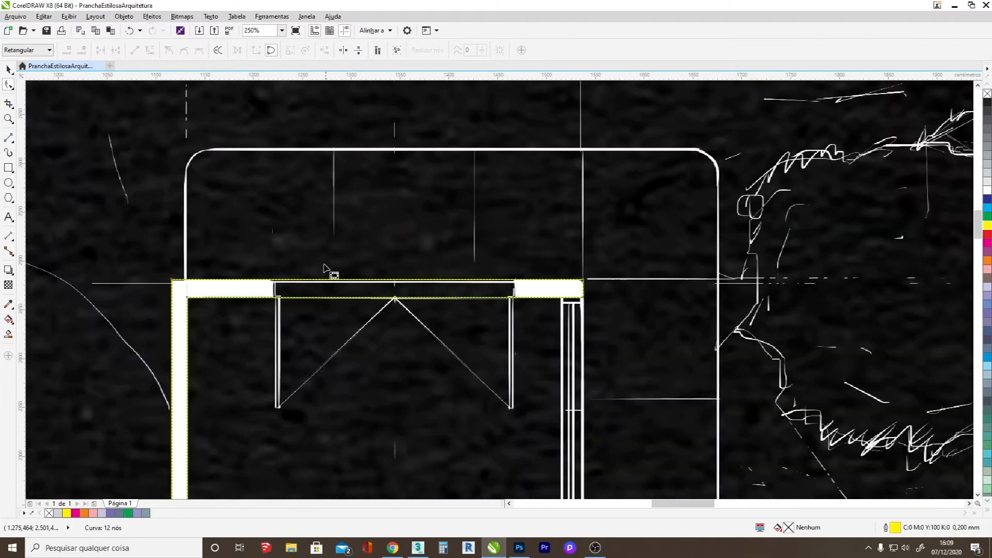
pyautogui.doubleClick(242, 304)
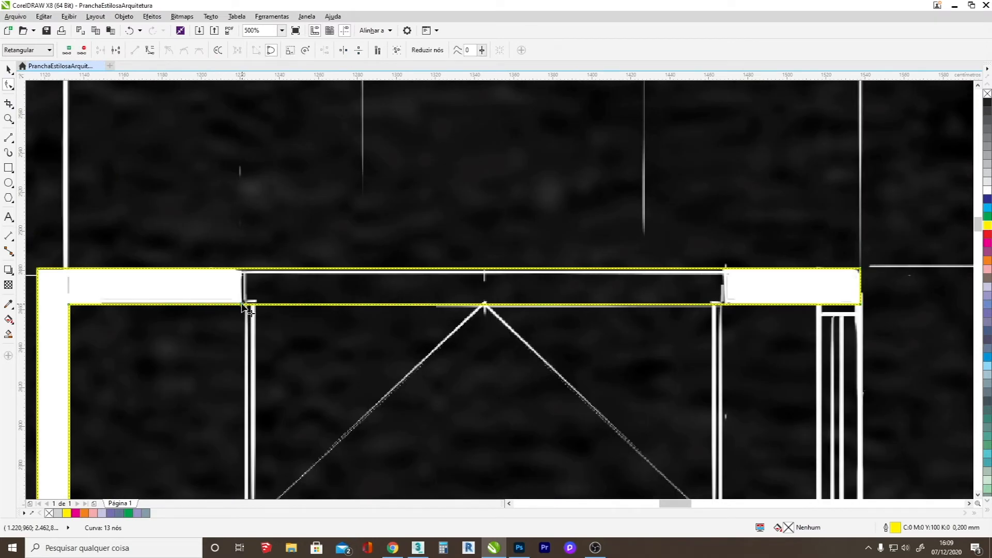
pyautogui.doubleClick(242, 270)
pyautogui.doubleClick(725, 269)
pyautogui.doubleClick(725, 305)
# Delete the two outline segments that cross the entrance door opening.
pyautogui.click(536, 305)
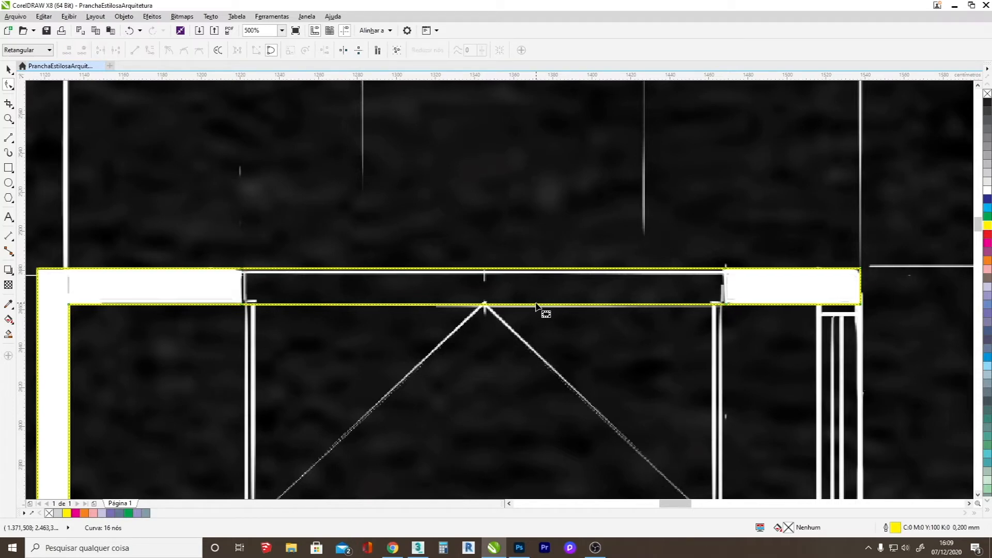
pyautogui.press('Delete')
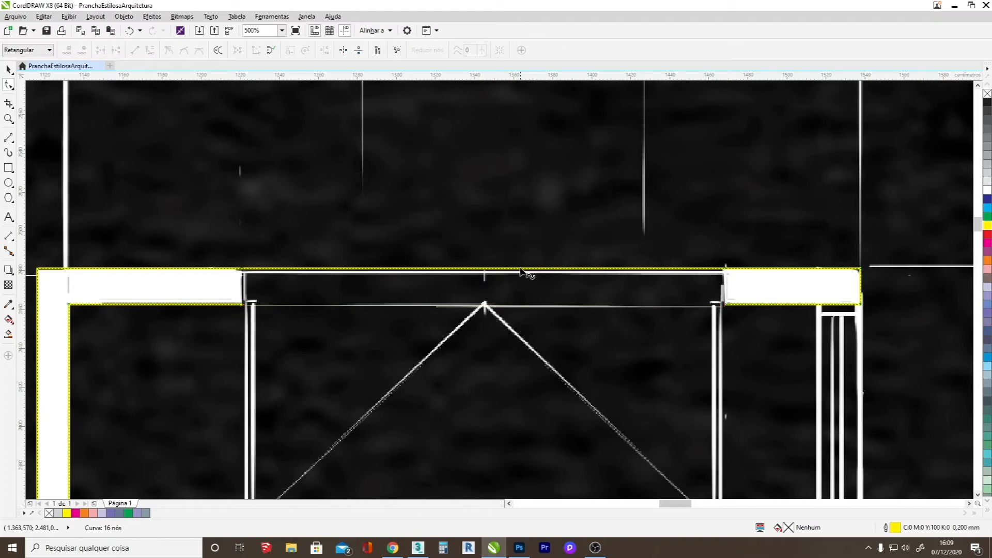
pyautogui.click(520, 273)
pyautogui.press('Delete')
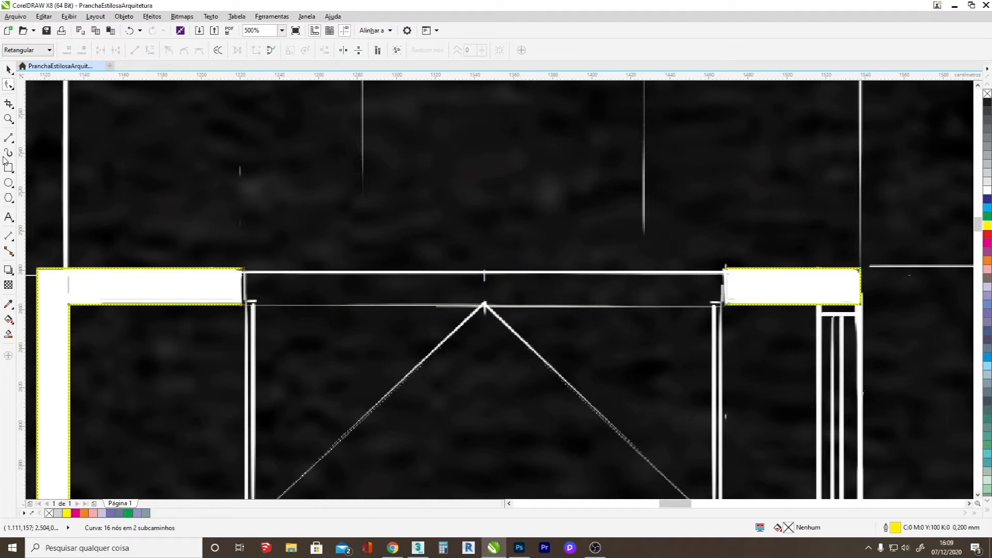
# Close the wall outline at both sides of the entrance opening with short segments and fine-tune the short wall piece's node.
pyautogui.click(9, 139)
pyautogui.moveTo(241, 268); pyautogui.dragTo(242, 303)
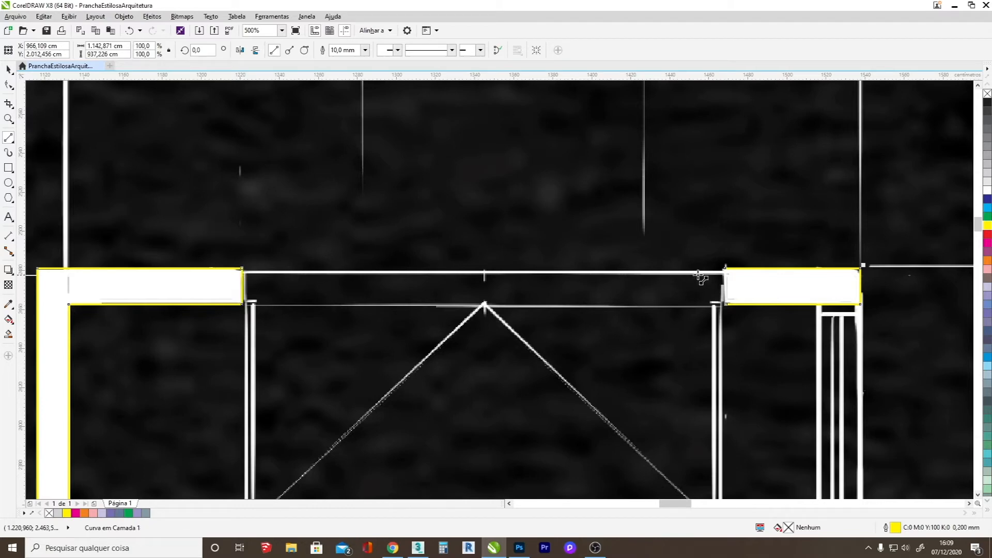
pyautogui.moveTo(726, 268); pyautogui.dragTo(727, 303)
pyautogui.press('F10')
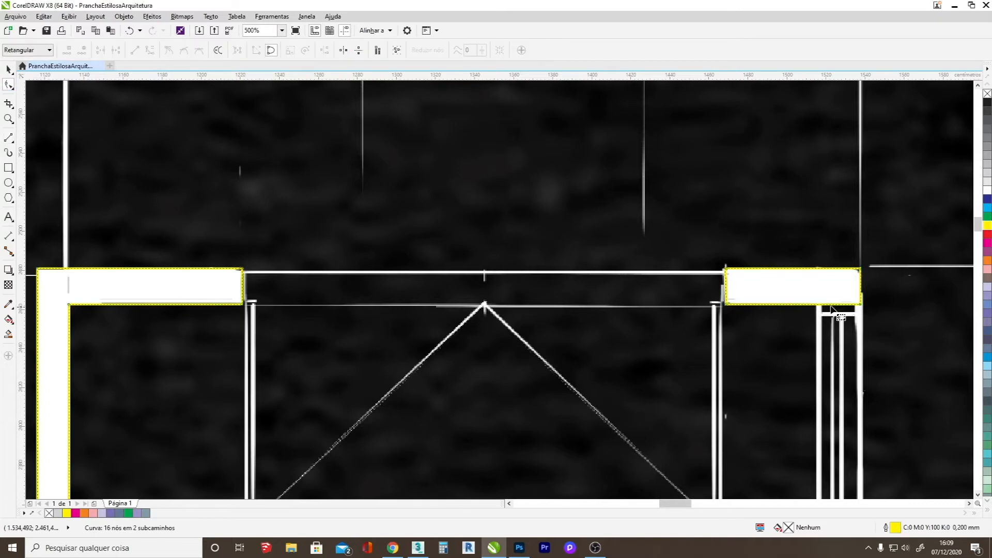
pyautogui.scroll(4, 849, 310)
pyautogui.moveTo(561, 317); pyautogui.dragTo(557, 315)
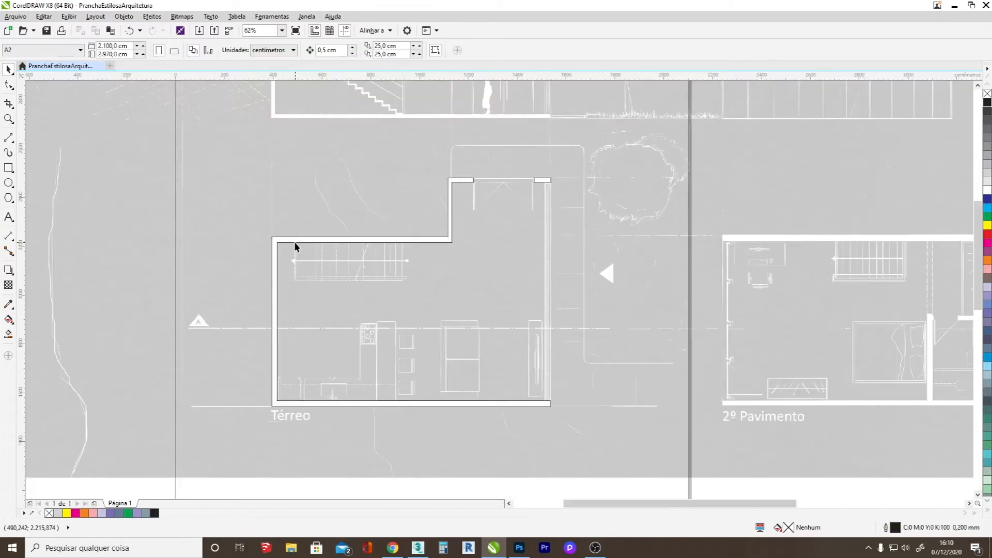
# Try an outline thickness of 50 mm on the ground-floor wall shape.
pyautogui.click(295, 243)
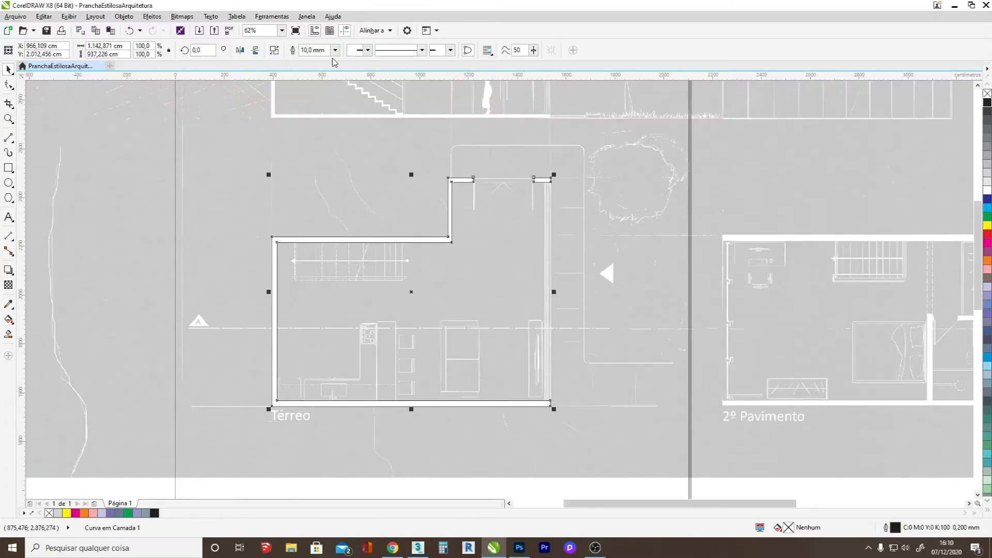
pyautogui.click(307, 50)
pyautogui.click(302, 51)
pyautogui.press('Delete')
pyautogui.write('5')
pyautogui.press('Return')
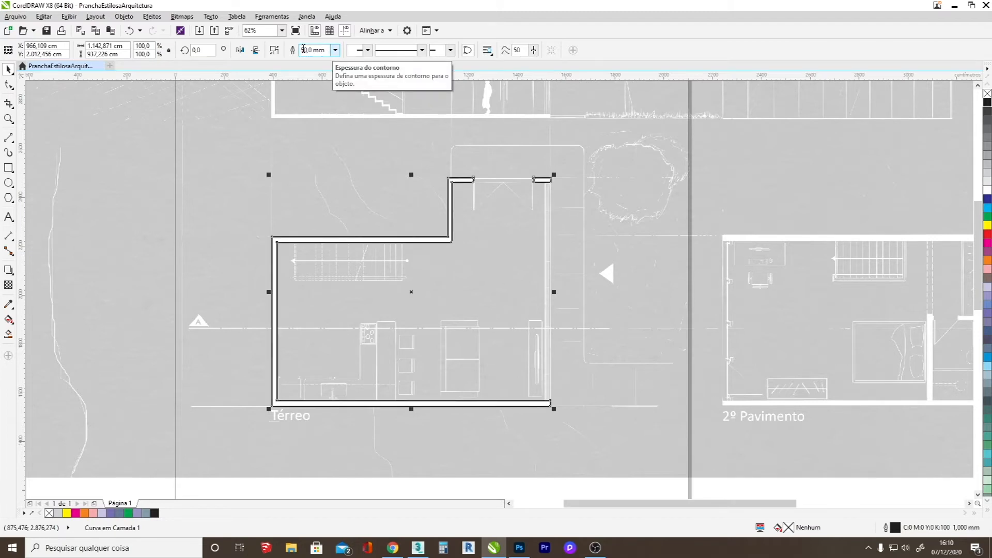
# Set the wall shape's outline thickness to 40 mm and fill it with 30% black.
pyautogui.press('BackSpace')
pyautogui.write('4')
pyautogui.press('Return')
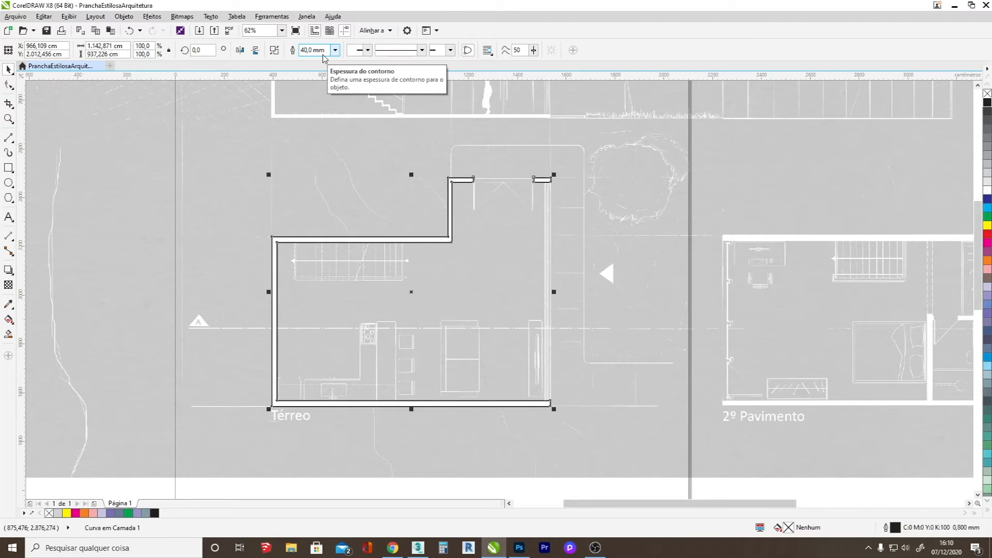
pyautogui.click(987, 182)
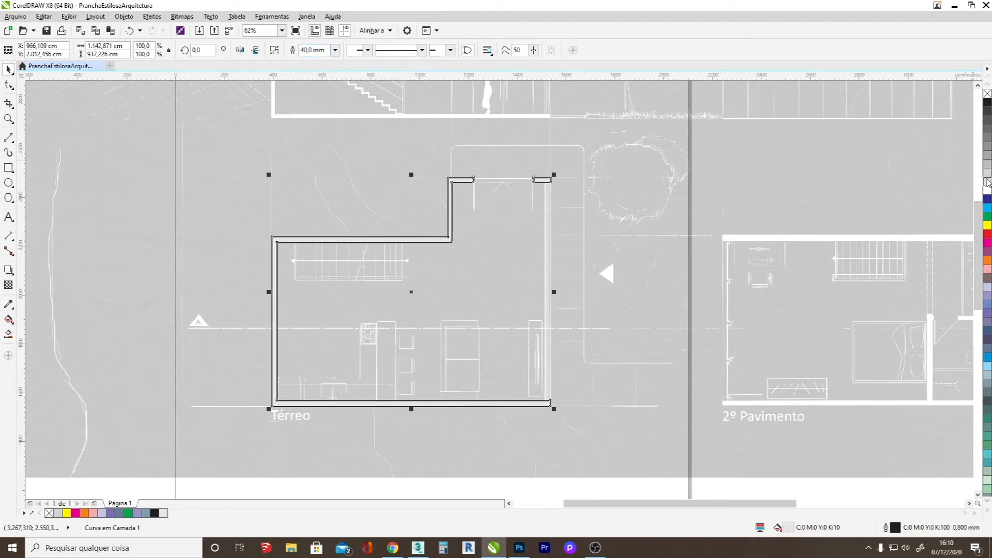
pyautogui.click(987, 166)
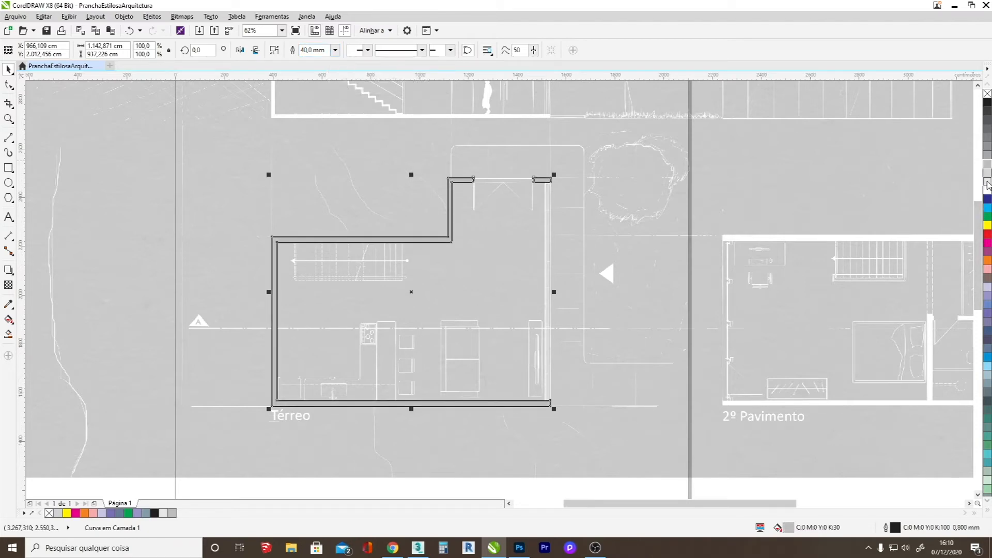
# Fill the wall shape with 10% black and move the reference drawing image off the traced walls to above the page.
pyautogui.click(987, 185)
pyautogui.scroll(-3, 330, 306)
pyautogui.moveTo(442, 327); pyautogui.dragTo(461, 231)
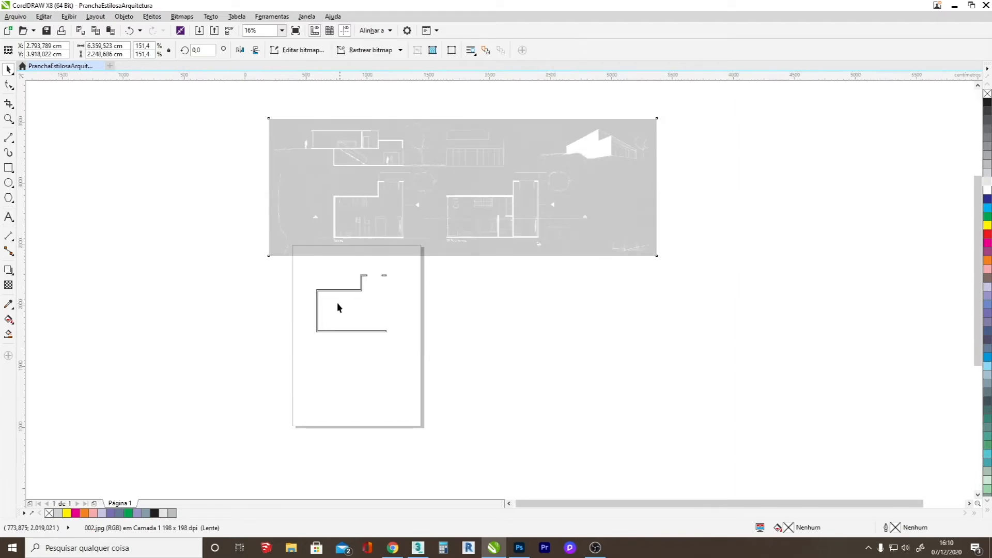
# Set the outline thickness of the ground-floor wall shape to 30 mm.
pyautogui.scroll(3, 337, 302)
pyautogui.scroll(-2, 320, 302)
pyautogui.scroll(1, 322, 297)
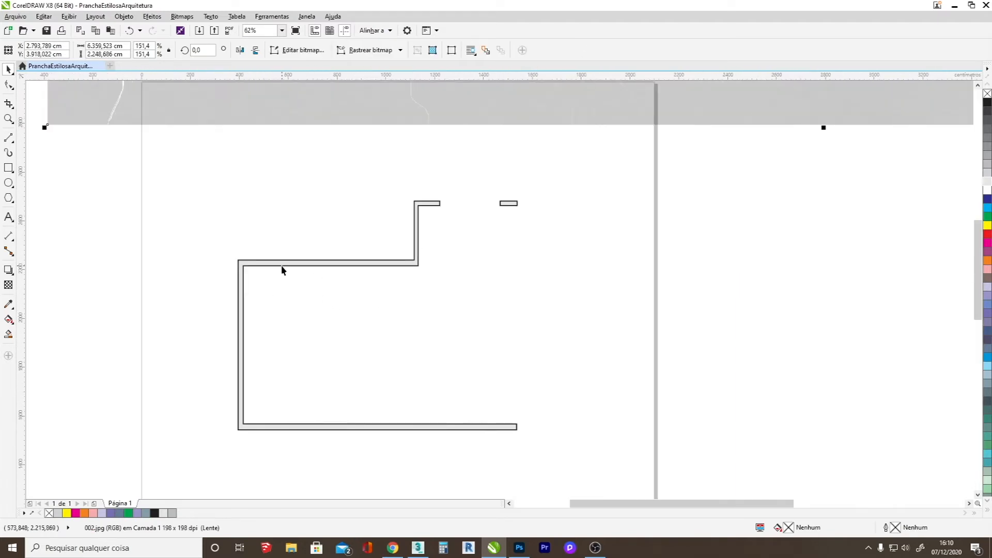
pyautogui.click(282, 265)
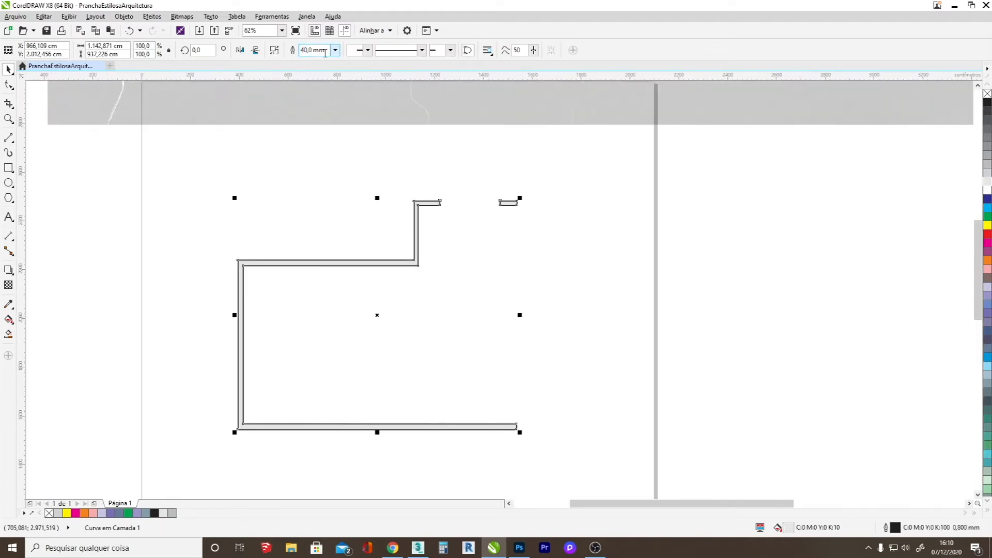
pyautogui.write('30')
pyautogui.press('Return')
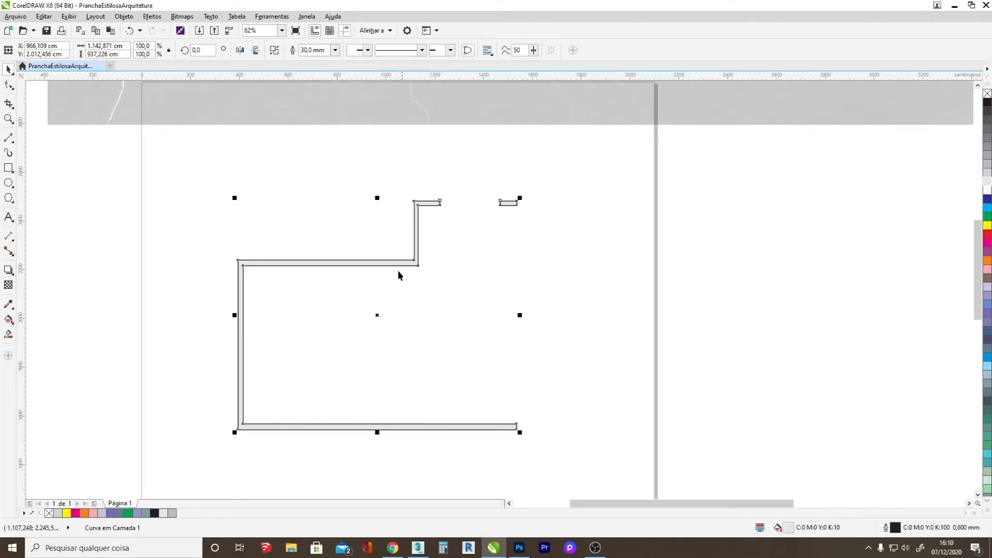
pyautogui.scroll(-1, 361, 325)
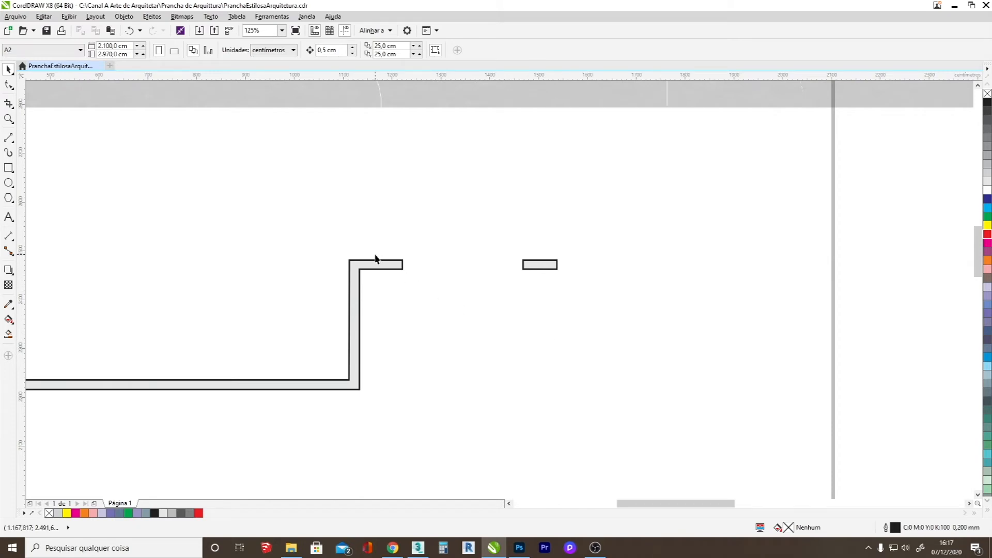
# Draw a narrow rectangle about 4.8 by 20.6 cm against the wall end left of the entrance opening and convert it to curves.
pyautogui.click(8, 168)
pyautogui.scroll(5, 442, 261)
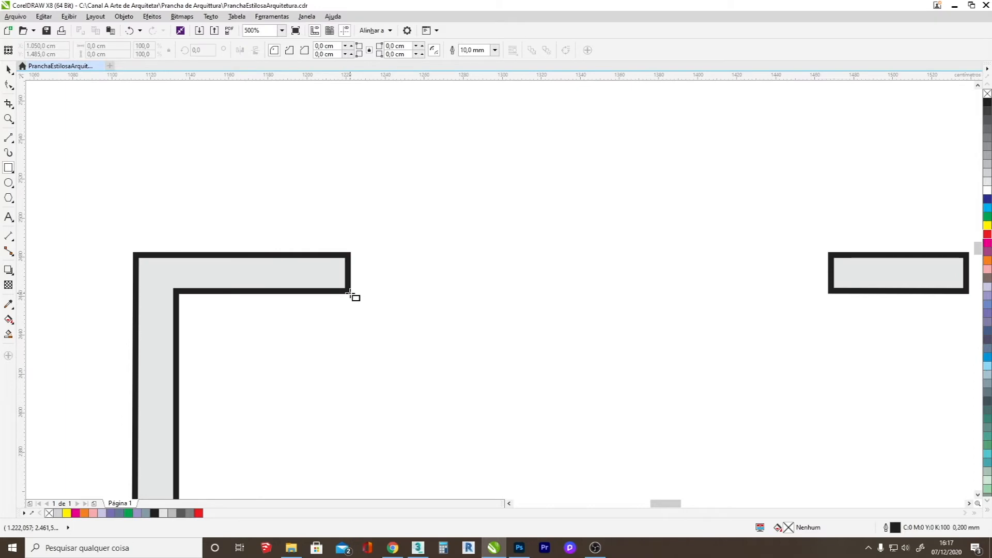
pyautogui.moveTo(351, 293); pyautogui.dragTo(361, 252)
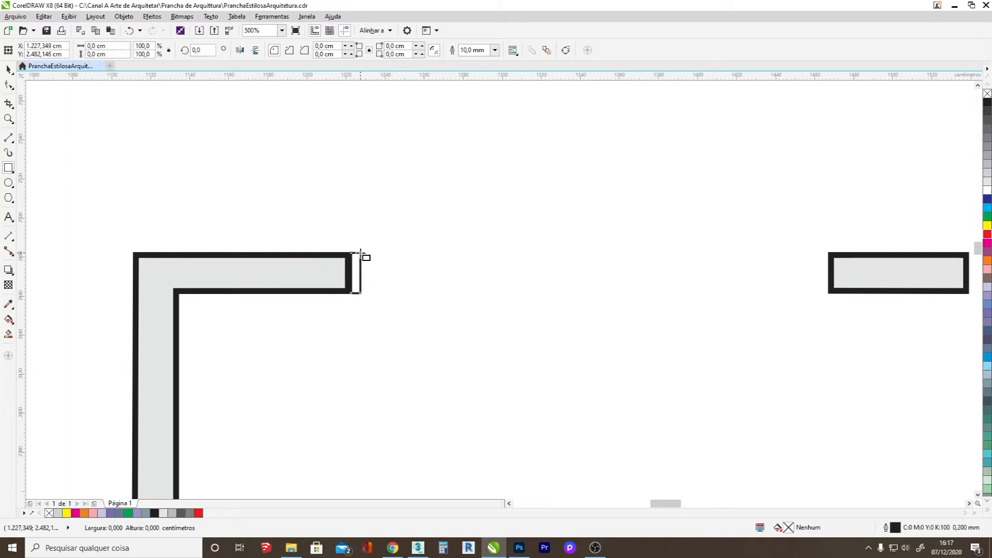
pyautogui.click(10, 85)
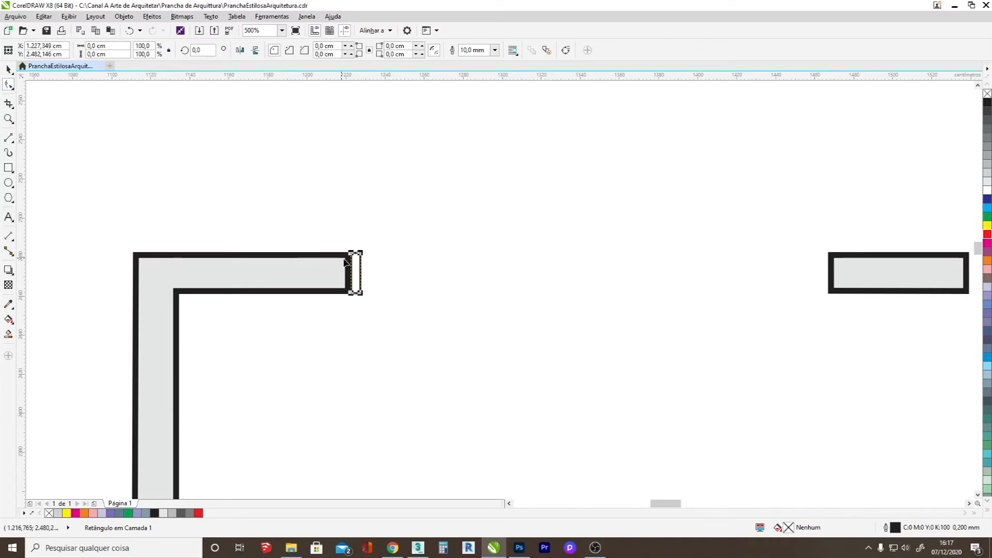
pyautogui.rightClick(361, 266)
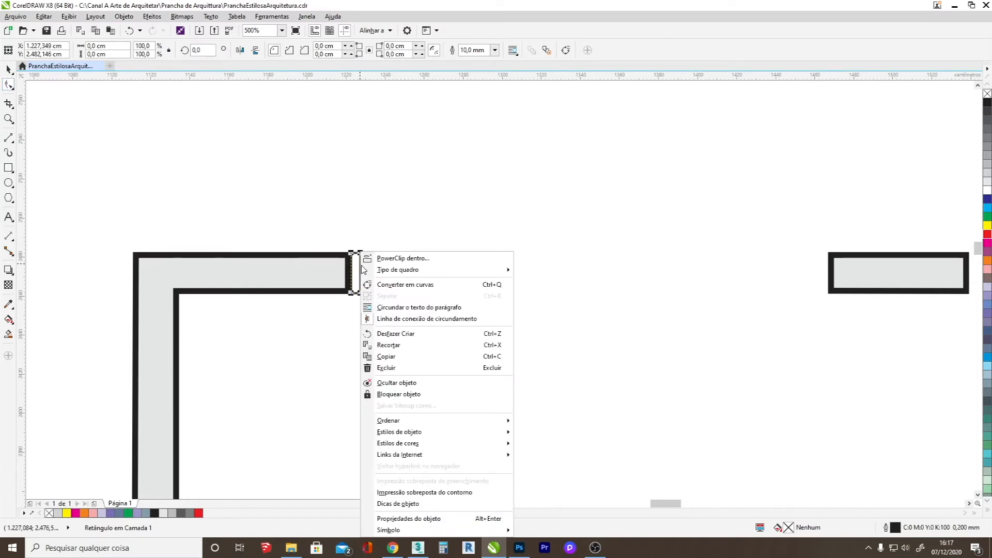
pyautogui.click(408, 284)
# Add a rectangle about 4.1 by 6.5 cm at the jamb's upper outer corner, convert it to curves and nudge it into alignment.
pyautogui.scroll(3, 361, 267)
pyautogui.scroll(2, 361, 266)
pyautogui.click(9, 168)
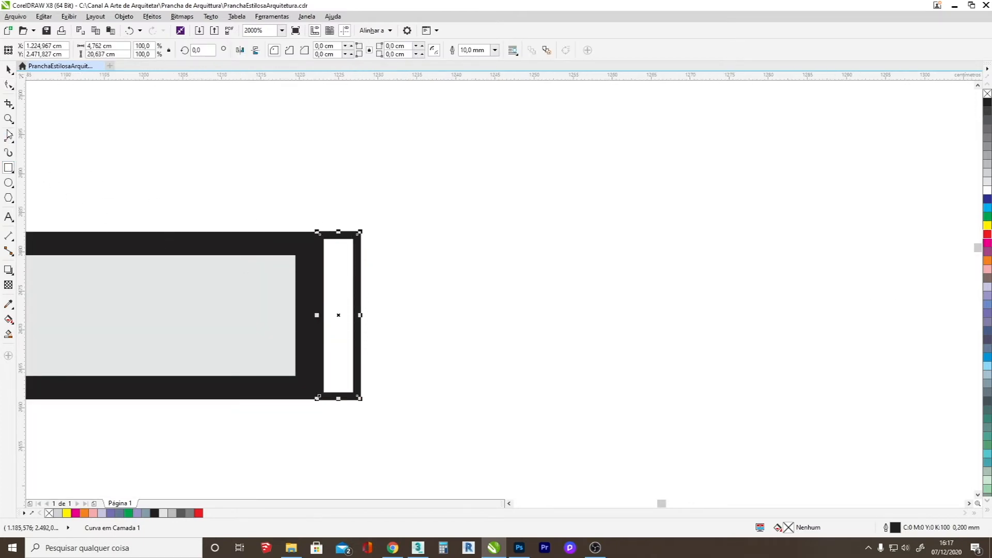
pyautogui.moveTo(360, 234); pyautogui.dragTo(391, 285)
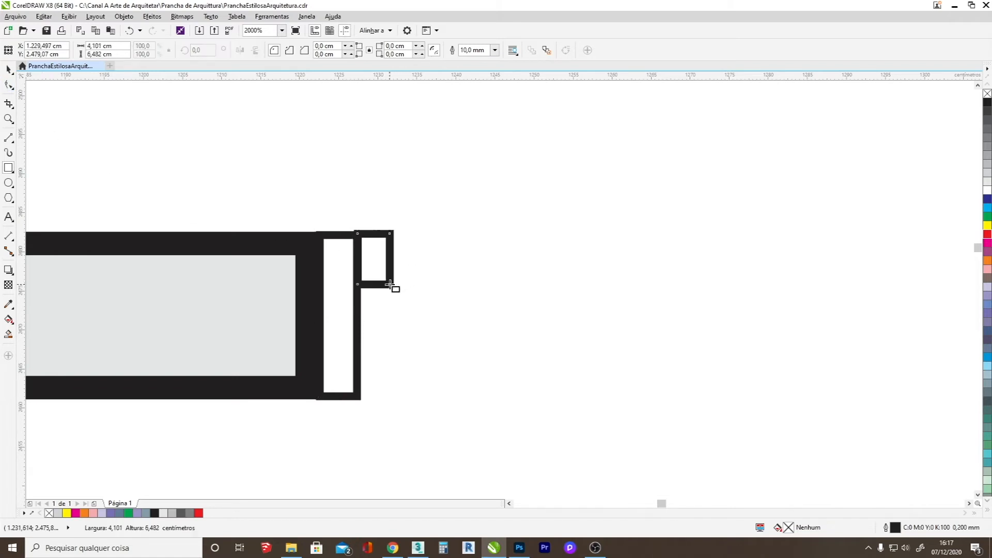
pyautogui.rightClick(389, 233)
pyautogui.click(432, 266)
pyautogui.scroll(2, 388, 242)
pyautogui.click(339, 201)
pyautogui.moveTo(348, 200); pyautogui.dragTo(349, 207)
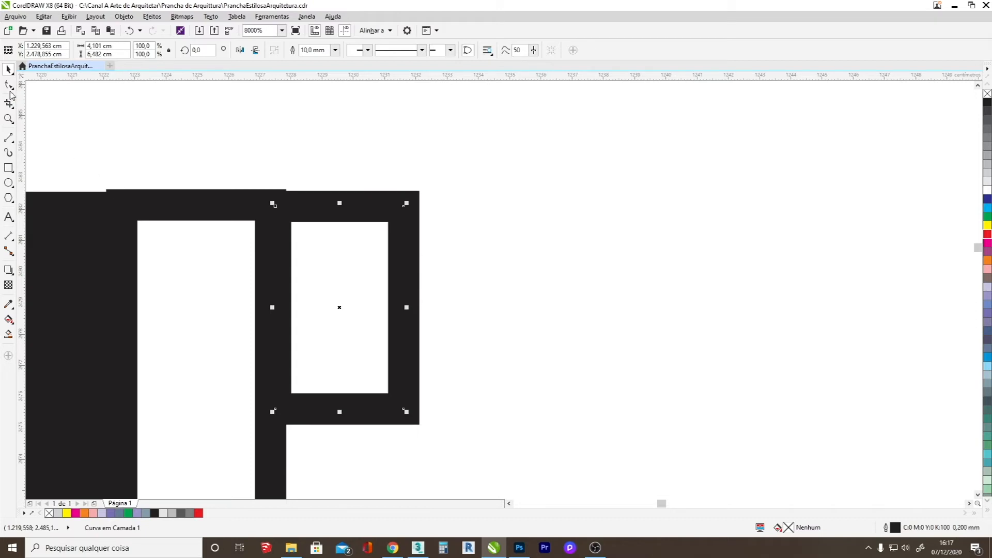
# Delete the small rectangle's left edge and the overlapping stretch of the jamb's right edge so the two shapes open into each other.
pyautogui.click(9, 85)
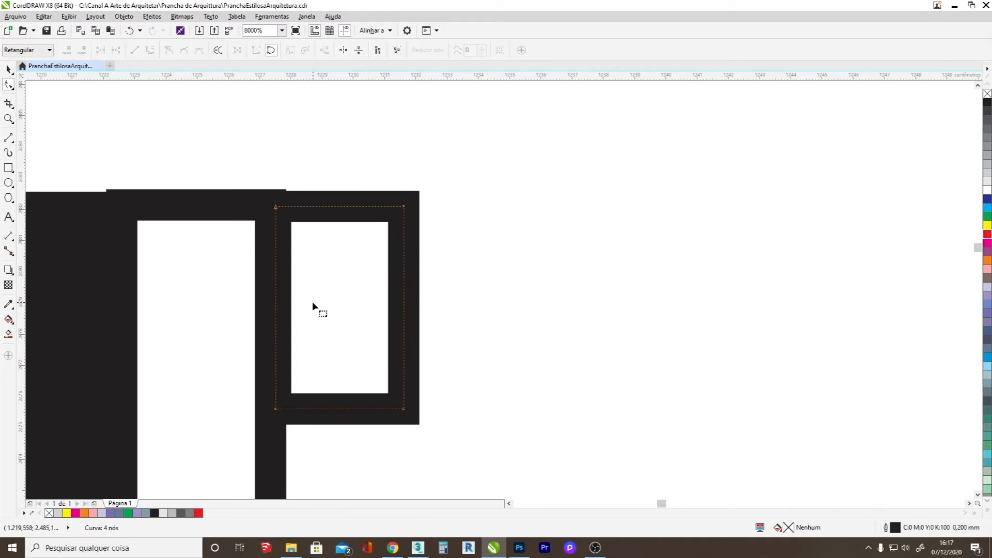
pyautogui.click(276, 282)
pyautogui.press('Delete')
pyautogui.click(274, 281)
pyautogui.click(270, 279)
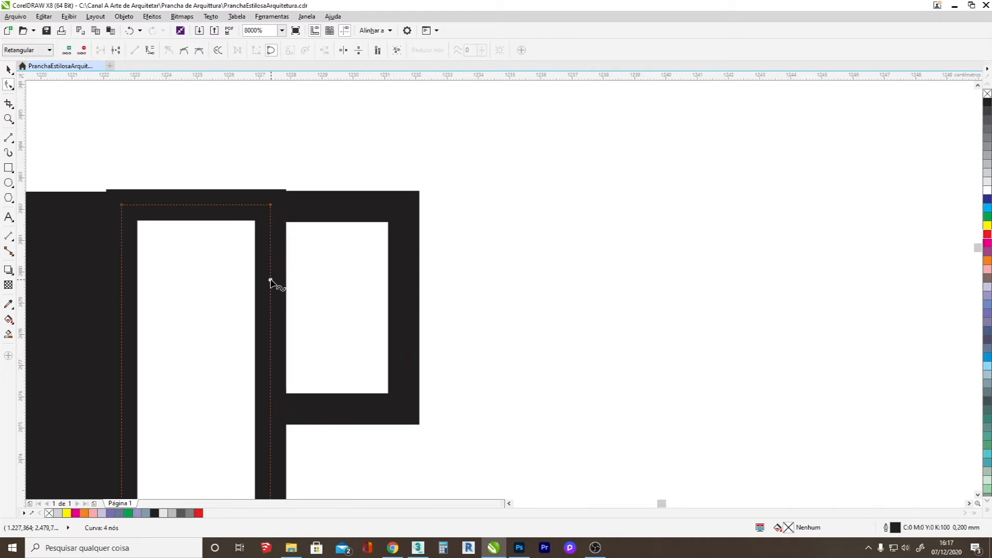
pyautogui.click(269, 407)
pyautogui.doubleClick(270, 407)
pyautogui.click(270, 358)
pyautogui.press('Delete')
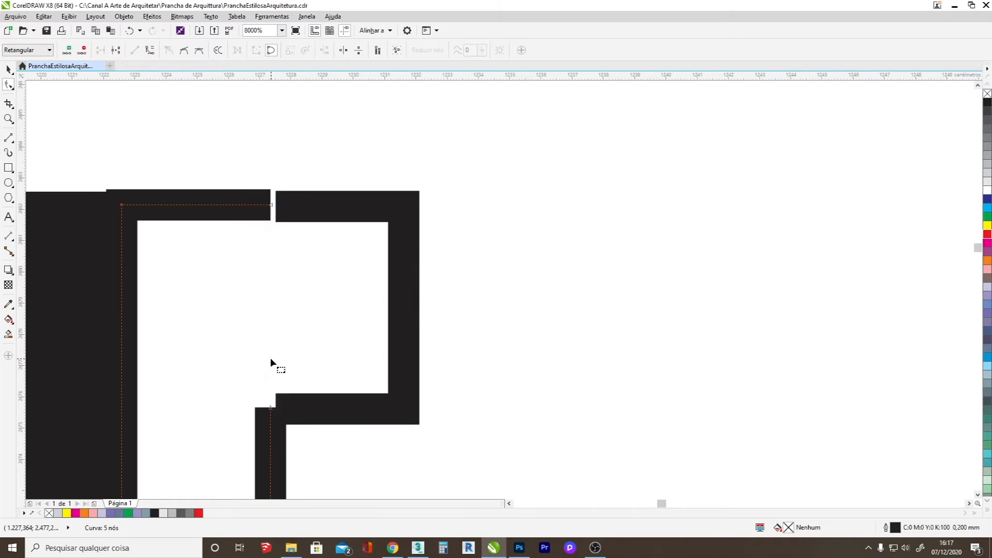
# Combine the two open jamb shapes into one curve object.
pyautogui.click(9, 70)
pyautogui.keyDown('shift'); pyautogui.click(333, 204); pyautogui.keyUp('shift')
pyautogui.rightClick(332, 204)
pyautogui.click(385, 253)
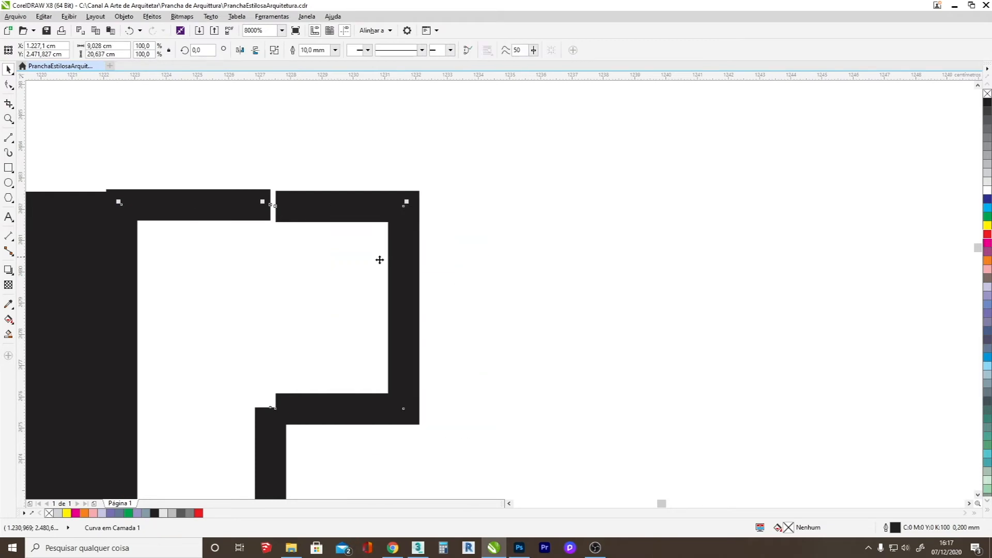
# Join the two open end nodes along the jamb profile's upper edge and align that edge with the wall.
pyautogui.click(9, 84)
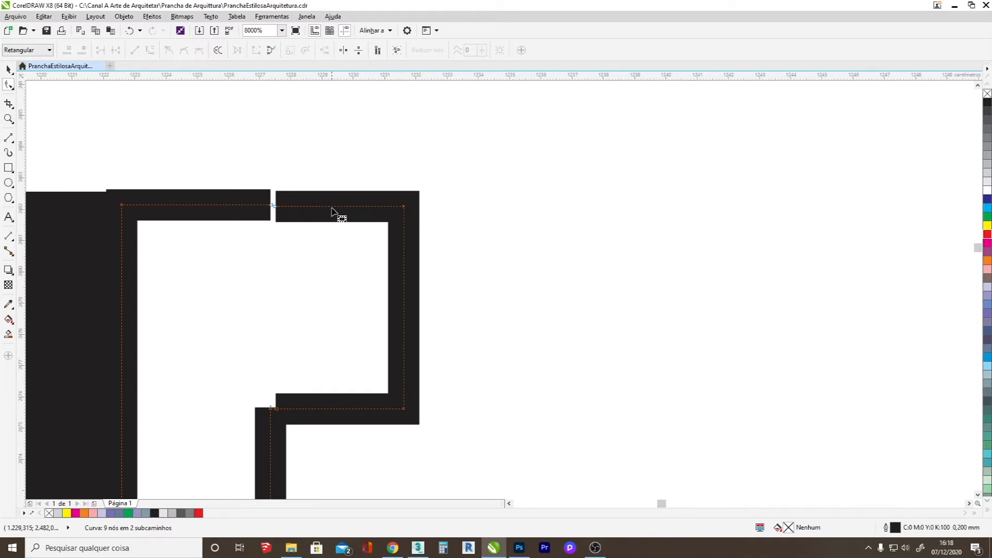
pyautogui.moveTo(333, 207); pyautogui.dragTo(271, 206)
pyautogui.doubleClick(270, 205)
pyautogui.moveTo(204, 205); pyautogui.dragTo(204, 208)
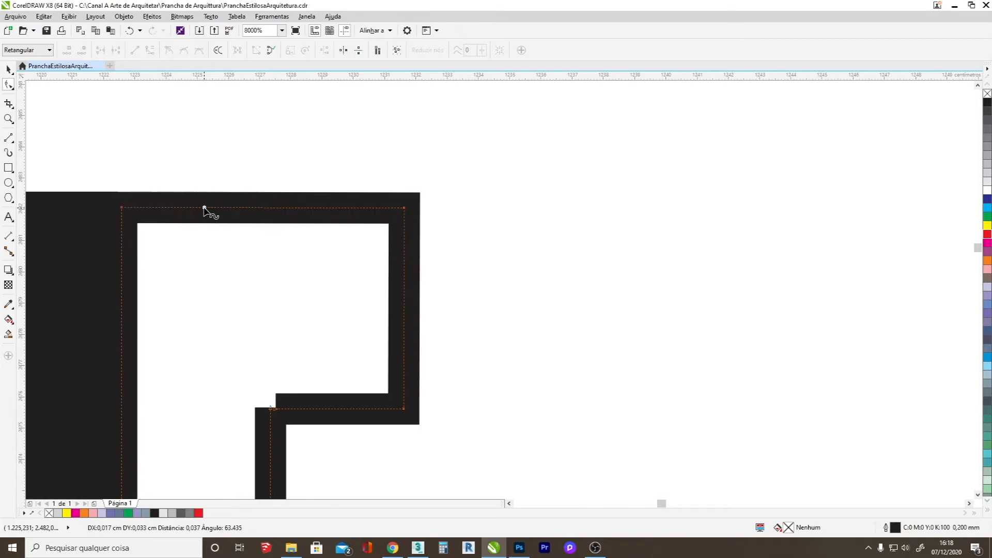
# Join the remaining open end nodes at the jamb profile's inner corner to close the L-shaped outline.
pyautogui.scroll(2, 219, 220)
pyautogui.scroll(1, 238, 316)
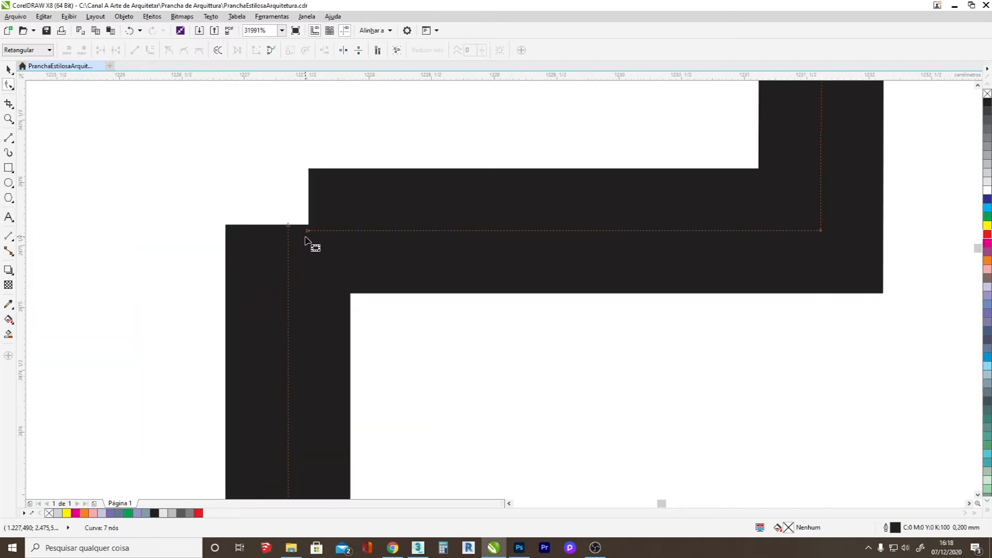
pyautogui.moveTo(287, 227)
pyautogui.mouseDown()
pyautogui.moveTo(288, 244)
pyautogui.moveTo(310, 235)
pyautogui.moveTo(287, 231)
pyautogui.mouseUp()
pyautogui.press('Delete')
pyautogui.scroll(-4, 287, 237)
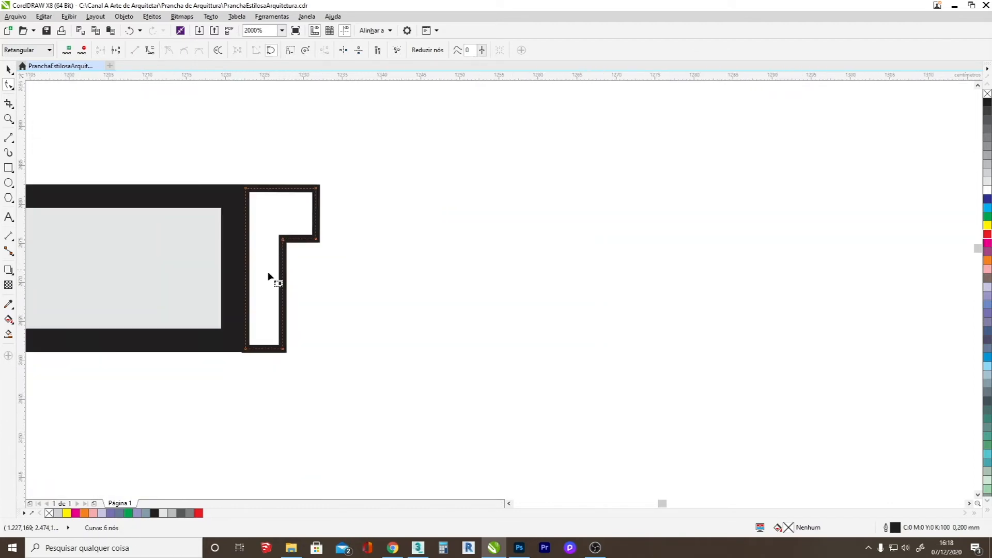
pyautogui.scroll(2, 274, 343)
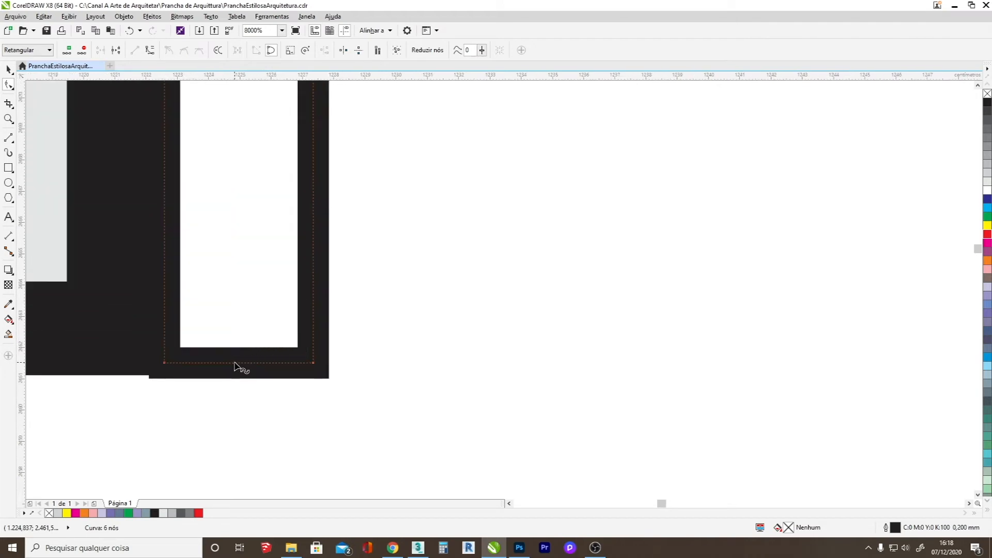
pyautogui.scroll(-4, 239, 362)
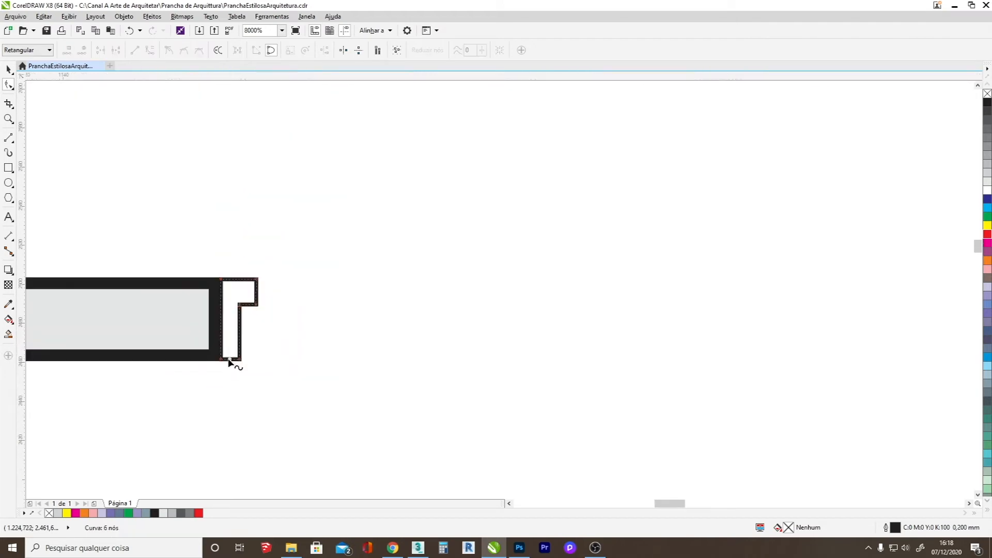
pyautogui.click(8, 68)
pyautogui.click(320, 222)
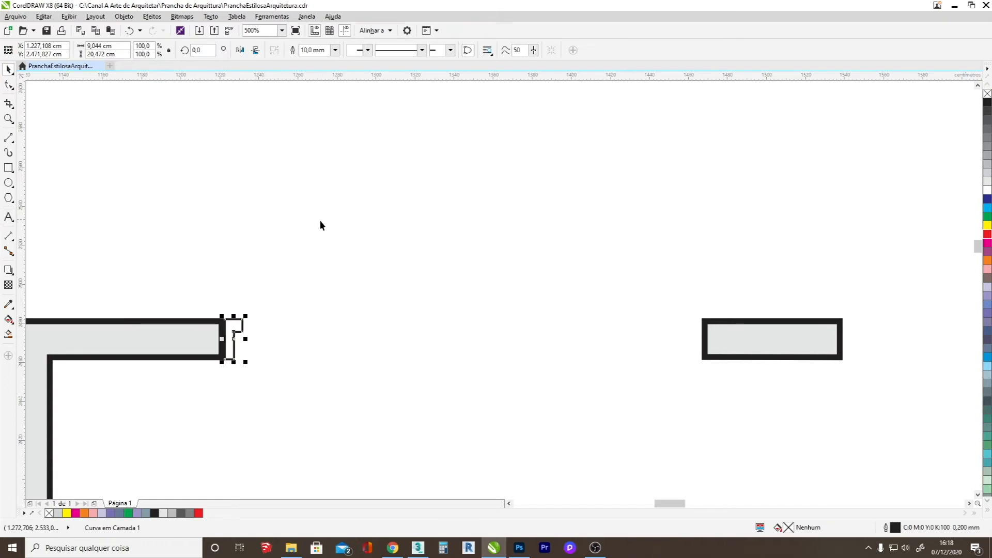
# Create a horizontally mirrored copy of the L-shaped door jamb beside the original.
pyautogui.scroll(-3, 219, 339)
pyautogui.scroll(2, 220, 340)
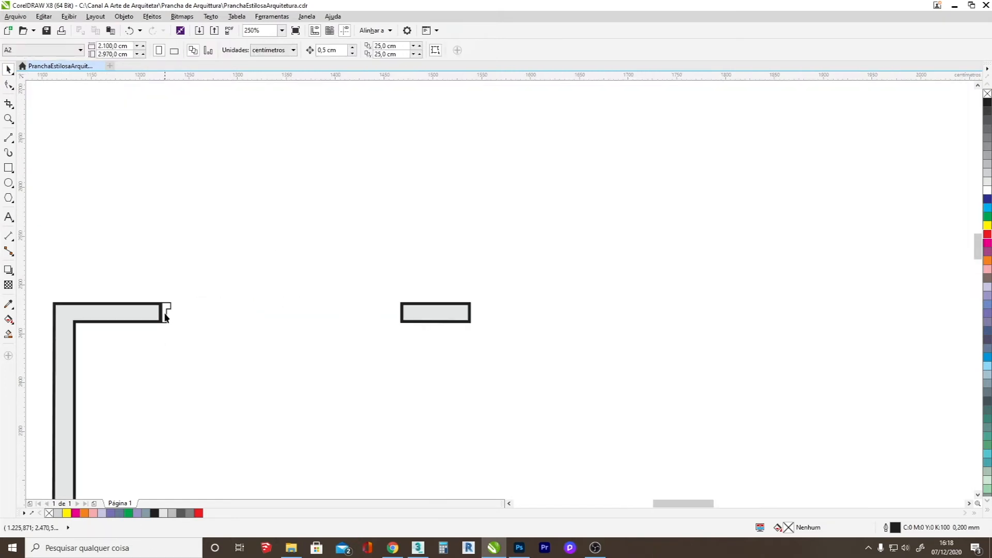
pyautogui.scroll(1, 165, 317)
pyautogui.click(166, 311)
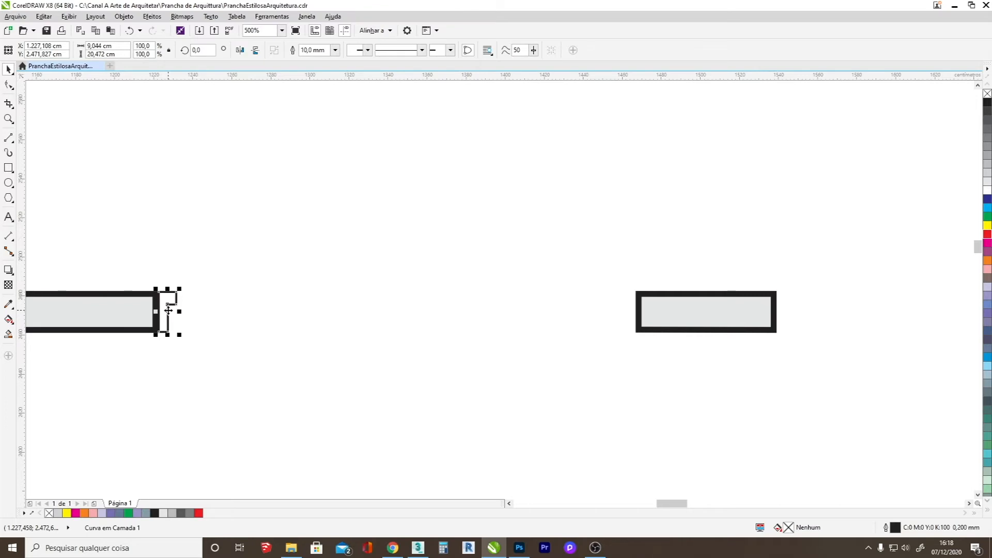
pyautogui.moveTo(156, 311); pyautogui.dragTo(184, 309)
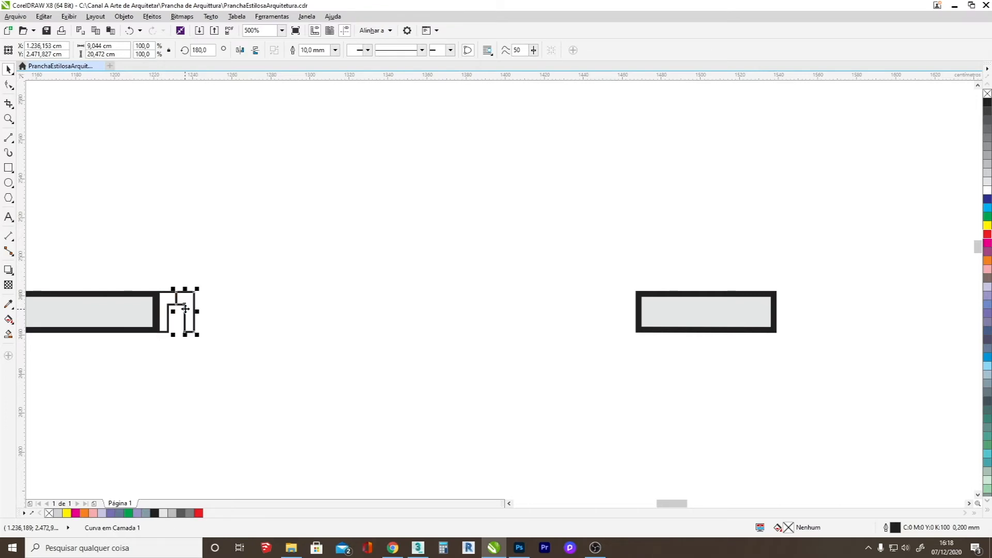
pyautogui.click(371, 304)
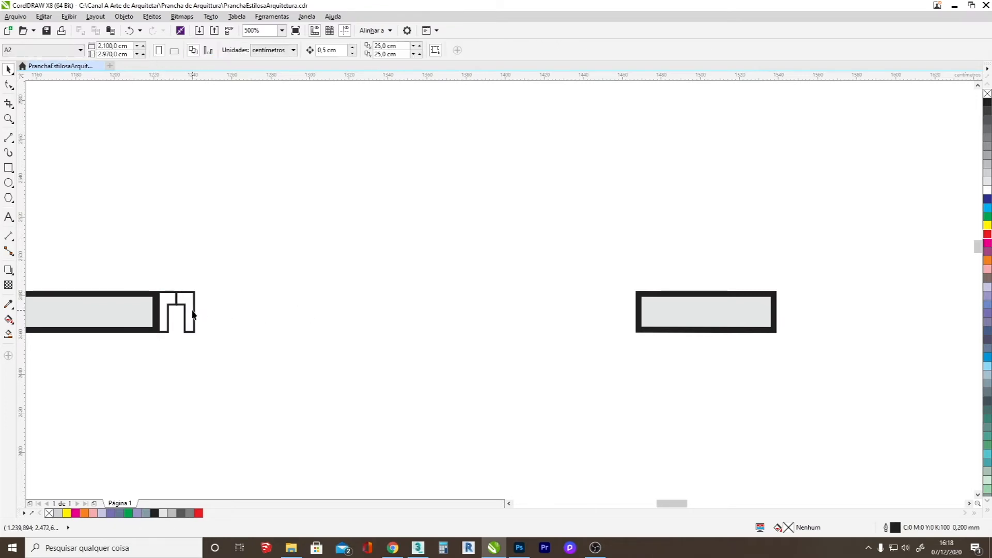
# Move the mirrored jamb across the entrance opening so it butts against the short wall piece on the right side.
pyautogui.moveTo(195, 310); pyautogui.dragTo(326, 313)
pyautogui.hotkey('ctrl', 'z')
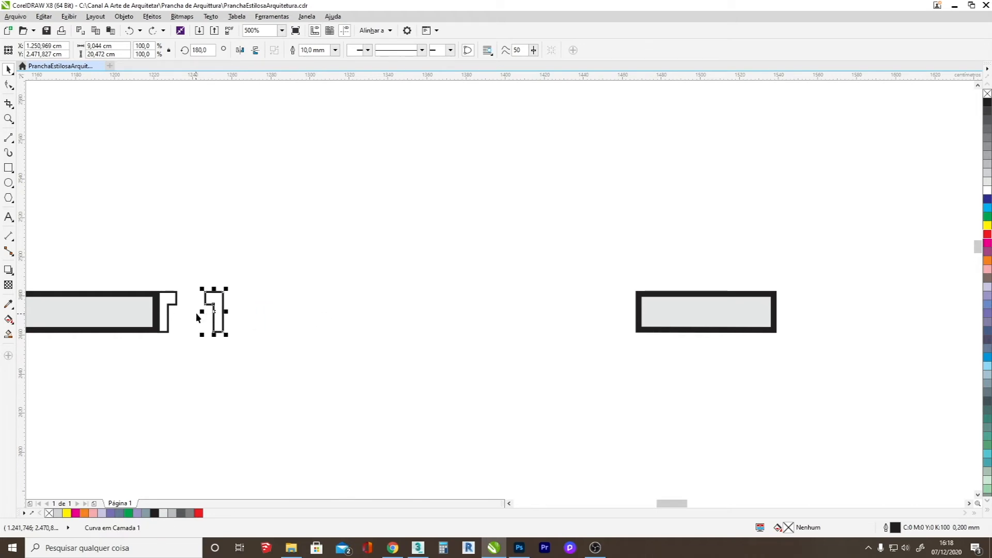
pyautogui.moveTo(201, 312); pyautogui.dragTo(626, 316)
pyautogui.hotkey('ctrl', 'z')
pyautogui.click(409, 341)
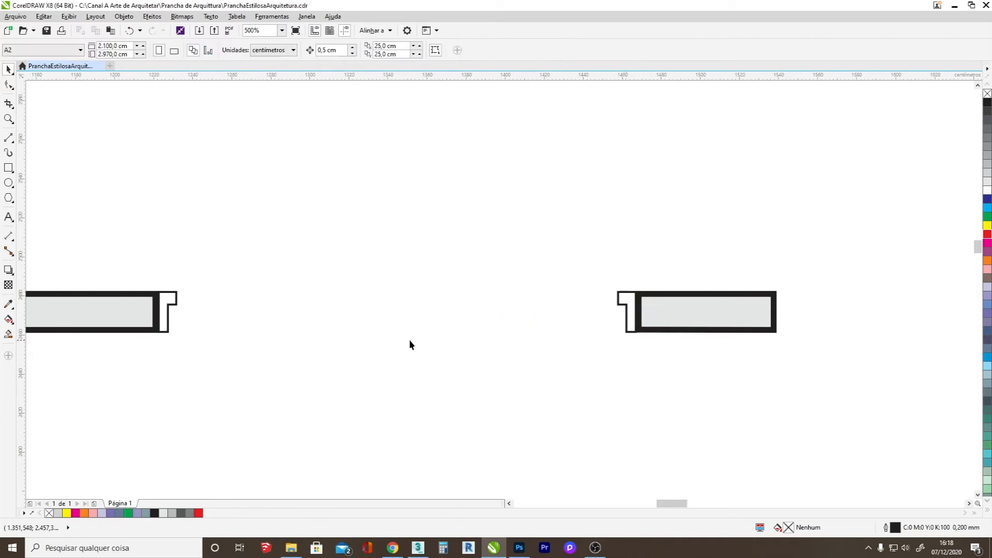
# Draw a thin rectangle about 234.4 by 5.3 cm across the entrance opening between the lower ends of the two jambs.
pyautogui.scroll(-2, 409, 340)
pyautogui.scroll(-3, 409, 344)
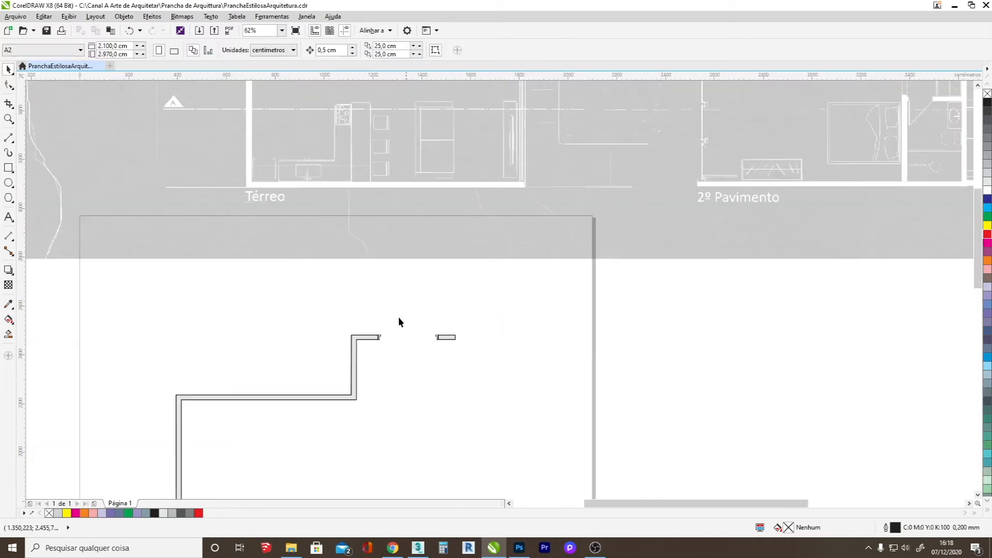
pyautogui.scroll(3, 410, 339)
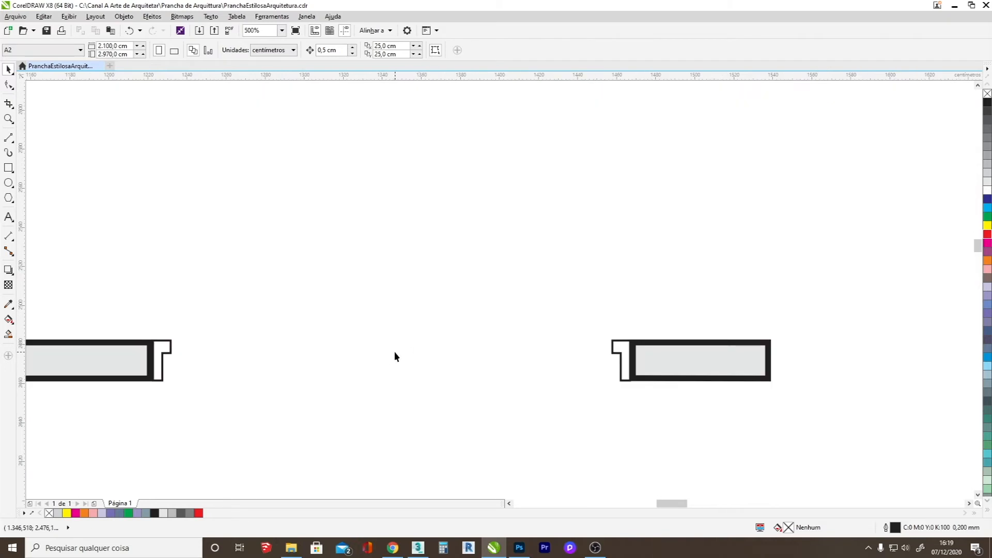
pyautogui.click(8, 167)
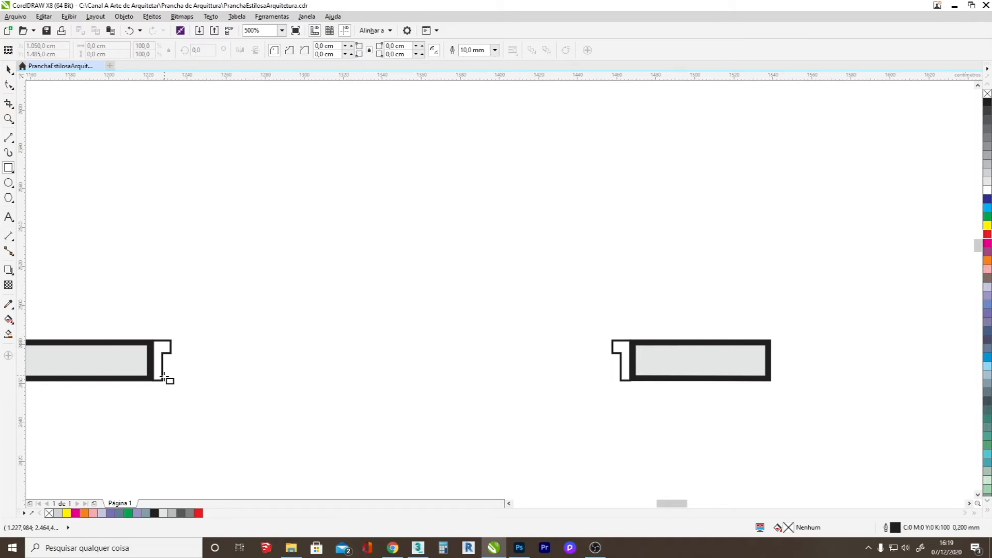
pyautogui.moveTo(162, 381); pyautogui.dragTo(622, 371)
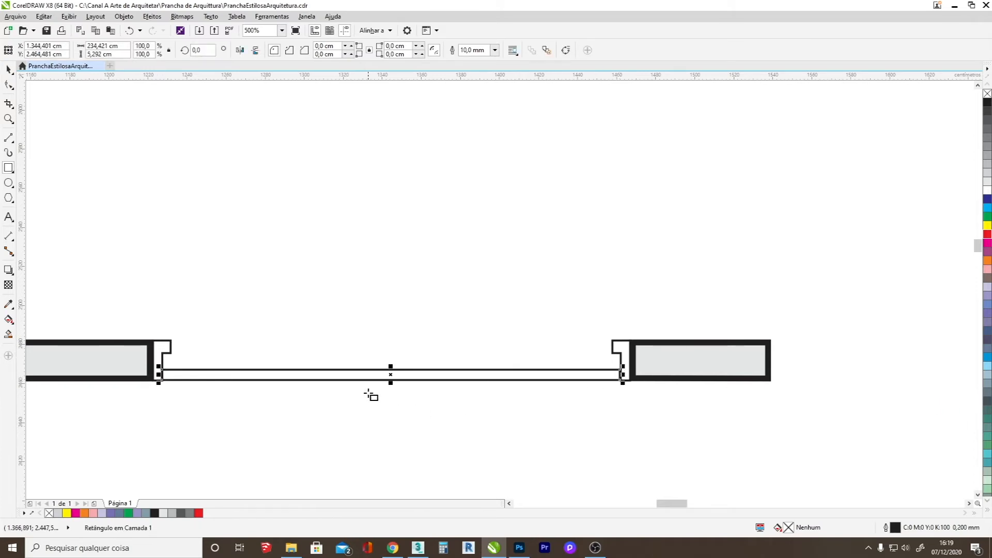
# Select the thin rectangle spanning the entrance opening and check its width and height.
pyautogui.click(8, 137)
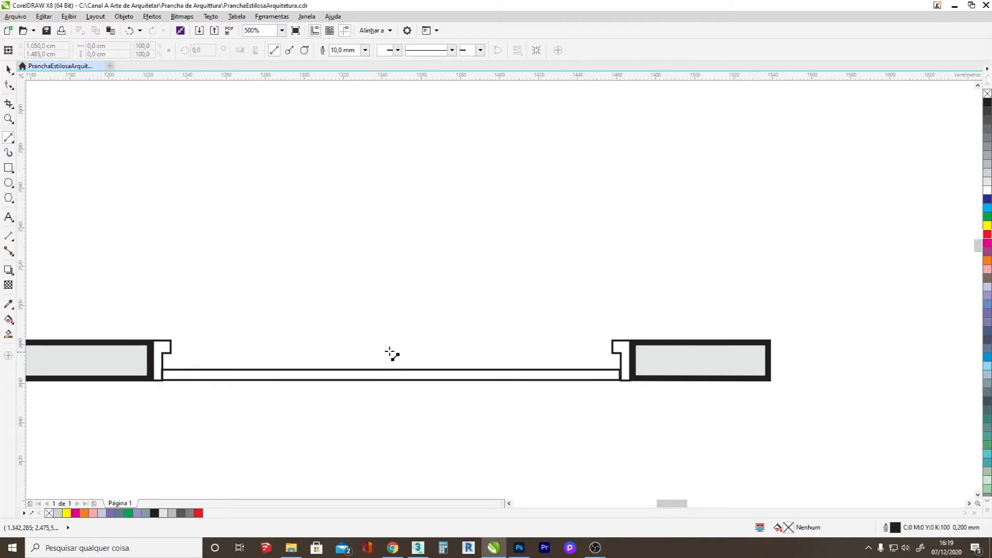
pyautogui.click(8, 68)
pyautogui.click(378, 372)
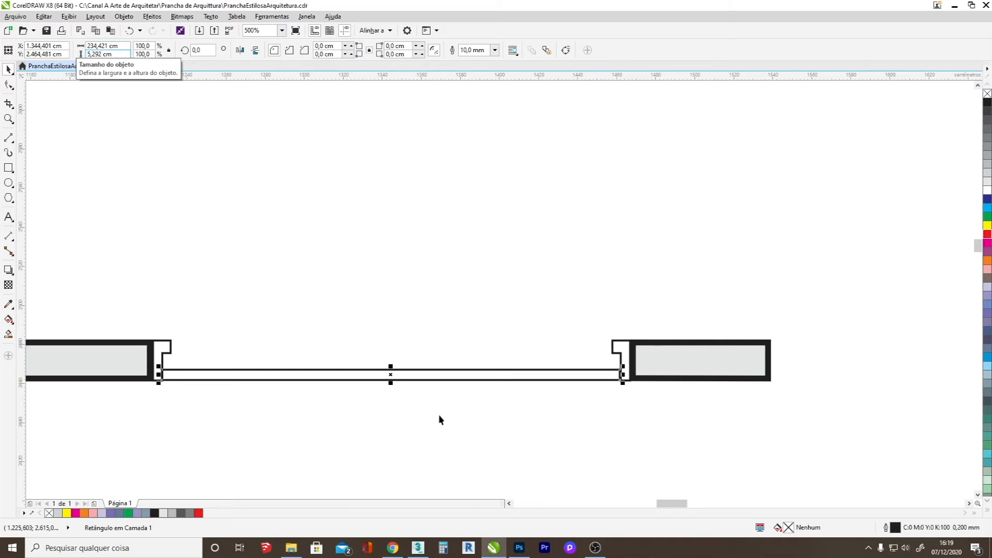
# Calculate 234/2 in the calculator and set the width of the thin rectangle in the entrance opening to 117 cm.
pyautogui.click(443, 547)
pyautogui.write('234/2')
pyautogui.press('Return')
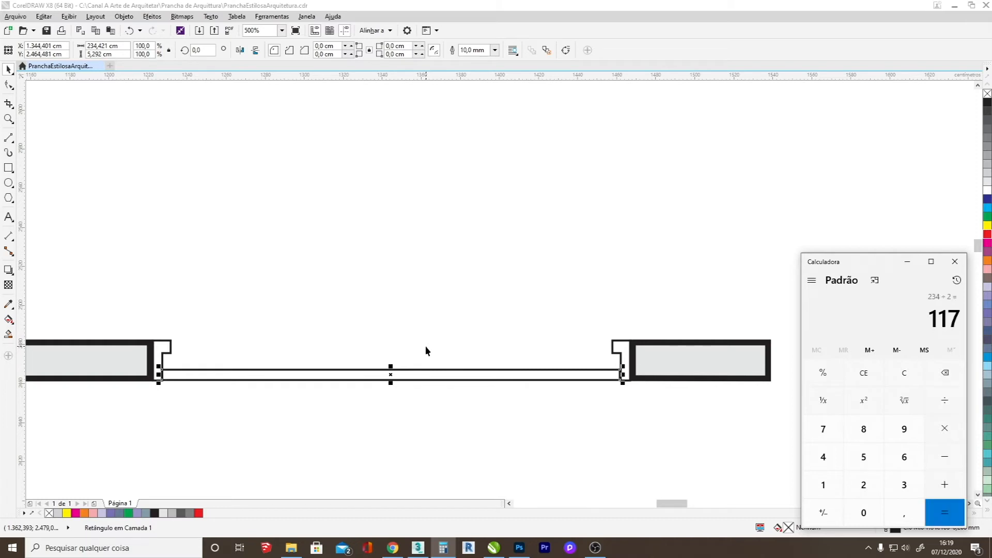
pyautogui.click(954, 260)
pyautogui.moveTo(125, 46); pyautogui.dragTo(44, 46)
pyautogui.write('117')
pyautogui.press('Return')
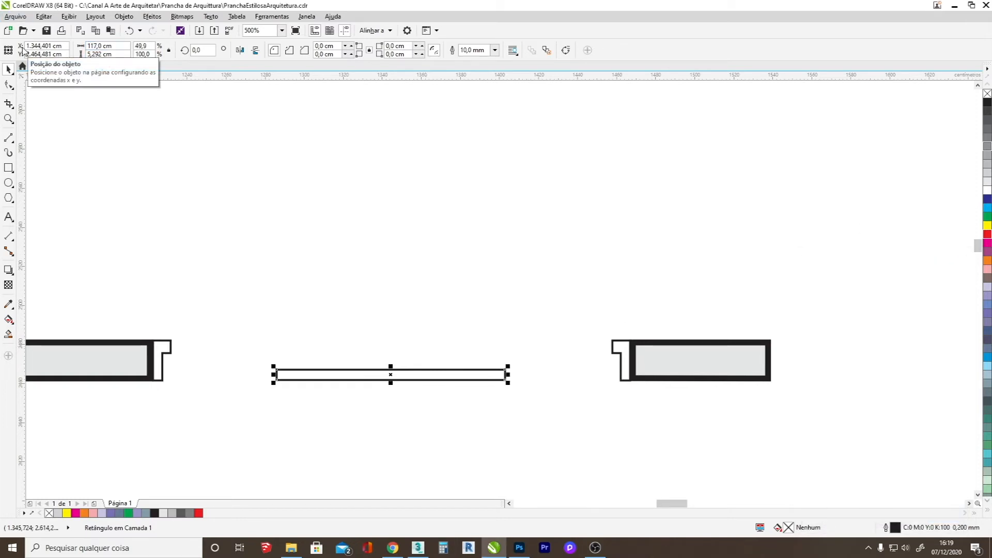
# Reduce the thin rectangle's thickness to about 4.2 cm, keeping its lower edge in place.
pyautogui.moveTo(391, 369); pyautogui.dragTo(392, 371)
pyautogui.press('Escape')
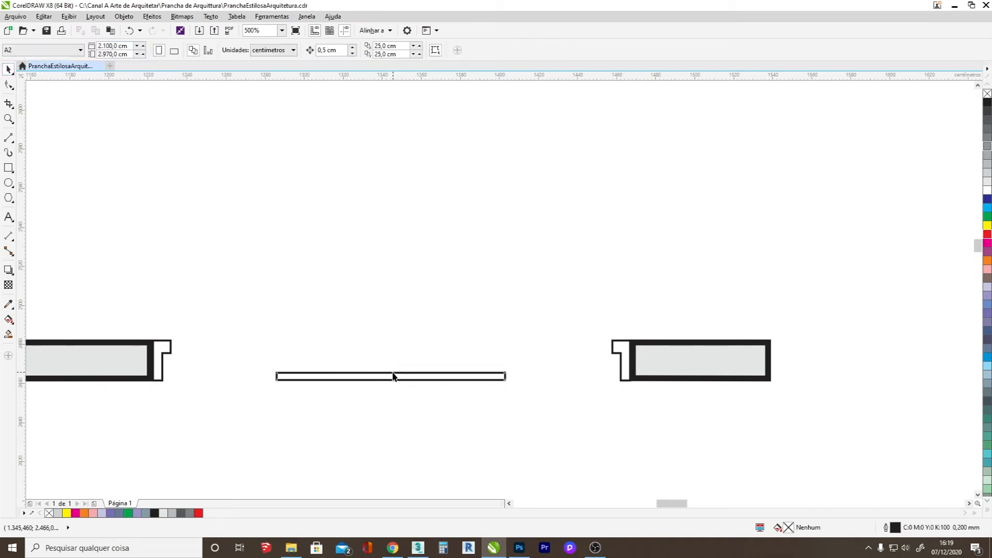
pyautogui.click(392, 376)
pyautogui.moveTo(391, 369); pyautogui.dragTo(392, 368)
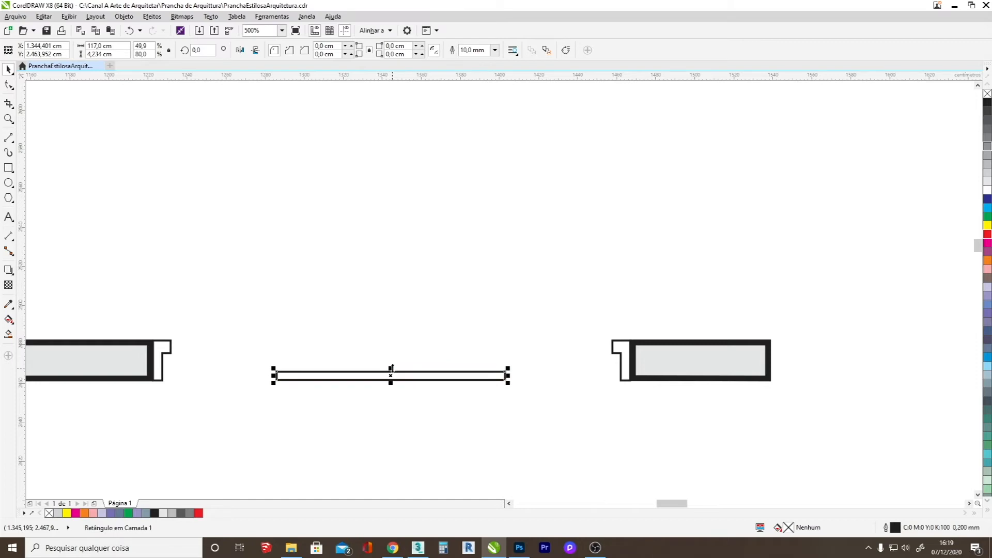
# Set the outline width of both L-shaped door jambs to 5 mm.
pyautogui.click(164, 352)
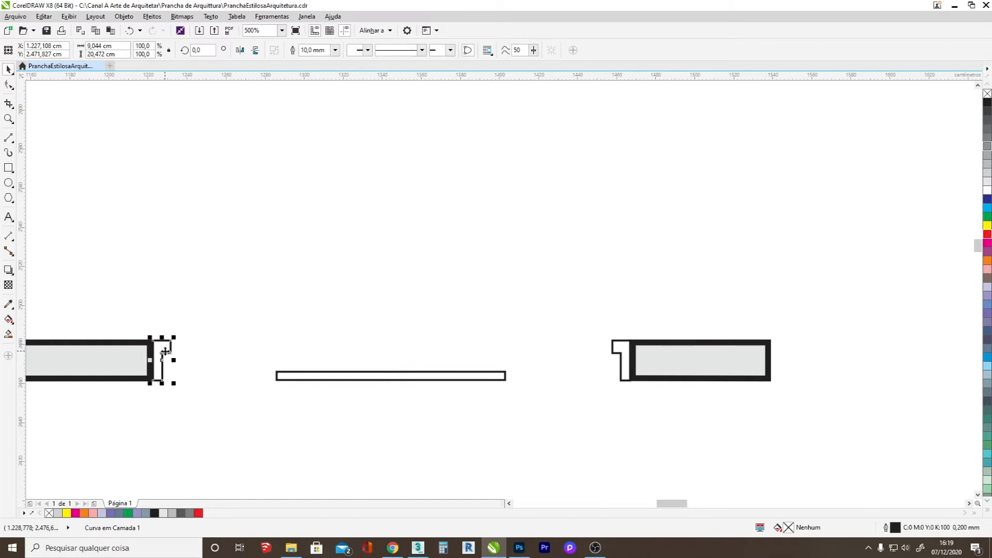
pyautogui.press('BackSpace')
pyautogui.write('5')
pyautogui.press('Return')
pyautogui.click(622, 354)
pyautogui.moveTo(307, 49); pyautogui.dragTo(293, 50)
pyautogui.write('5')
pyautogui.press('Return')
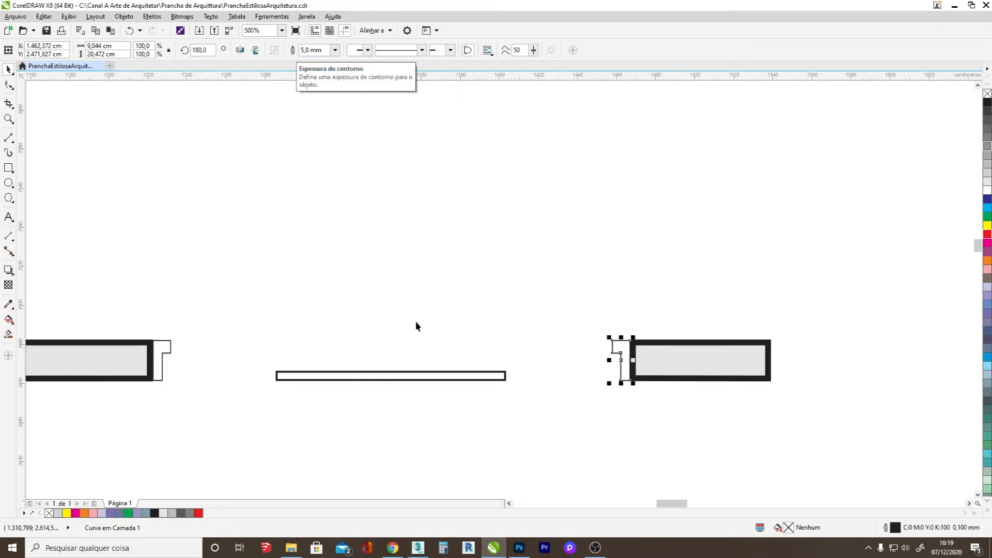
# Set the outline width of the thin door-leaf rectangle to 5 mm.
pyautogui.click(404, 371)
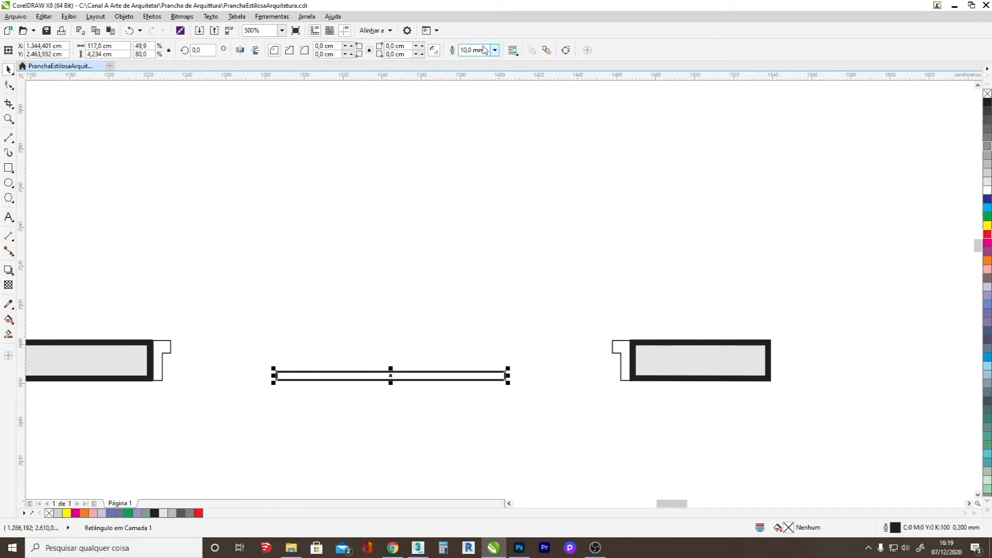
pyautogui.write('5')
pyautogui.press('Return')
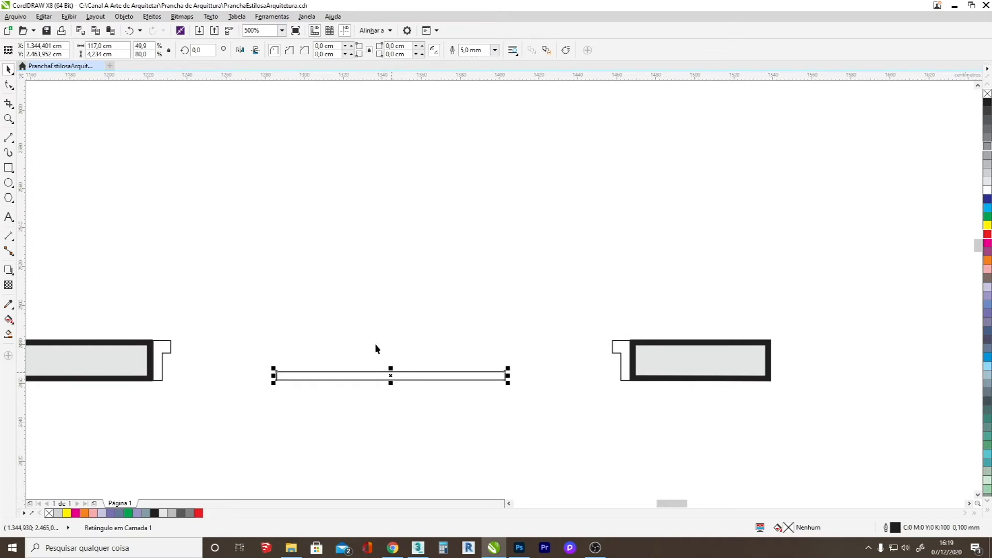
# Rotate the door-leaf rectangle to 270° so it stands vertical and move its upper end against the left jamb's lower end.
pyautogui.scroll(-2, 377, 336)
pyautogui.scroll(1, 352, 310)
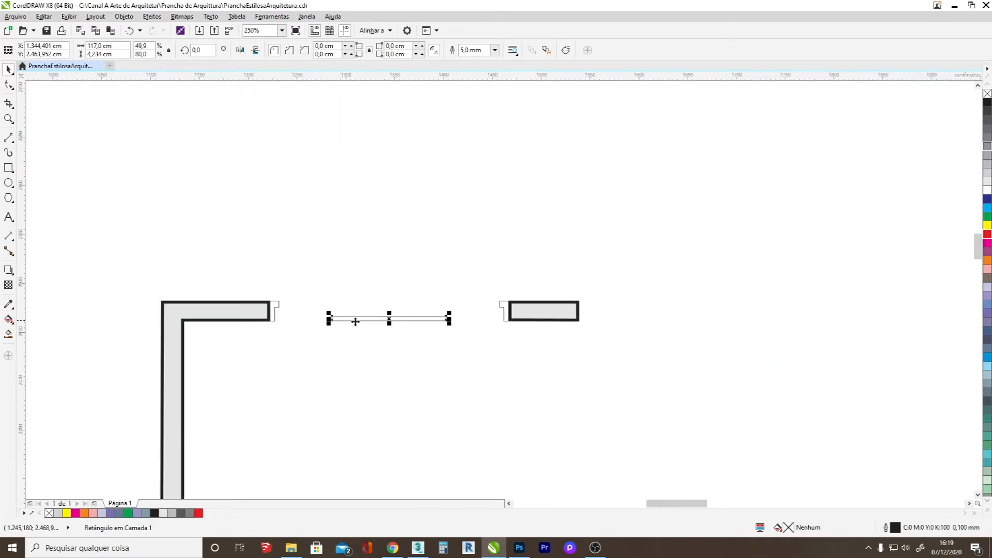
pyautogui.click(389, 318)
pyautogui.moveTo(449, 318); pyautogui.dragTo(389, 378)
pyautogui.moveTo(387, 290); pyautogui.dragTo(277, 323)
# Copy the vertical door leaf across the entrance opening so the duplicate hangs below the right jamb.
pyautogui.scroll(4, 278, 321)
pyautogui.scroll(-2, 278, 325)
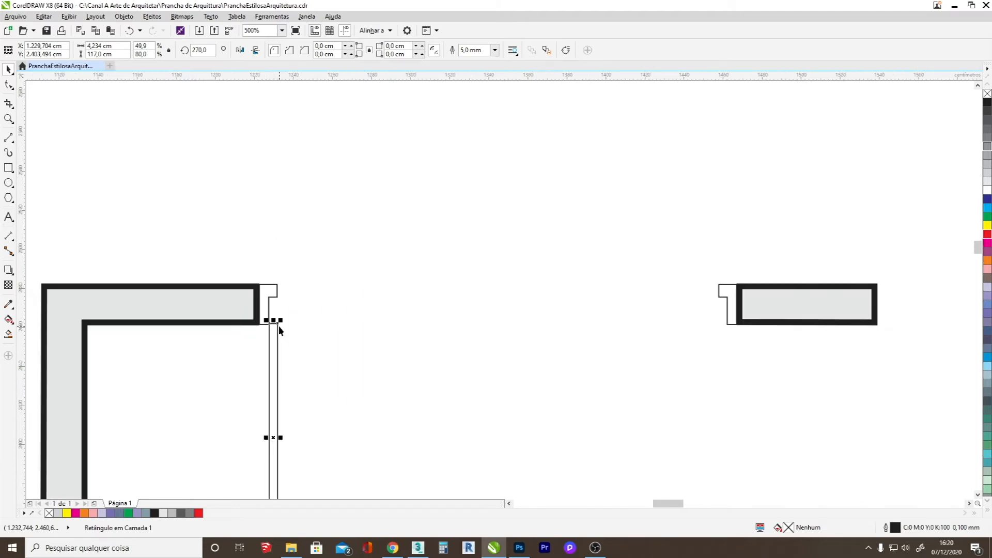
pyautogui.moveTo(279, 330); pyautogui.dragTo(725, 335)
pyautogui.scroll(-2, 494, 264)
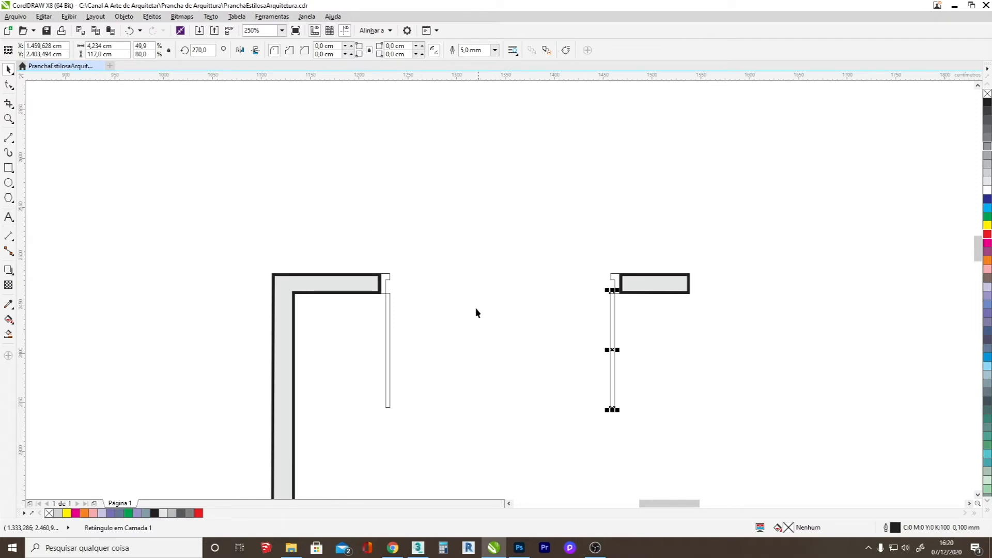
pyautogui.click(9, 183)
pyautogui.moveTo(326, 202); pyautogui.dragTo(446, 220)
pyautogui.press('Escape')
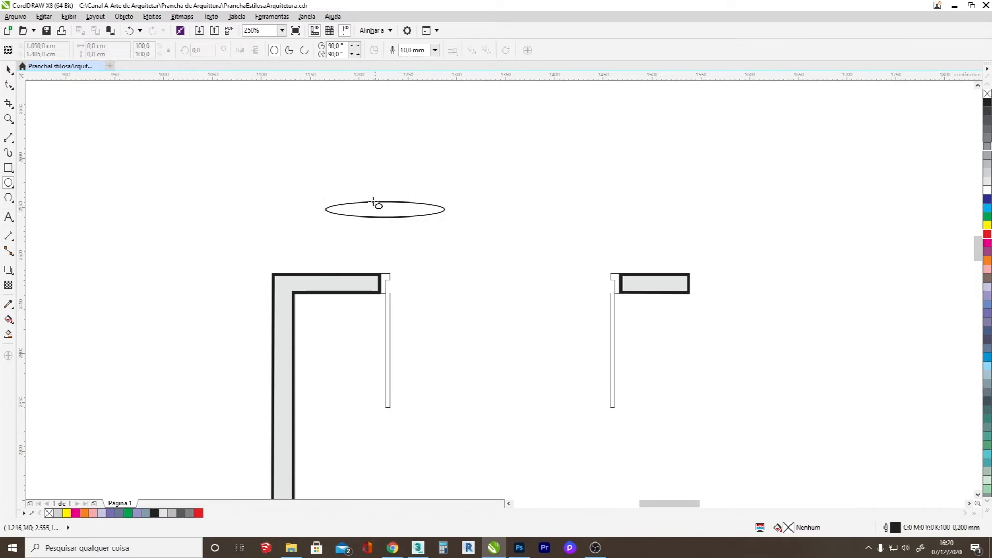
pyautogui.click(22, 66)
pyautogui.click(155, 66)
pyautogui.click(84, 68)
pyautogui.click(87, 68)
pyautogui.click(7, 70)
pyautogui.click(385, 202)
pyautogui.press('Delete')
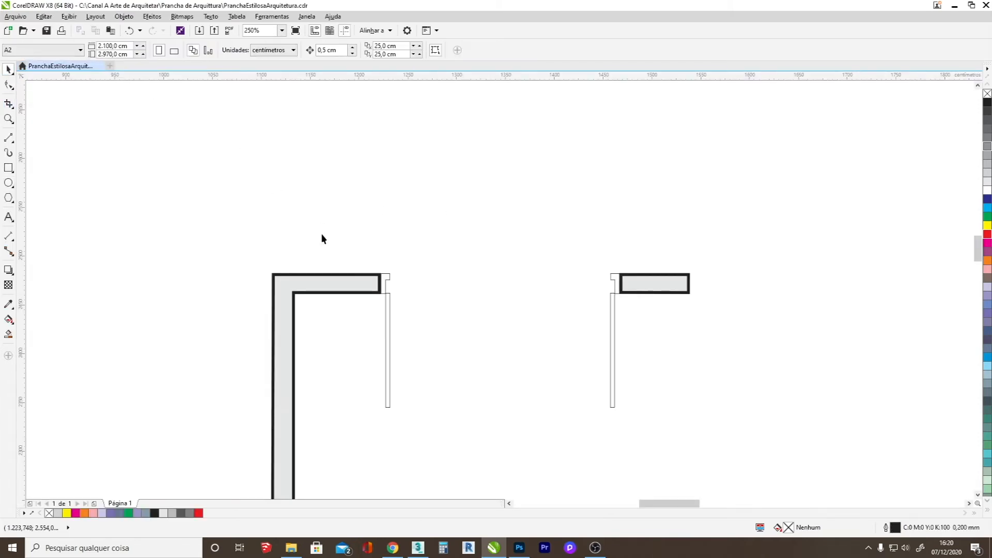
# Draw a circle about 167.7 cm in diameter in the entrance opening and move its center onto the left door leaf.
pyautogui.click(8, 182)
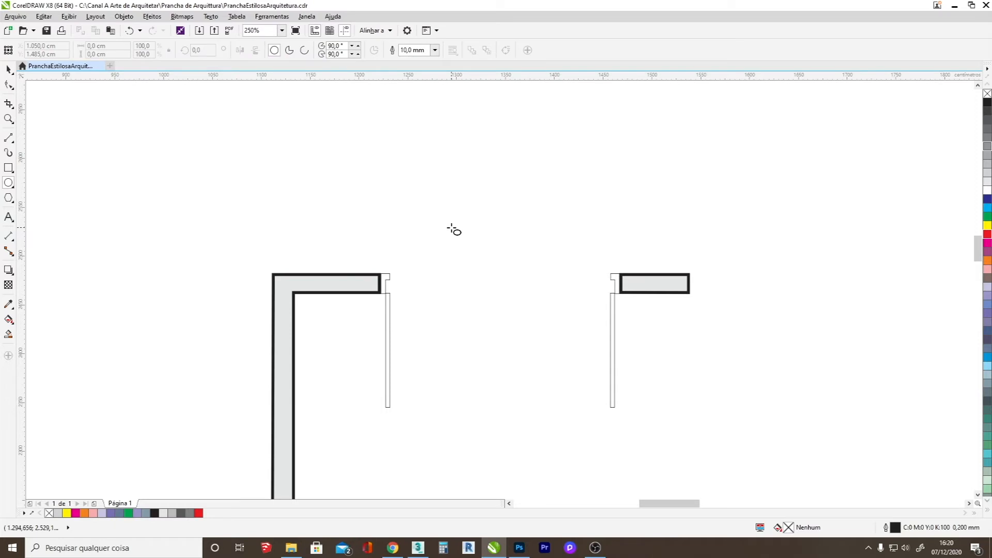
pyautogui.moveTo(436, 229); pyautogui.dragTo(572, 394)
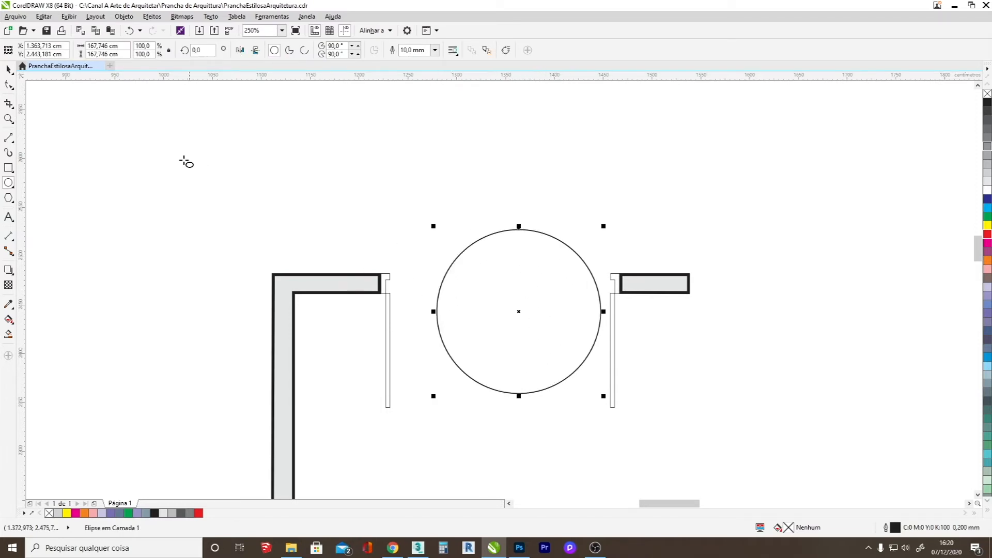
pyautogui.click(8, 70)
pyautogui.moveTo(523, 312); pyautogui.dragTo(387, 308)
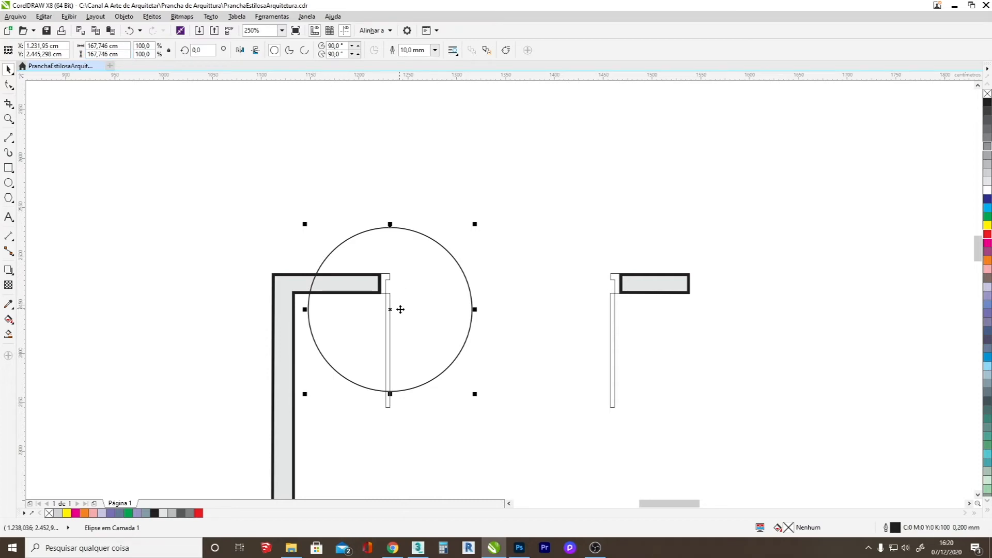
# Lower the circle to the left leaf's lower end and draw a 5 mm line about 228 cm long between the jambs' upper corners.
pyautogui.moveTo(391, 308); pyautogui.dragTo(388, 326)
pyautogui.click(9, 137)
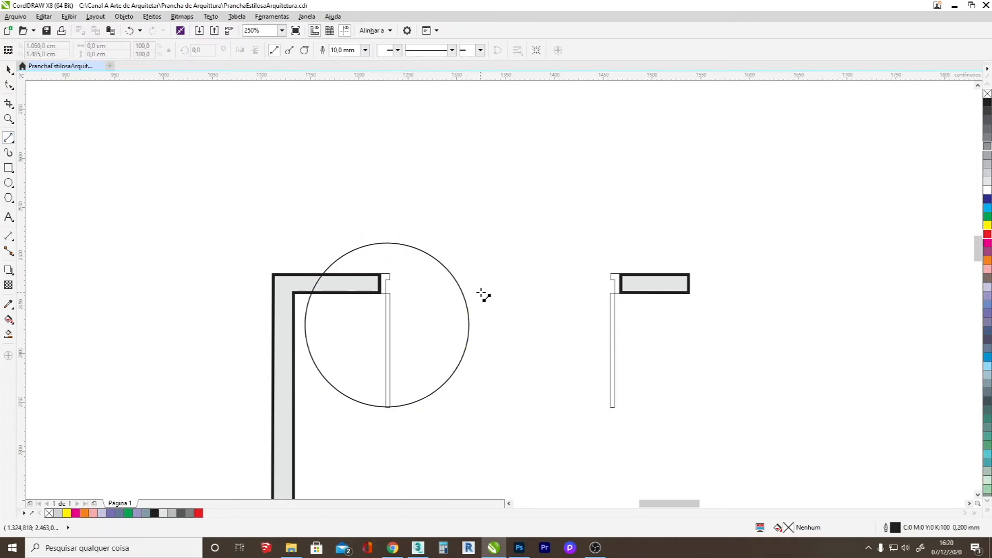
pyautogui.scroll(1, 459, 287)
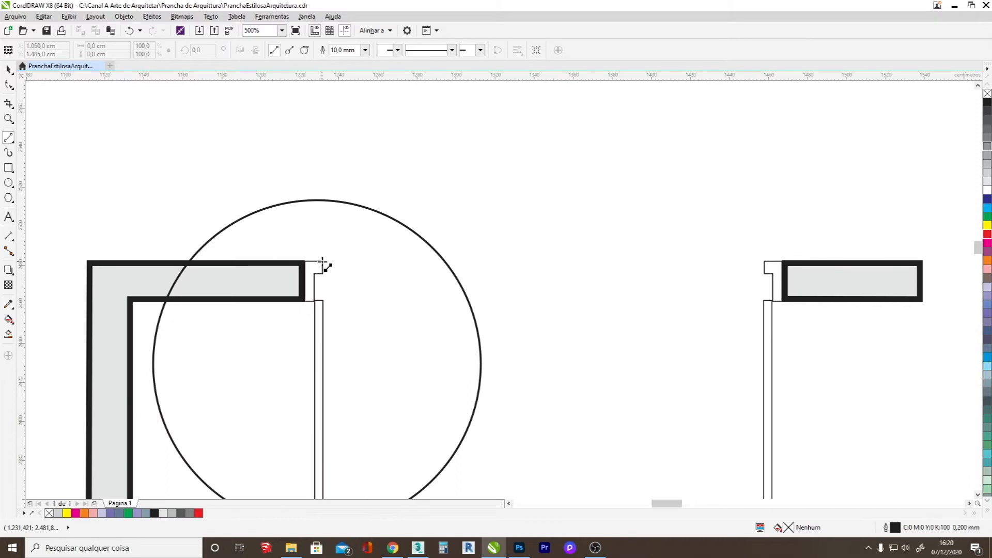
pyautogui.moveTo(322, 263); pyautogui.dragTo(769, 285)
pyautogui.press('Left')
pyautogui.press('Delete')
pyautogui.press('Delete')
pyautogui.write('5')
pyautogui.press('Return')
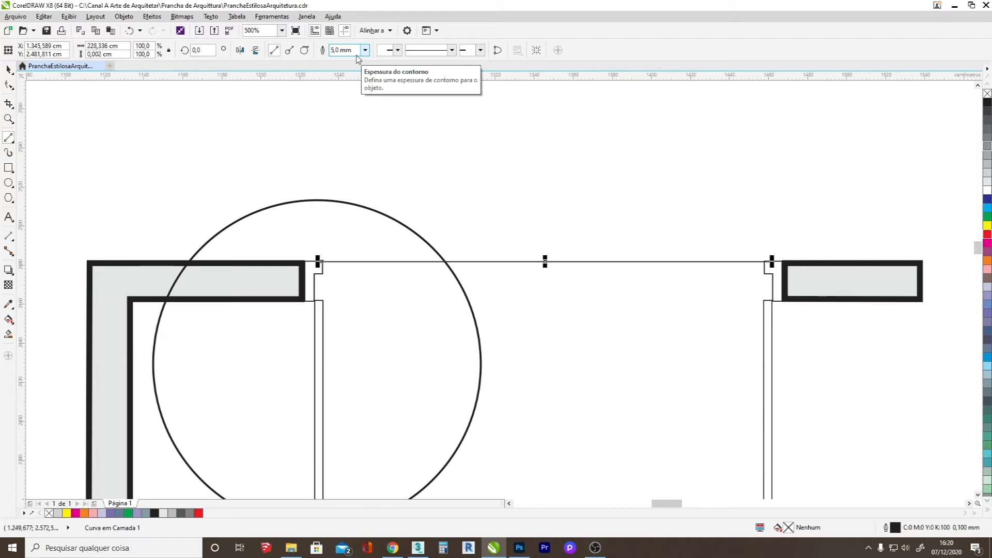
pyautogui.click(7, 69)
pyautogui.scroll(5, 320, 261)
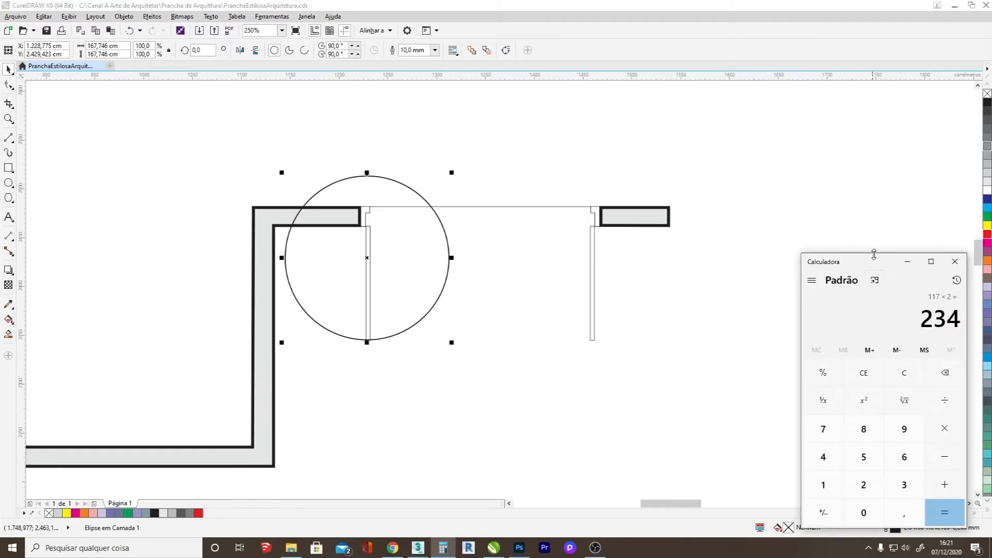
# Resize the circle to 234 × 234 cm and move its center to the upper end of the left door leaf.
pyautogui.click(955, 261)
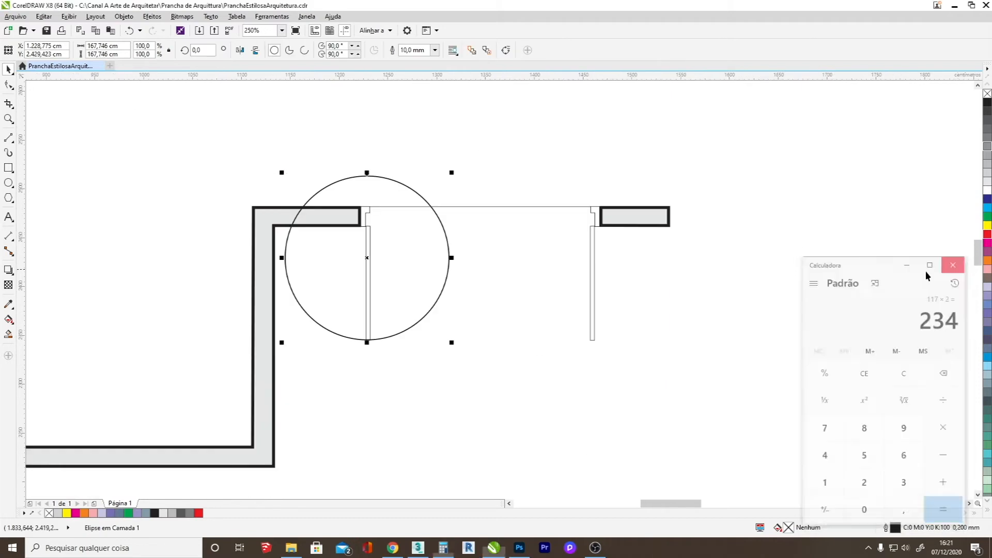
pyautogui.click(105, 45)
pyautogui.write('234')
pyautogui.press('Tab')
pyautogui.write('2')
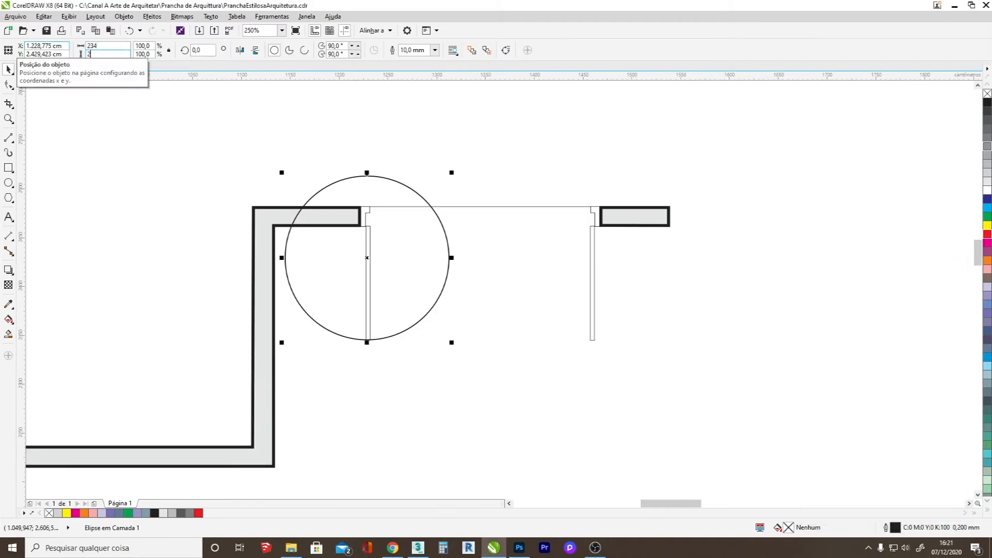
pyautogui.write('34')
pyautogui.press('Return')
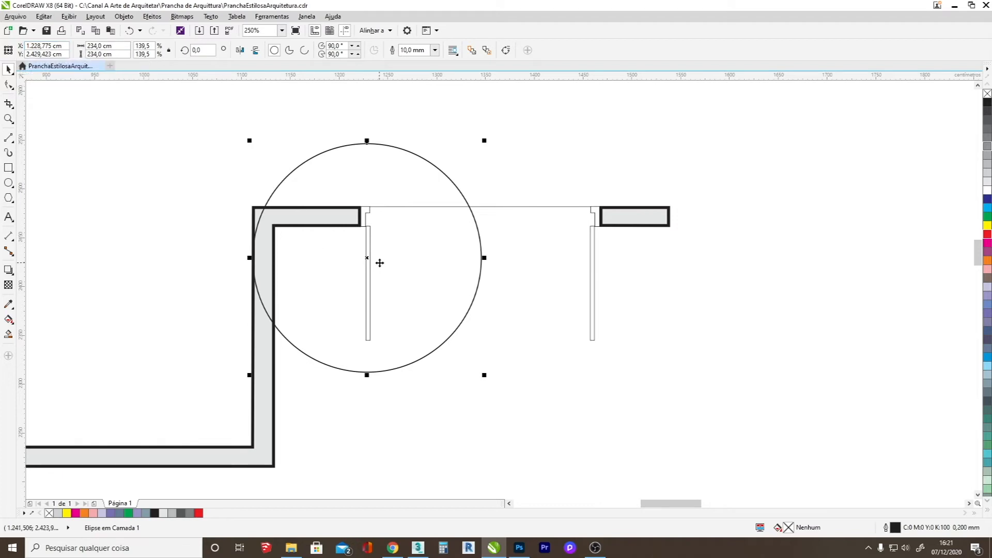
pyautogui.scroll(2, 371, 261)
pyautogui.moveTo(368, 256); pyautogui.dragTo(372, 197)
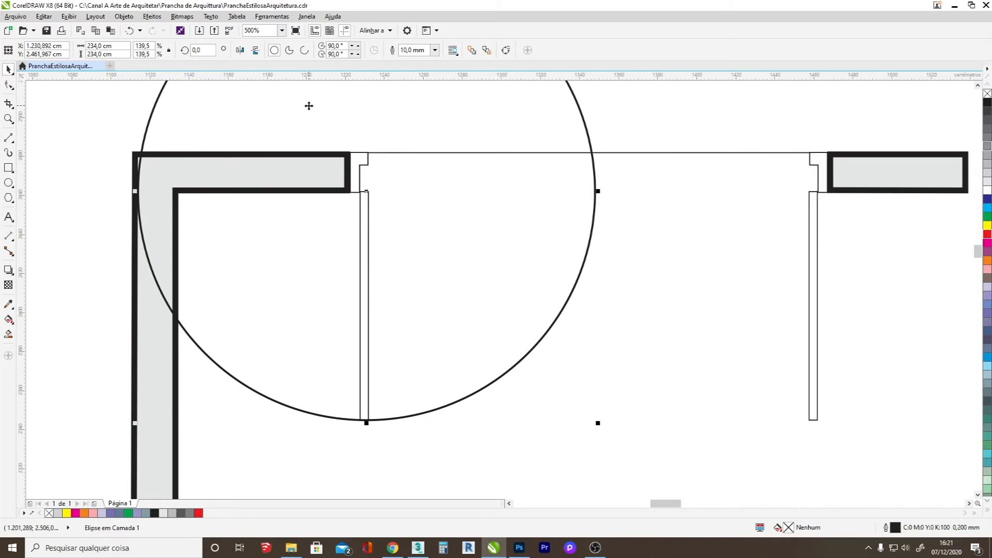
# Convert the circle into a quarter arc running from 0° to 90°.
pyautogui.click(305, 52)
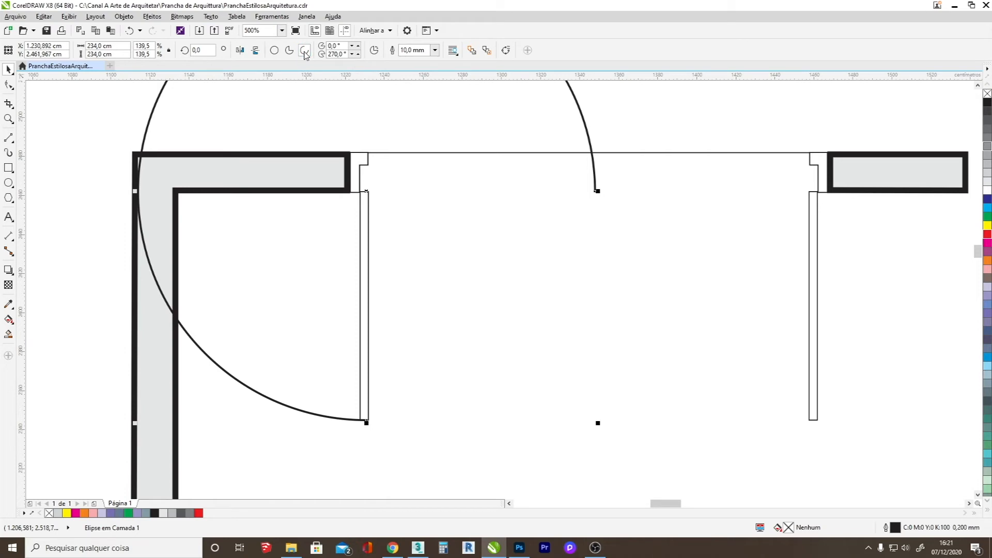
pyautogui.doubleClick(338, 54)
pyautogui.write('90')
pyautogui.press('Return')
pyautogui.scroll(-1, 344, 240)
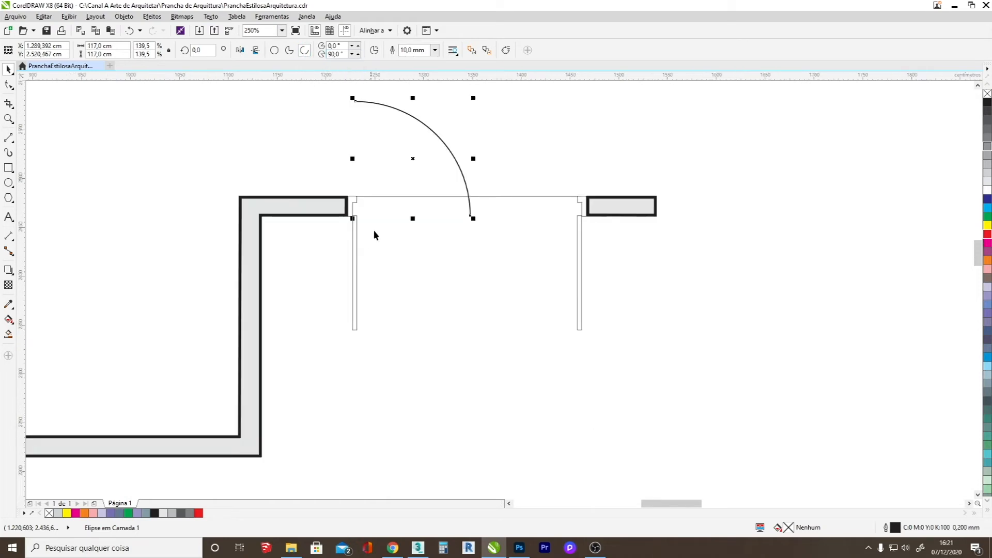
# Flip the quarter arc vertically and fit it to the left leaf's lower end with a 5 mm outline.
pyautogui.moveTo(412, 155); pyautogui.dragTo(415, 286)
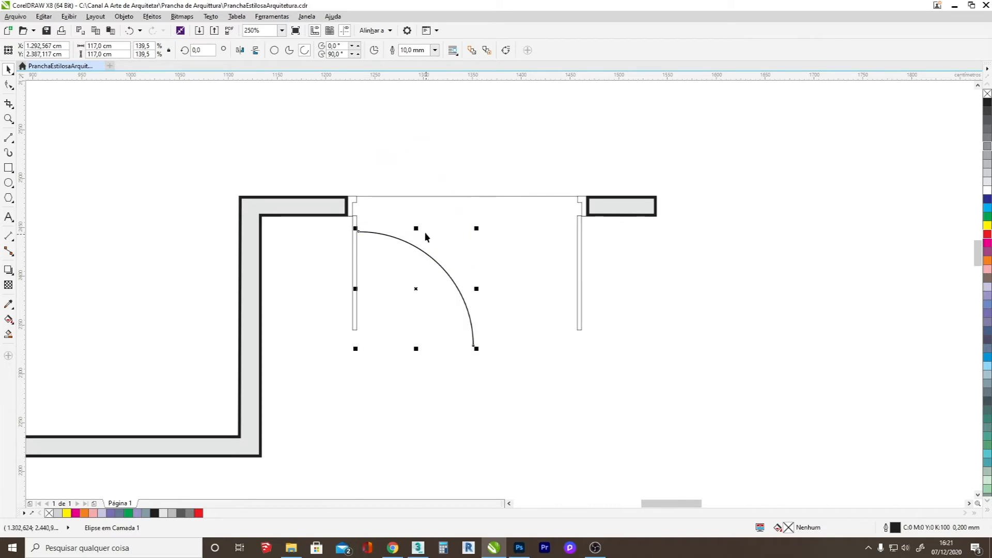
pyautogui.moveTo(417, 228); pyautogui.dragTo(416, 373)
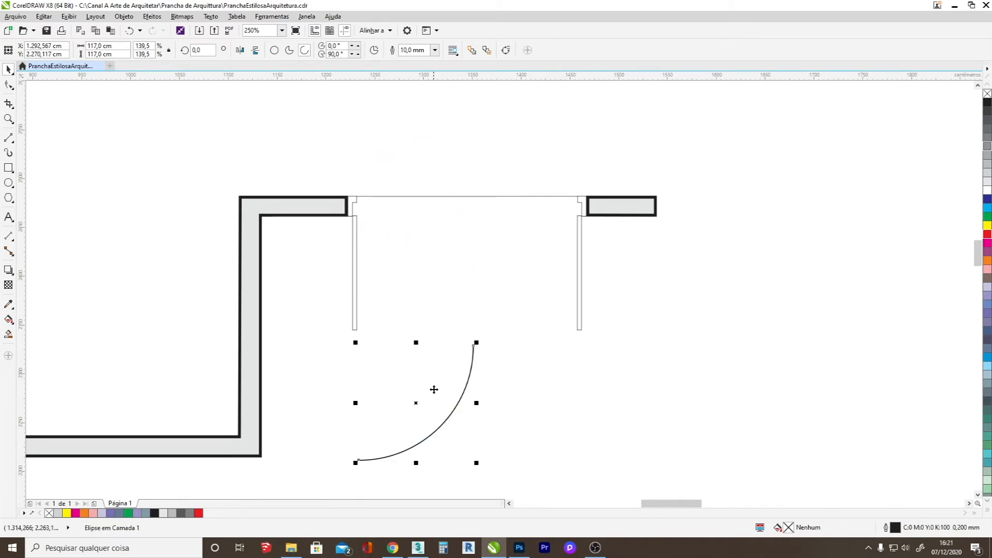
pyautogui.press('BackSpace')
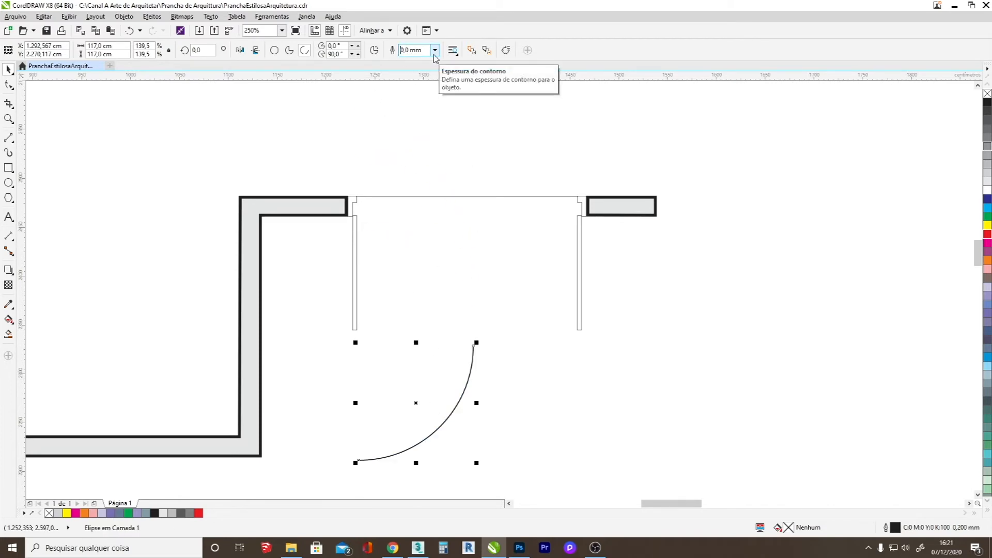
pyautogui.press('Return')
pyautogui.moveTo(445, 420); pyautogui.dragTo(442, 288)
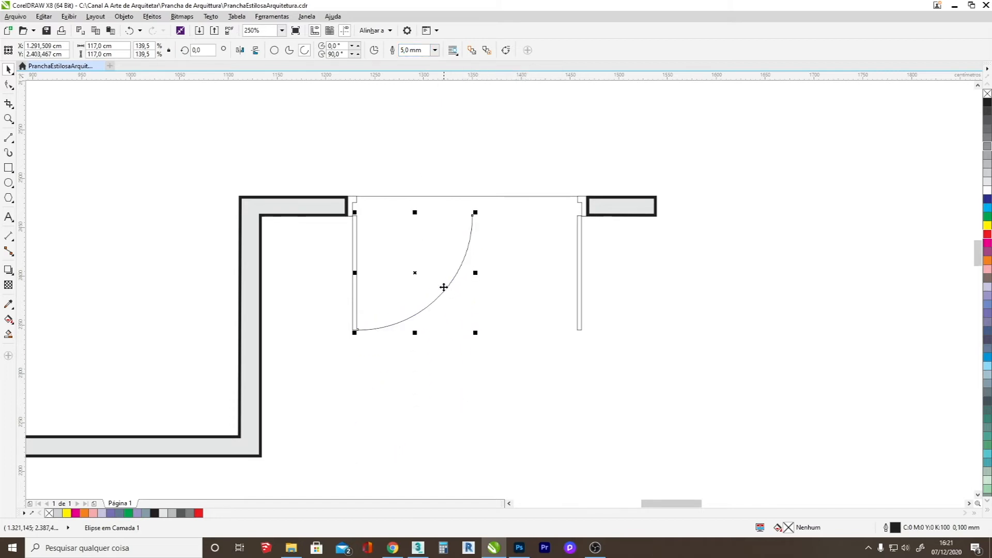
# Make a horizontally mirrored copy of the swing arc on the right-hand side of the entrance opening.
pyautogui.scroll(3, 401, 262)
pyautogui.scroll(-3, 400, 262)
pyautogui.scroll(2, 494, 411)
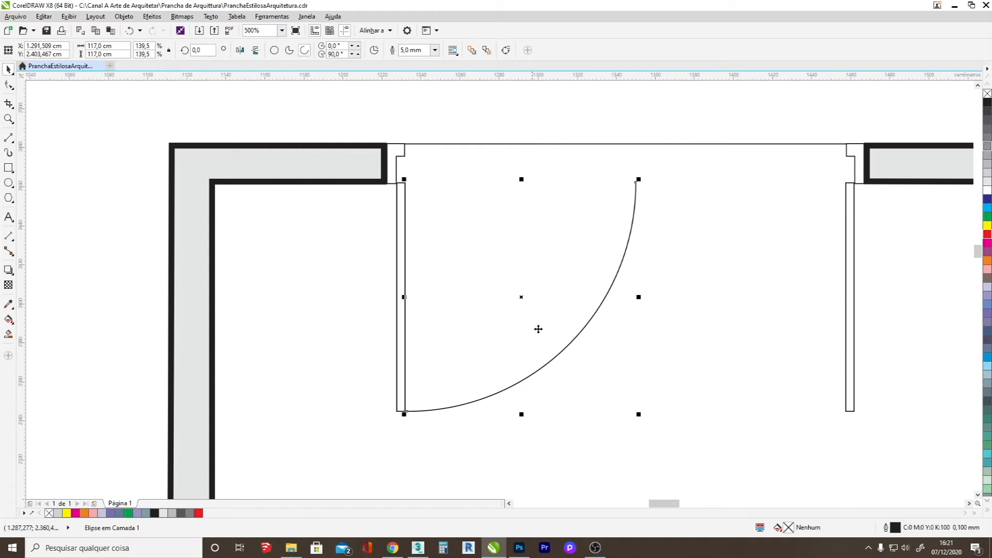
pyautogui.moveTo(609, 286); pyautogui.dragTo(369, 278)
pyautogui.hotkey('ctrl', 'z')
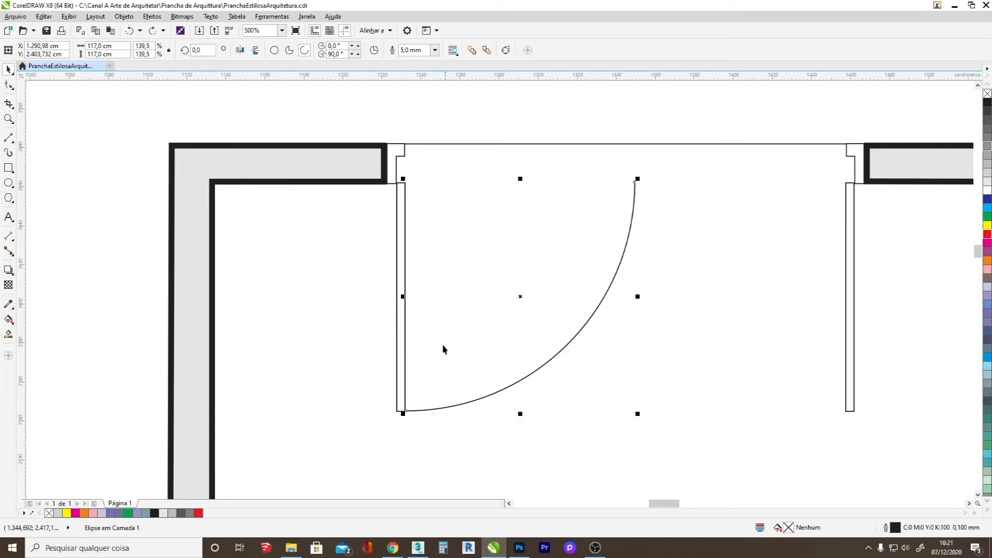
pyautogui.moveTo(403, 296); pyautogui.dragTo(699, 303)
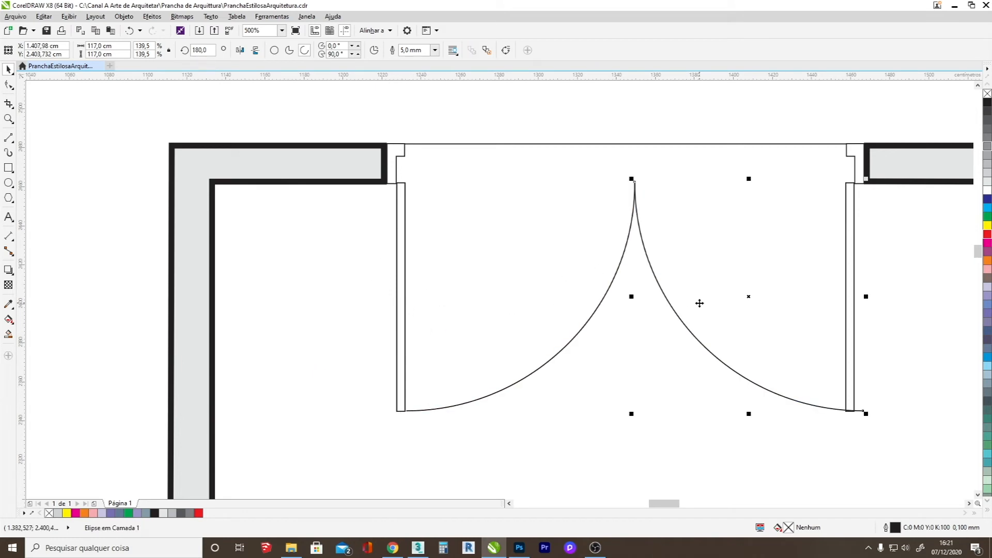
# Select both swing arcs and shift them slightly left to fit between the two door leaves.
pyautogui.scroll(-1, 431, 267)
pyautogui.scroll(1, 561, 290)
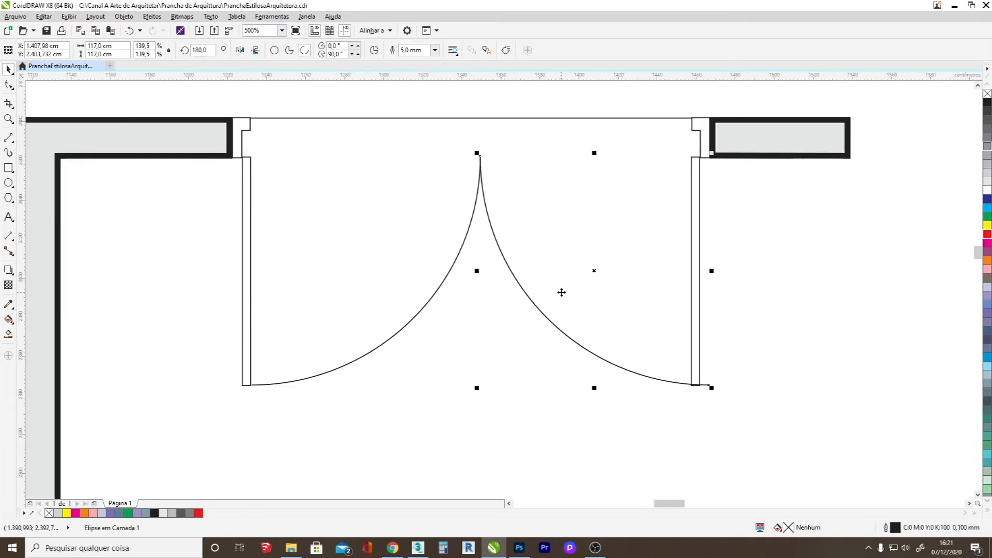
pyautogui.keyDown('shift'); pyautogui.click(430, 298); pyautogui.keyUp('shift')
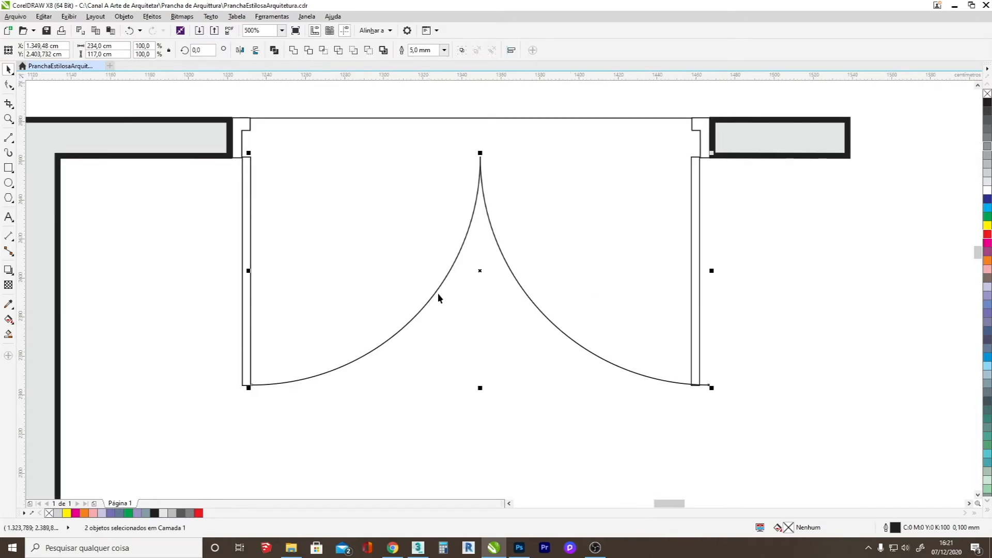
pyautogui.moveTo(480, 271); pyautogui.dragTo(473, 271)
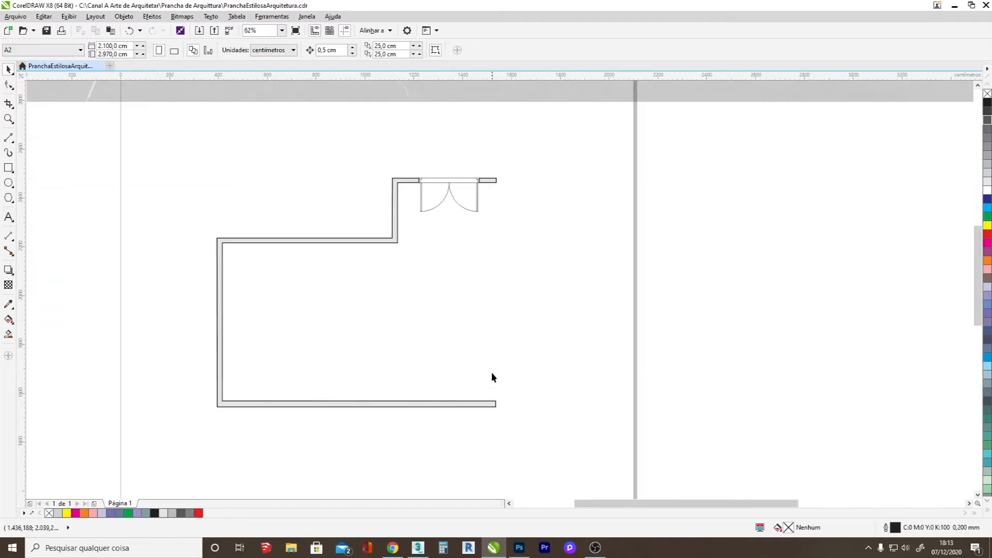
# Examine the right-hand side of the ground floor in the reference plan and compare it with the traced walls.
pyautogui.scroll(-2, 476, 420)
pyautogui.scroll(4, 457, 226)
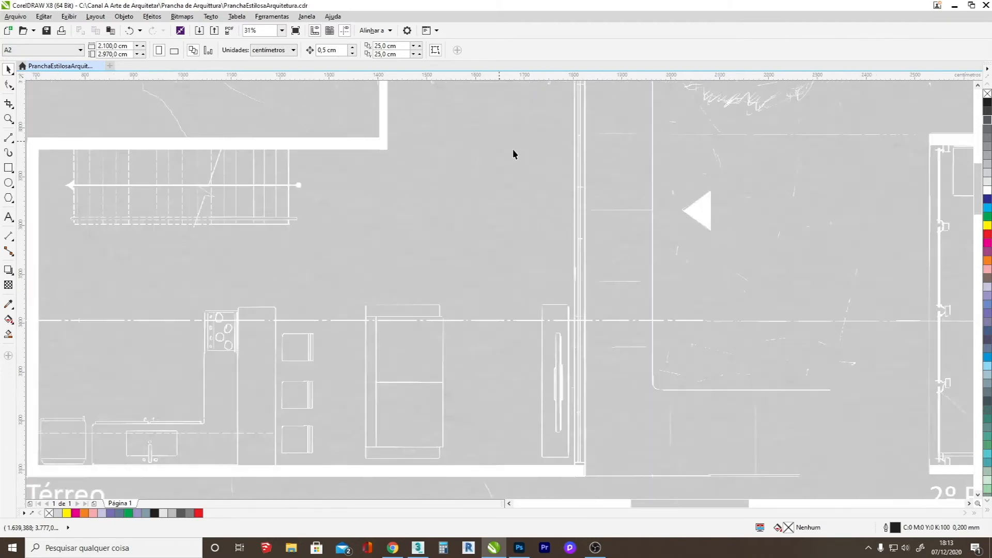
pyautogui.scroll(2, 512, 148)
pyautogui.scroll(-2, 636, 362)
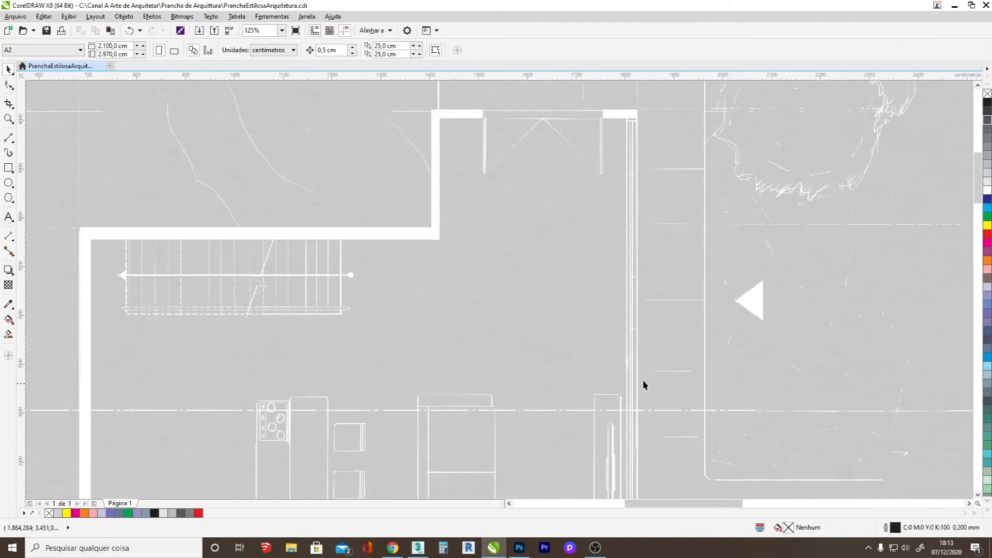
pyautogui.scroll(-3, 621, 351)
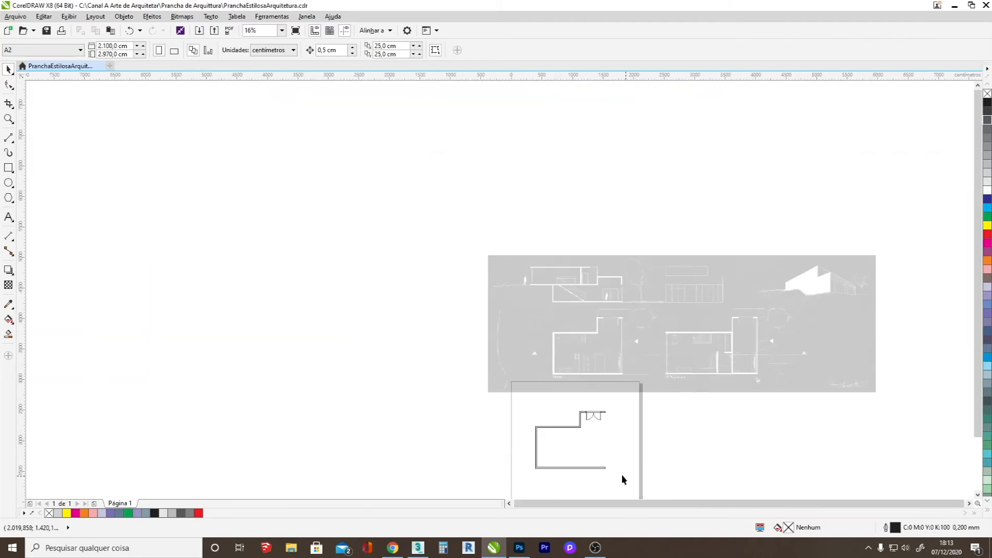
pyautogui.scroll(3, 638, 466)
pyautogui.scroll(4, 638, 466)
pyautogui.scroll(-6, 557, 231)
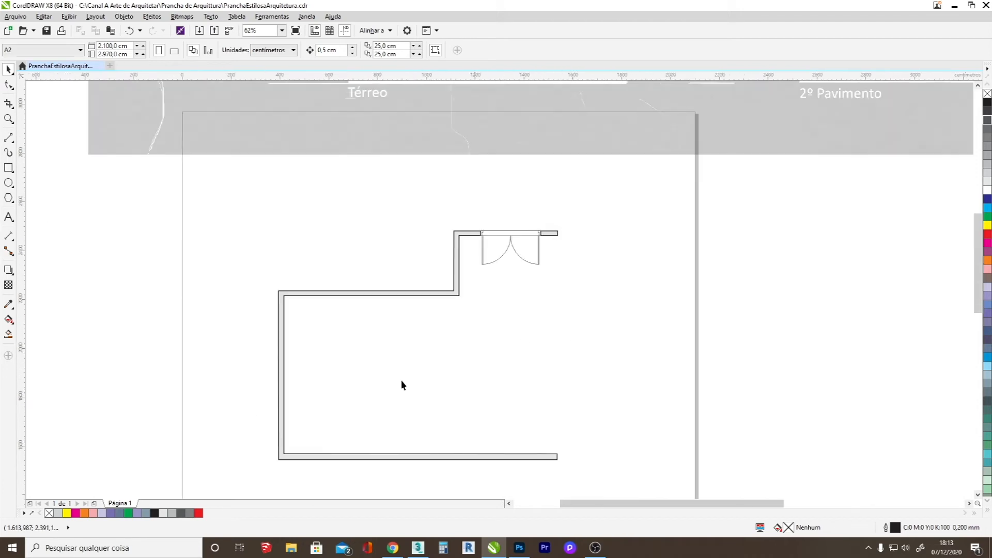
# Draw a rectangle about 16.4 × 10.6 cm with a 3 mm outline above the outer corner of the lower wall's end.
pyautogui.scroll(8, 563, 457)
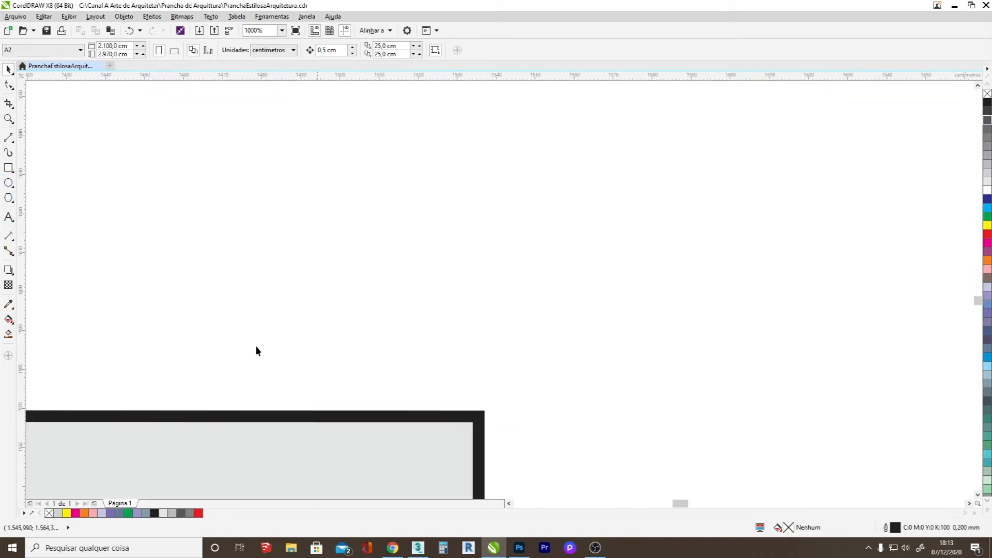
pyautogui.click(9, 169)
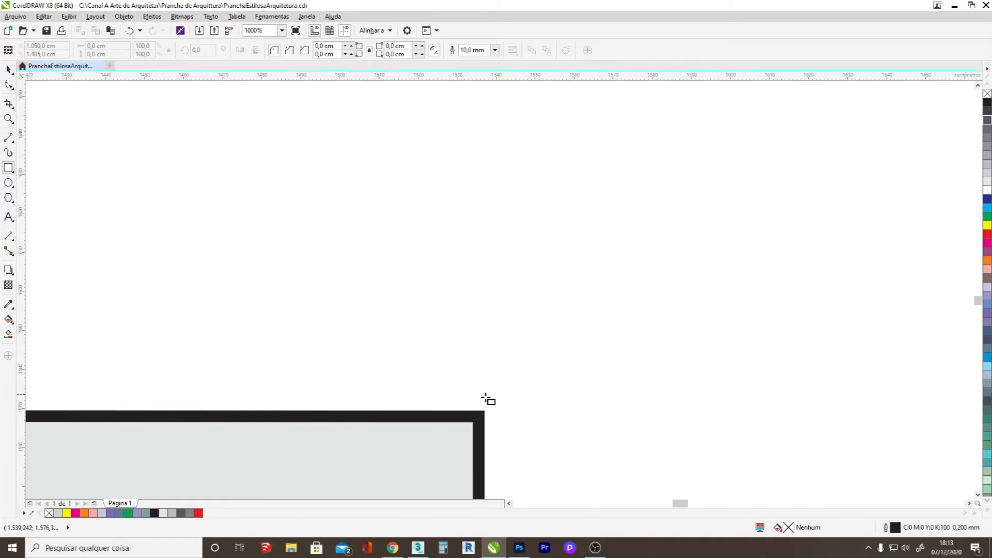
pyautogui.moveTo(405, 378); pyautogui.dragTo(325, 357)
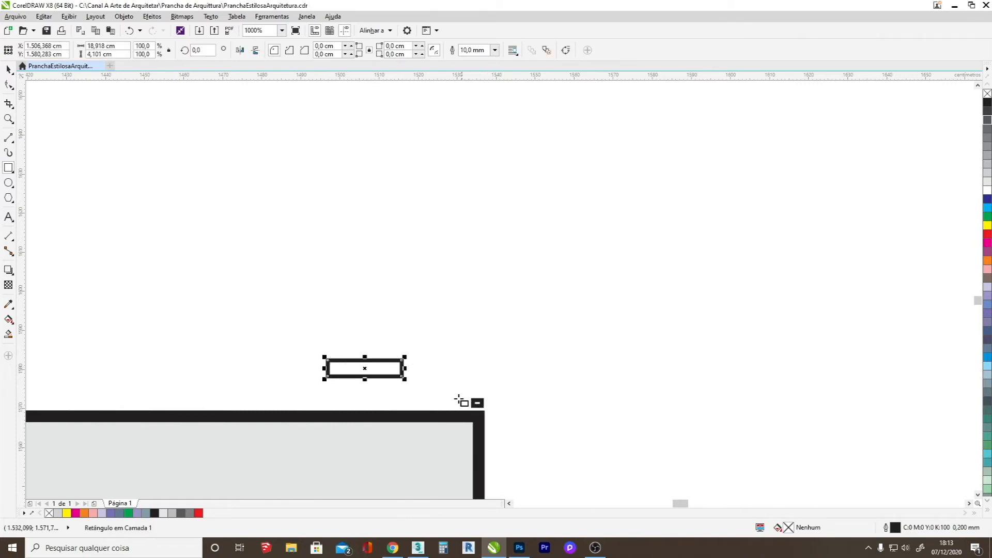
pyautogui.press('Delete')
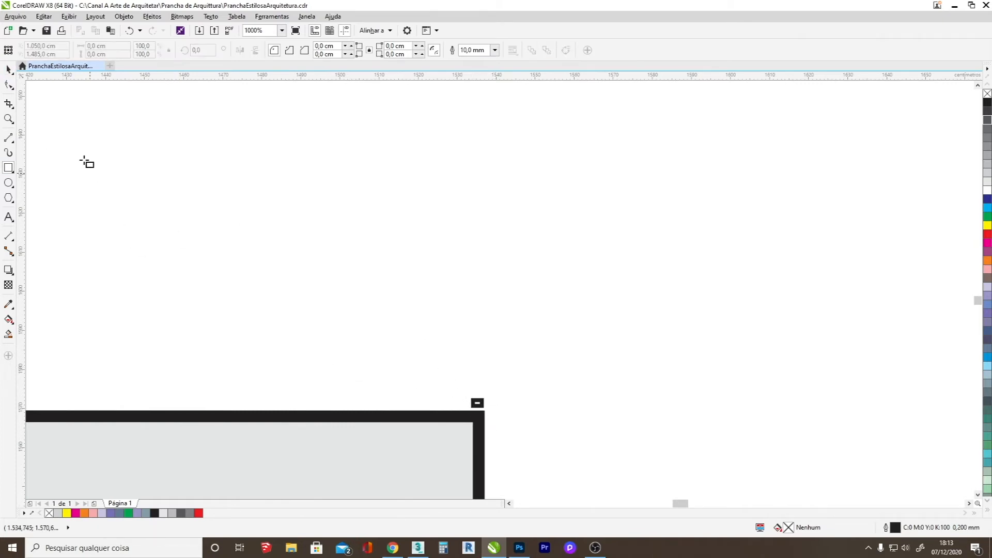
pyautogui.moveTo(485, 408); pyautogui.dragTo(415, 361)
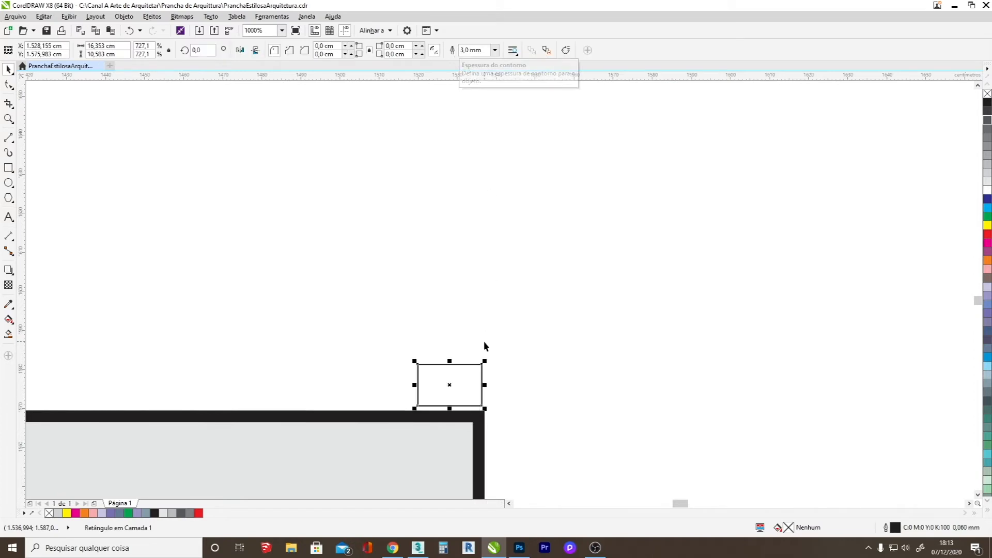
# Resize the rectangle to 15 × 4 cm and set it on top of the lower wall, flush with the wall's end.
pyautogui.write('15')
pyautogui.press('Tab')
pyautogui.write('5')
pyautogui.moveTo(121, 46); pyautogui.dragTo(68, 56)
pyautogui.write('4')
pyautogui.press('Return')
pyautogui.moveTo(458, 383); pyautogui.dragTo(462, 394)
pyautogui.scroll(1, 533, 438)
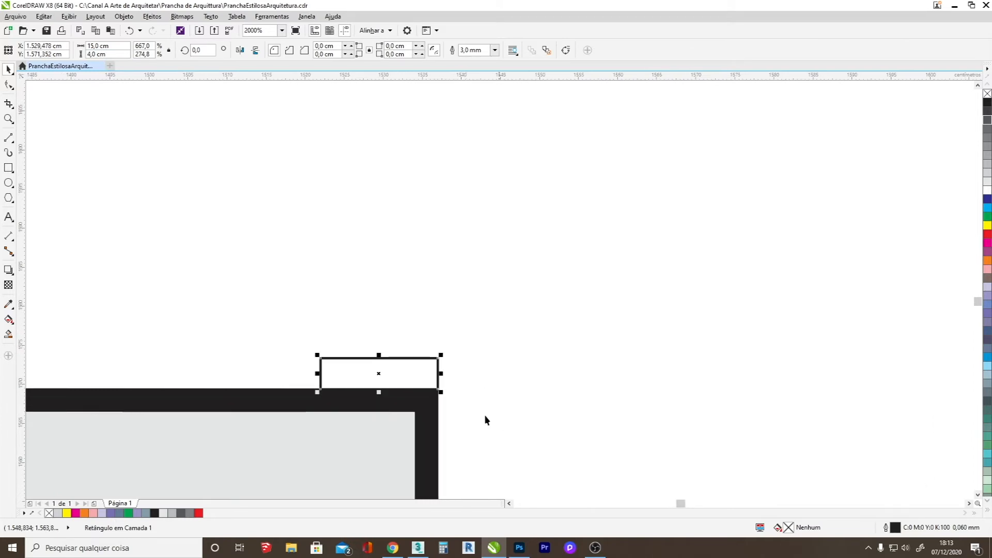
# Copy the rectangle directly above the original, narrow the copy to about 3.8 cm and move it toward the middle.
pyautogui.moveTo(378, 355); pyautogui.dragTo(391, 335)
pyautogui.hotkey('ctrl', 'z')
pyautogui.moveTo(379, 393); pyautogui.dragTo(408, 342)
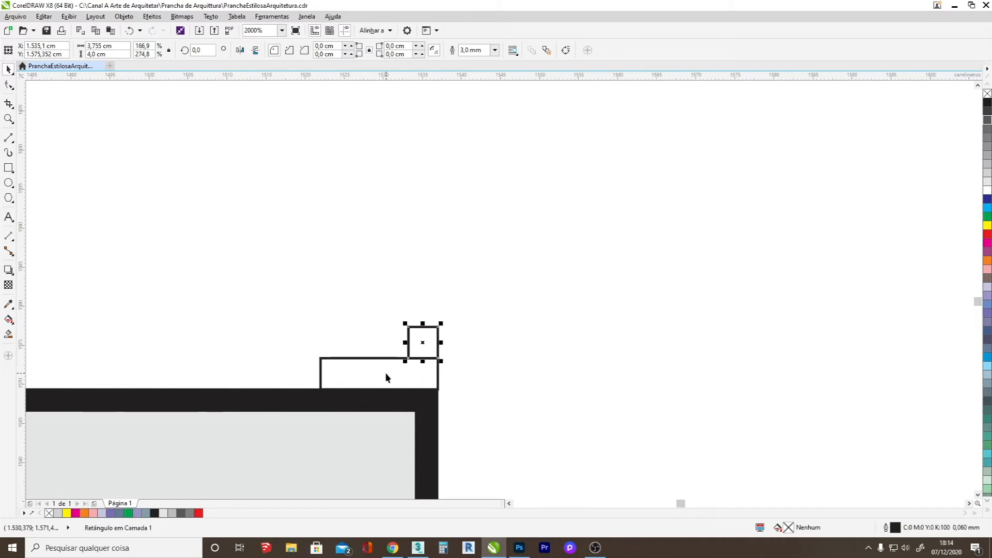
pyautogui.moveTo(425, 347); pyautogui.dragTo(384, 351)
pyautogui.press('Escape')
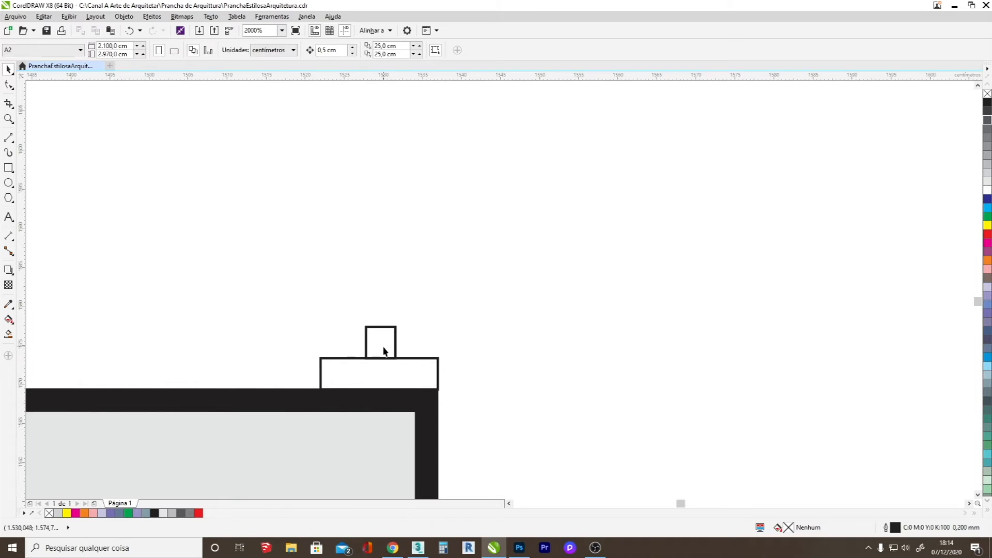
# Stretch the upper rectangle to about 11.2 cm wide, with its left edge flush with the lower rectangle.
pyautogui.click(396, 350)
pyautogui.click(365, 343)
pyautogui.click(402, 345)
pyautogui.click(396, 347)
pyautogui.moveTo(362, 343); pyautogui.dragTo(319, 348)
pyautogui.moveTo(398, 342); pyautogui.dragTo(413, 398)
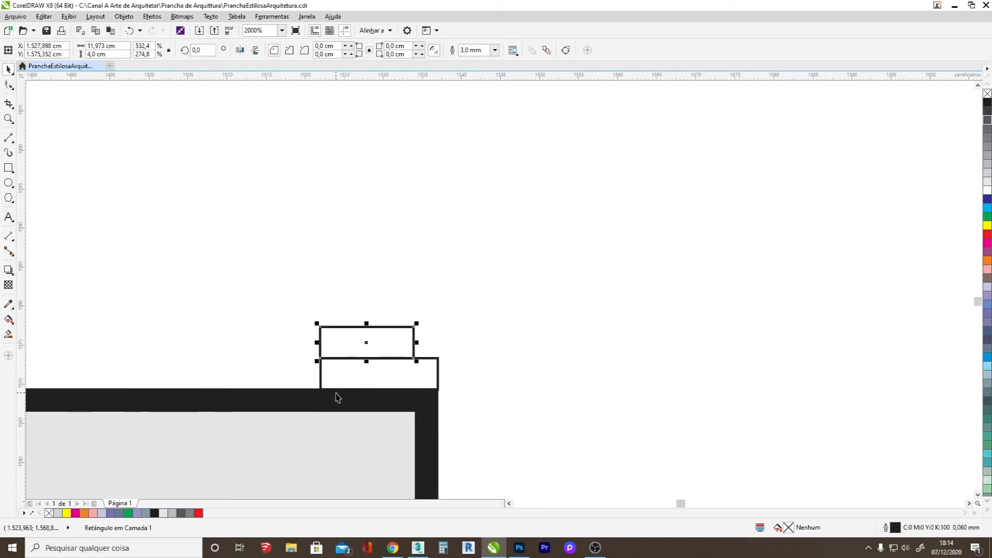
pyautogui.moveTo(417, 343); pyautogui.dragTo(410, 343)
# Copy the upper rectangle to its right, set the copy's width to 1 cm and move it clear of the stack.
pyautogui.moveTo(362, 346); pyautogui.dragTo(451, 348)
pyautogui.rightClick(451, 347)
pyautogui.moveTo(119, 46); pyautogui.dragTo(78, 49)
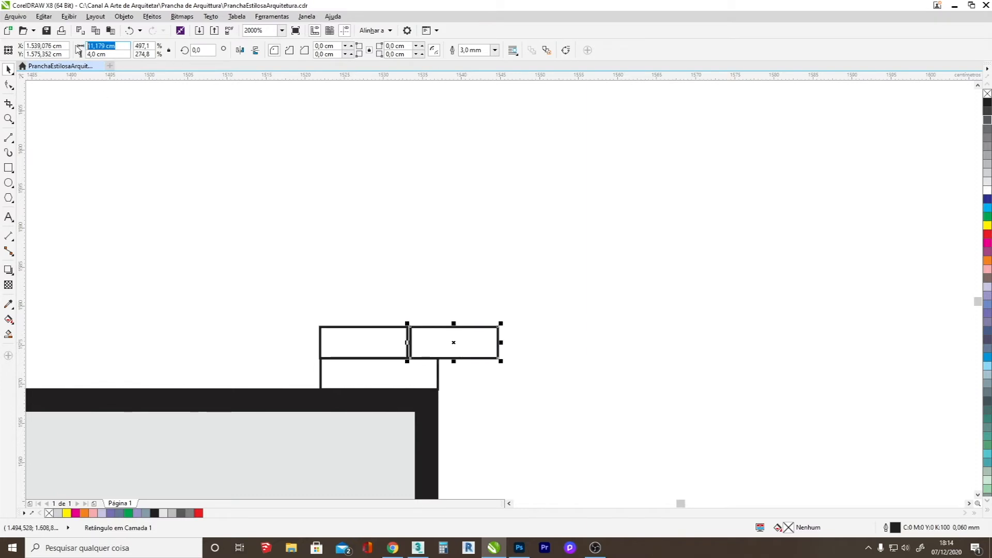
pyautogui.write('1')
pyautogui.press('Return')
pyautogui.moveTo(452, 341); pyautogui.dragTo(534, 311)
# Add a short, low rectangle on top of the lower rectangle's right end, leaving a gap beside the long upper rectangle.
pyautogui.scroll(1, 429, 350)
pyautogui.rightClick(414, 339)
pyautogui.scroll(-2, 391, 381)
pyautogui.scroll(1, 385, 356)
pyautogui.moveTo(373, 411); pyautogui.dragTo(372, 428)
pyautogui.moveTo(373, 380); pyautogui.dragTo(385, 416)
pyautogui.scroll(1, 432, 444)
# Combine the three stacked rectangles into one curve and delete the segments along their shared edge.
pyautogui.moveTo(204, 361); pyautogui.dragTo(490, 461)
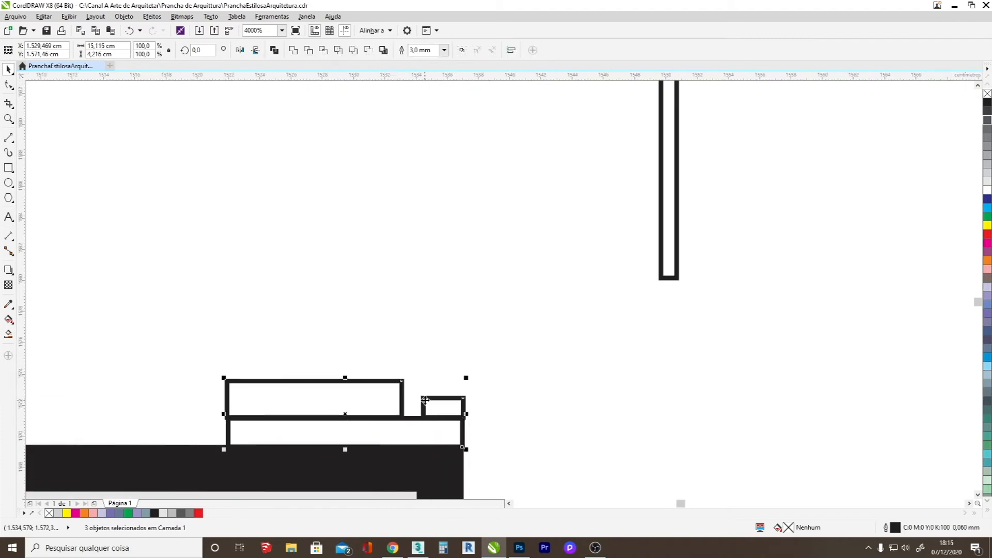
pyautogui.click(8, 85)
pyautogui.press('Delete')
pyautogui.click(8, 69)
pyautogui.rightClick(436, 399)
pyautogui.click(477, 169)
pyautogui.click(9, 85)
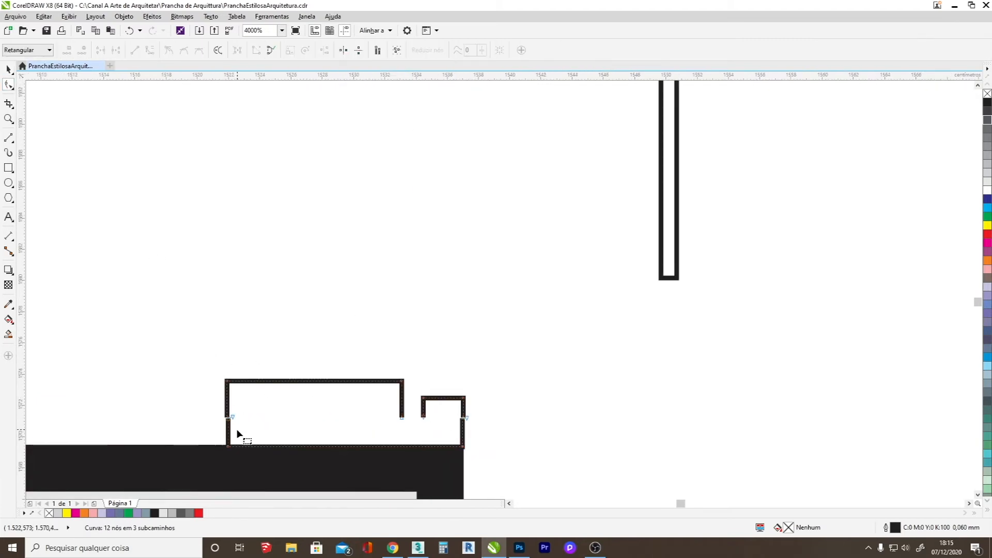
# Join the open nodes at both outer sides of the profile, where the upper outlines meet the lower one.
pyautogui.scroll(2, 230, 449)
pyautogui.moveTo(216, 444); pyautogui.dragTo(210, 445)
pyautogui.scroll(2, 211, 362)
pyautogui.moveTo(216, 388); pyautogui.dragTo(210, 400)
pyautogui.scroll(-4, 215, 401)
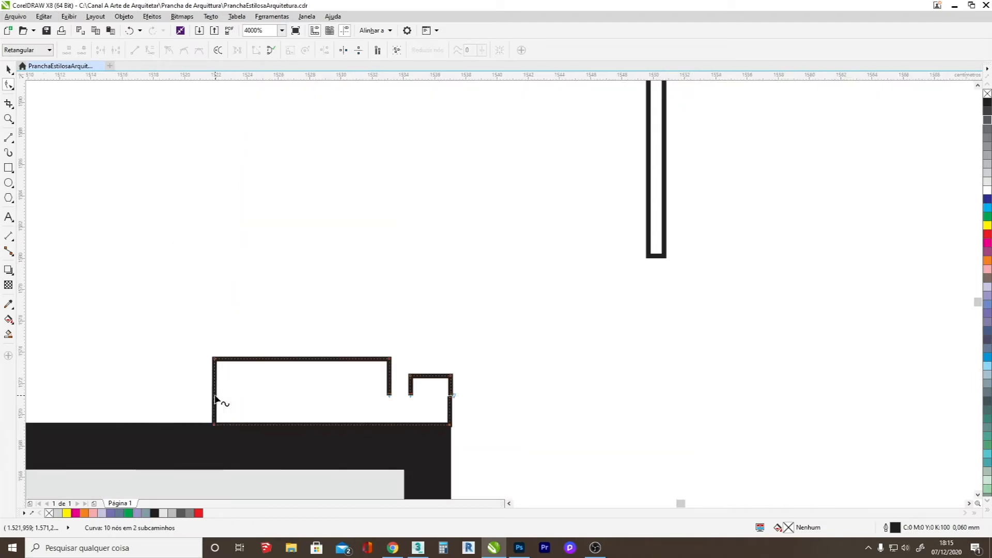
pyautogui.scroll(2, 376, 427)
pyautogui.click(398, 372)
pyautogui.moveTo(390, 282); pyautogui.dragTo(381, 282)
pyautogui.scroll(-2, 387, 315)
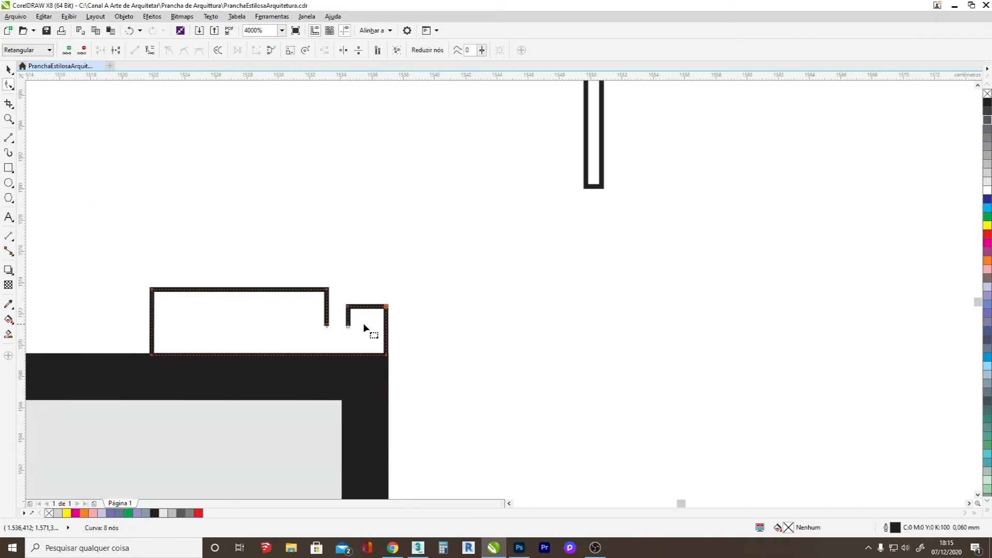
# Close the bottom of the notch between the profile's two raised parts with a short horizontal line.
pyautogui.scroll(1, 207, 315)
pyautogui.moveTo(283, 394); pyautogui.dragTo(283, 389)
pyautogui.click(8, 138)
pyautogui.moveTo(444, 335); pyautogui.dragTo(488, 335)
pyautogui.scroll(-3, 275, 393)
pyautogui.click(8, 69)
pyautogui.click(222, 351)
pyautogui.scroll(1, 222, 351)
pyautogui.click(371, 405)
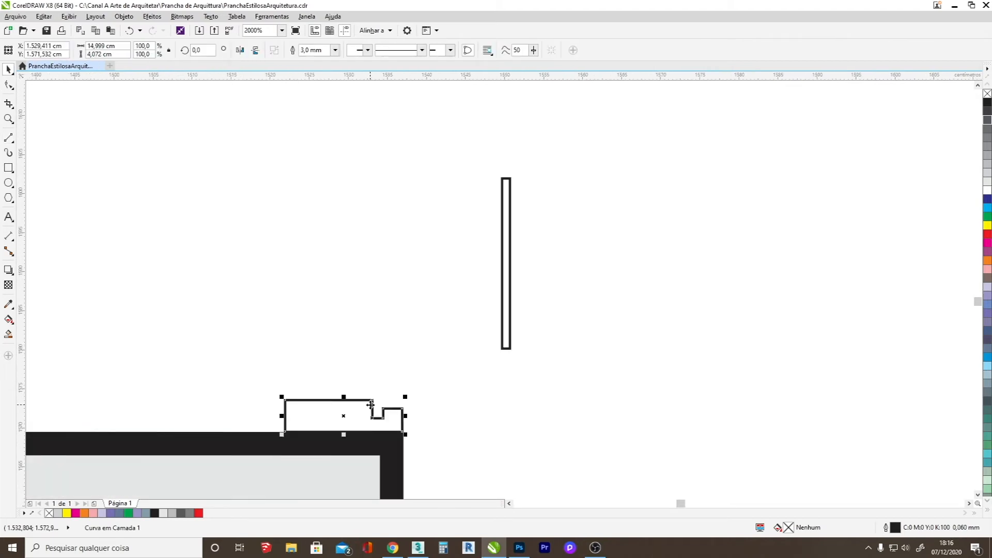
# Set the 1 cm wide glazing strip's height to 90 cm.
pyautogui.click(508, 317)
pyautogui.scroll(-4, 416, 408)
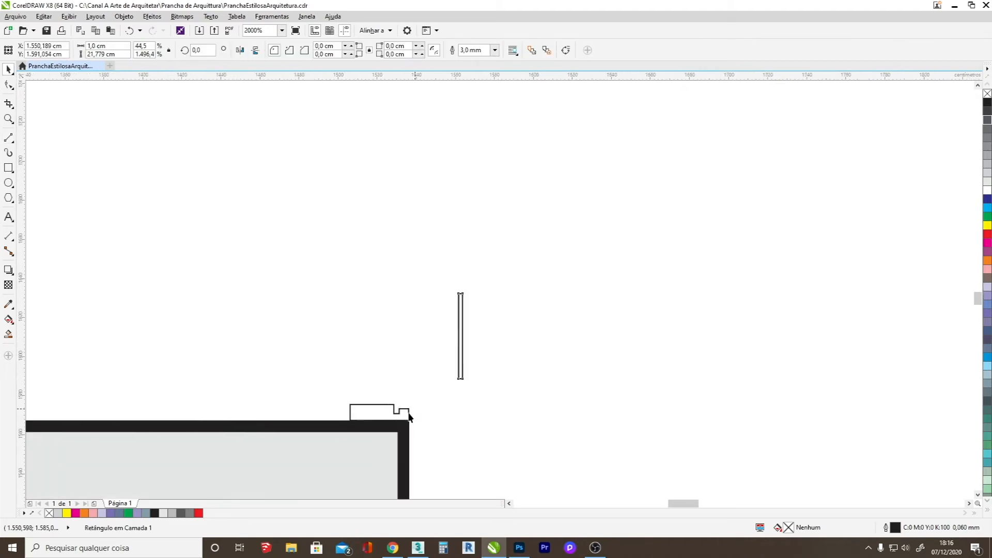
pyautogui.moveTo(418, 398); pyautogui.dragTo(418, 222)
pyautogui.scroll(-1, 400, 408)
pyautogui.click(415, 222)
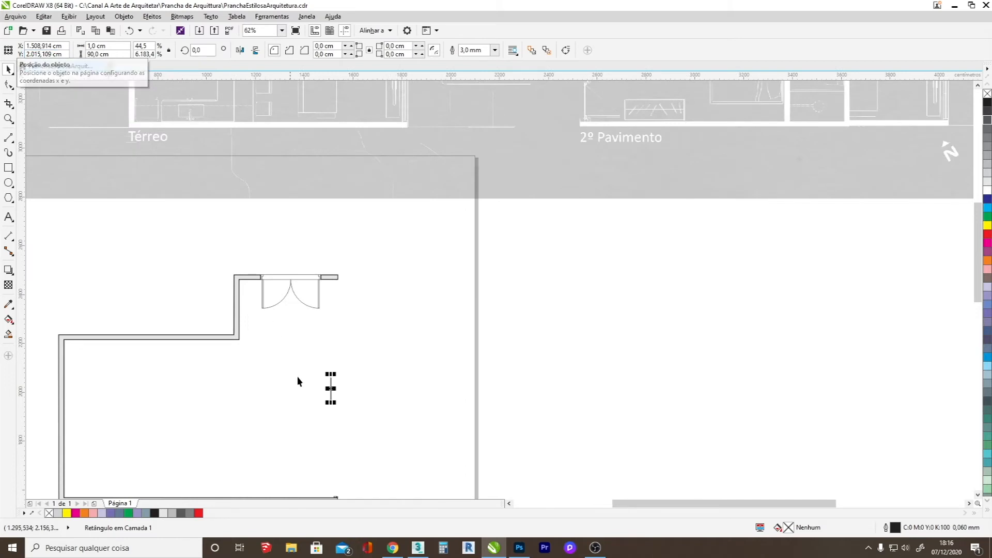
# Move the 90 cm glazing strip down so its lower end sits in the notch of the frame profile.
pyautogui.scroll(-1, 334, 410)
pyautogui.scroll(2, 335, 470)
pyautogui.moveTo(335, 201); pyautogui.dragTo(345, 408)
pyautogui.scroll(6, 342, 413)
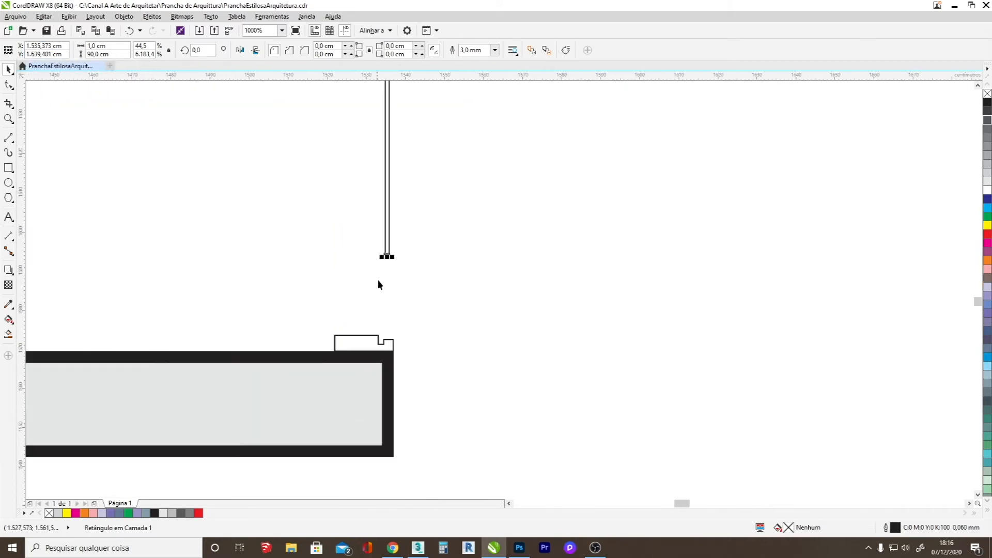
pyautogui.moveTo(387, 224); pyautogui.dragTo(388, 308)
pyautogui.scroll(4, 384, 339)
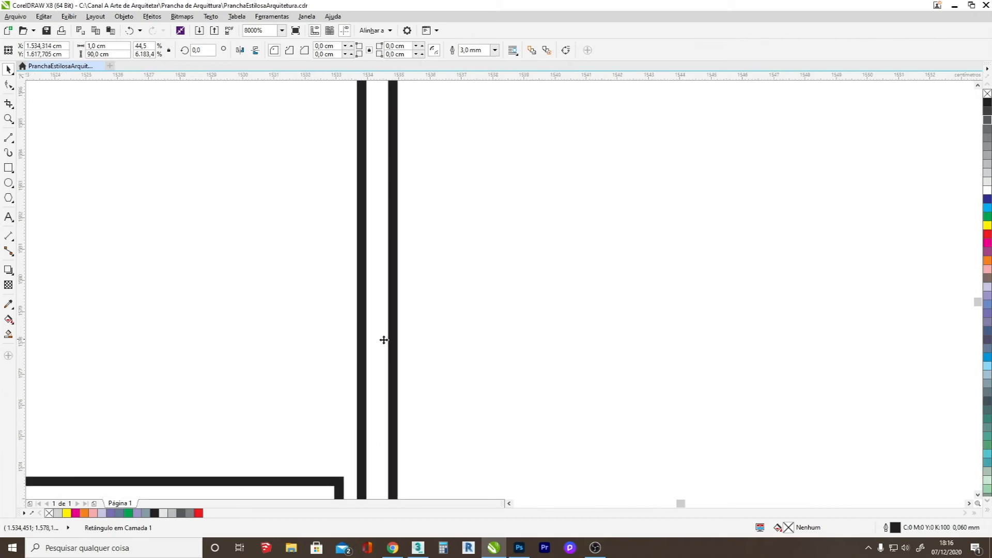
pyautogui.moveTo(390, 355); pyautogui.dragTo(378, 387)
pyautogui.scroll(-5, 378, 387)
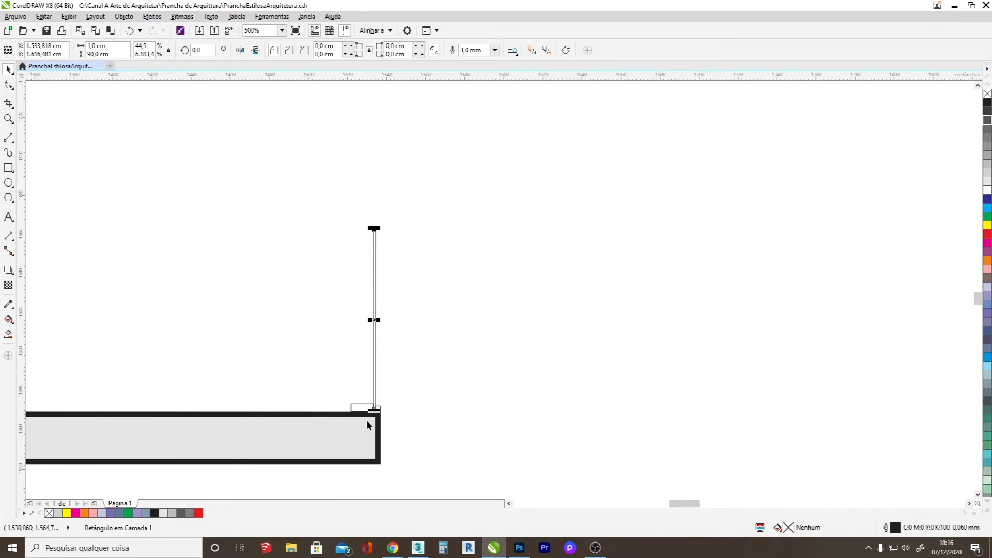
# Copy the notched profile upside down onto the strip's upper end and mirror another copy directly above it.
pyautogui.click(359, 404)
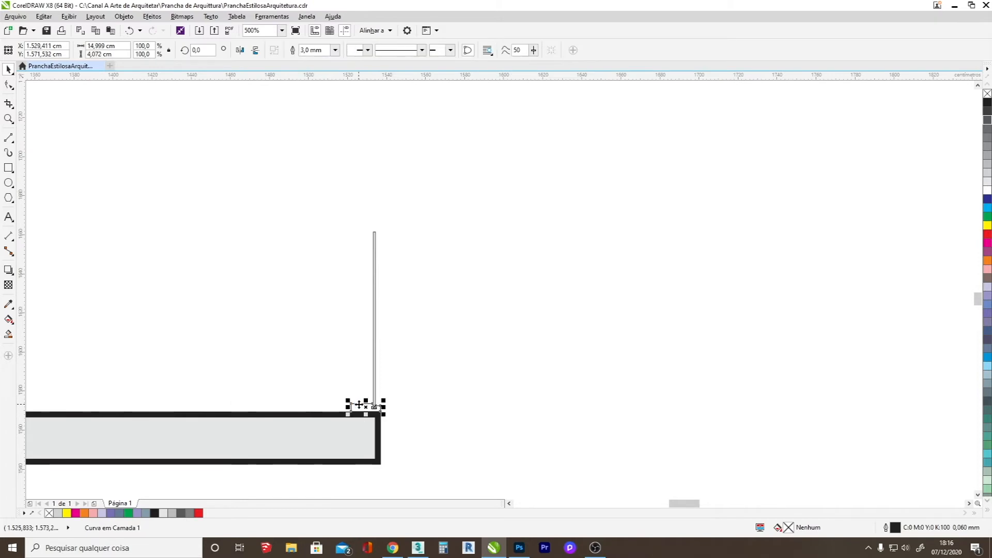
pyautogui.moveTo(364, 415); pyautogui.dragTo(370, 227)
pyautogui.scroll(3, 370, 226)
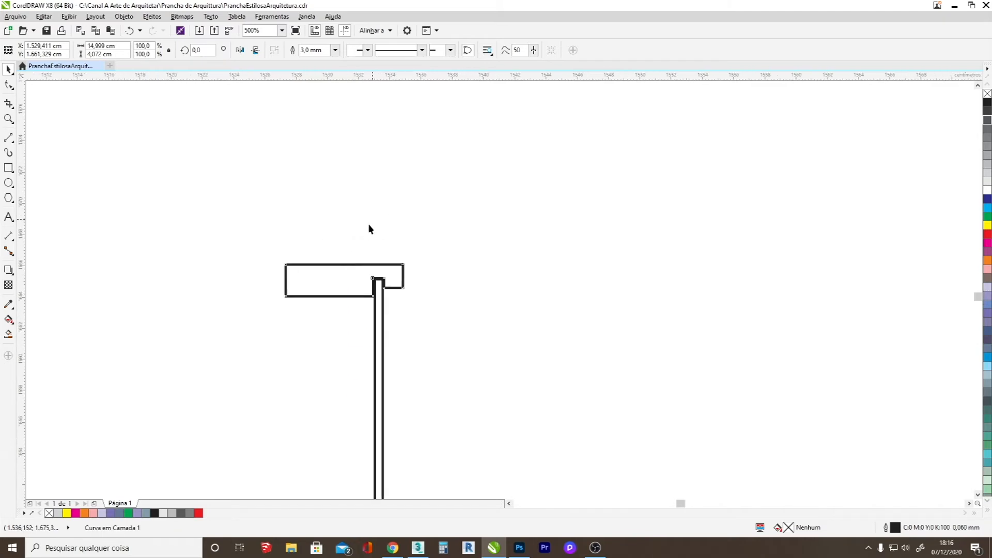
pyautogui.scroll(2, 369, 226)
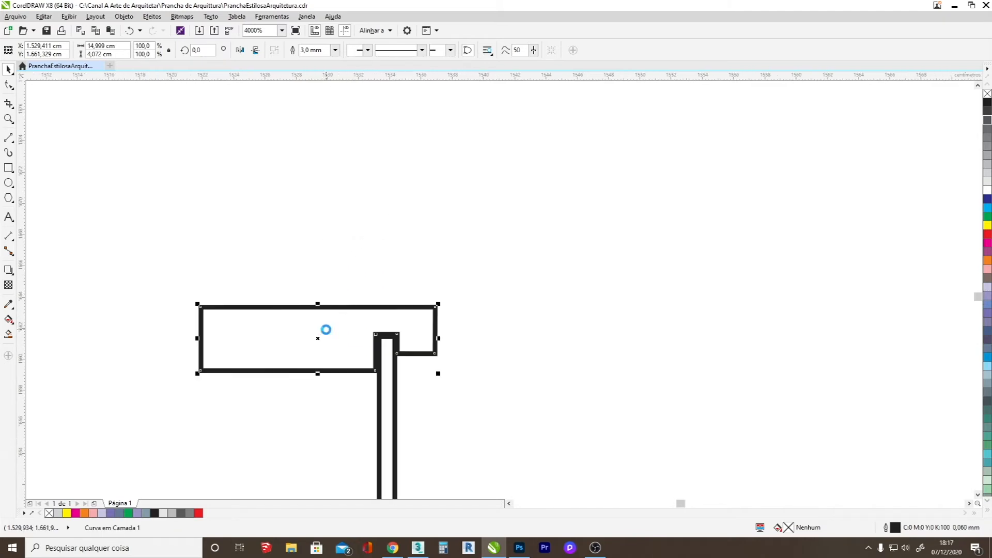
pyautogui.moveTo(317, 372); pyautogui.dragTo(310, 307)
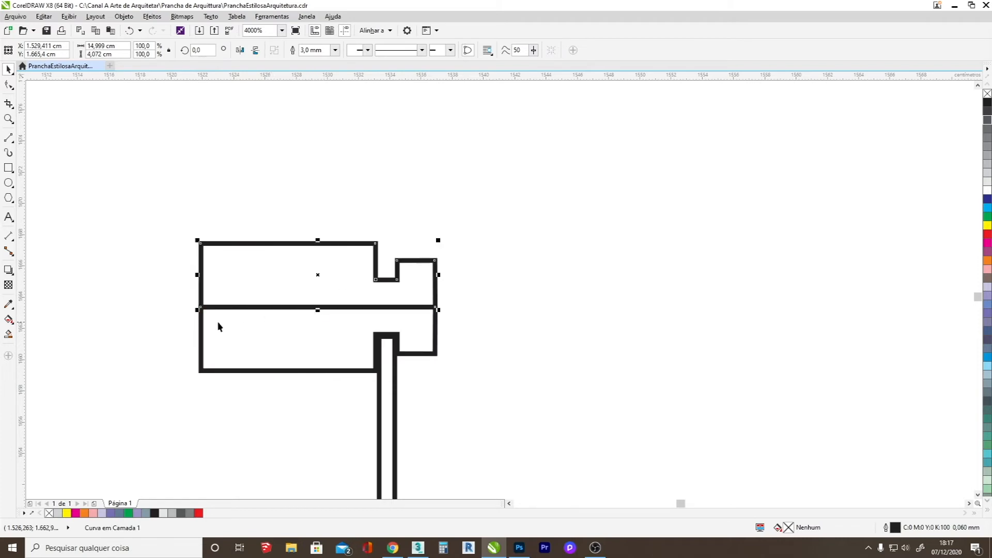
# Delete the dividing lines between the two mirrored profile halves at the strip's upper end.
pyautogui.press('F10')
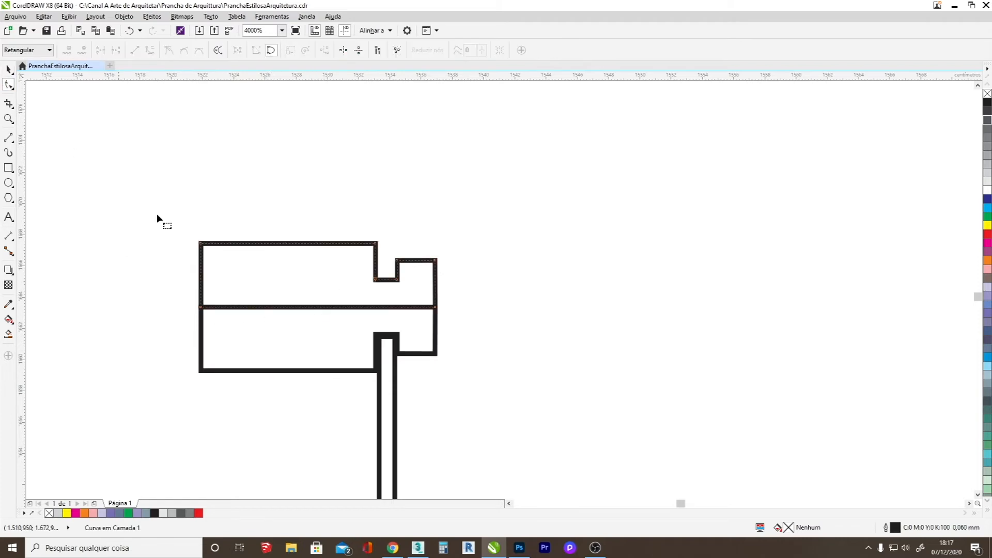
pyautogui.click(266, 309)
pyautogui.press('Delete')
pyautogui.click(201, 325)
pyautogui.press('Delete')
pyautogui.keyDown('shift'); pyautogui.click(232, 243); pyautogui.keyUp('shift')
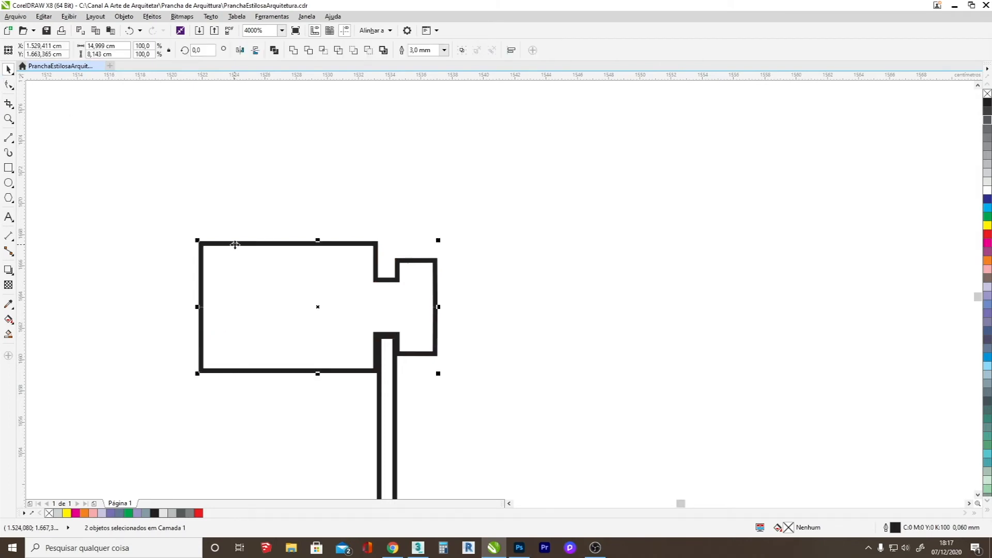
# Join the open end nodes of the two halves to form a single mullion outline with notches on both sides.
pyautogui.press('F10')
pyautogui.scroll(2, 215, 310)
pyautogui.moveTo(156, 298); pyautogui.dragTo(158, 296)
pyautogui.scroll(-2, 158, 296)
pyautogui.scroll(3, 395, 296)
pyautogui.moveTo(405, 310); pyautogui.dragTo(327, 281)
pyautogui.scroll(-3, 370, 312)
# Copy the glazing strip with its mullion upward repeatedly along the plan's right side toward the upper wall.
pyautogui.press('space')
pyautogui.moveTo(254, 242); pyautogui.dragTo(253, 288)
pyautogui.moveTo(253, 379); pyautogui.dragTo(279, 172)
pyautogui.scroll(-1, 241, 312)
pyautogui.scroll(-2, 241, 311)
pyautogui.scroll(3, 251, 307)
pyautogui.scroll(-3, 269, 380)
pyautogui.keyDown('shift'); pyautogui.click(268, 381); pyautogui.keyUp('shift')
pyautogui.scroll(4, 271, 391)
pyautogui.scroll(-7, 347, 364)
pyautogui.scroll(2, 347, 363)
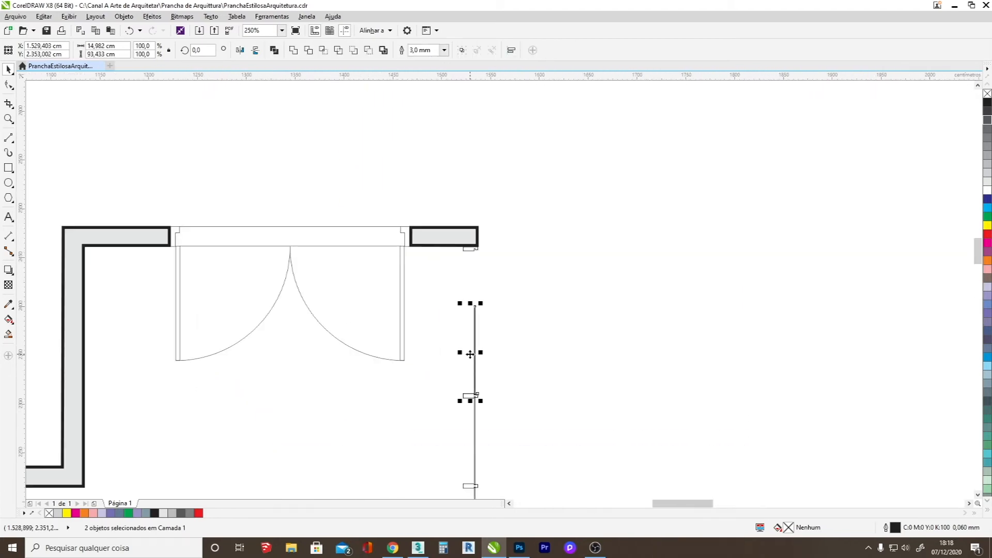
# Move the uppermost strip-and-mullion copy so its strip seats in the notch of the mullion below.
pyautogui.moveTo(472, 356); pyautogui.dragTo(481, 289)
pyautogui.scroll(5, 481, 294)
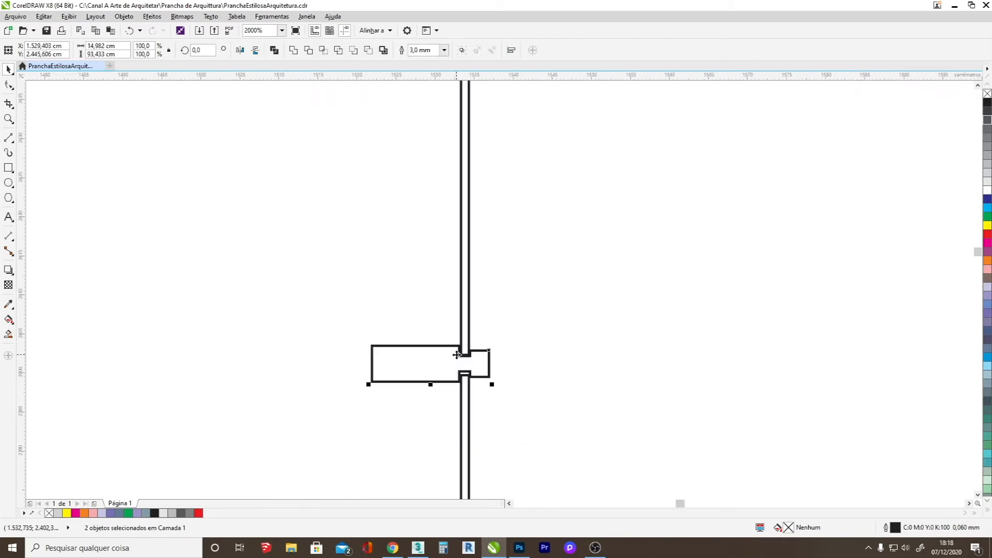
pyautogui.moveTo(479, 357); pyautogui.dragTo(479, 376)
pyautogui.scroll(-2, 479, 377)
pyautogui.click(546, 288)
pyautogui.scroll(-2, 513, 333)
pyautogui.scroll(1, 510, 198)
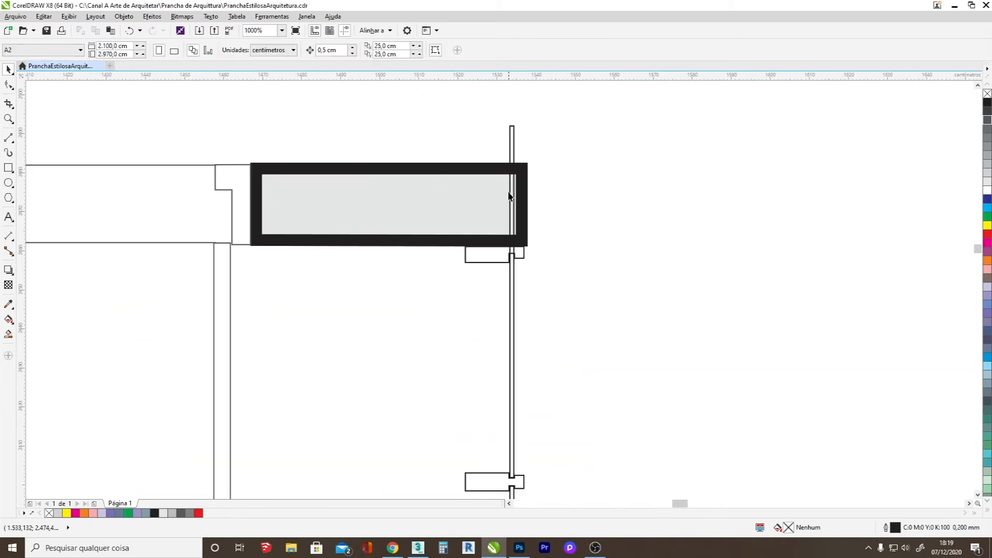
# Shorten the uppermost glazing strip to about 57.4 cm so it ends in the profile under the upper wall.
pyautogui.click(513, 149)
pyautogui.moveTo(511, 123); pyautogui.dragTo(542, 249)
pyautogui.scroll(-5, 533, 259)
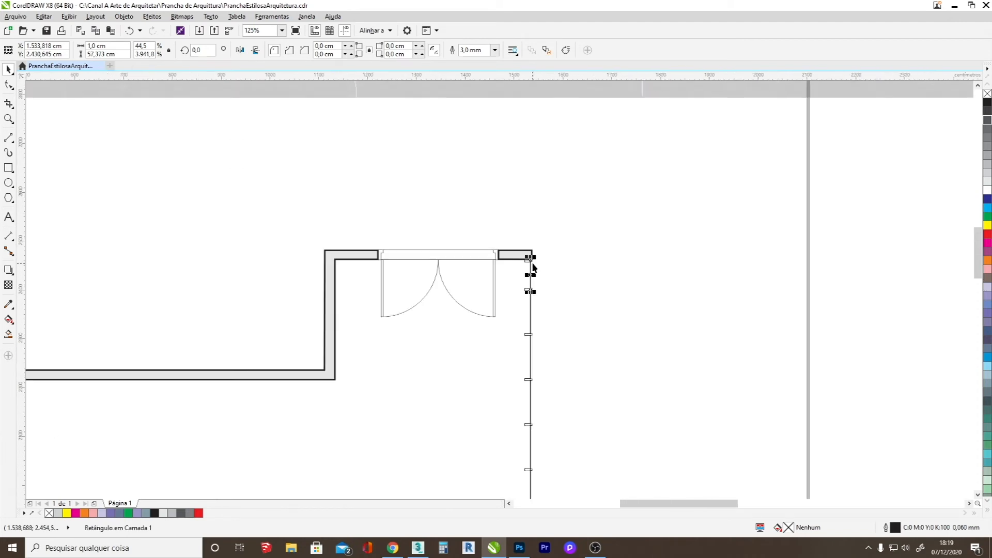
# Copy the lowest glazing strip in place and widen the copy to about 12.8 cm toward the room's interior.
pyautogui.scroll(4, 533, 364)
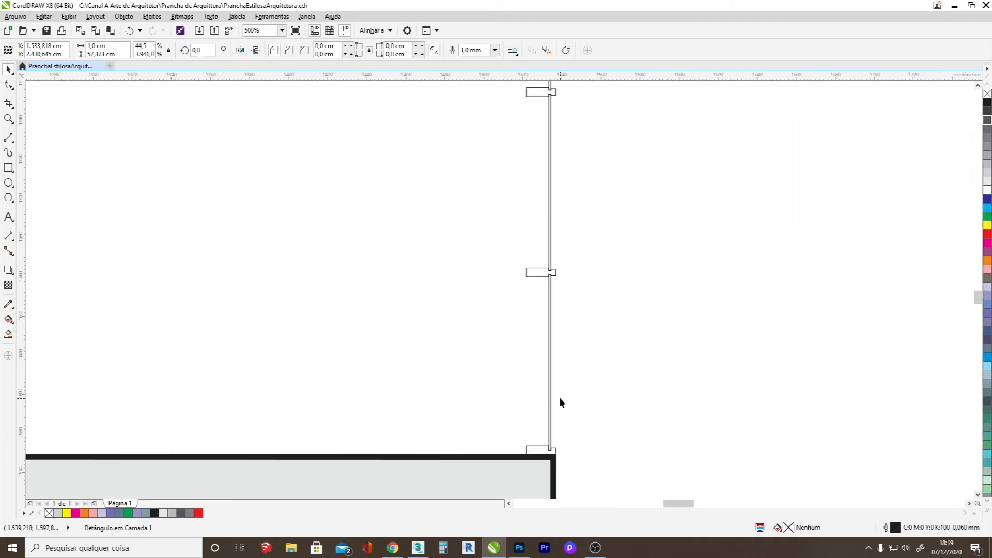
pyautogui.click(549, 390)
pyautogui.moveTo(545, 362); pyautogui.dragTo(522, 364)
pyautogui.scroll(3, 534, 436)
pyautogui.scroll(-2, 534, 436)
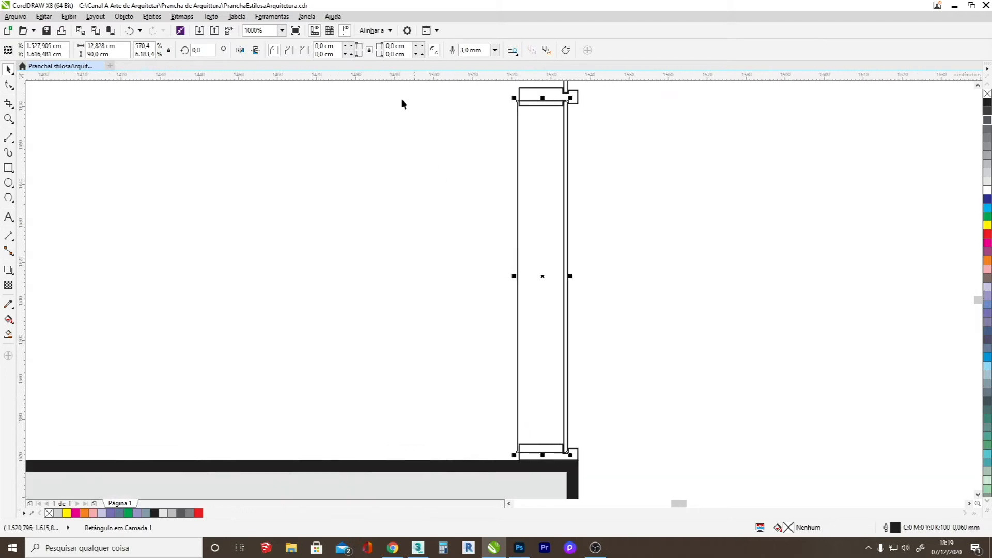
# Set the widened rectangle's outline to 2 mm in 70% black.
pyautogui.click(463, 49)
pyautogui.write('2')
pyautogui.press('Return')
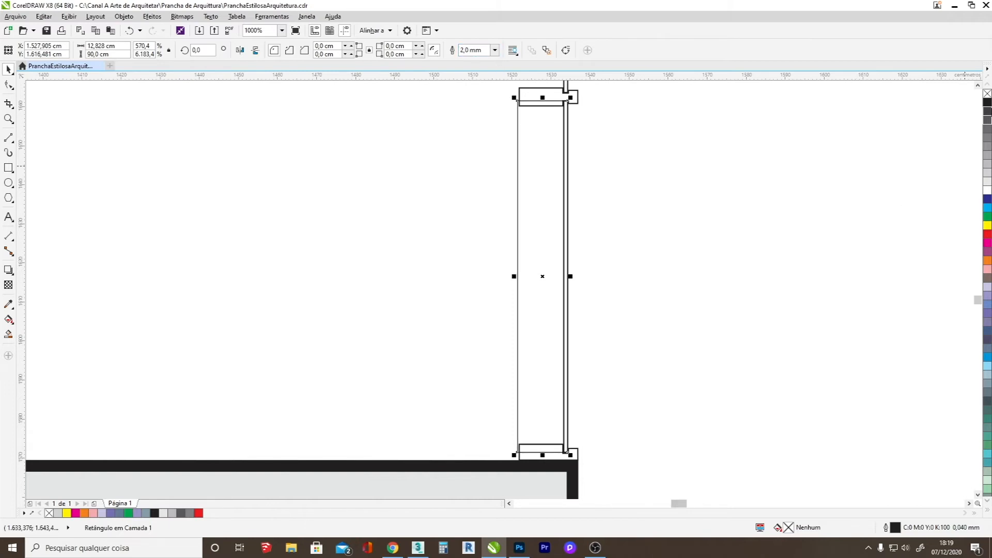
pyautogui.rightClick(987, 132)
# Extend the grey rectangle down to the lower wall and fit its sides to the frame profile, about 14.9 cm wide.
pyautogui.scroll(3, 537, 482)
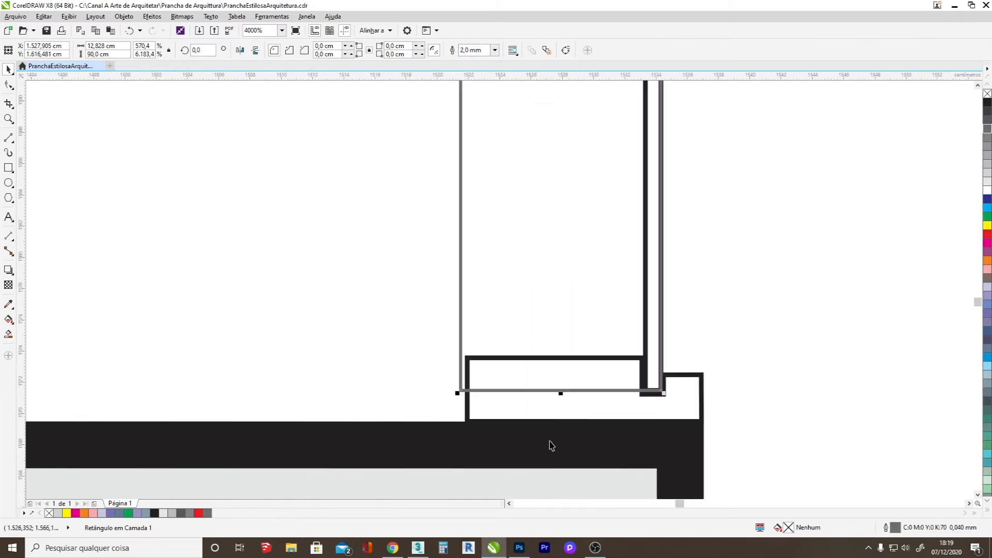
pyautogui.moveTo(559, 394); pyautogui.dragTo(561, 421)
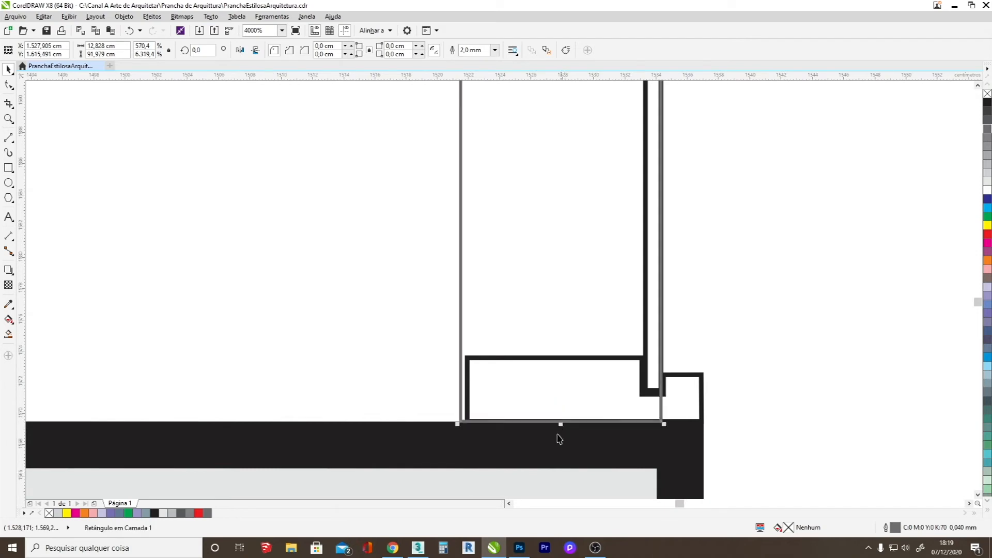
pyautogui.scroll(-1, 557, 429)
pyautogui.scroll(-1, 557, 418)
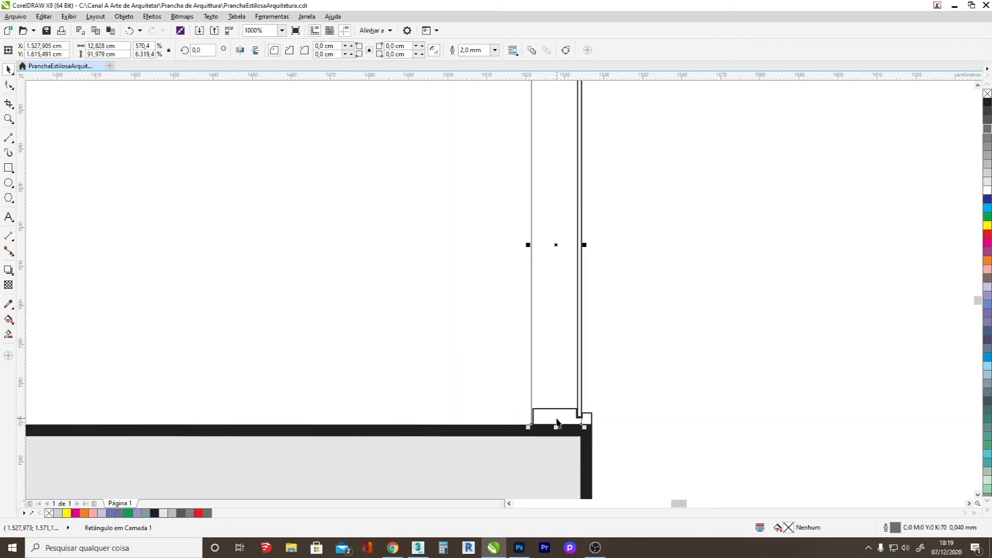
pyautogui.scroll(1, 541, 315)
pyautogui.moveTo(519, 175); pyautogui.dragTo(523, 175)
pyautogui.scroll(-1, 531, 213)
pyautogui.moveTo(581, 192); pyautogui.dragTo(591, 193)
pyautogui.scroll(-6, 548, 375)
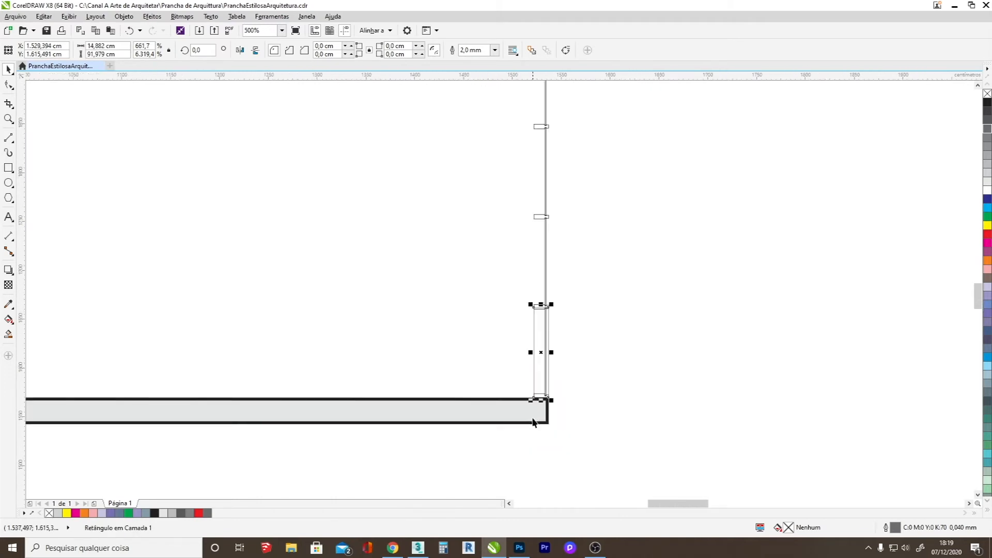
# Stretch the grey rectangle up along the whole glazing row to the underside of the upper wall.
pyautogui.moveTo(538, 375); pyautogui.dragTo(559, 175)
pyautogui.scroll(3, 559, 178)
pyautogui.scroll(5, 551, 239)
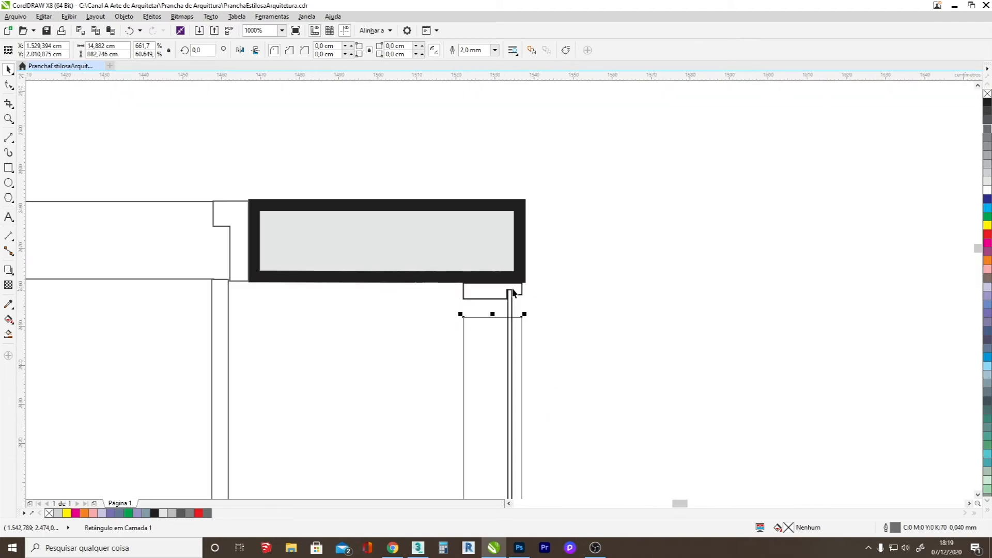
pyautogui.moveTo(494, 317); pyautogui.dragTo(508, 283)
pyautogui.scroll(-4, 508, 283)
pyautogui.scroll(-2, 506, 278)
pyautogui.click(602, 387)
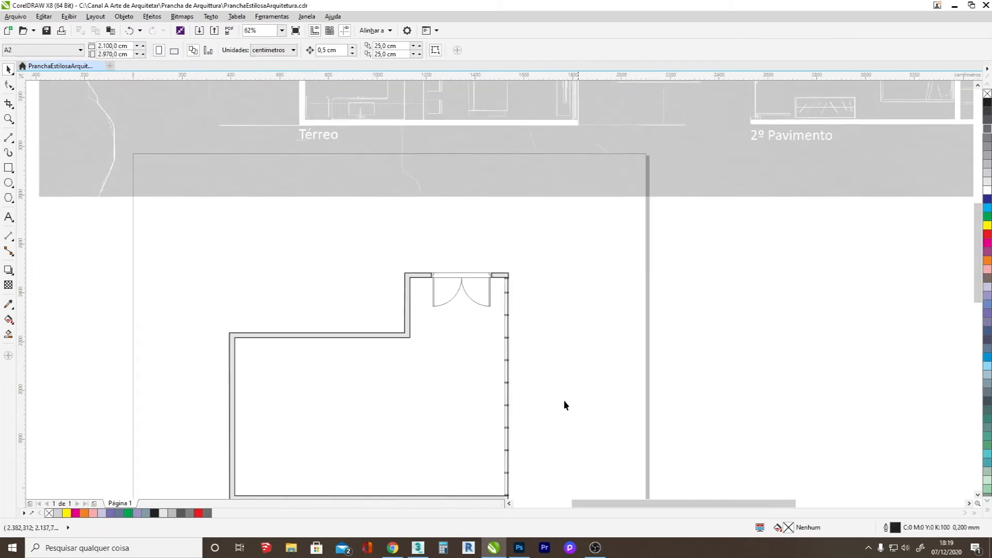
# Draw an upright rectangle about 33 × 180 cm inside the plan, directly below the long upper wall.
pyautogui.scroll(-3, 518, 387)
pyautogui.scroll(5, 509, 403)
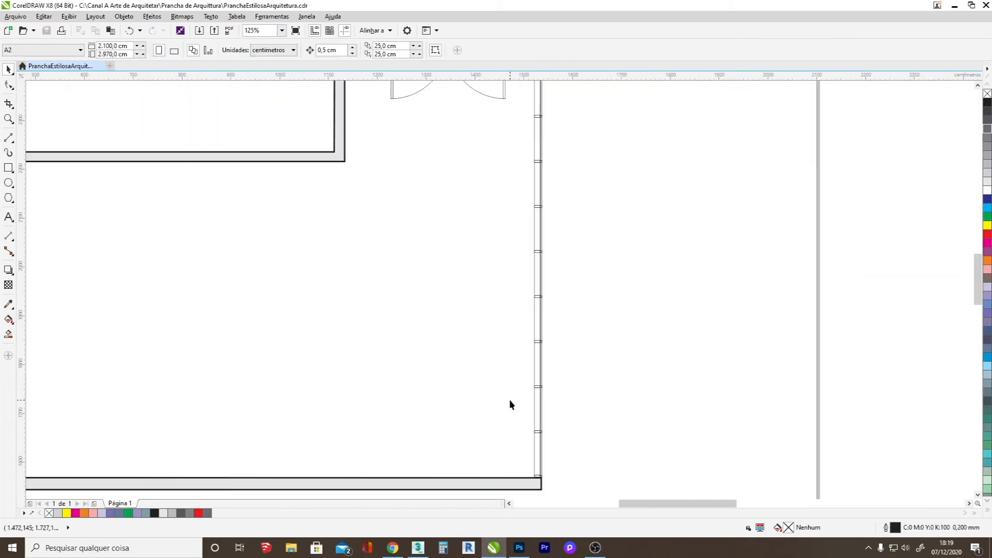
pyautogui.moveTo(977, 280); pyautogui.dragTo(977, 273)
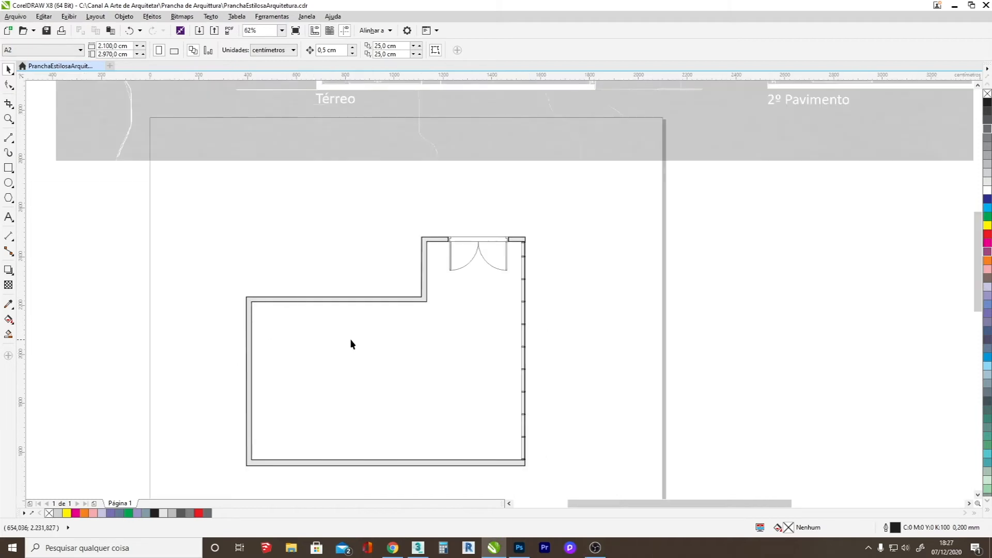
pyautogui.click(8, 168)
pyautogui.scroll(2, 317, 329)
pyautogui.moveTo(288, 277); pyautogui.dragTo(305, 366)
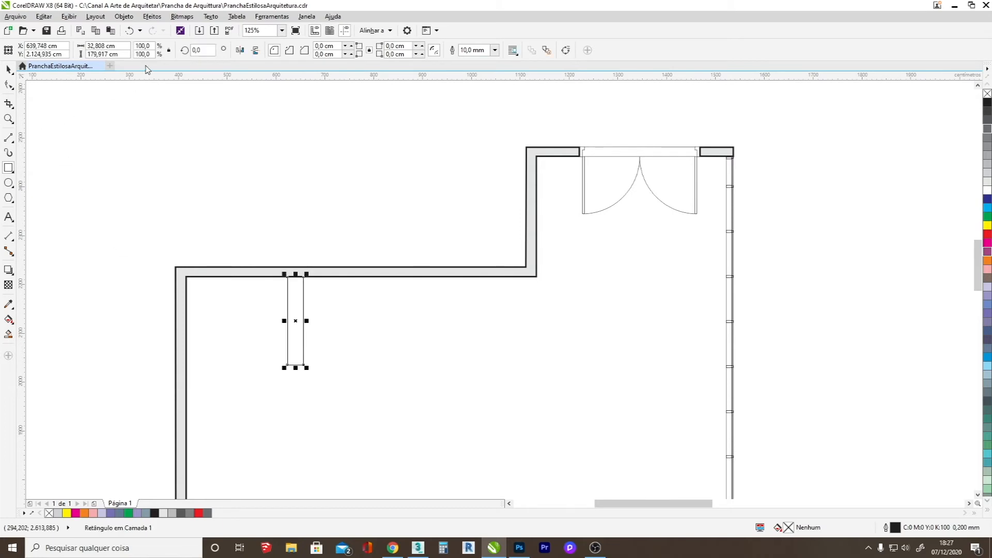
# Set the new rectangle's height to 150 cm and its width to 28 cm.
pyautogui.click(102, 54)
pyautogui.write('150')
pyautogui.press('Return')
pyautogui.click(101, 46)
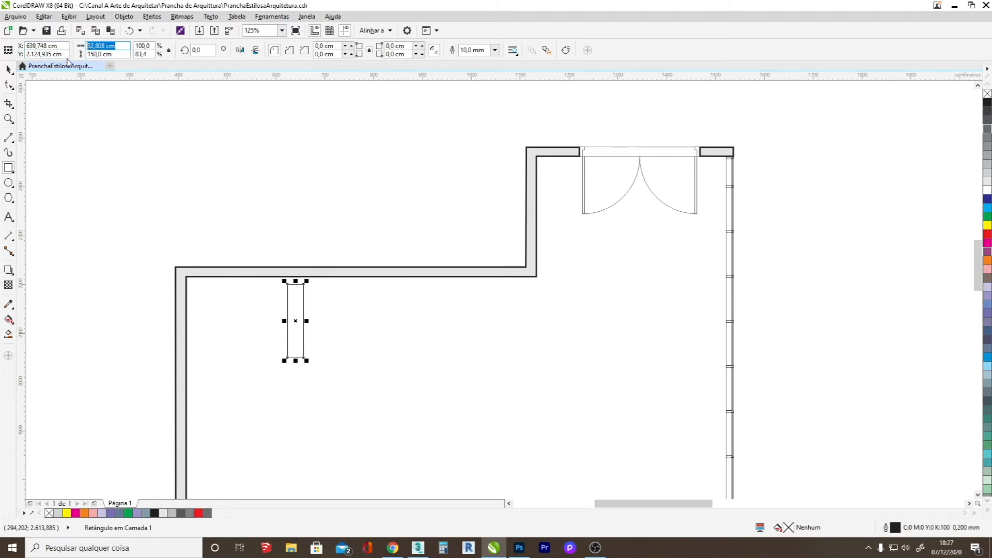
pyautogui.write('28')
pyautogui.press('Return')
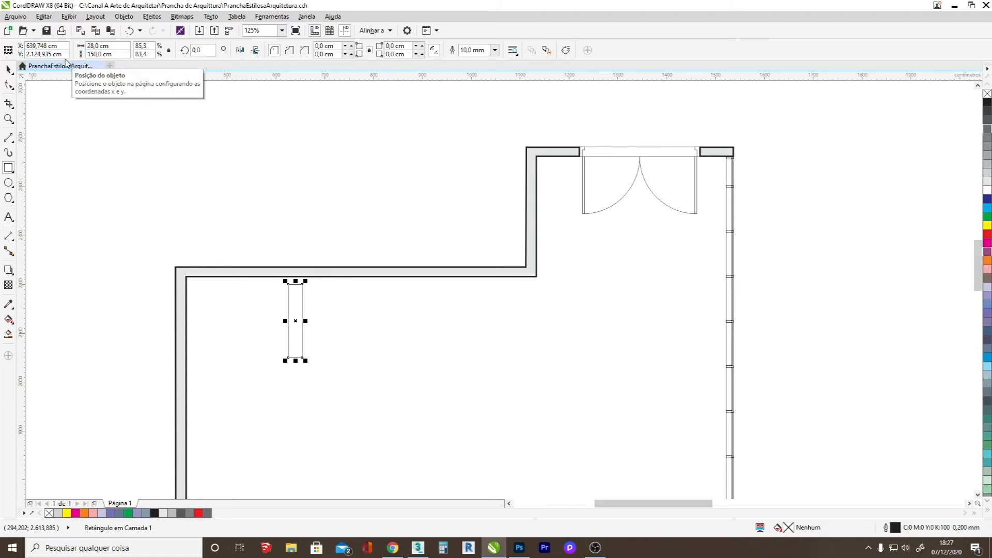
# Move the 28 × 150 cm rectangle about 120 cm to the right, below the long upper wall.
pyautogui.scroll(-4, 287, 354)
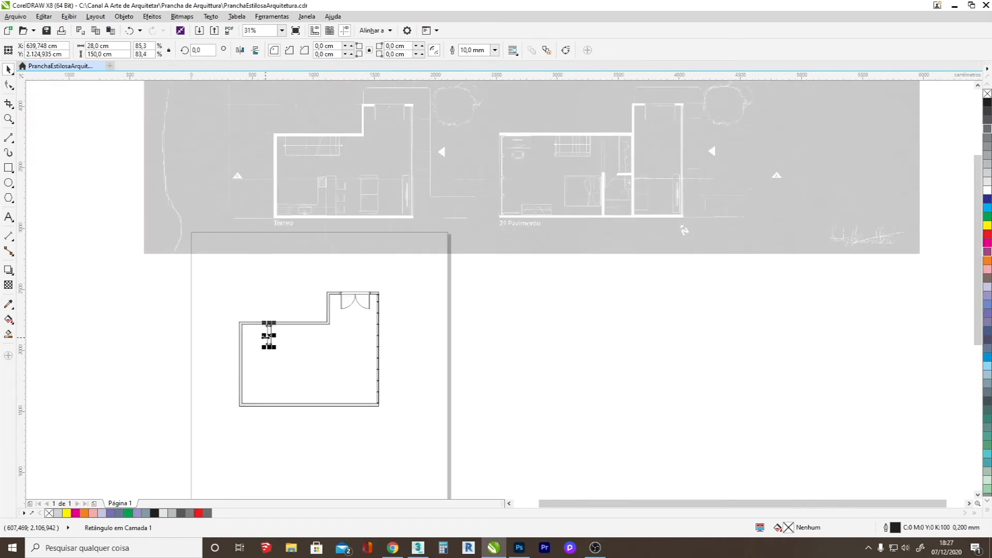
pyautogui.moveTo(269, 340); pyautogui.dragTo(304, 356)
pyautogui.scroll(6, 300, 150)
pyautogui.scroll(-2, 312, 154)
pyautogui.scroll(-4, 320, 164)
pyautogui.scroll(4, 304, 355)
pyautogui.scroll(-4, 304, 356)
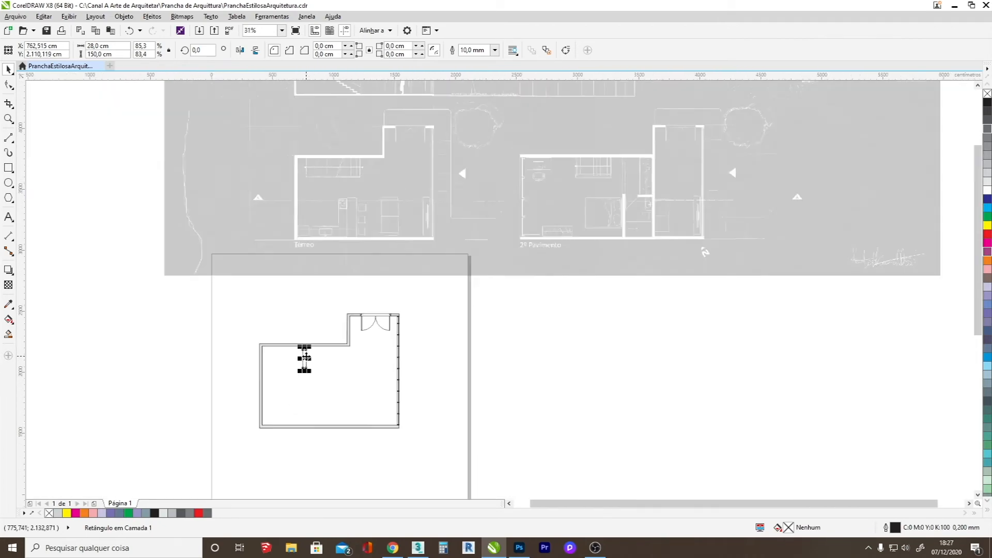
pyautogui.scroll(4, 298, 370)
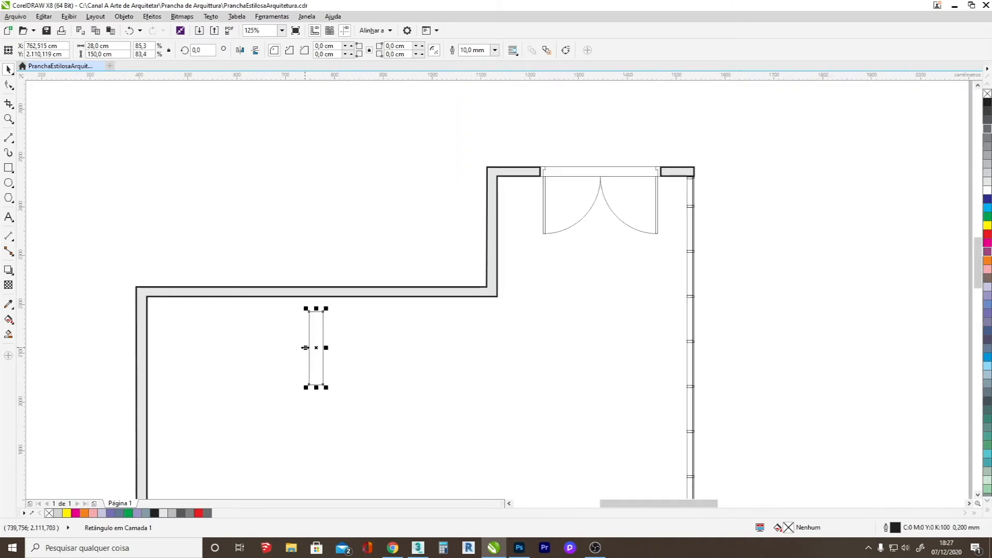
pyautogui.scroll(2, 319, 345)
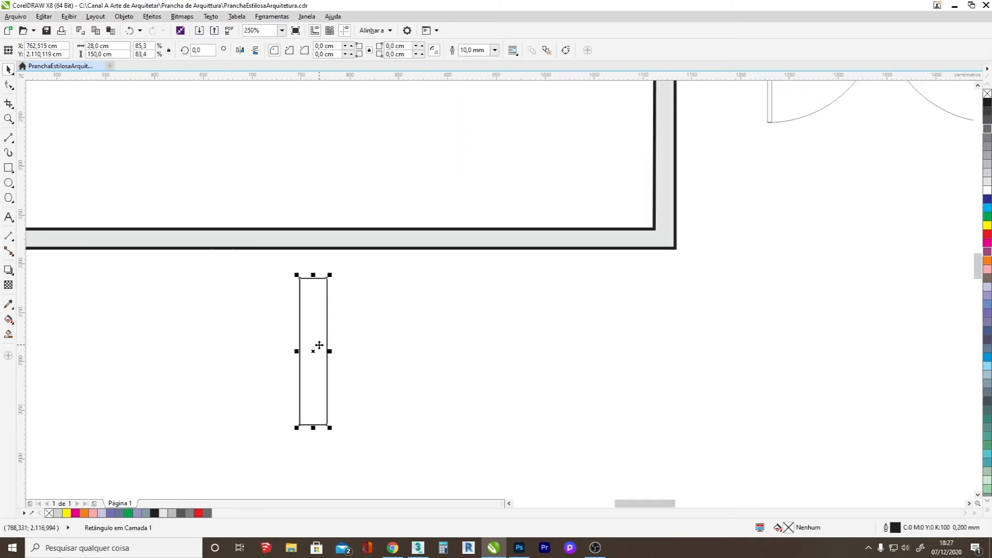
# Try placing two copies of the stair tread side by side against the original's right edge.
pyautogui.moveTo(311, 357); pyautogui.dragTo(378, 337)
pyautogui.scroll(4, 345, 348)
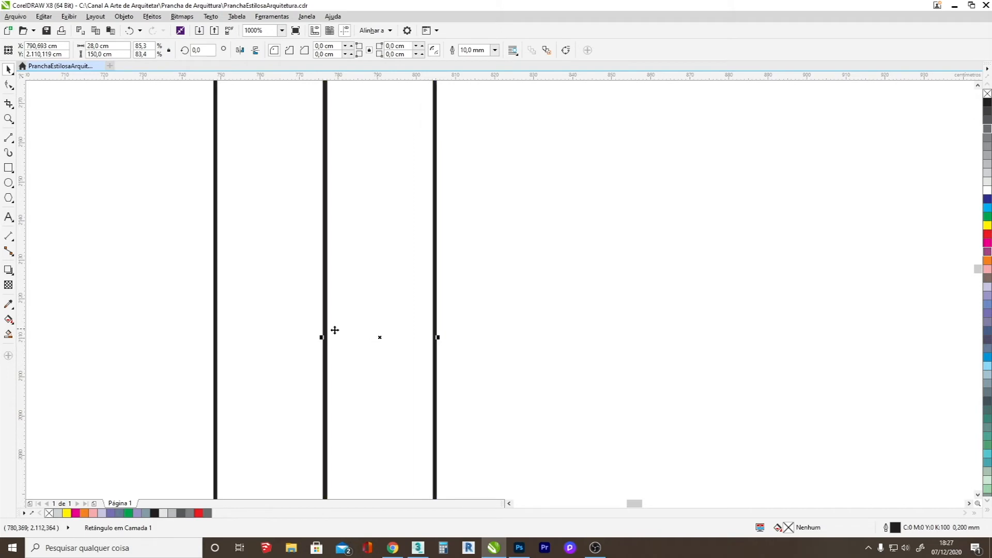
pyautogui.scroll(-4, 340, 329)
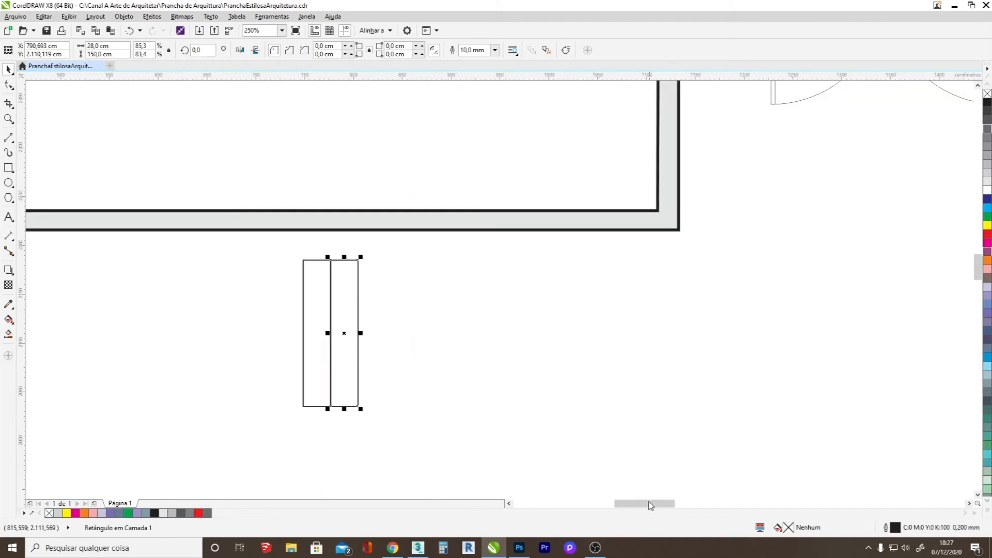
pyautogui.moveTo(346, 336); pyautogui.dragTo(372, 339)
pyautogui.click(403, 354)
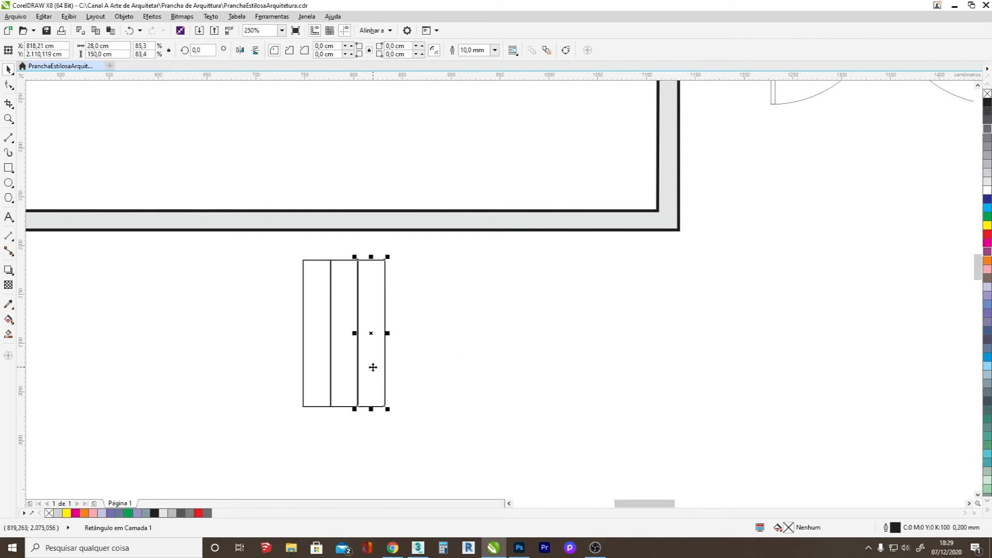
# Try adding a fourth tread to the row, undo the misplaced copy and duplicate the last tread instead.
pyautogui.moveTo(369, 335); pyautogui.dragTo(397, 339)
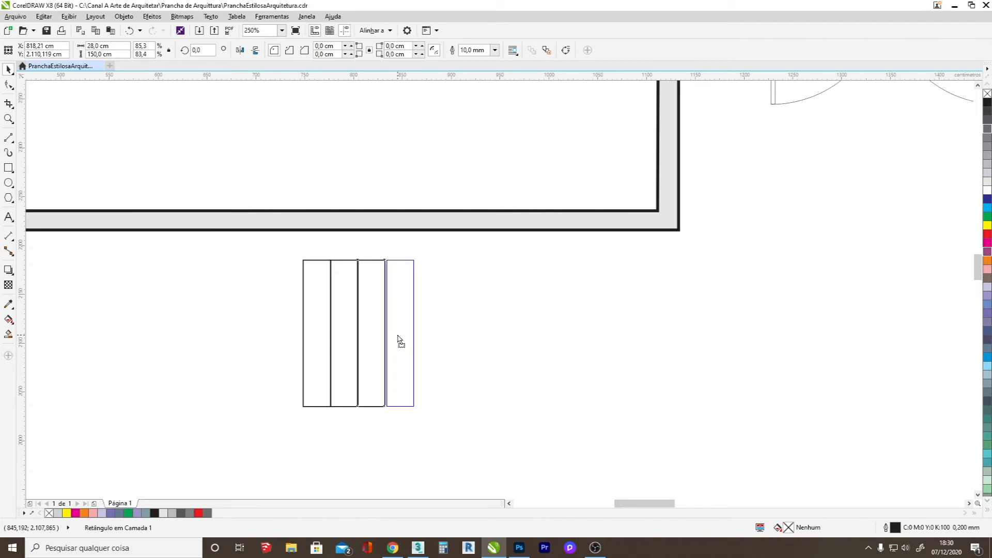
pyautogui.click(400, 336)
pyautogui.click(378, 335)
pyautogui.moveTo(378, 335); pyautogui.dragTo(408, 326)
pyautogui.hotkey('ctrl', 'z')
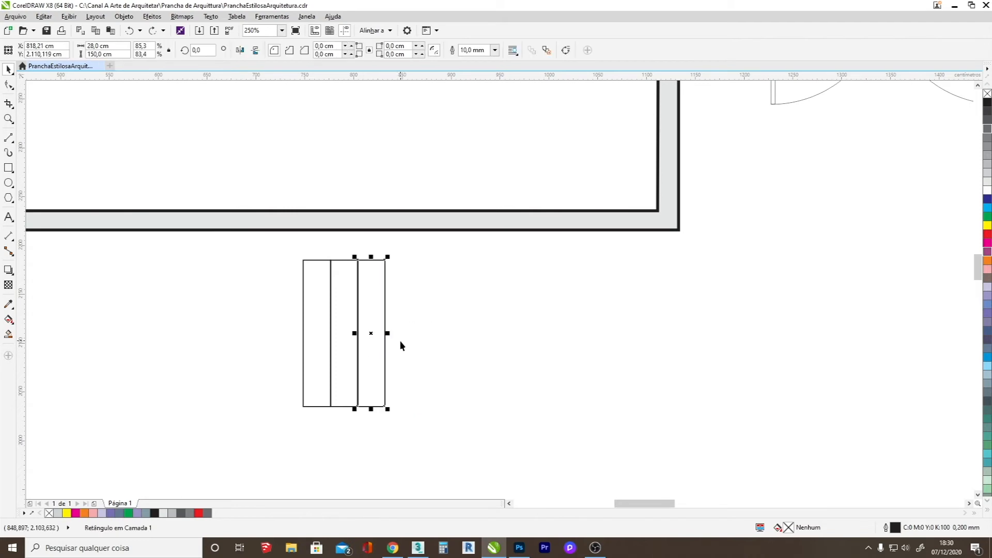
pyautogui.hotkey('ctrl', 'd')
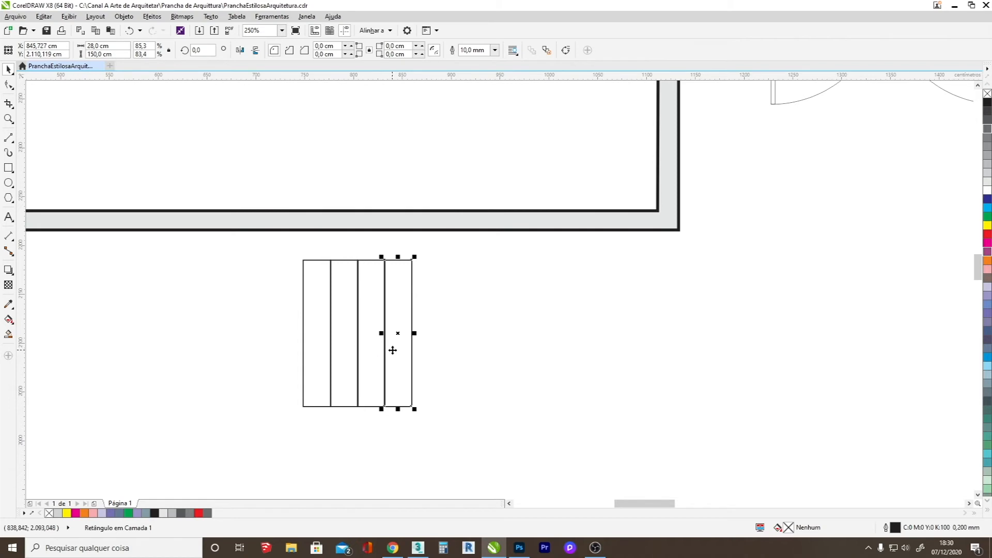
# Delete the three copied treads, keeping only the original rectangle.
pyautogui.press('Delete')
pyautogui.click(370, 342)
pyautogui.press('Delete')
pyautogui.click(347, 348)
pyautogui.press('Delete')
# Copy the remaining tread rectangle so the copy sits flush against its right edge.
pyautogui.click(318, 356)
pyautogui.scroll(2, 320, 354)
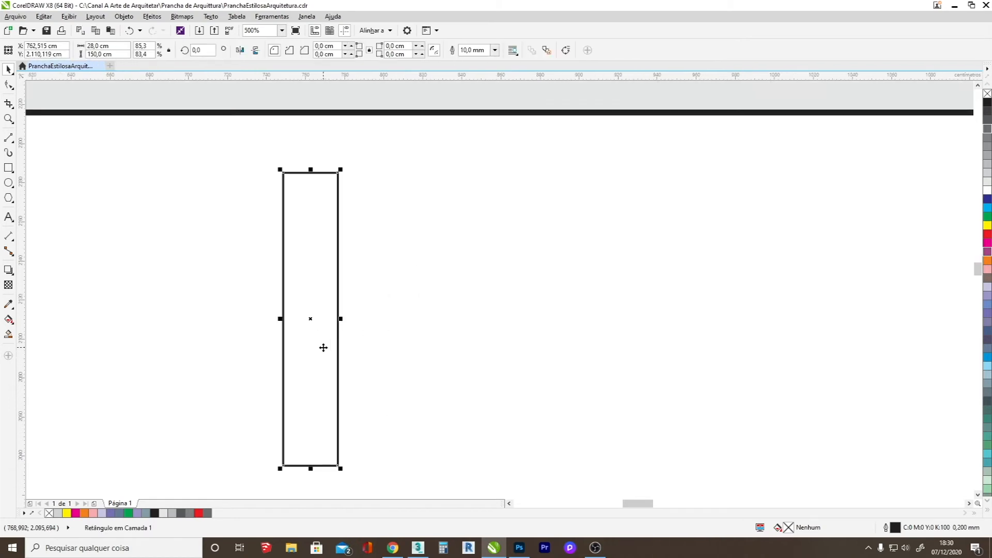
pyautogui.moveTo(307, 326); pyautogui.dragTo(360, 321)
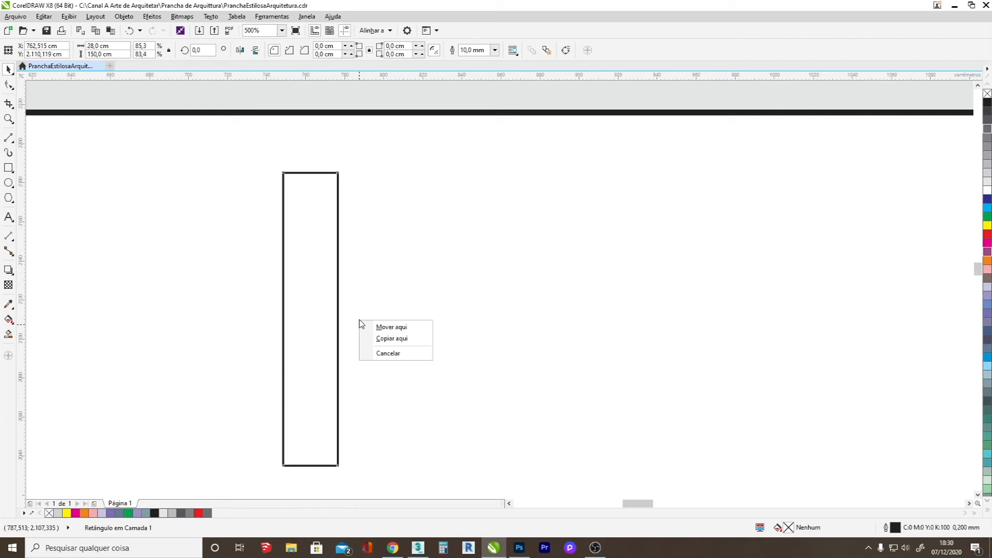
pyautogui.click(390, 340)
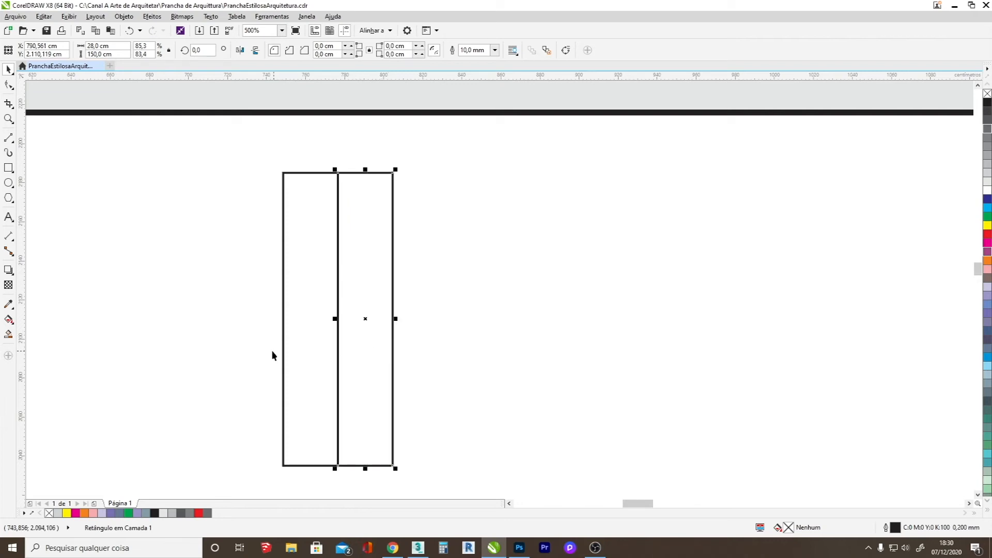
# Repeat the tread copy to the right until the stair row has 17 treads.
pyautogui.scroll(-1, 263, 355)
pyautogui.hotkey('ctrl', 'r')
pyautogui.hotkey('ctrl', 'r')
pyautogui.hotkey('ctrl', 'r')
pyautogui.hotkey('ctrl', 'r')
pyautogui.hotkey('ctrl', 'r')
pyautogui.hotkey('ctrl', 'r')
pyautogui.hotkey('ctrl', 'r')
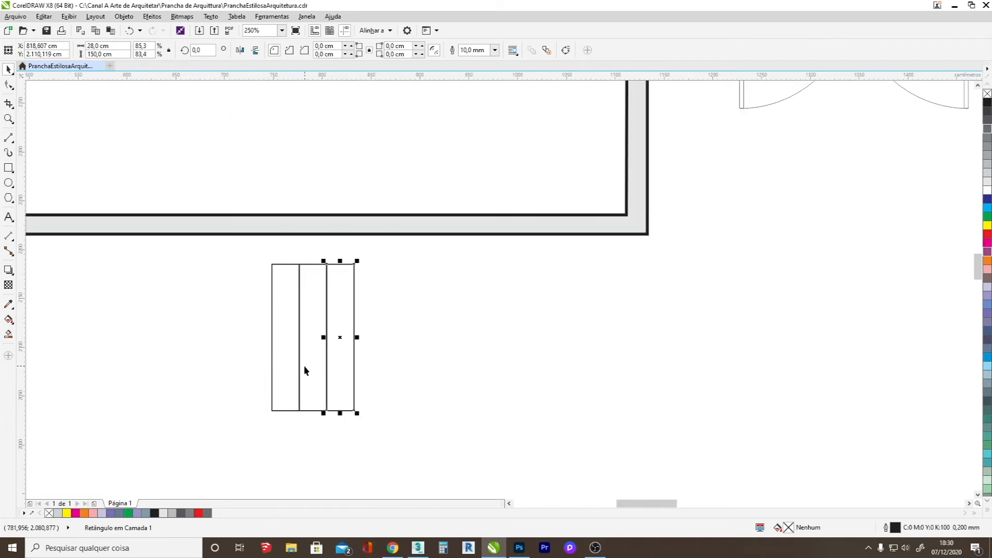
pyautogui.hotkey('ctrl', 'r')
pyautogui.hotkey('ctrl', 'r')
pyautogui.hotkey('ctrl', 'r')
pyautogui.hotkey('ctrl', 'r')
pyautogui.hotkey('ctrl', 'r')
pyautogui.hotkey('ctrl', 'r')
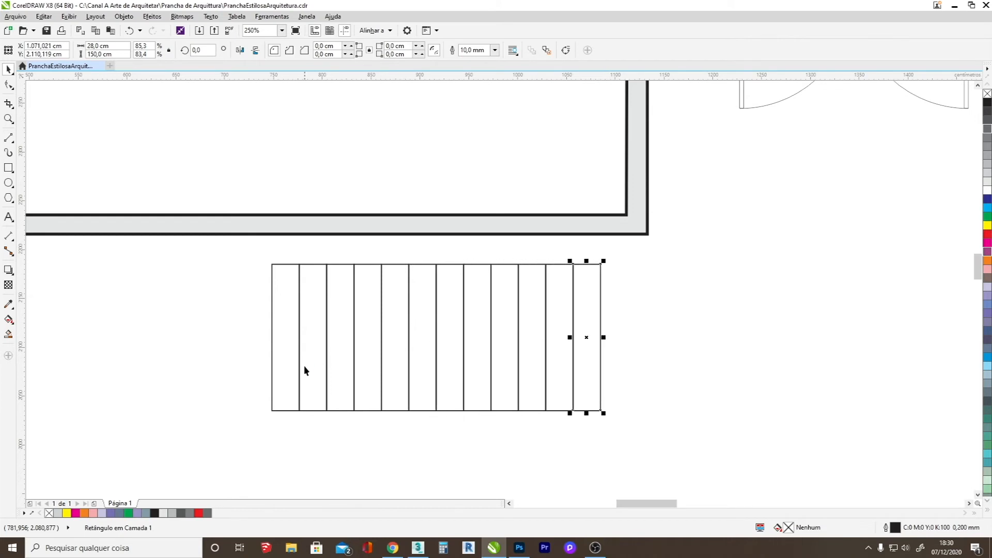
pyautogui.scroll(-1, 303, 366)
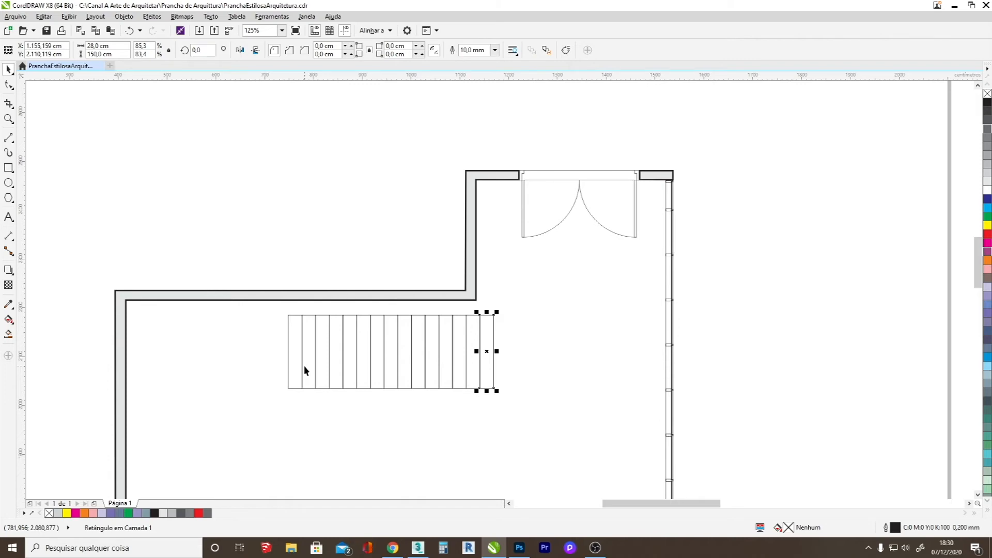
# Move all 17 treads against the underside of the long upper wall and about 160 cm back to the left.
pyautogui.moveTo(267, 270); pyautogui.dragTo(591, 431)
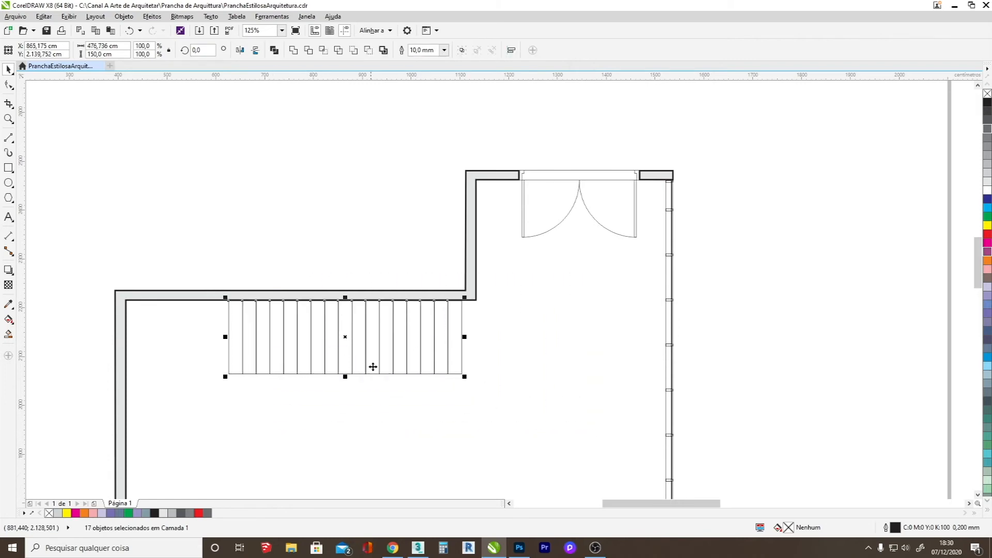
pyautogui.scroll(-2, 376, 384)
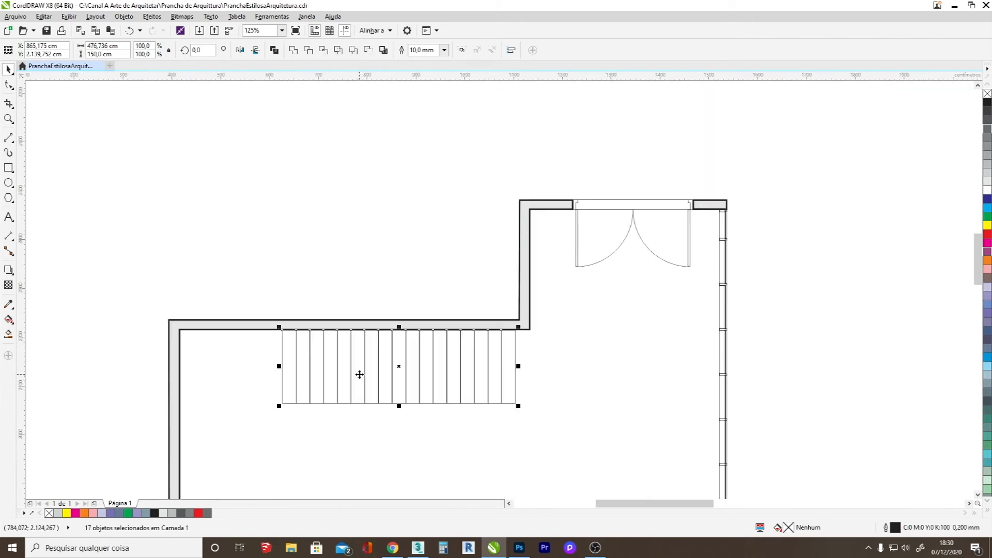
pyautogui.scroll(2, 361, 374)
pyautogui.moveTo(378, 370); pyautogui.dragTo(299, 370)
# Draw a thin handrail rectangle about 493 × 4 cm across the lower ends of the treads.
pyautogui.scroll(-2, 322, 387)
pyautogui.scroll(-1, 322, 388)
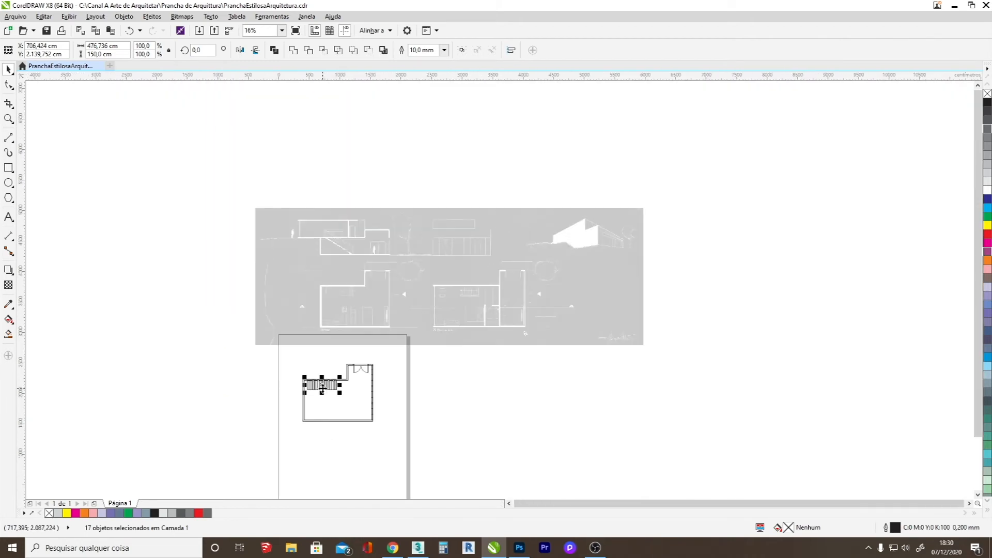
pyautogui.moveTo(460, 312); pyautogui.dragTo(460, 313)
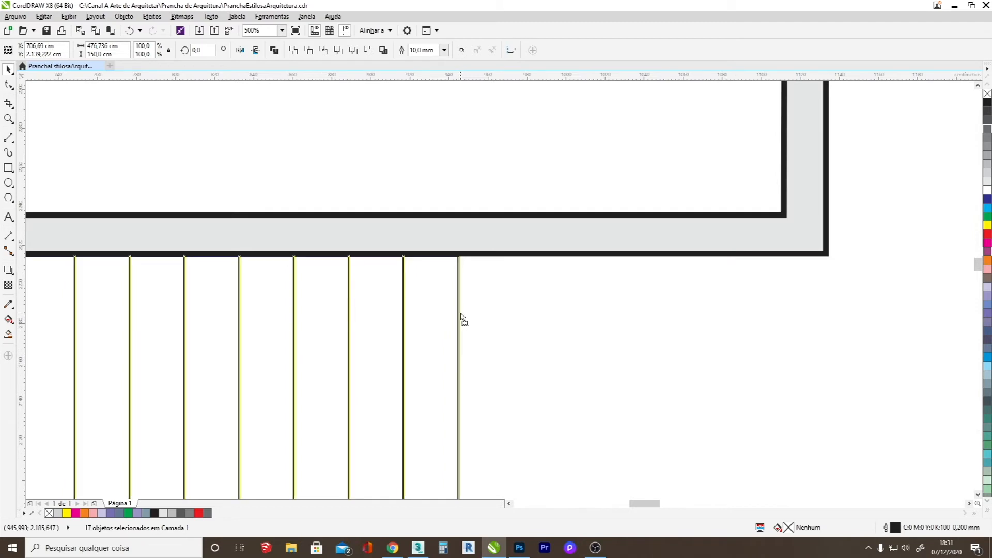
pyautogui.scroll(-1, 460, 313)
pyautogui.scroll(-1, 460, 314)
pyautogui.click(8, 168)
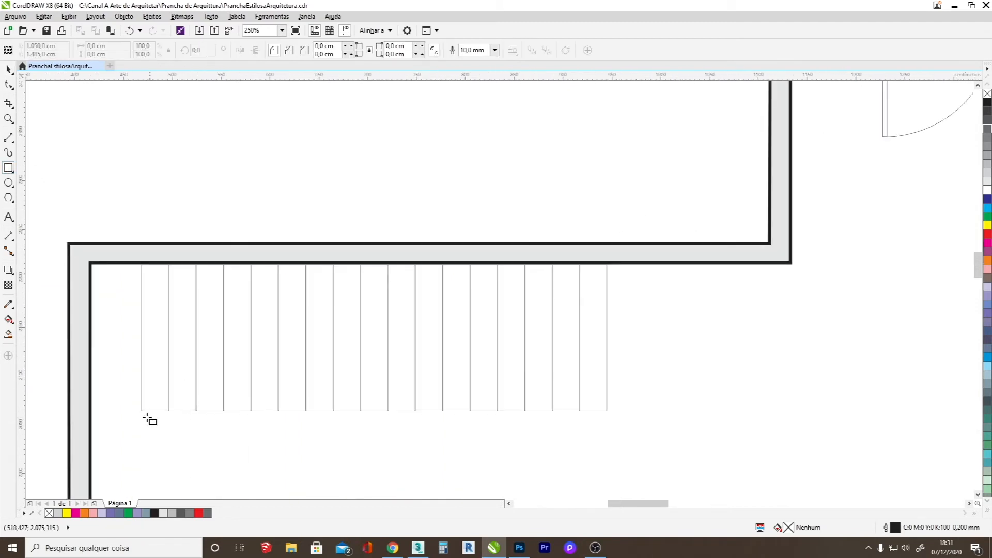
pyautogui.moveTo(134, 407); pyautogui.dragTo(616, 404)
# Give the handrail a 5.0 mm outline in 80% black and a white fill.
pyautogui.click(494, 50)
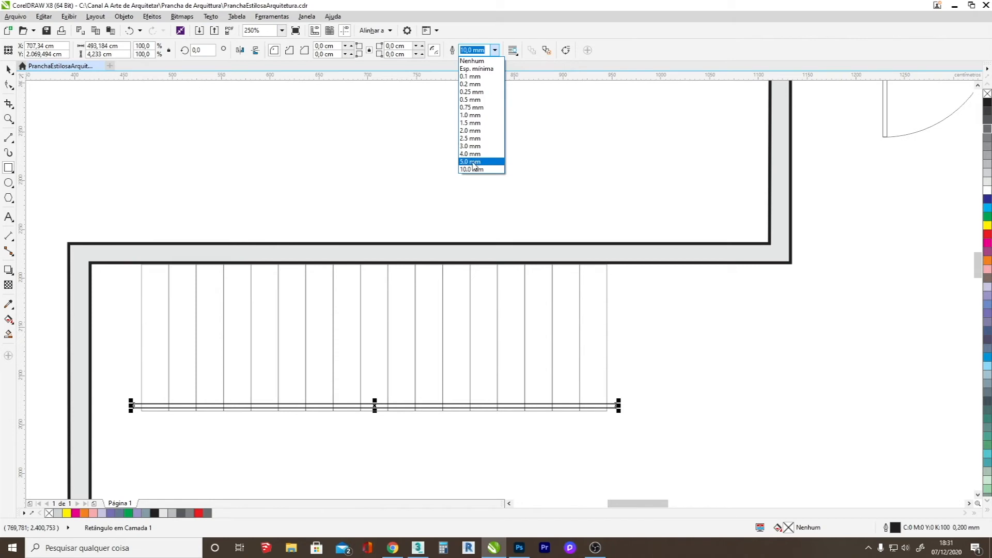
pyautogui.click(471, 161)
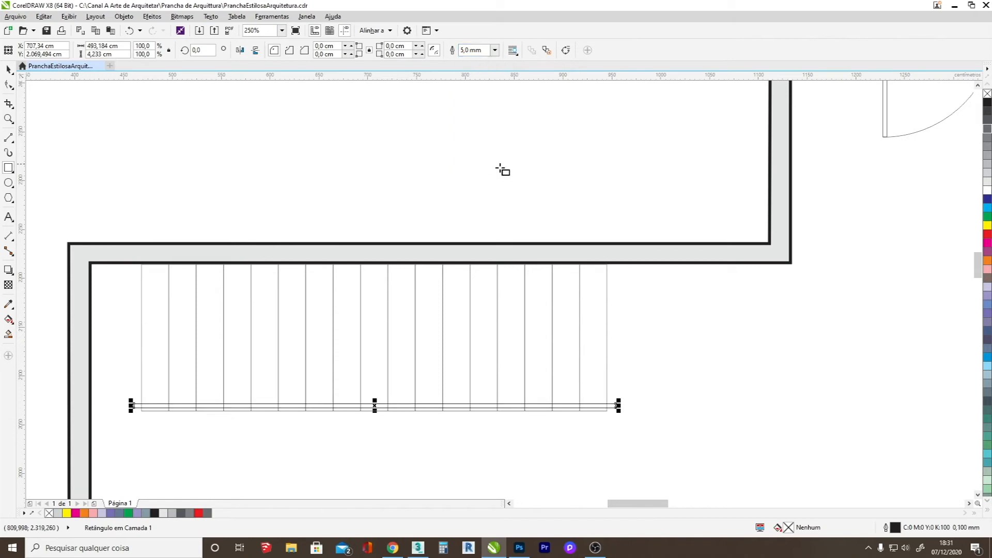
pyautogui.click(986, 193)
pyautogui.scroll(3, 418, 407)
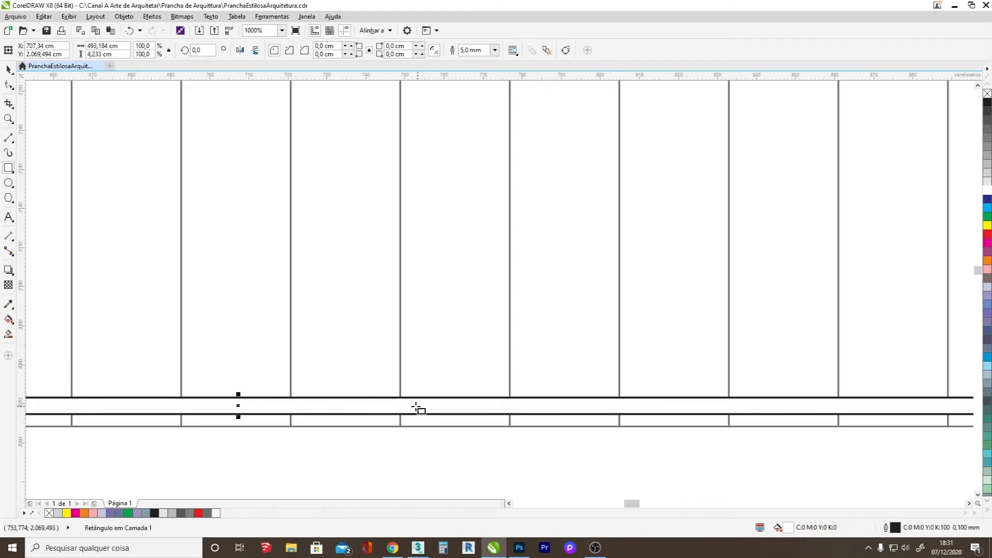
pyautogui.scroll(-4, 413, 407)
pyautogui.scroll(2, 454, 412)
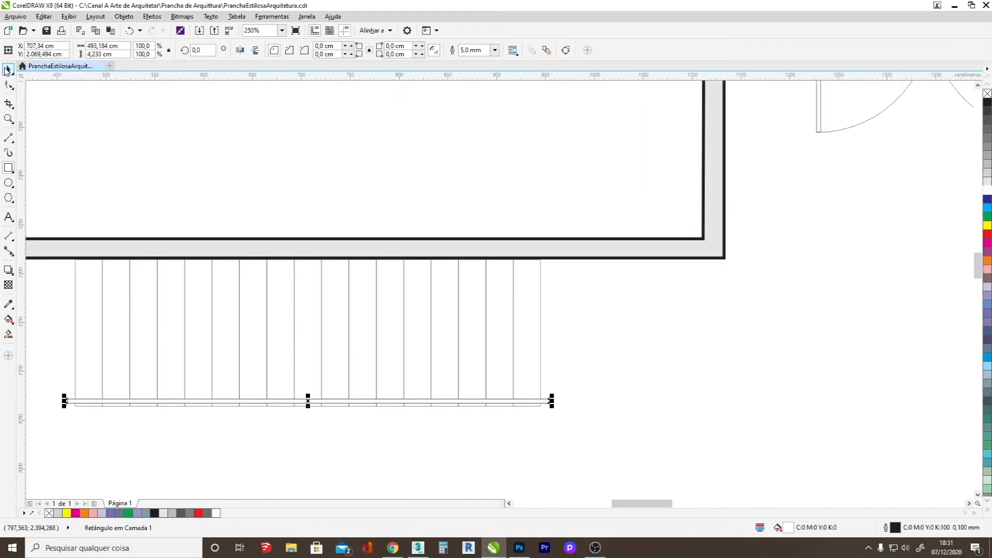
pyautogui.rightClick(986, 120)
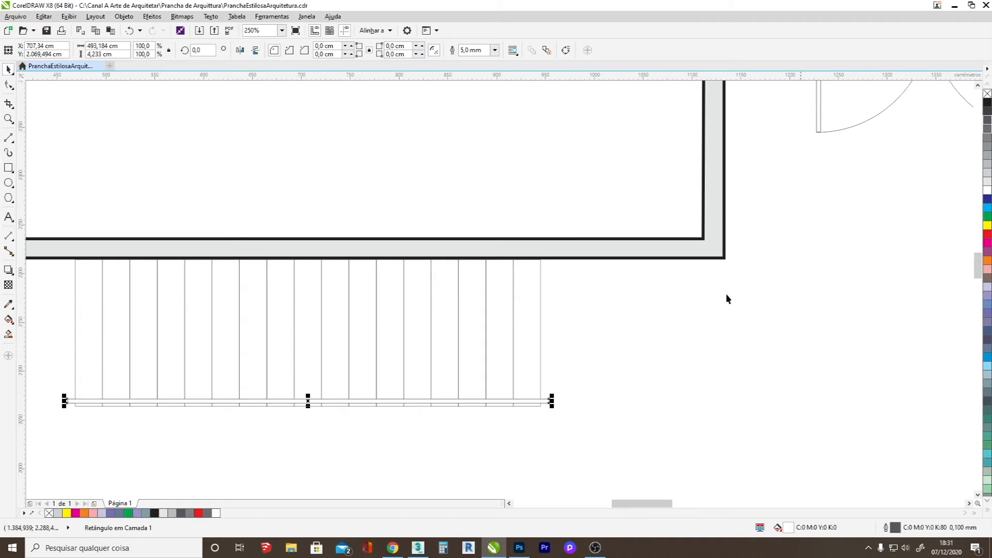
pyautogui.click(275, 418)
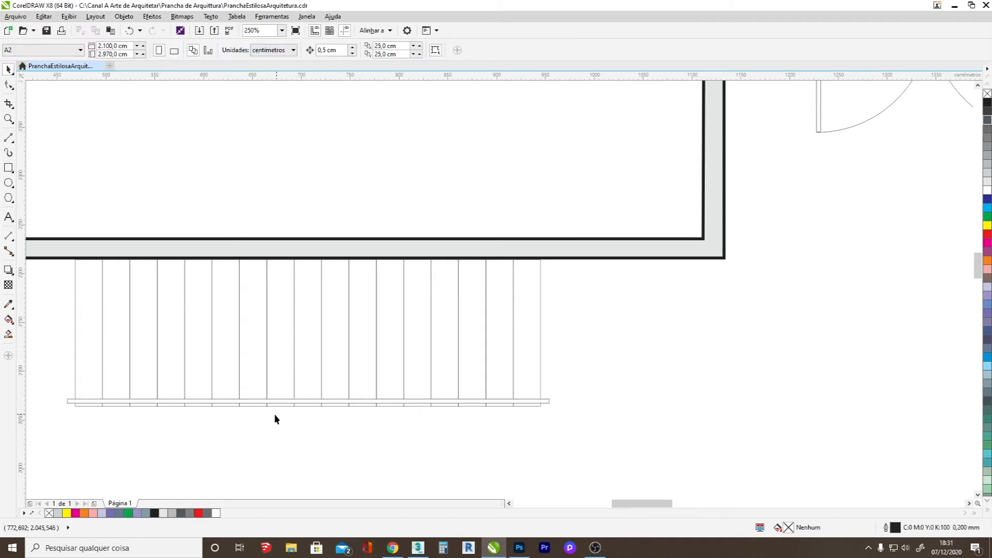
# Add a mirrored copy of the handrail as a short piece at its right end, and shorten that piece.
pyautogui.click(179, 400)
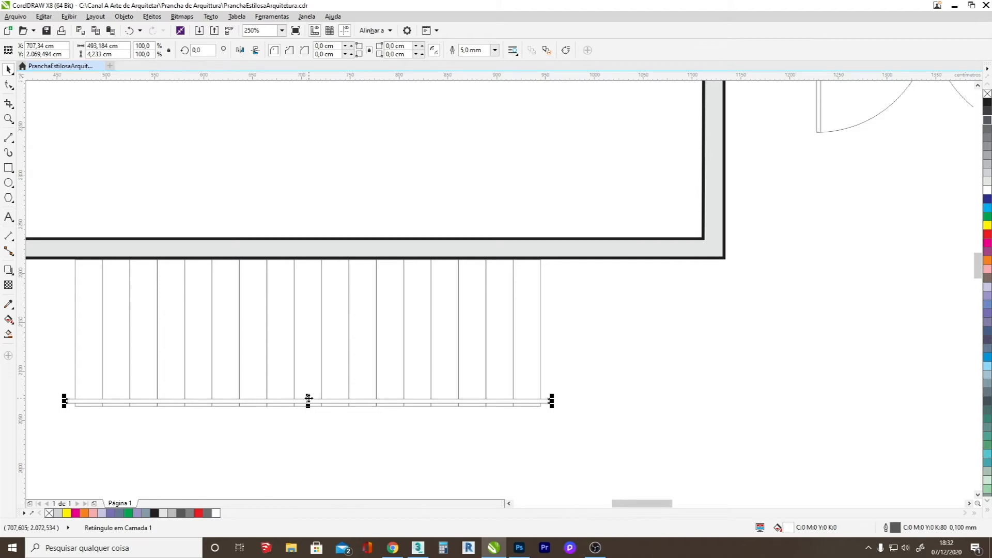
pyautogui.moveTo(64, 401); pyautogui.dragTo(569, 406)
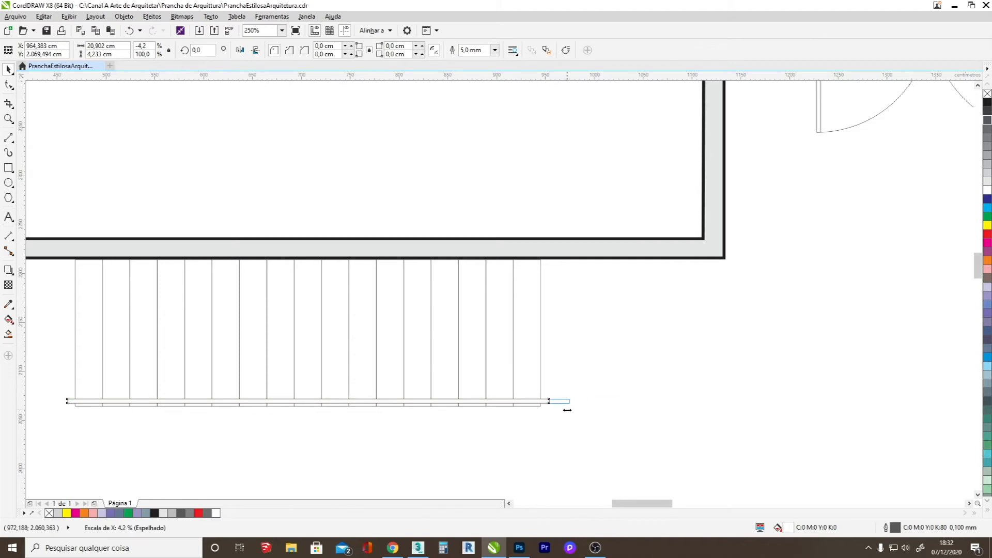
pyautogui.click(577, 413)
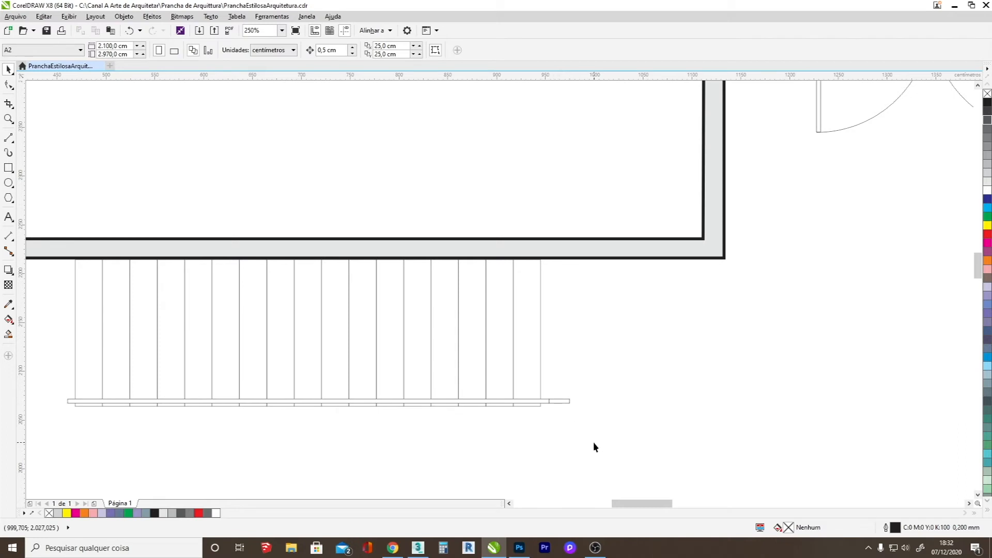
pyautogui.click(562, 401)
pyautogui.moveTo(572, 401); pyautogui.dragTo(561, 401)
pyautogui.click(541, 447)
# Break the combined stair-tread curve apart into separate treads.
pyautogui.click(265, 358)
pyautogui.scroll(-2, 265, 359)
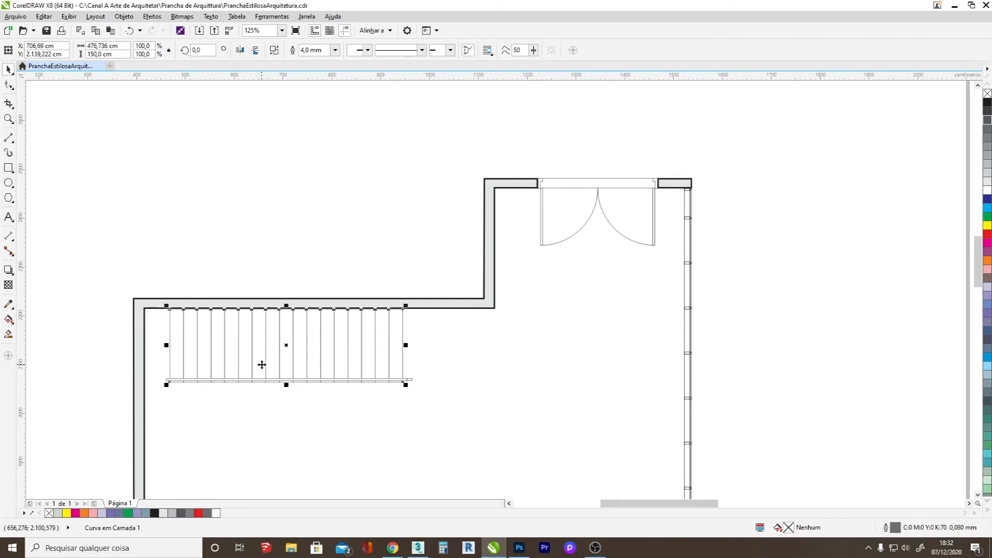
pyautogui.rightClick(263, 366)
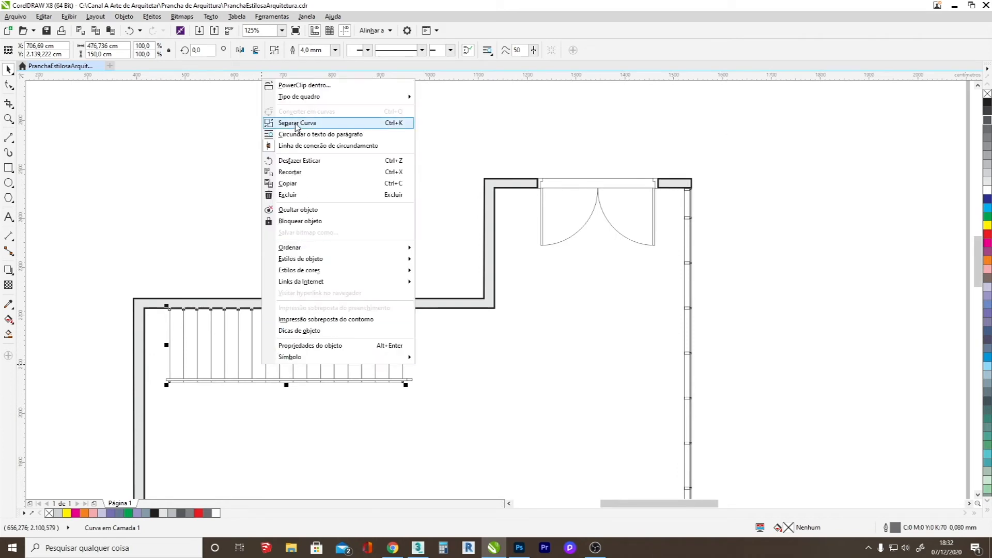
pyautogui.click(296, 123)
pyautogui.click(172, 337)
pyautogui.hotkey('ctrl', 'z')
# Select the eight leftmost treads and combine them into one curve.
pyautogui.keyDown('shift'); pyautogui.click(195, 348); pyautogui.keyUp('shift')
pyautogui.keyDown('shift'); pyautogui.click(208, 354); pyautogui.keyUp('shift')
pyautogui.keyDown('shift'); pyautogui.click(221, 354); pyautogui.keyUp('shift')
pyautogui.keyDown('shift'); pyautogui.click(235, 355); pyautogui.keyUp('shift')
pyautogui.keyDown('shift'); pyautogui.click(248, 356); pyautogui.keyUp('shift')
pyautogui.keyDown('shift'); pyautogui.click(262, 360); pyautogui.keyUp('shift')
pyautogui.keyDown('shift'); pyautogui.click(269, 358); pyautogui.keyUp('shift')
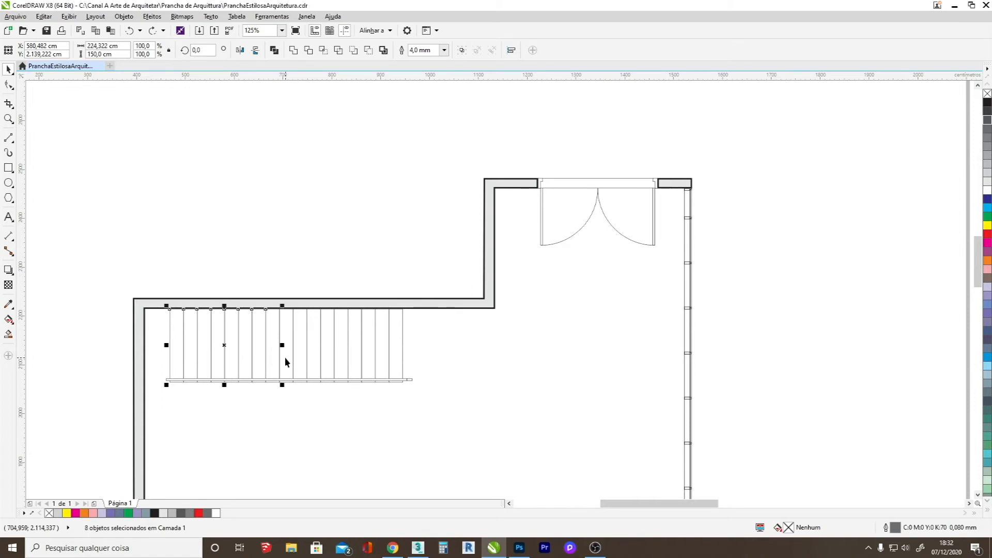
pyautogui.rightClick(274, 356)
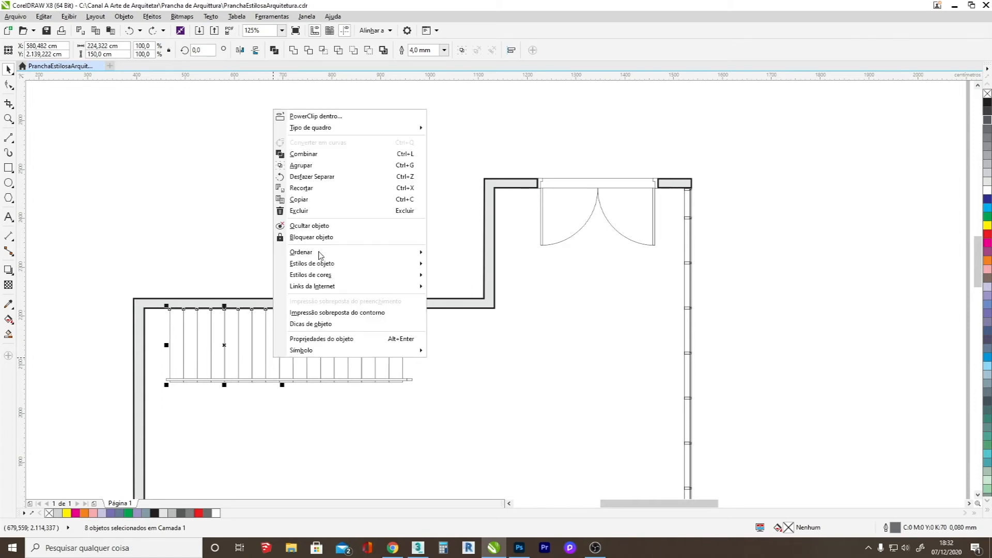
pyautogui.click(316, 154)
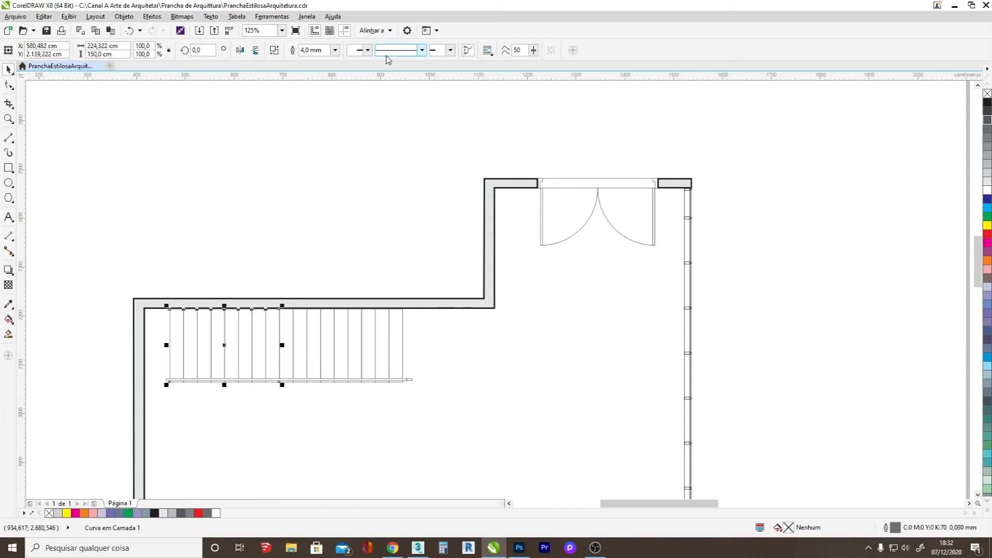
# Apply a dashed line style to the combined curve of the eight leftmost treads.
pyautogui.click(422, 50)
pyautogui.moveTo(453, 78); pyautogui.dragTo(451, 108)
pyautogui.click(419, 145)
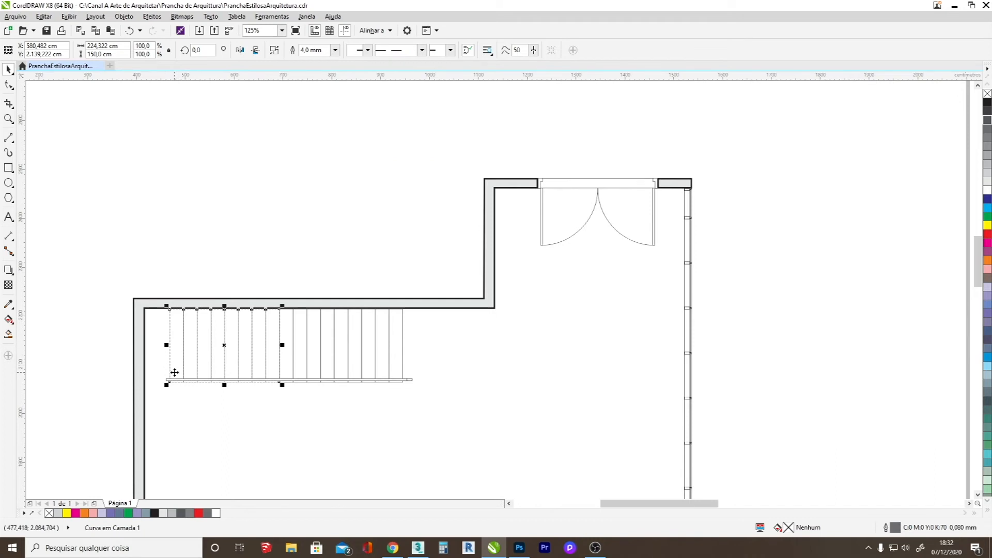
# Delete the segments of the dashed tread curve that overlap where it meets the solid treads.
pyautogui.scroll(2, 174, 373)
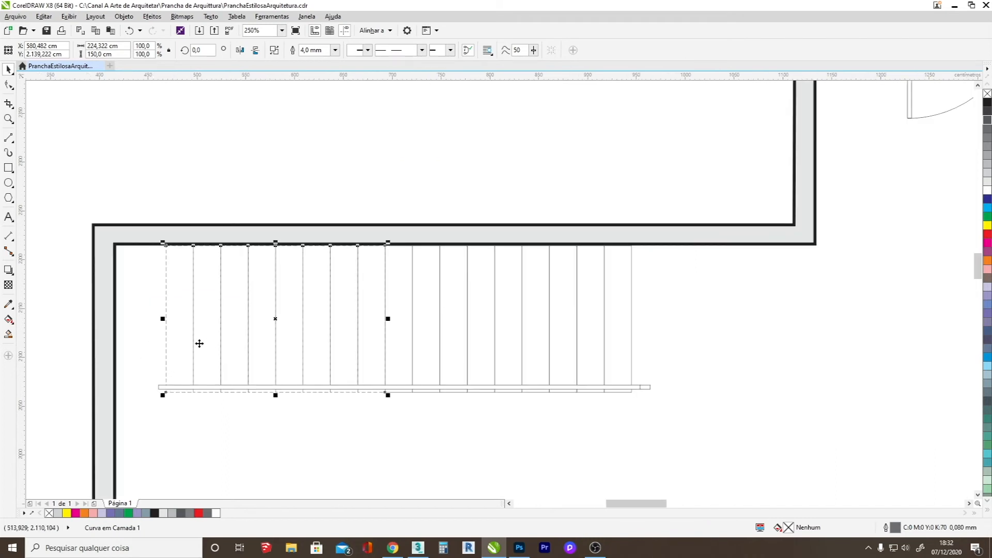
pyautogui.scroll(1, 220, 338)
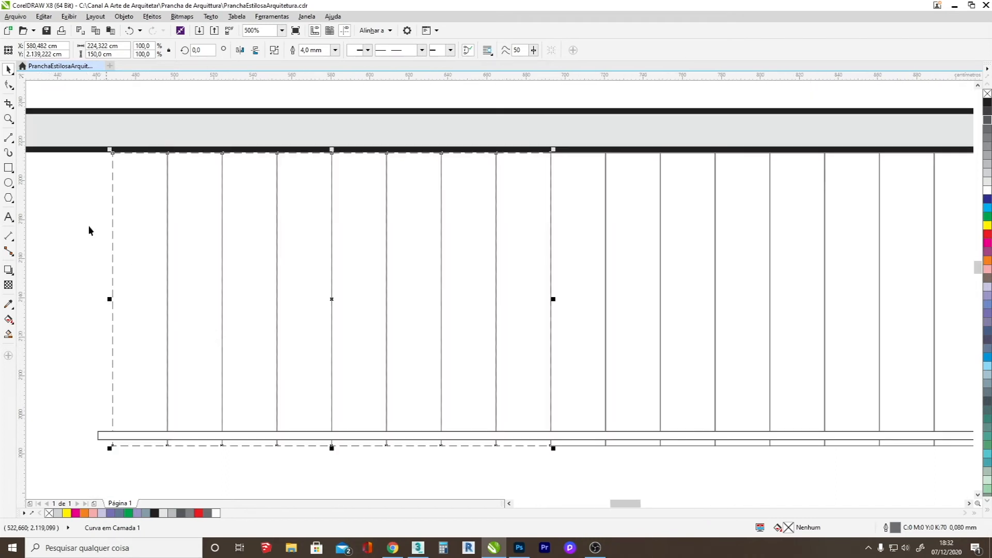
pyautogui.click(8, 85)
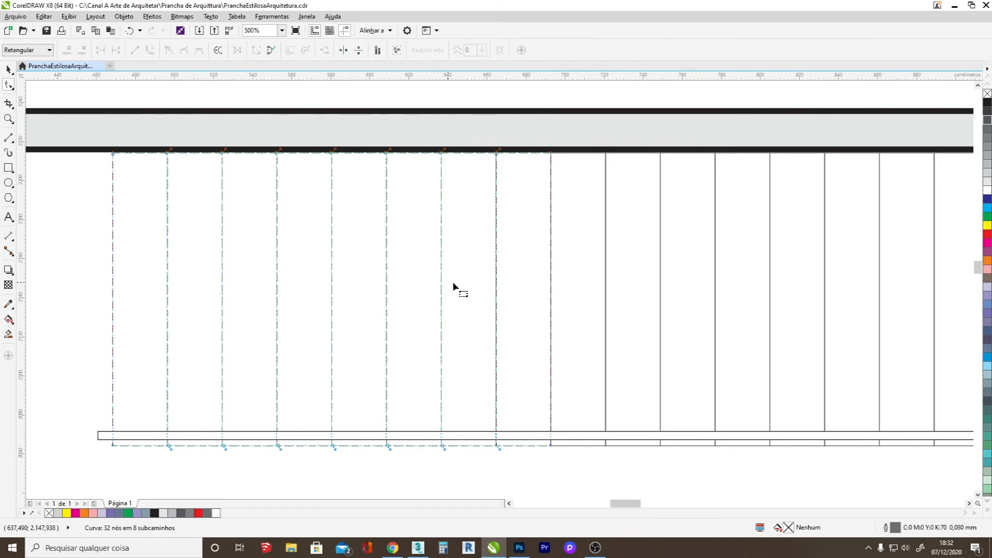
pyautogui.click(496, 287)
pyautogui.press('Delete')
pyautogui.click(550, 295)
pyautogui.press('Delete')
pyautogui.click(8, 69)
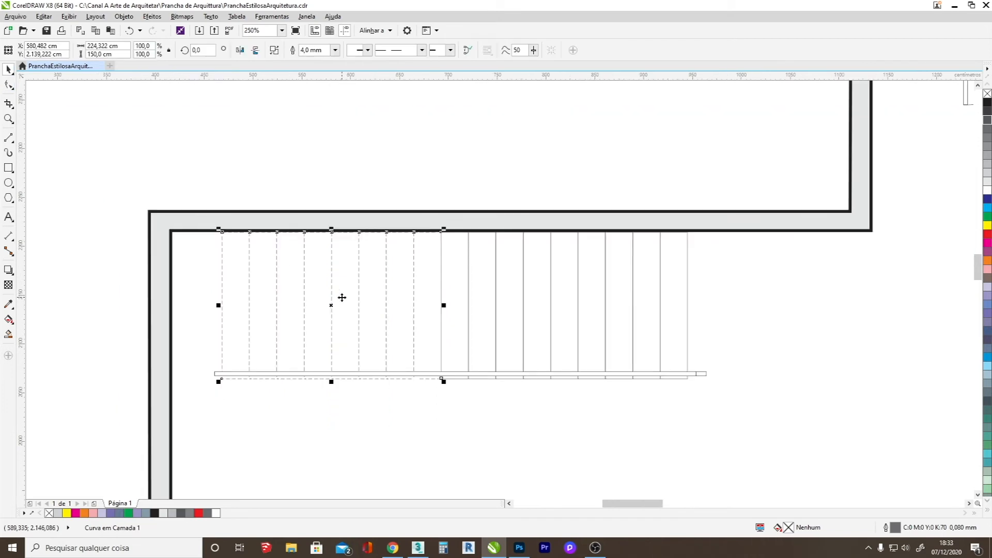
# Apply a dashed line style to the trimmed curve of the leftmost treads.
pyautogui.click(358, 180)
pyautogui.click(357, 261)
pyautogui.click(421, 50)
pyautogui.moveTo(454, 88); pyautogui.dragTo(454, 124)
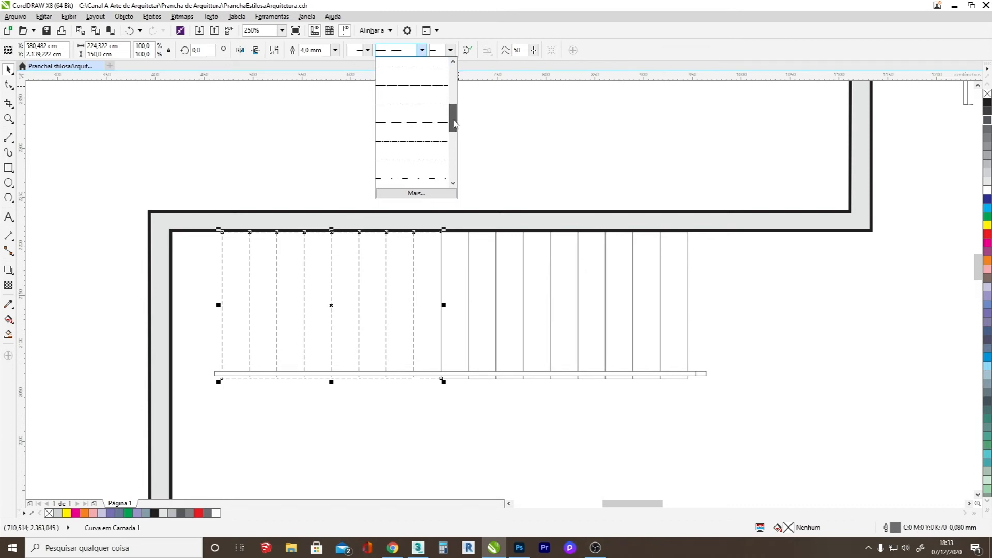
pyautogui.click(424, 130)
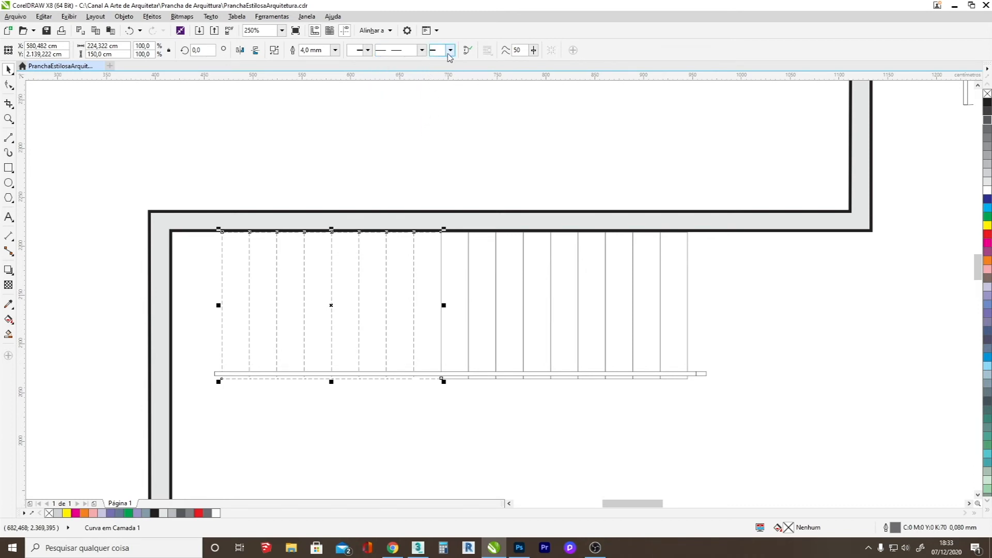
pyautogui.click(440, 179)
pyautogui.scroll(-2, 283, 213)
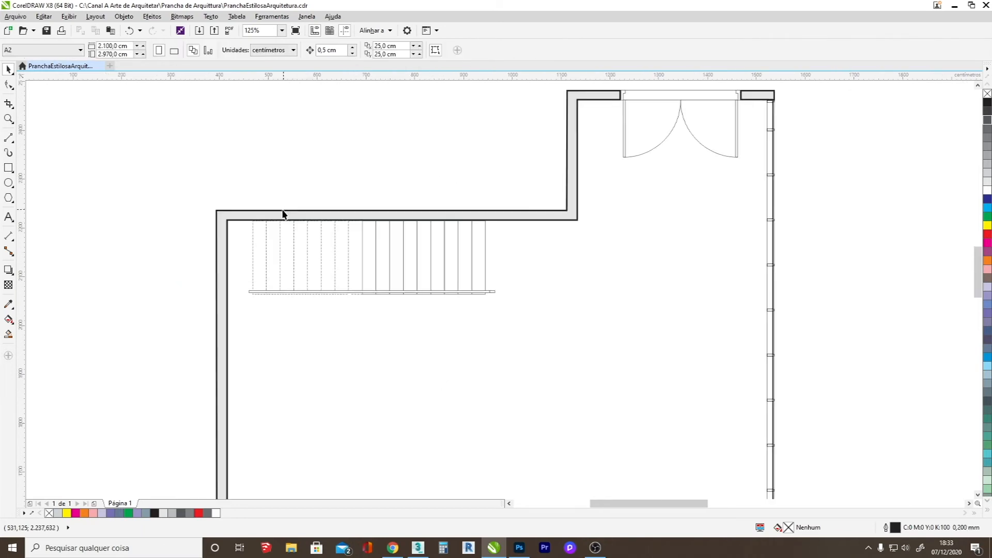
# Shorten the handrail from its left end to about 289 cm and add a mirrored copy about 212 cm long along the dashed treads.
pyautogui.scroll(2, 323, 276)
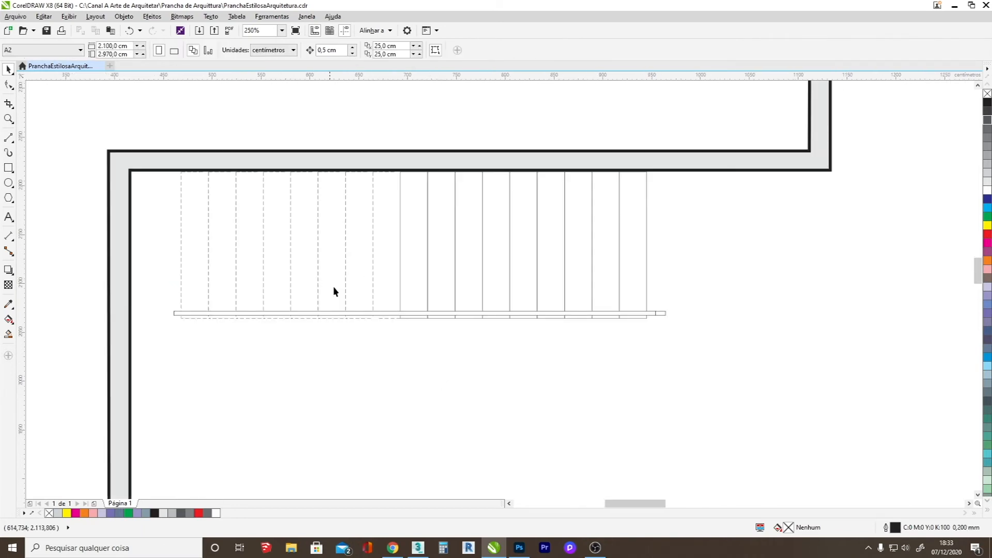
pyautogui.click(349, 314)
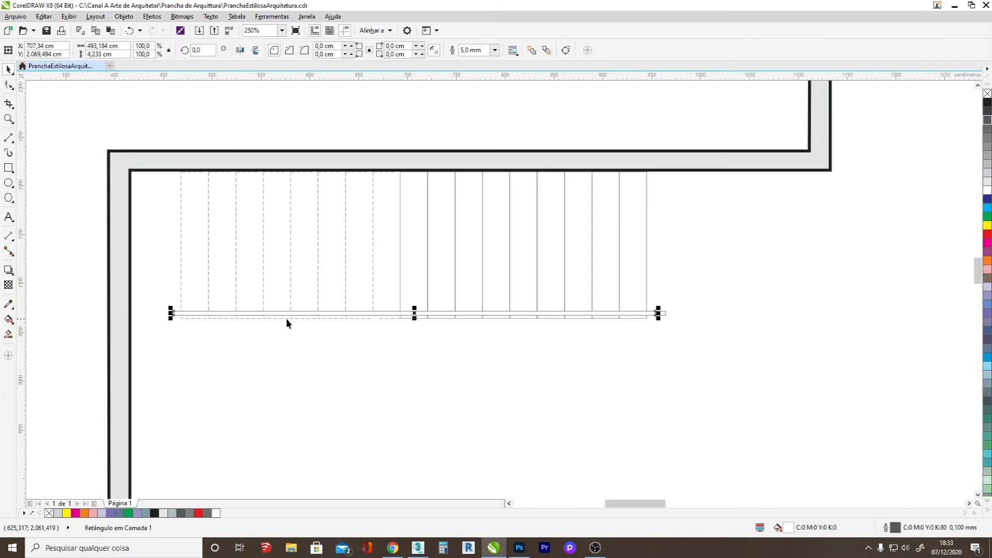
pyautogui.moveTo(171, 313); pyautogui.dragTo(372, 316)
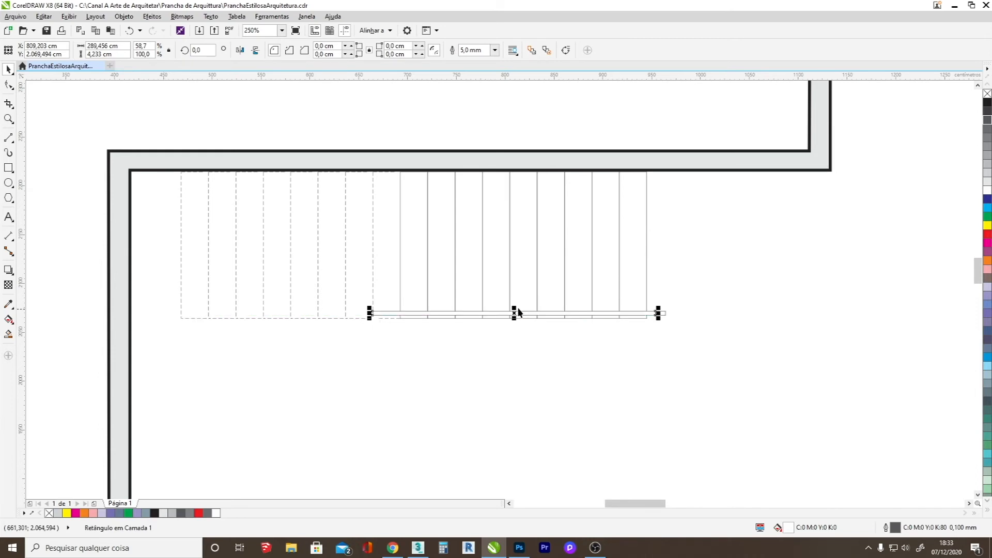
pyautogui.moveTo(650, 313); pyautogui.dragTo(169, 327)
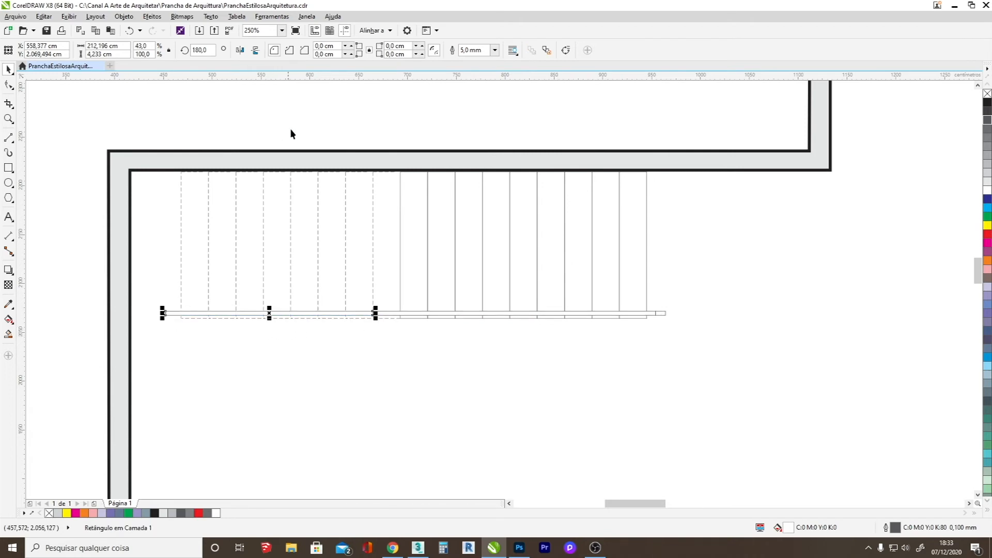
# Give the mirrored handrail piece beside the dashed treads a dashed outline style.
pyautogui.doubleClick(894, 527)
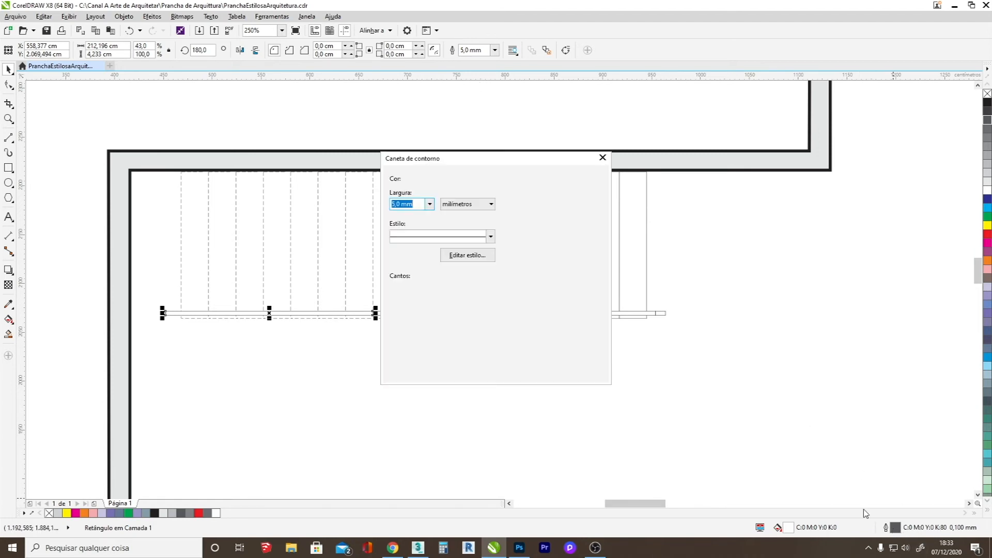
pyautogui.click(486, 236)
pyautogui.moveTo(478, 255); pyautogui.dragTo(476, 266)
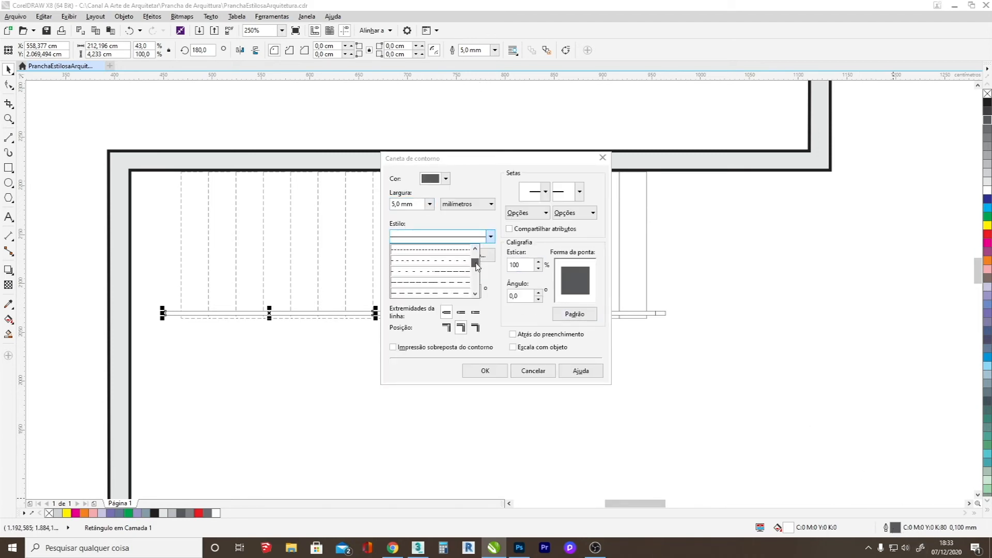
pyautogui.click(459, 286)
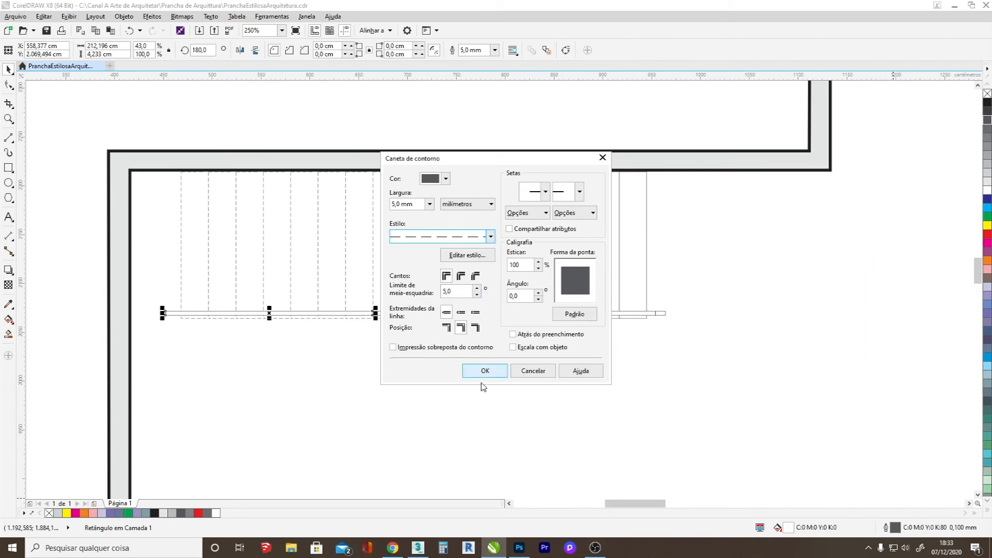
pyautogui.click(484, 370)
pyautogui.click(390, 376)
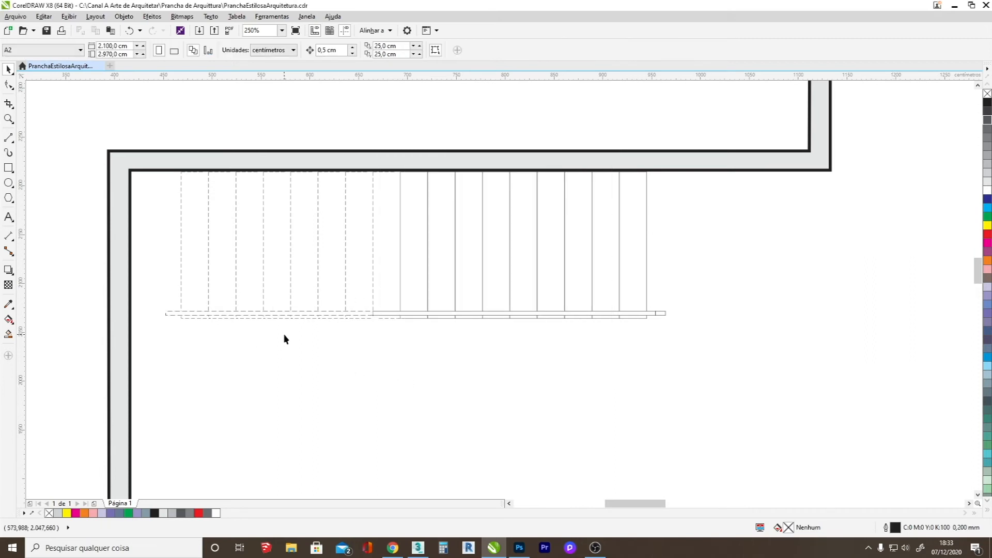
# Draw a horizontal break line about 163 cm long with a zigzag in its middle, below the staircase.
pyautogui.scroll(-2, 285, 339)
pyautogui.scroll(4, 290, 306)
pyautogui.scroll(-2, 288, 312)
pyautogui.click(9, 139)
pyautogui.moveTo(221, 398)
pyautogui.mouseDown()
pyautogui.moveTo(294, 383)
pyautogui.moveTo(311, 400)
pyautogui.moveTo(293, 399)
pyautogui.moveTo(305, 413)
pyautogui.moveTo(317, 372)
pyautogui.moveTo(319, 392)
pyautogui.mouseUp()
pyautogui.scroll(2, 294, 398)
pyautogui.moveTo(320, 392); pyautogui.dragTo(479, 398)
pyautogui.scroll(-2, 268, 405)
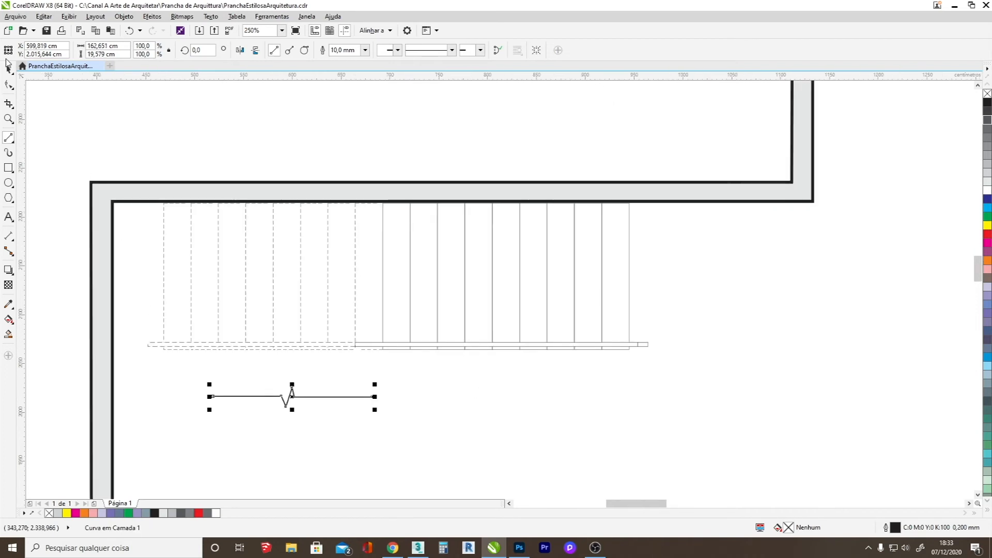
# Set the break line's outline width to 0.25 mm.
pyautogui.press('space')
pyautogui.click(335, 50)
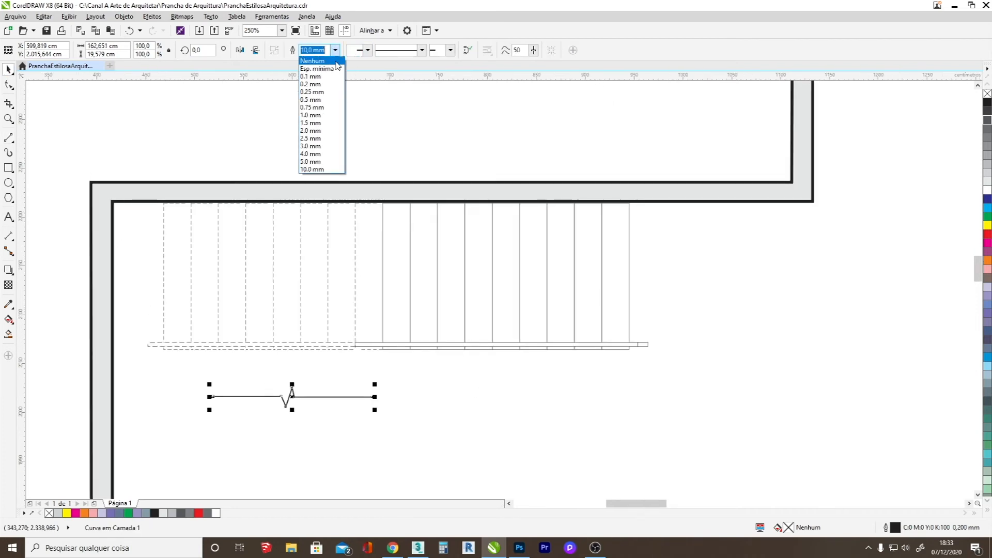
pyautogui.click(324, 92)
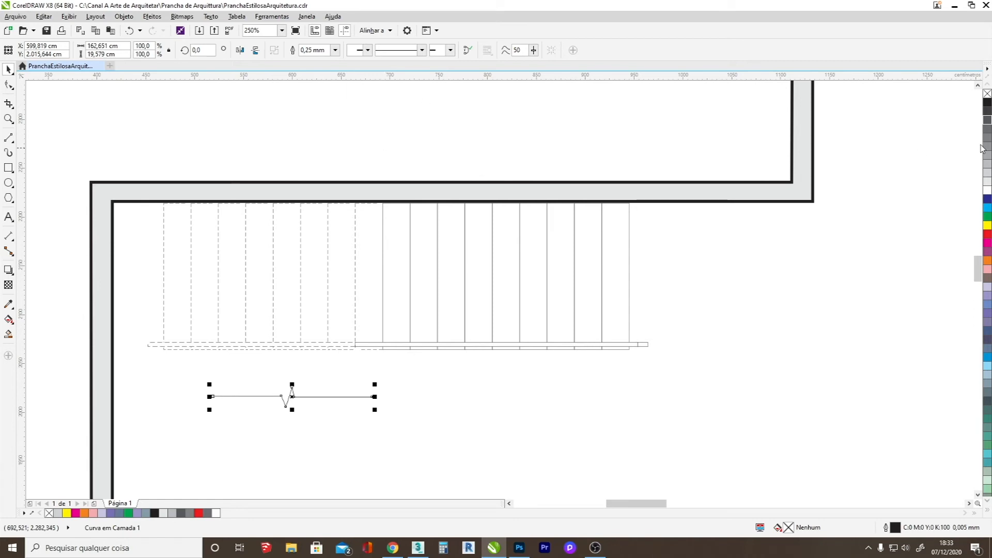
# Rotate the break line 75° and place it across the stair where the dashed treads meet the solid ones.
pyautogui.click(326, 397)
pyautogui.moveTo(376, 384); pyautogui.dragTo(298, 310)
pyautogui.moveTo(299, 380); pyautogui.dragTo(367, 251)
# Draw a horizontal direction line about 519 cm long through the stair, with a dot at its right end and an arrowhead at its left.
pyautogui.click(9, 138)
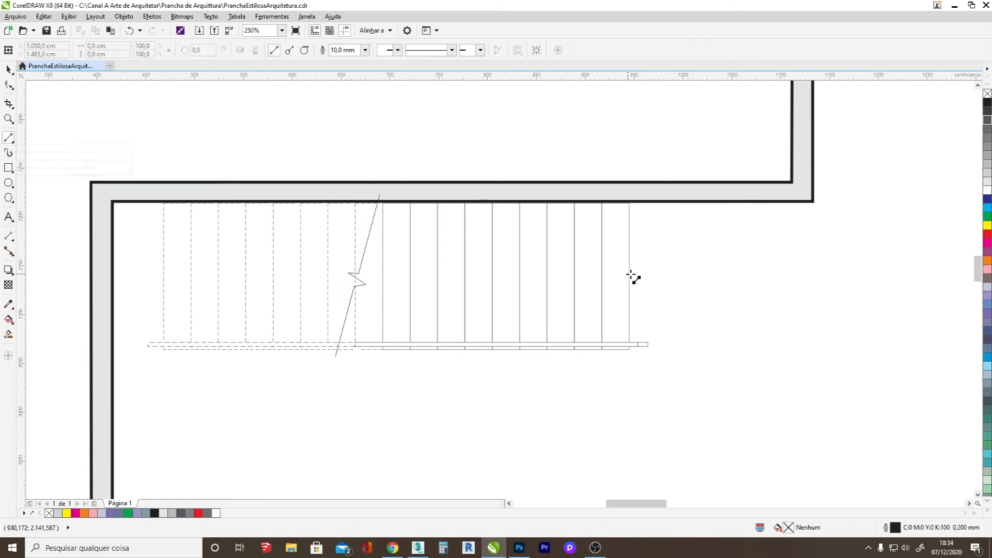
pyautogui.moveTo(649, 271); pyautogui.dragTo(142, 278)
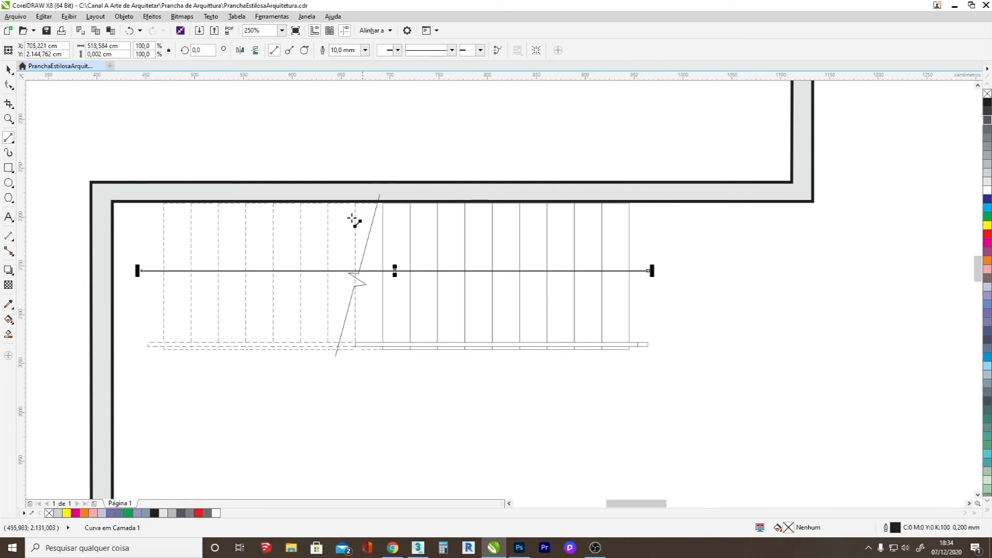
pyautogui.click(397, 50)
pyautogui.click(394, 94)
pyautogui.click(396, 51)
pyautogui.moveTo(481, 72); pyautogui.dragTo(484, 97)
pyautogui.click(420, 121)
pyautogui.click(481, 50)
pyautogui.click(467, 91)
pyautogui.click(8, 69)
pyautogui.click(711, 334)
# Nudge the stair's break line slightly upward so it crosses the direction line at its zigzag.
pyautogui.scroll(-2, 394, 364)
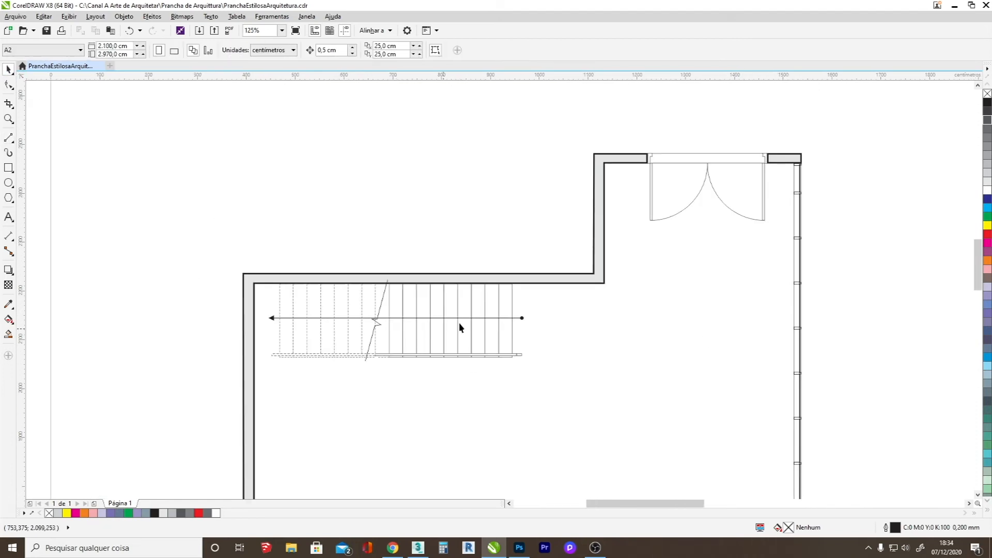
pyautogui.scroll(2, 420, 338)
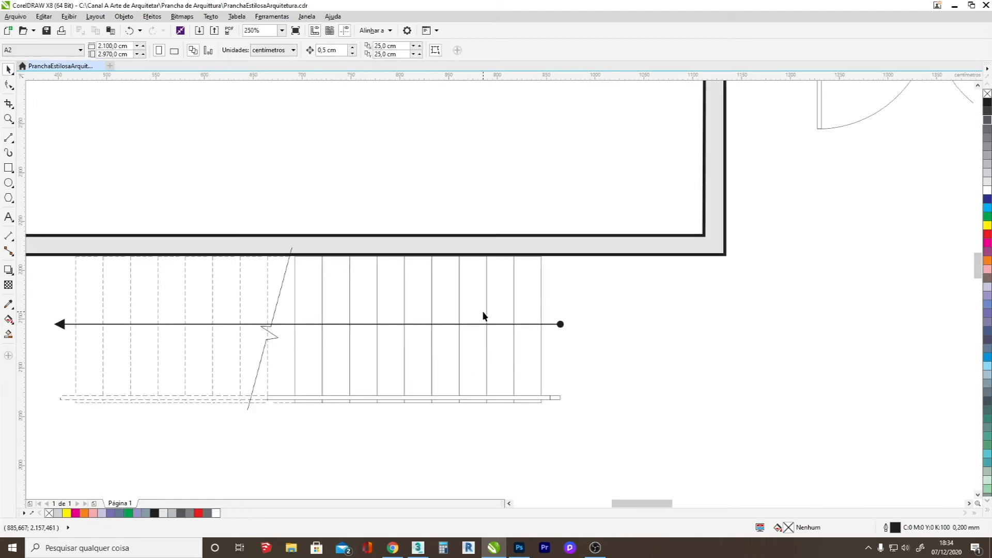
pyautogui.click(271, 333)
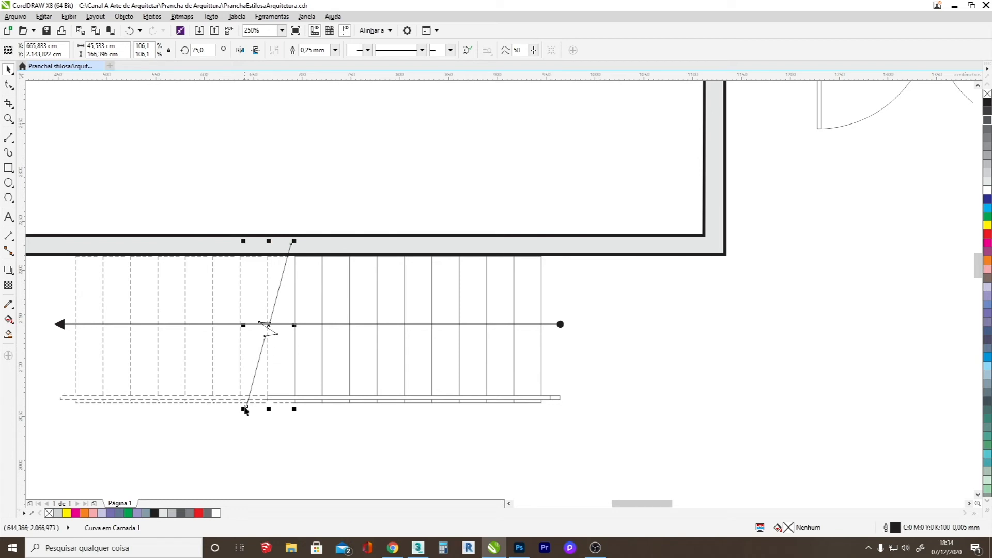
pyautogui.moveTo(275, 333)
pyautogui.mouseDown()
pyautogui.moveTo(264, 324)
pyautogui.moveTo(273, 330)
pyautogui.mouseUp()
# Add the text label "Sobe" at the dotted end of the stair's direction line.
pyautogui.click(8, 217)
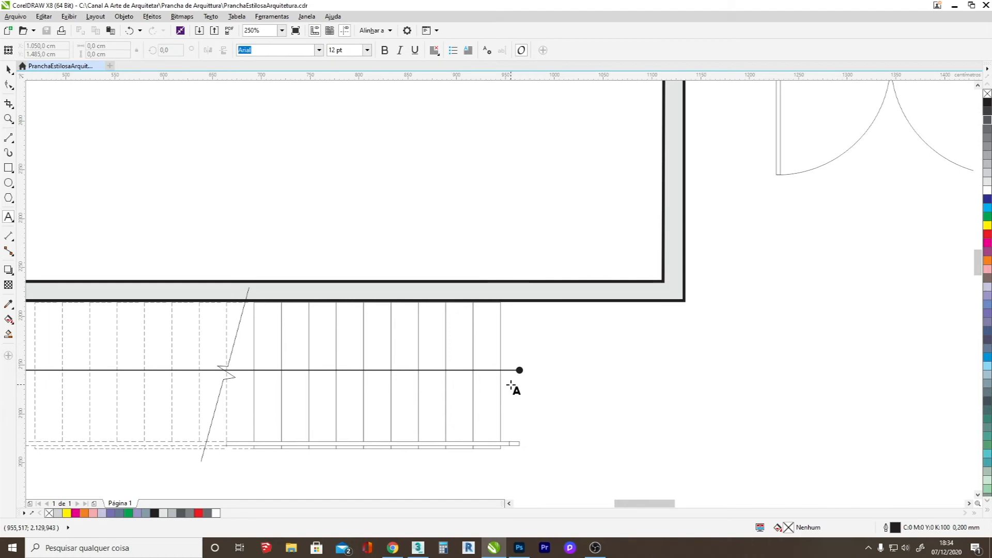
pyautogui.click(511, 383)
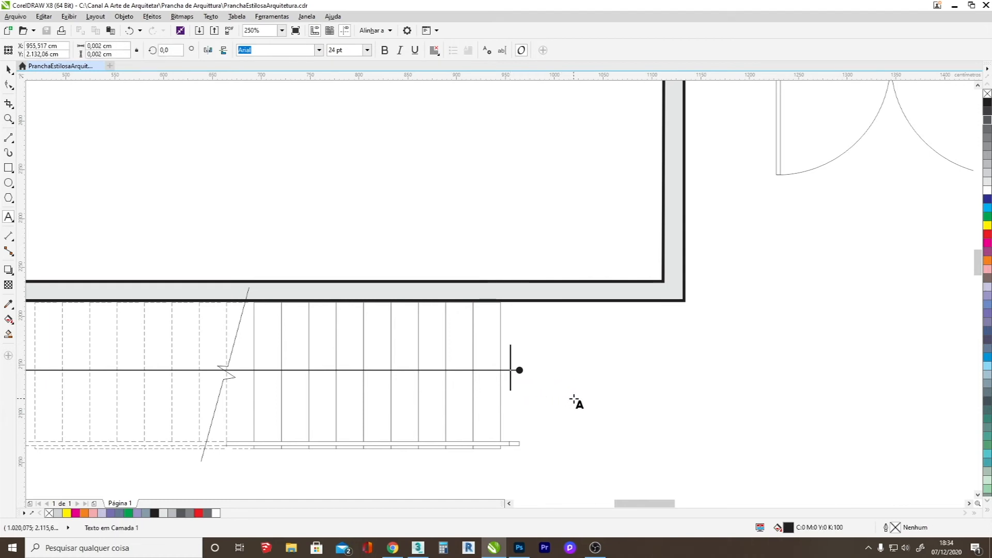
pyautogui.write('Sobe')
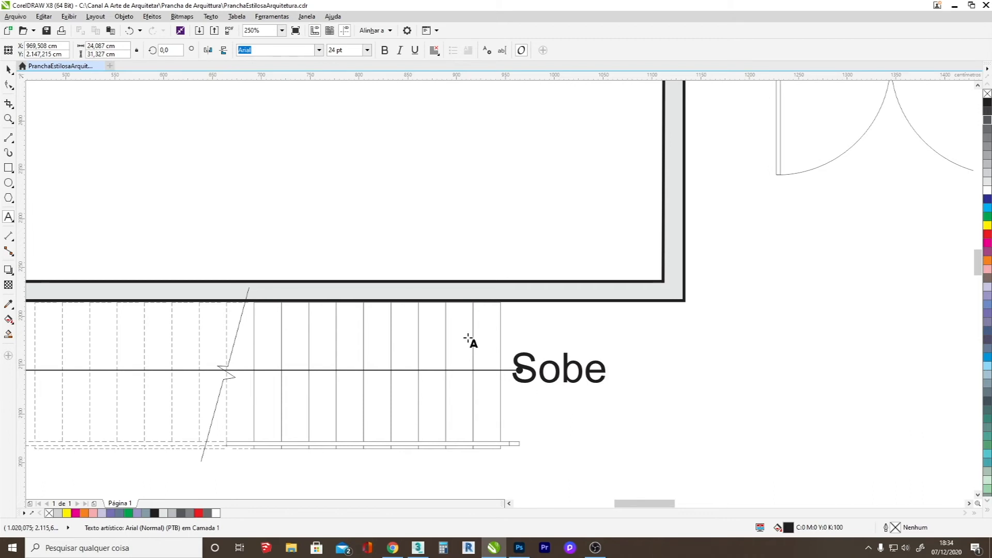
pyautogui.click(5, 71)
pyautogui.click(7, 70)
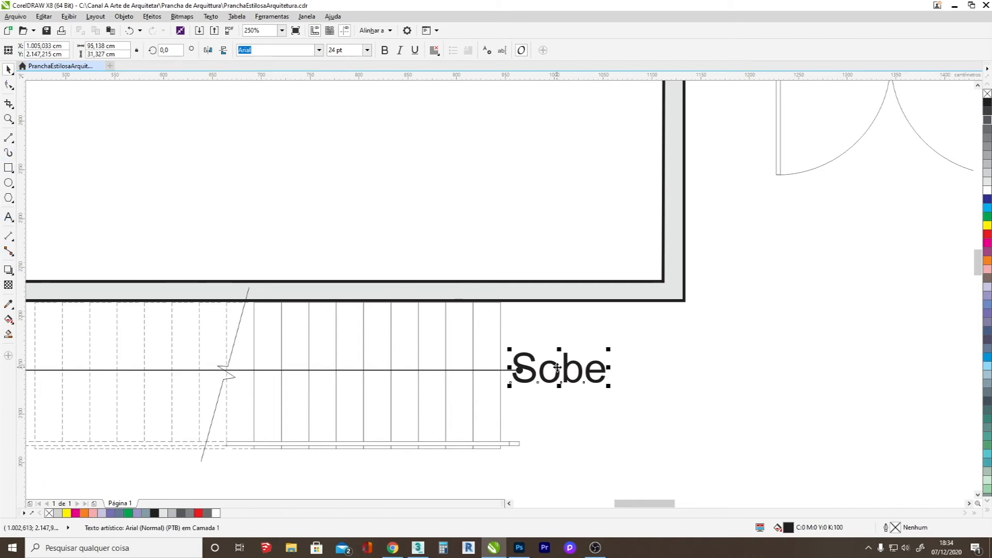
# Shrink the "Sobe" label to about 10 pt and place it just above the right end of the direction line.
pyautogui.moveTo(558, 368); pyautogui.dragTo(562, 389)
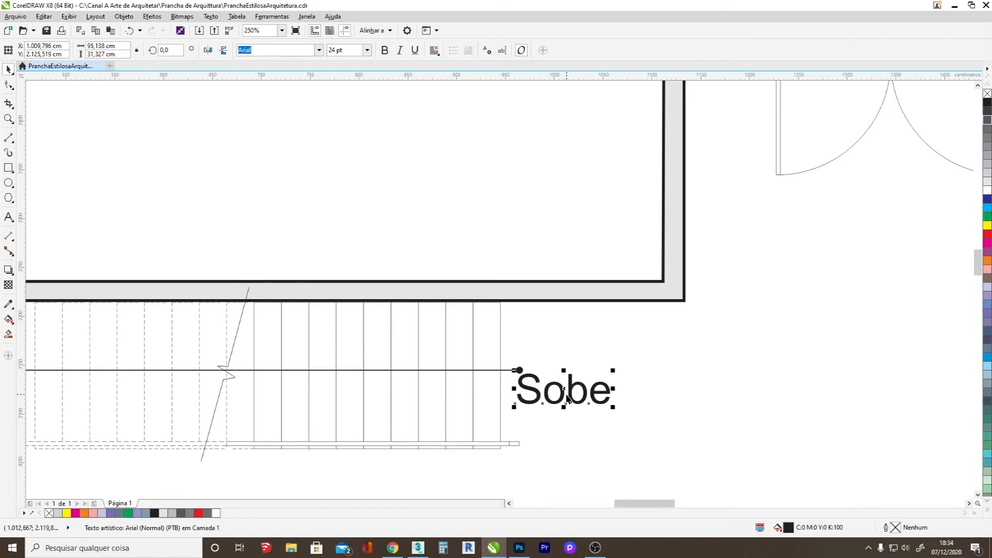
pyautogui.rightClick(568, 392)
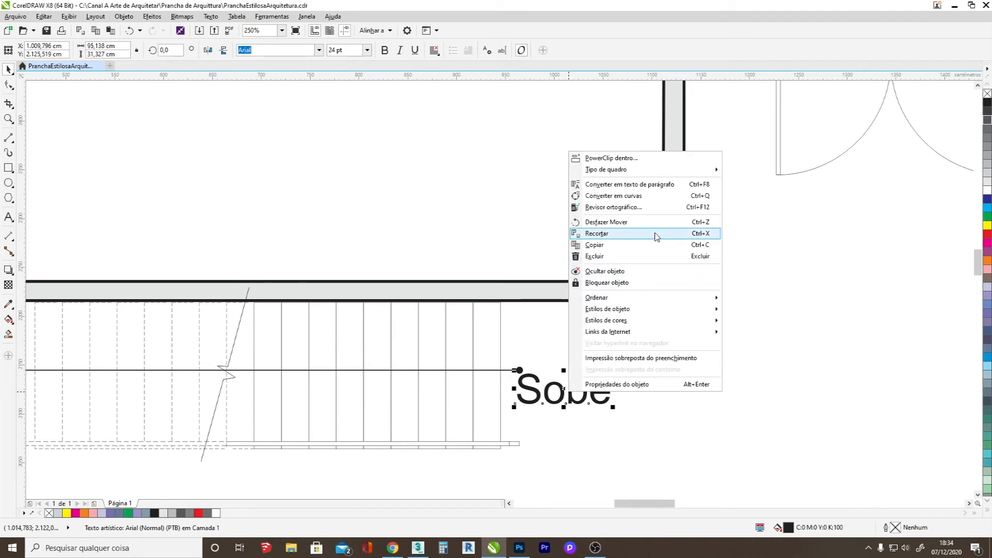
pyautogui.click(557, 383)
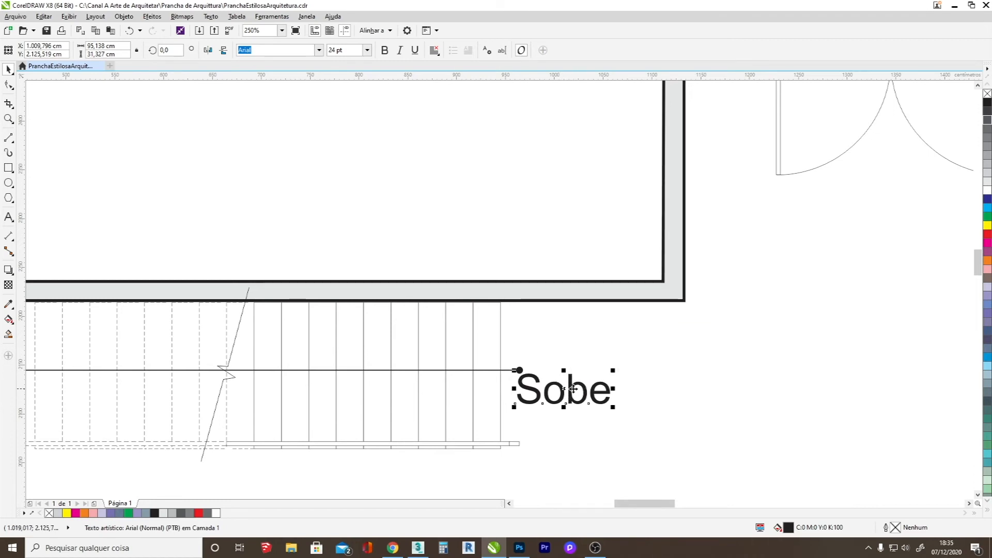
pyautogui.moveTo(615, 369); pyautogui.dragTo(534, 373)
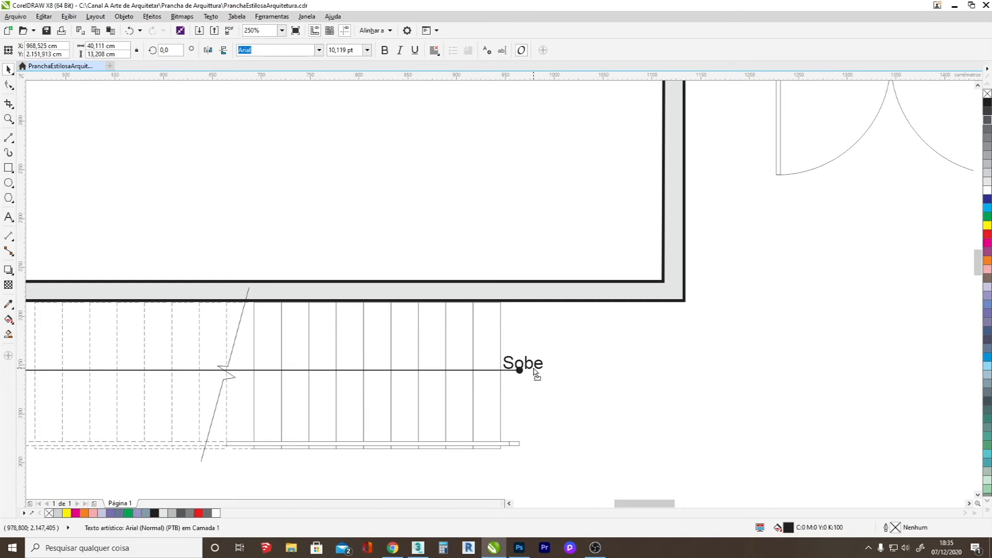
# Extend the stair's direction line to the right so its dot sits beyond the "Sobe" label.
pyautogui.click(487, 373)
pyautogui.click(515, 372)
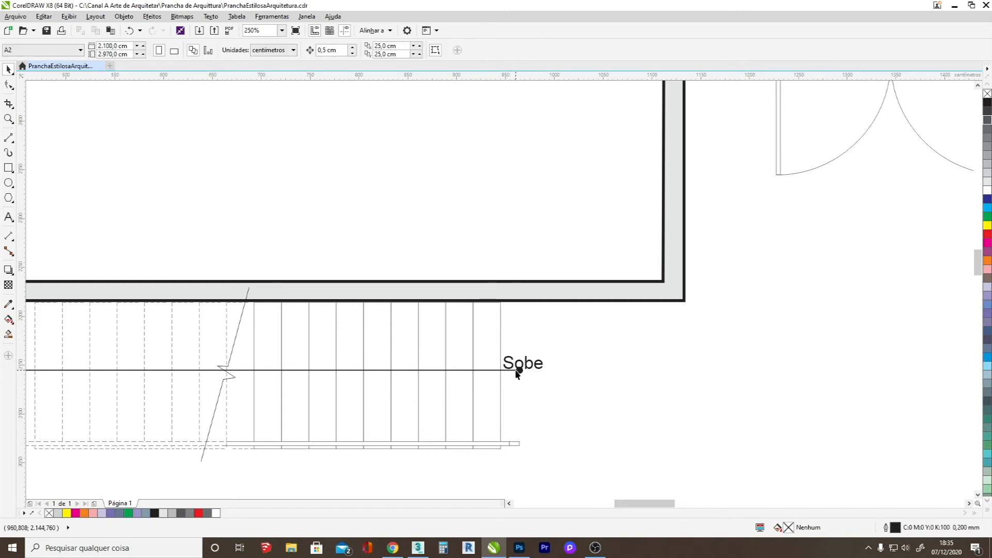
pyautogui.click(519, 370)
pyautogui.click(499, 371)
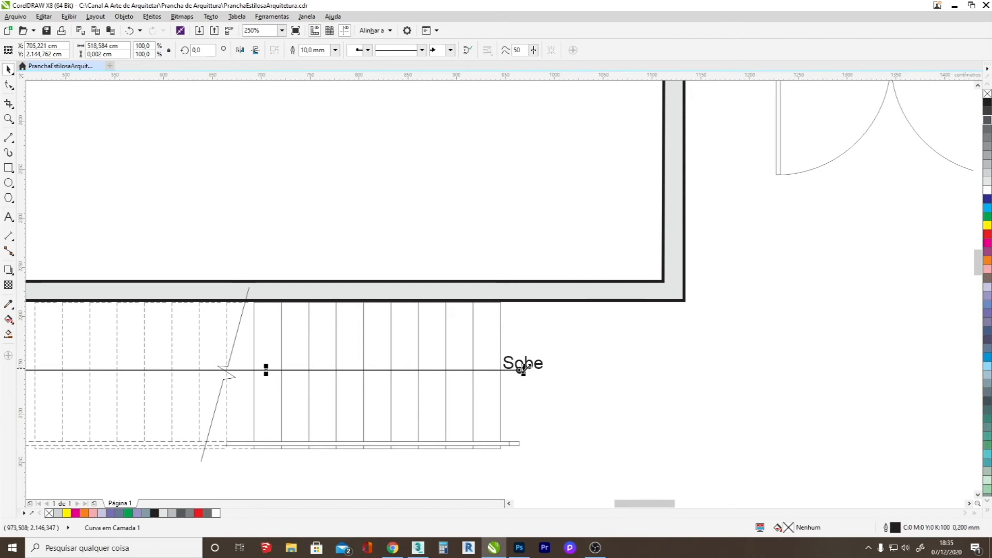
pyautogui.moveTo(519, 370); pyautogui.dragTo(549, 370)
pyautogui.moveTo(538, 368); pyautogui.dragTo(540, 367)
pyautogui.click(607, 365)
# Save the drawing with the completed staircase.
pyautogui.scroll(-2, 582, 399)
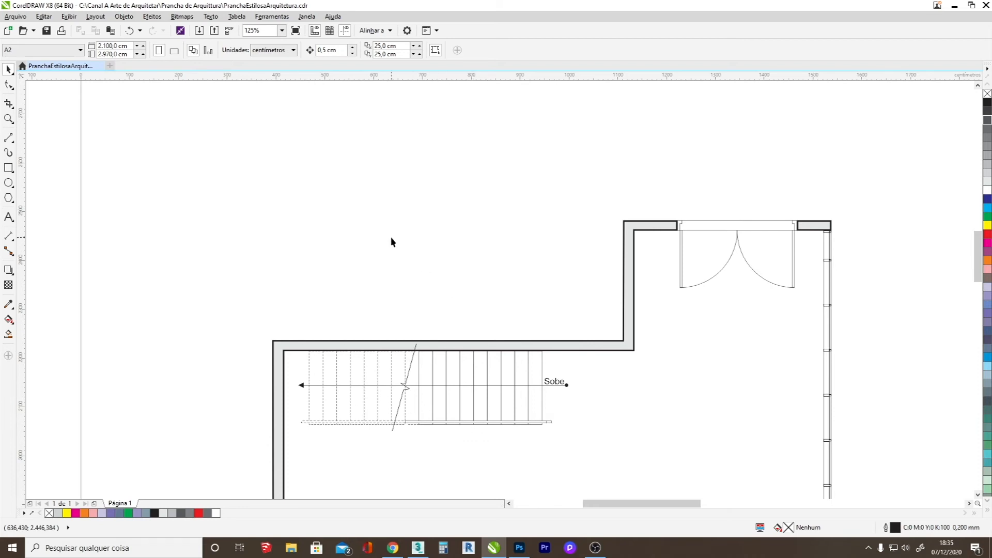
pyautogui.scroll(-2, 316, 312)
pyautogui.hotkey('ctrl', 's')
pyautogui.scroll(-1, 311, 358)
pyautogui.scroll(3, 332, 353)
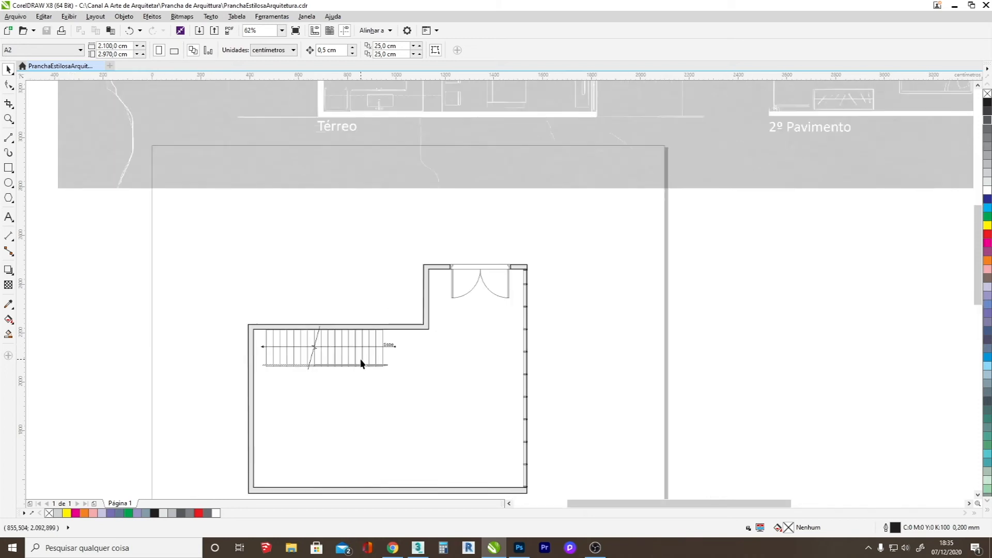
# Draw an 80 × 80 cm square over the sofa seat in the ground-floor reference sketch.
pyautogui.scroll(-2, 361, 365)
pyautogui.scroll(-1, 346, 360)
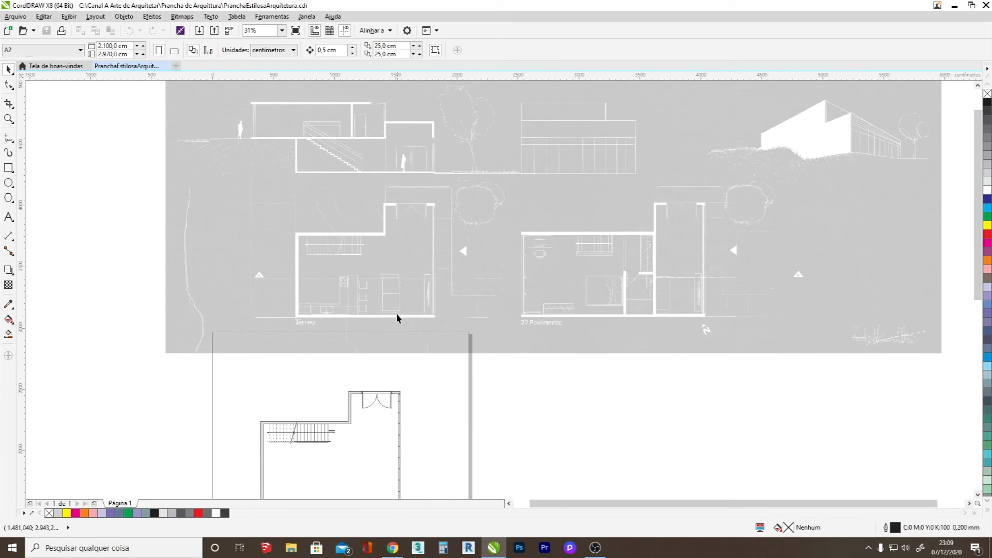
pyautogui.scroll(3, 394, 305)
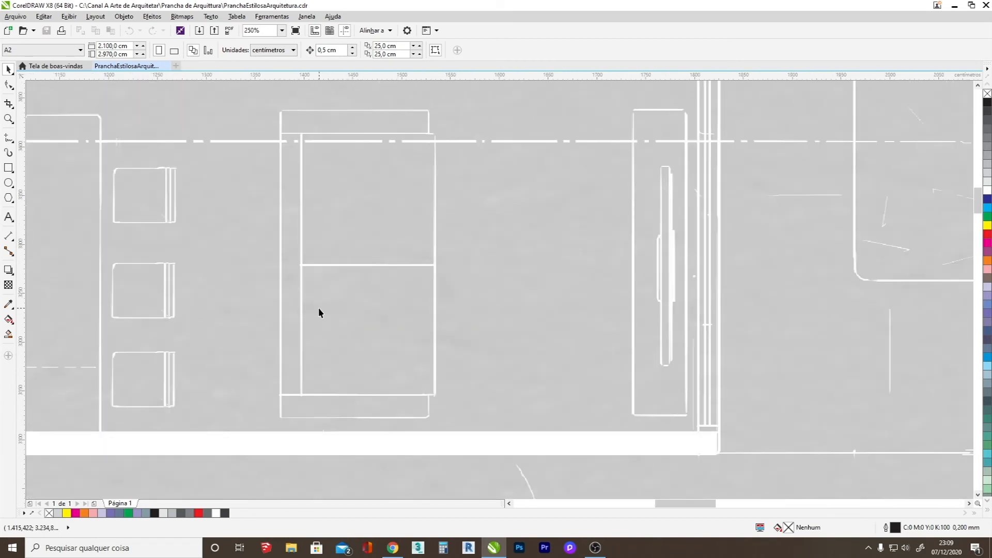
pyautogui.click(9, 168)
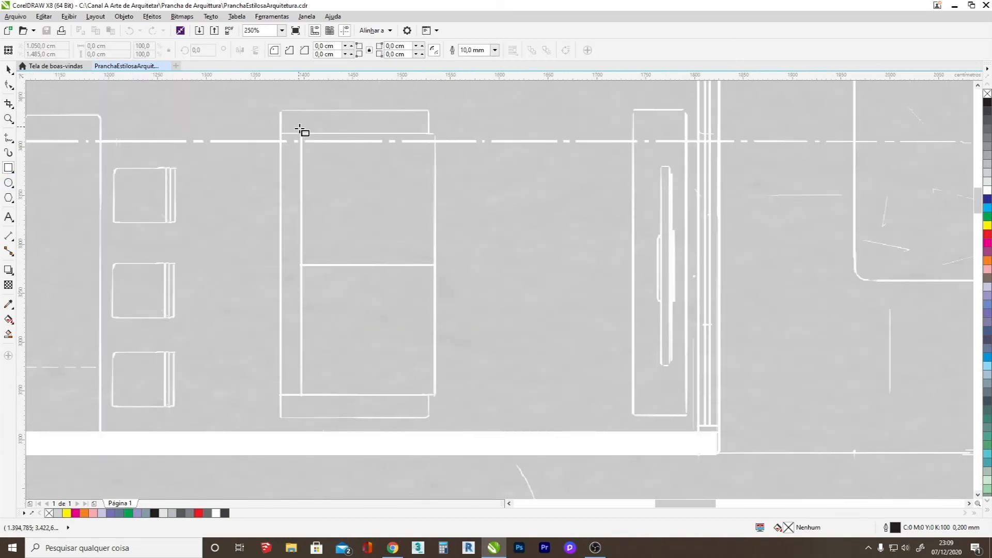
pyautogui.moveTo(300, 133); pyautogui.dragTo(435, 264)
pyautogui.click(103, 46)
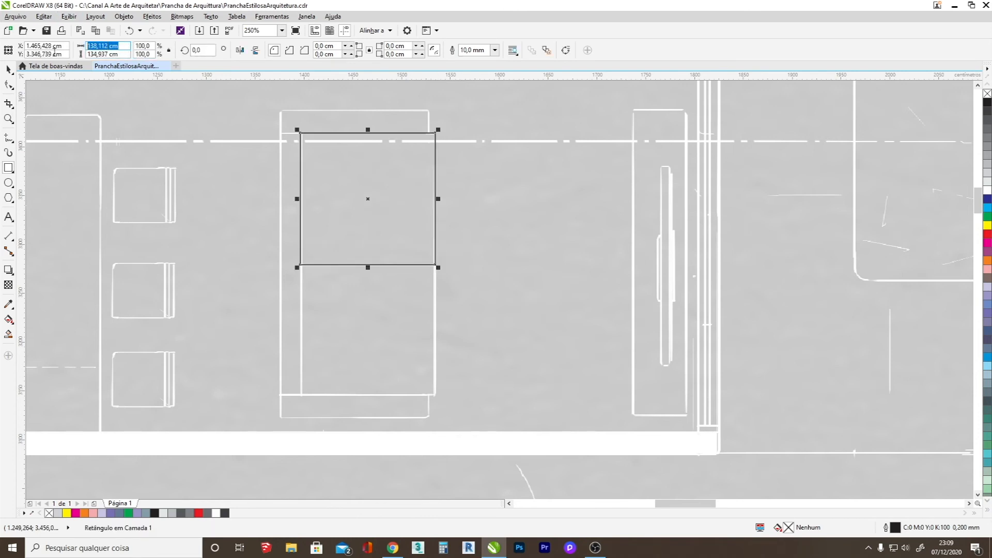
pyautogui.write('80')
pyautogui.press('Tab')
pyautogui.write('80')
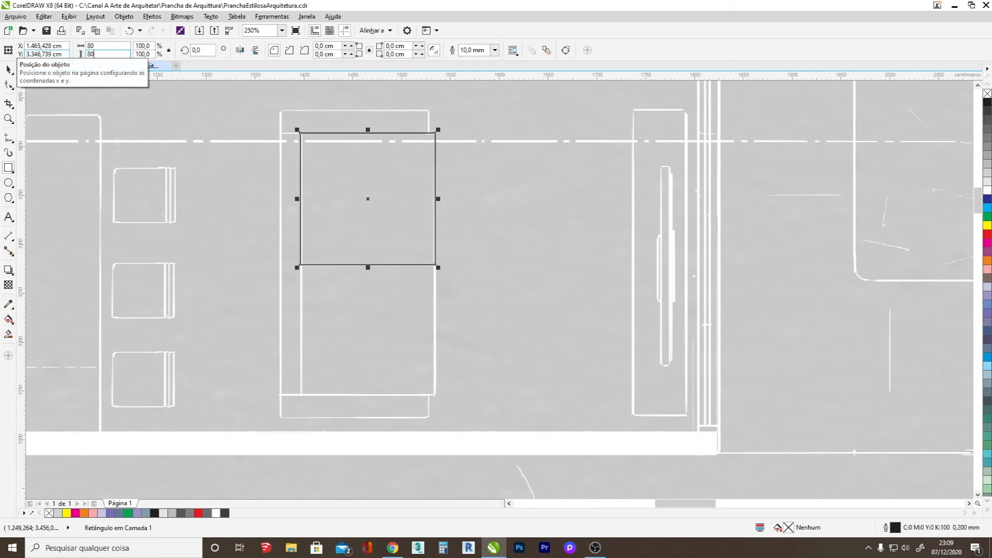
pyautogui.press('Return')
# Move the square so its lower-left corner meets the reference sofa's backrest line and middle seat division.
pyautogui.click(8, 69)
pyautogui.moveTo(367, 200); pyautogui.dragTo(339, 227)
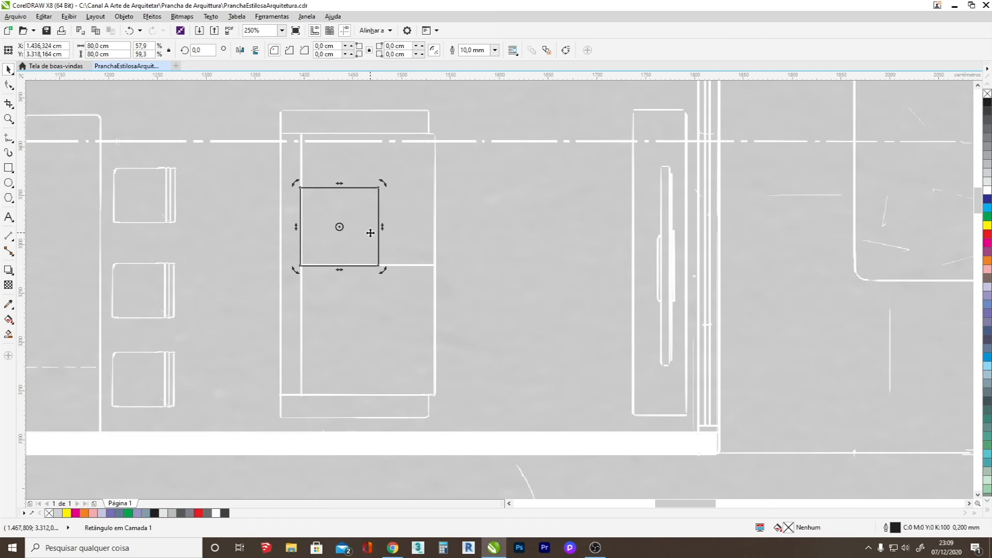
pyautogui.moveTo(375, 218); pyautogui.dragTo(376, 217)
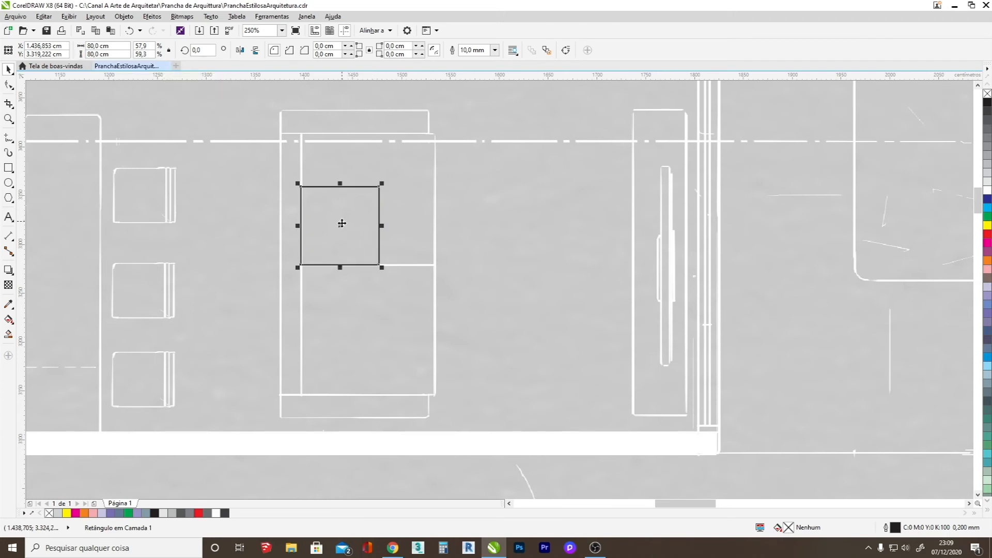
pyautogui.click(198, 138)
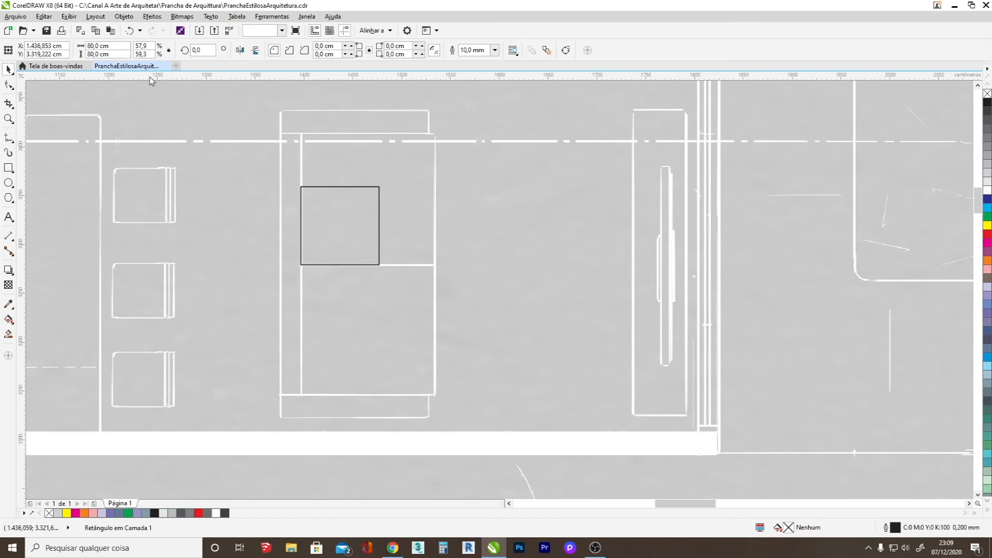
# Round all corners of the seat square by about 0.117 cm to form a cushion.
pyautogui.click(346, 187)
pyautogui.click(9, 86)
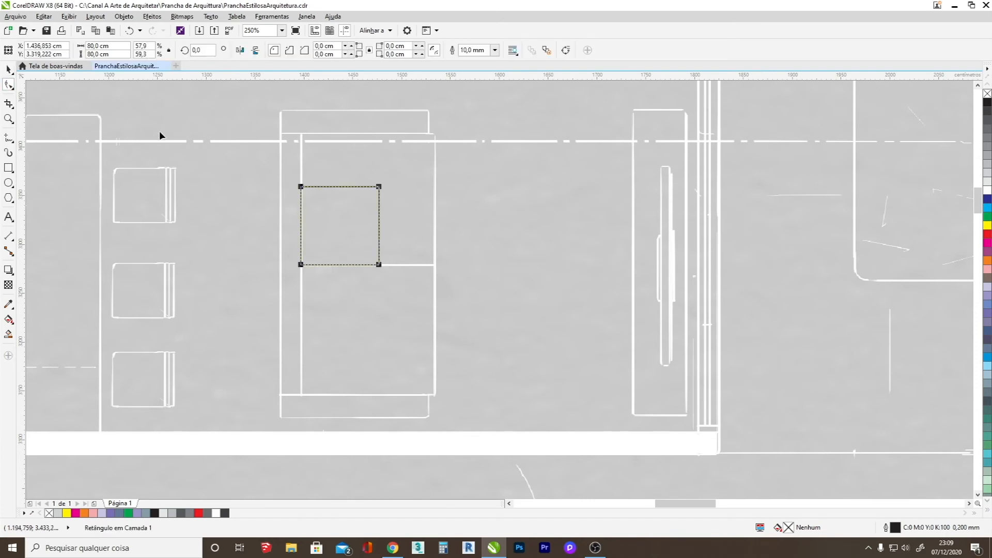
pyautogui.moveTo(380, 189); pyautogui.dragTo(372, 177)
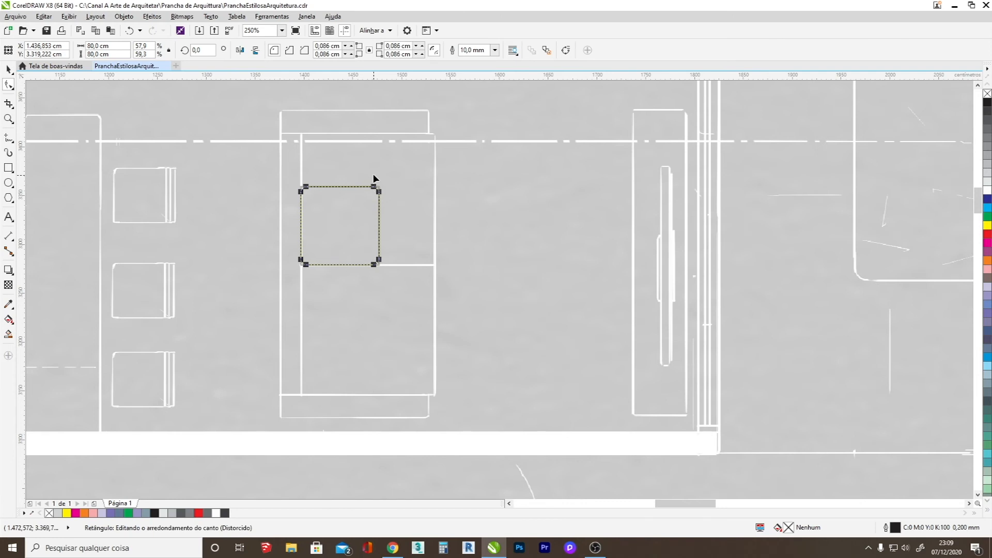
pyautogui.scroll(3, 372, 190)
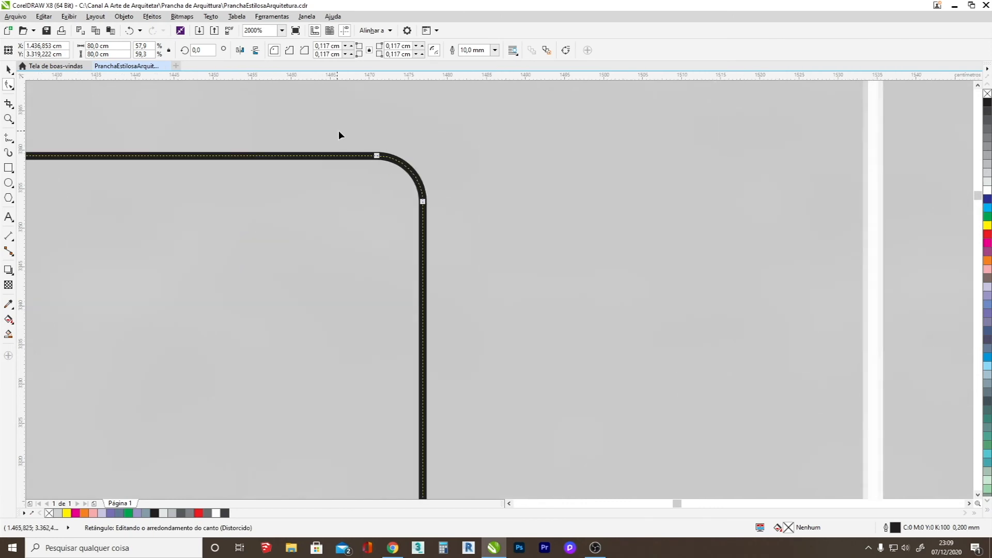
pyautogui.scroll(-2, 393, 129)
# Try a 0.25 mm outline on the seat cushion and settle on an outline width of 3.0 mm.
pyautogui.click(494, 50)
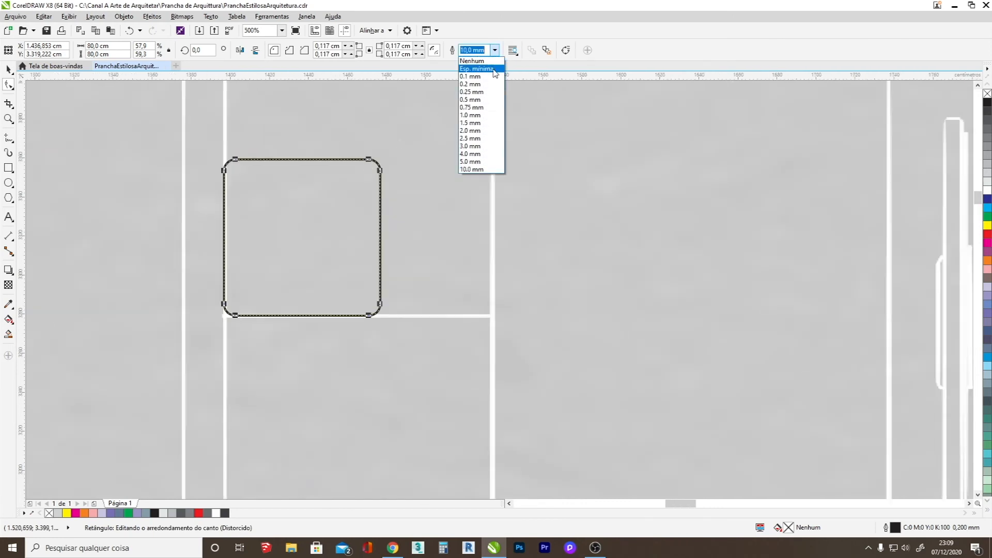
pyautogui.click(472, 91)
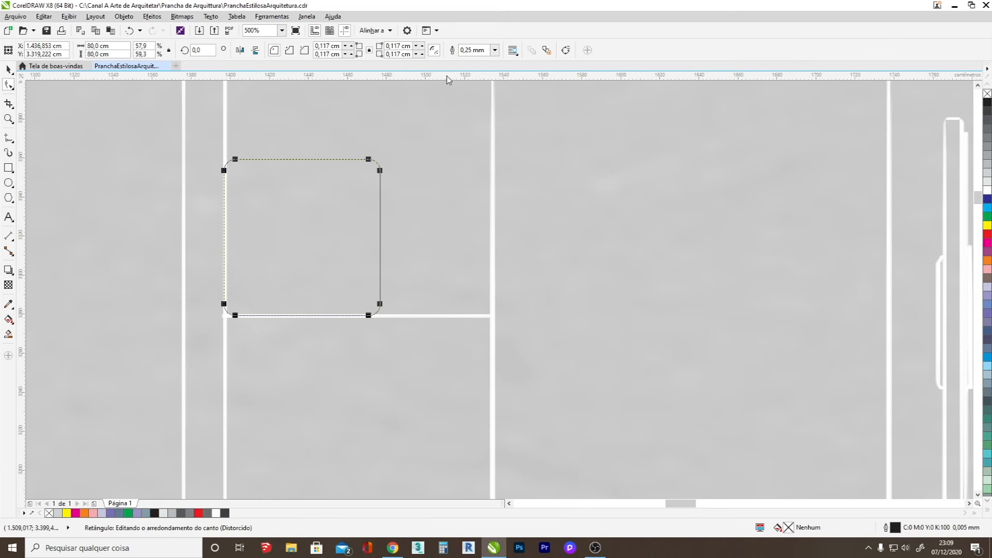
pyautogui.click(494, 50)
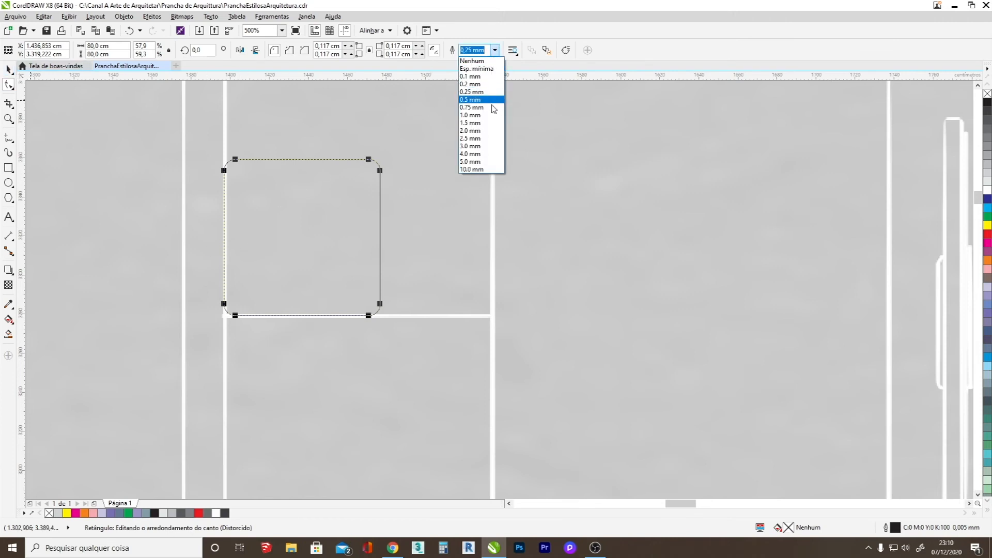
pyautogui.click(474, 146)
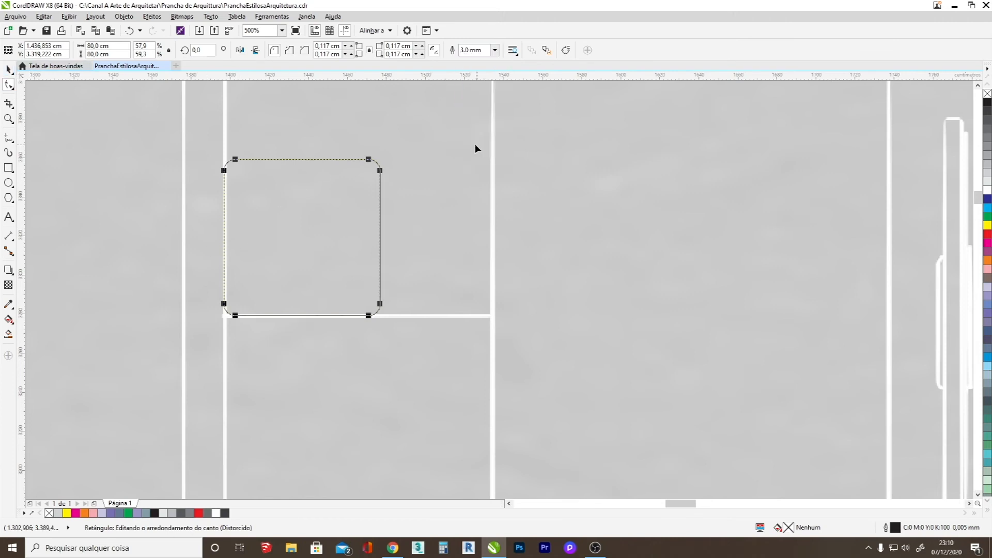
pyautogui.click(7, 68)
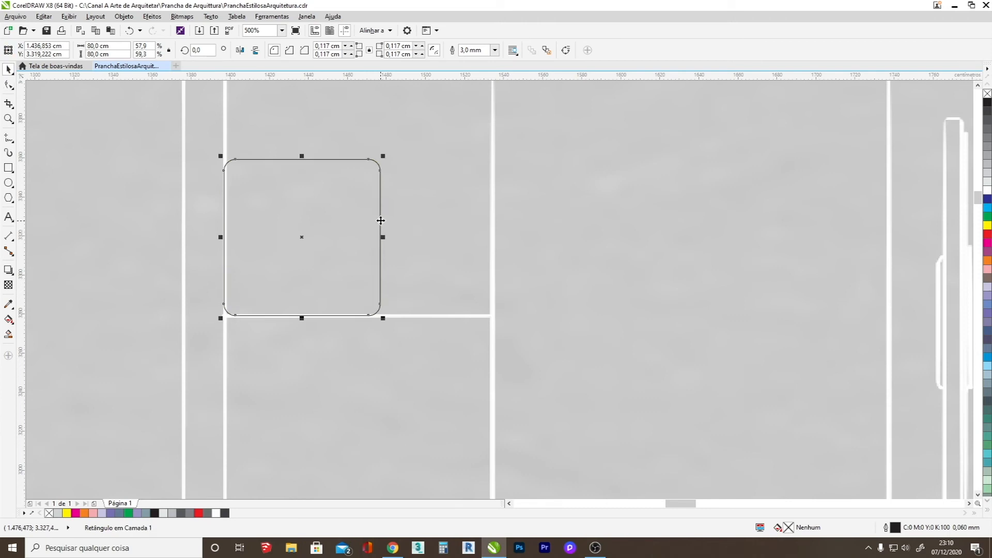
# Duplicate the cushion downward into a column of three and centre the column within the reference sofa.
pyautogui.scroll(-2, 359, 241)
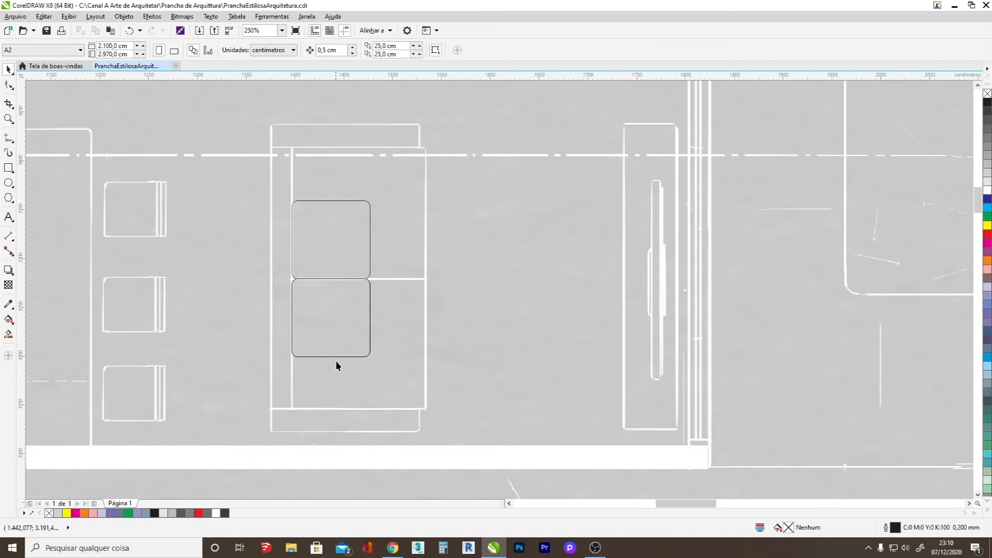
pyautogui.moveTo(331, 360); pyautogui.dragTo(341, 440)
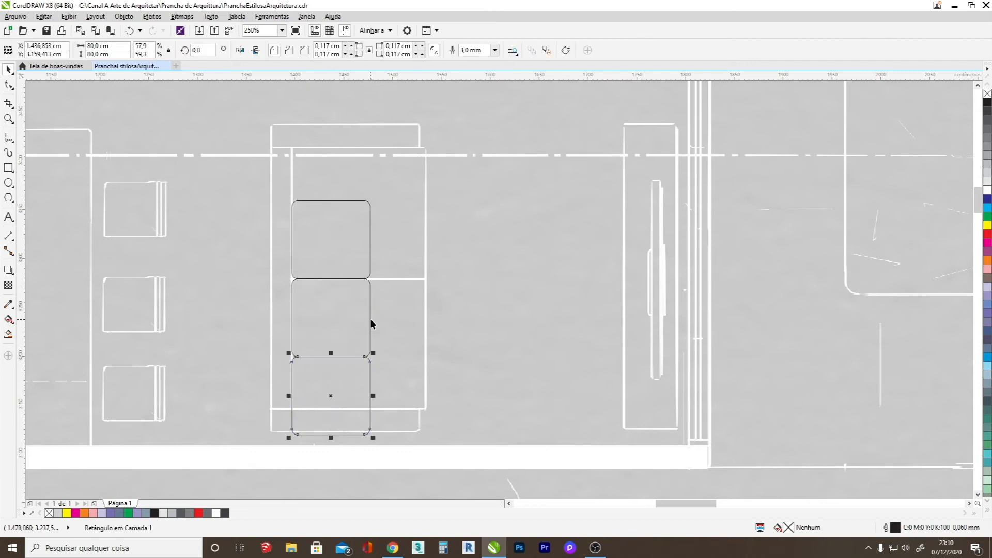
pyautogui.keyDown('shift'); pyautogui.click(370, 321); pyautogui.keyUp('shift')
pyautogui.keyDown('shift'); pyautogui.click(369, 254); pyautogui.keyUp('shift')
pyautogui.moveTo(335, 278); pyautogui.dragTo(336, 235)
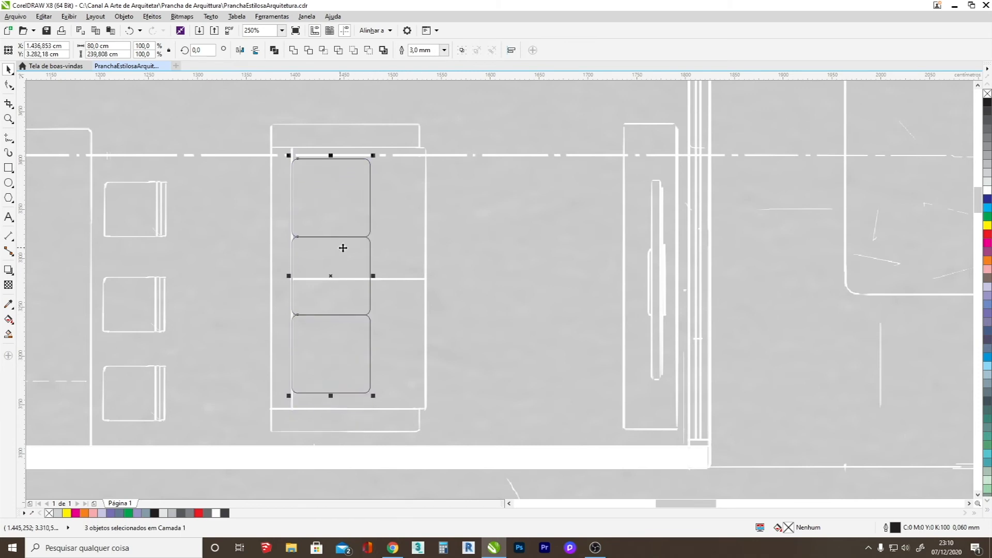
# Move the three cushions from the reference sketch to the blank area beside the page.
pyautogui.scroll(-6, 328, 253)
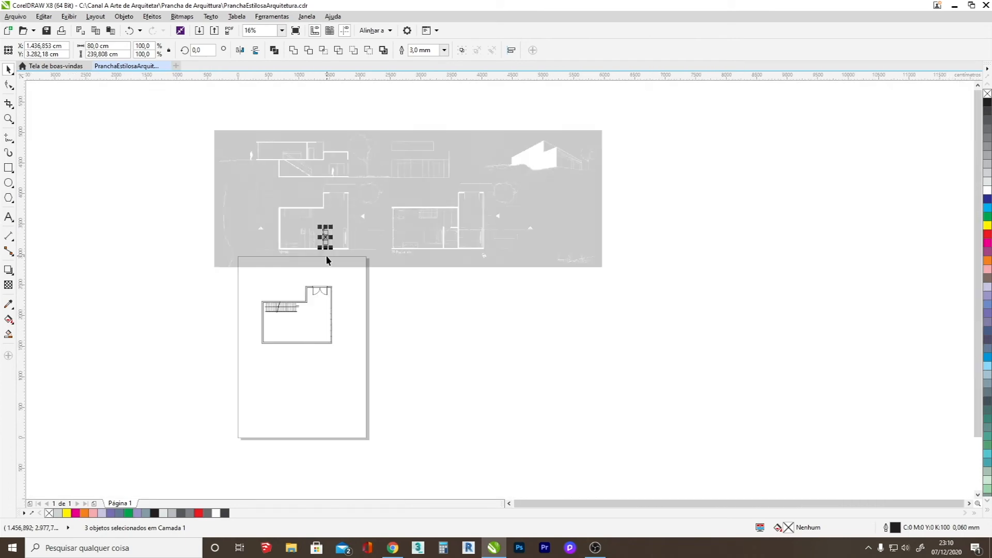
pyautogui.scroll(2, 333, 209)
pyautogui.moveTo(336, 256); pyautogui.dragTo(586, 437)
pyautogui.scroll(6, 532, 288)
pyautogui.scroll(-2, 542, 244)
pyautogui.press('Escape')
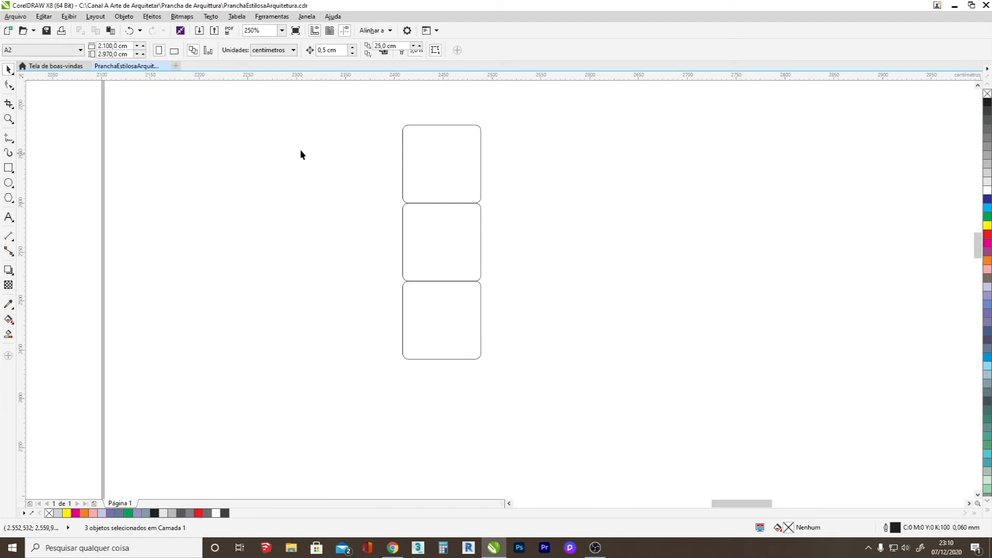
# Draw a frame rectangle about 85 × 244 cm around the three sofa cushions.
pyautogui.click(9, 167)
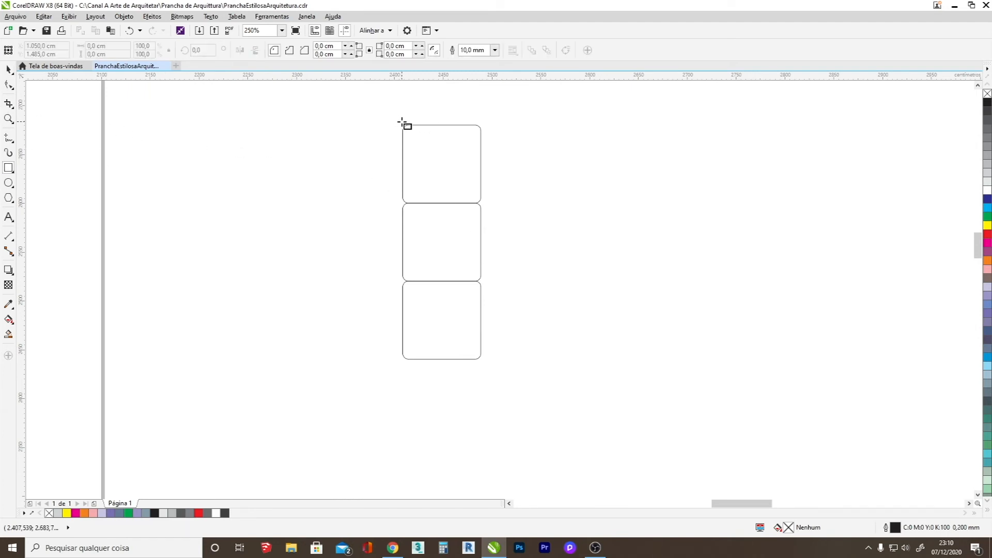
pyautogui.moveTo(398, 122); pyautogui.dragTo(451, 250)
pyautogui.moveTo(469, 328); pyautogui.dragTo(482, 360)
pyautogui.scroll(2, 481, 242)
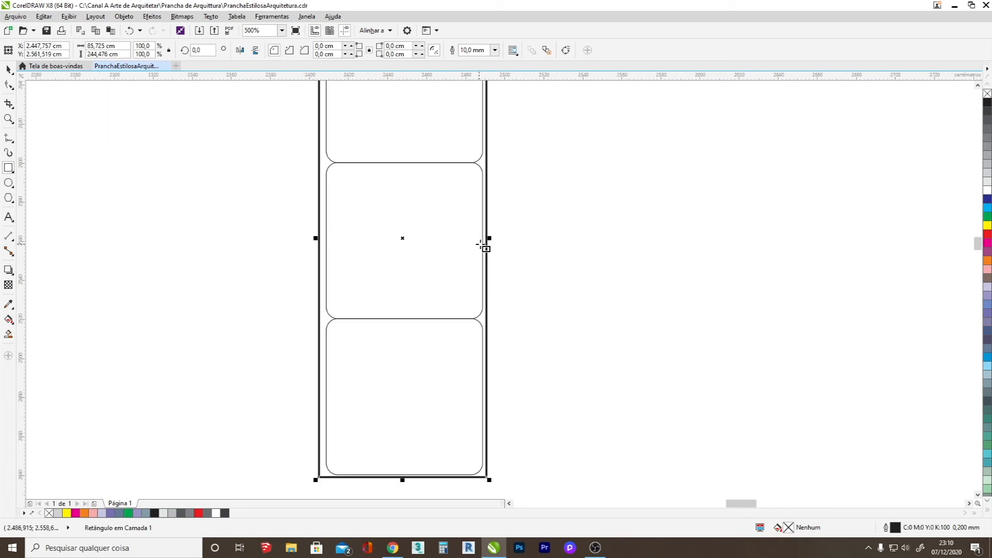
pyautogui.moveTo(489, 238); pyautogui.dragTo(488, 240)
# Set the frame's outline to 2.0 mm and pull its left and upper edges in closer to the cushions.
pyautogui.click(495, 50)
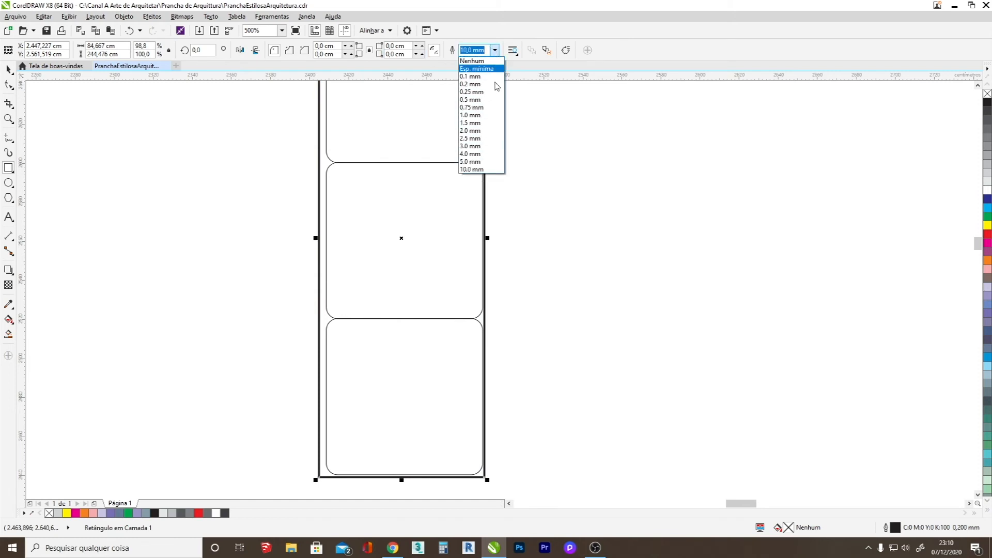
pyautogui.click(475, 130)
pyautogui.moveTo(316, 238); pyautogui.dragTo(320, 238)
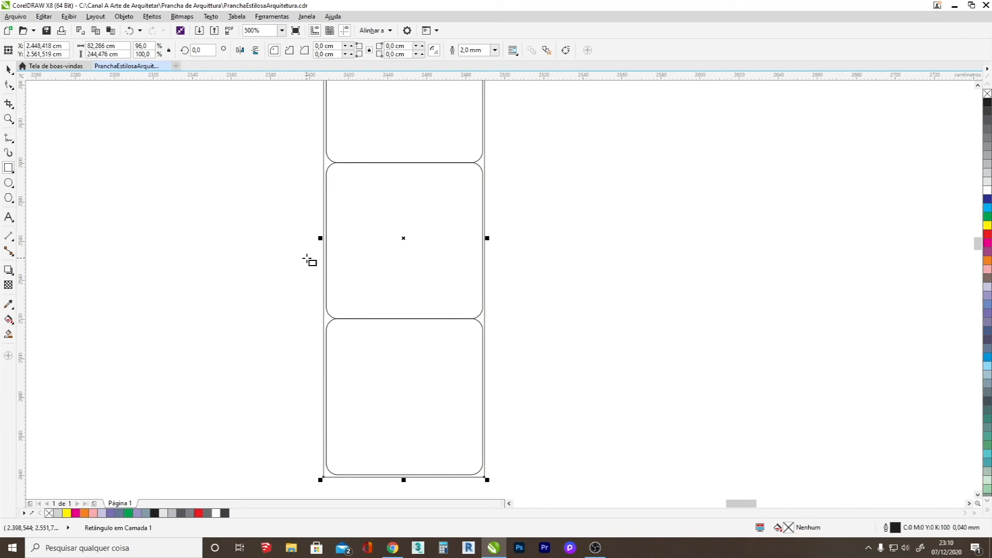
pyautogui.scroll(-2, 308, 260)
pyautogui.scroll(4, 343, 120)
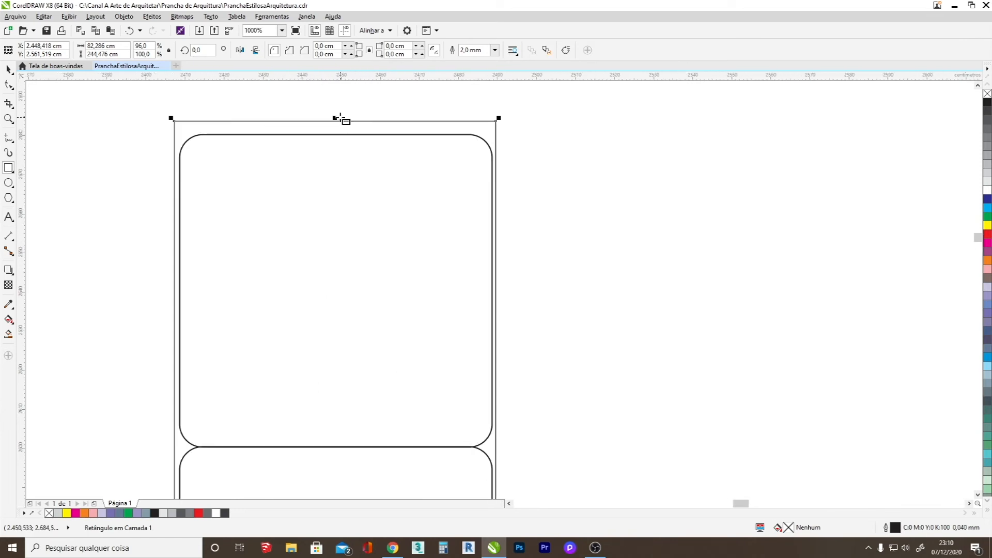
pyautogui.moveTo(334, 118); pyautogui.dragTo(335, 127)
# Round the frame's corners by about 0.006 cm and add an armrest strip about 82 × 15.5 cm below the cushions.
pyautogui.click(9, 85)
pyautogui.moveTo(496, 131); pyautogui.dragTo(488, 129)
pyautogui.scroll(-6, 483, 122)
pyautogui.scroll(4, 455, 197)
pyautogui.scroll(-2, 405, 248)
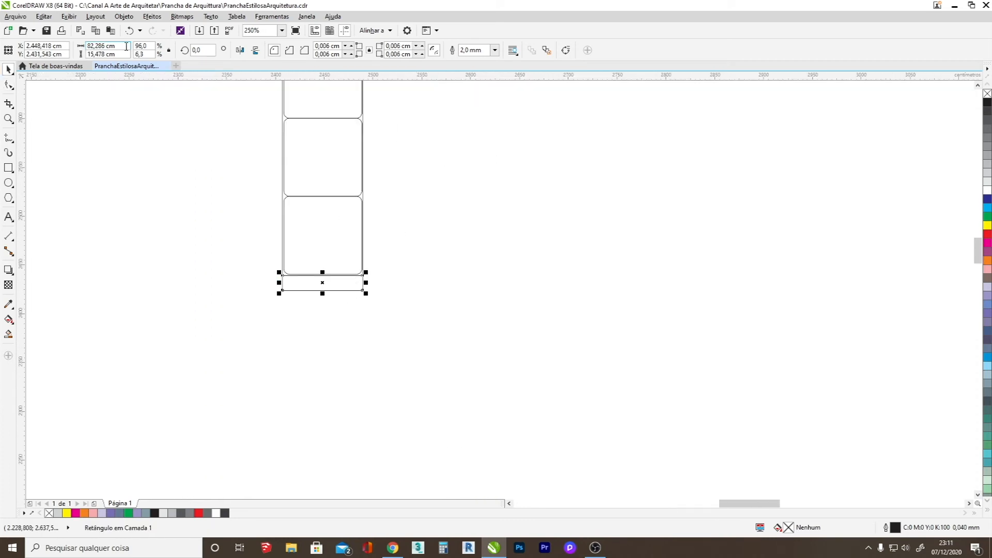
# Move the sofa into the living area of the ground-floor plan and adjust its position.
pyautogui.scroll(-2, 293, 337)
pyautogui.scroll(2, 428, 215)
pyautogui.moveTo(334, 310); pyautogui.dragTo(339, 450)
pyautogui.scroll(3, 359, 232)
pyautogui.scroll(-3, 342, 216)
pyautogui.moveTo(343, 332); pyautogui.dragTo(331, 332)
pyautogui.scroll(2, 344, 462)
pyautogui.scroll(-2, 386, 432)
pyautogui.click(458, 309)
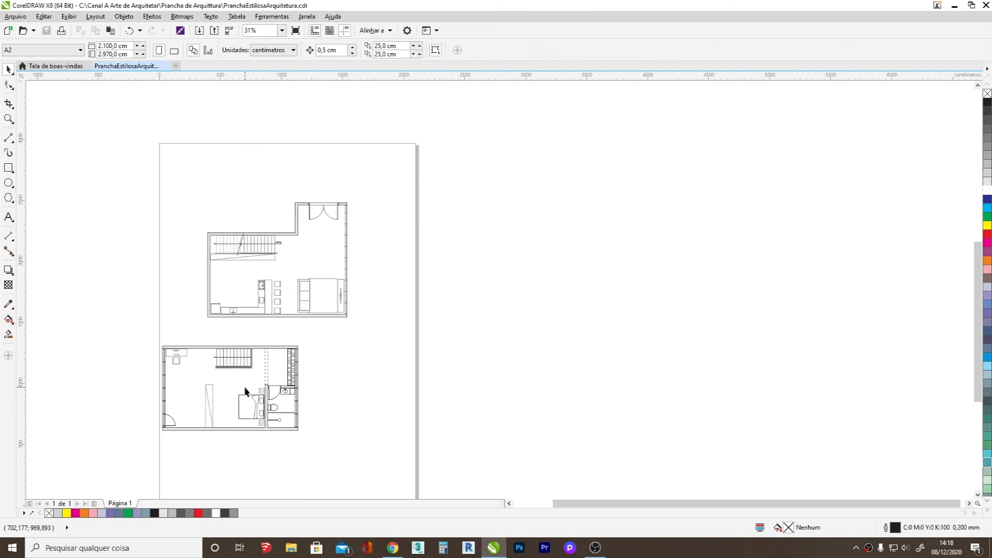
# Draw a tall rectangle about 673 × 2307 cm over the entrance and living wing, starting at the stepped wall's corner.
pyautogui.scroll(2, 216, 399)
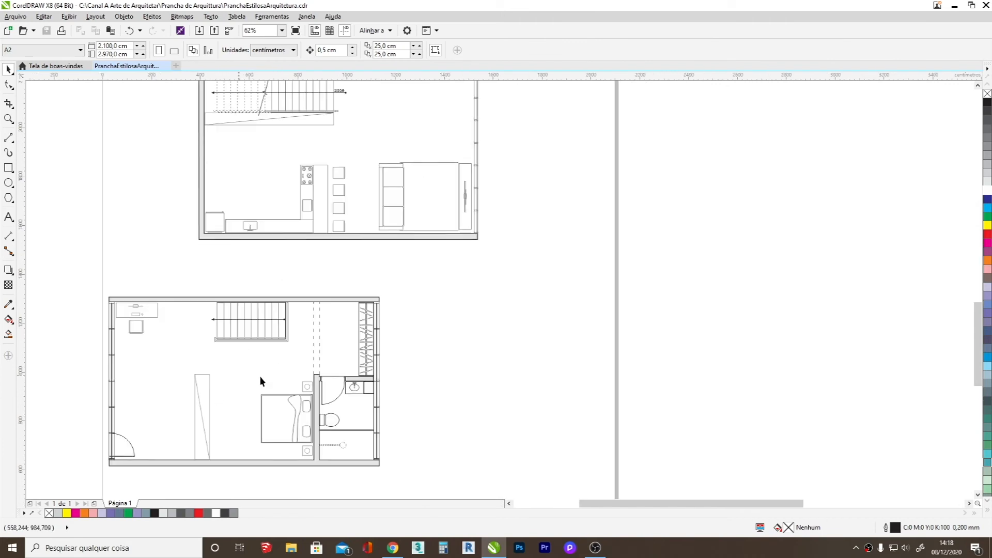
pyautogui.moveTo(977, 351)
pyautogui.mouseDown()
pyautogui.moveTo(977, 329)
pyautogui.moveTo(971, 348)
pyautogui.mouseUp()
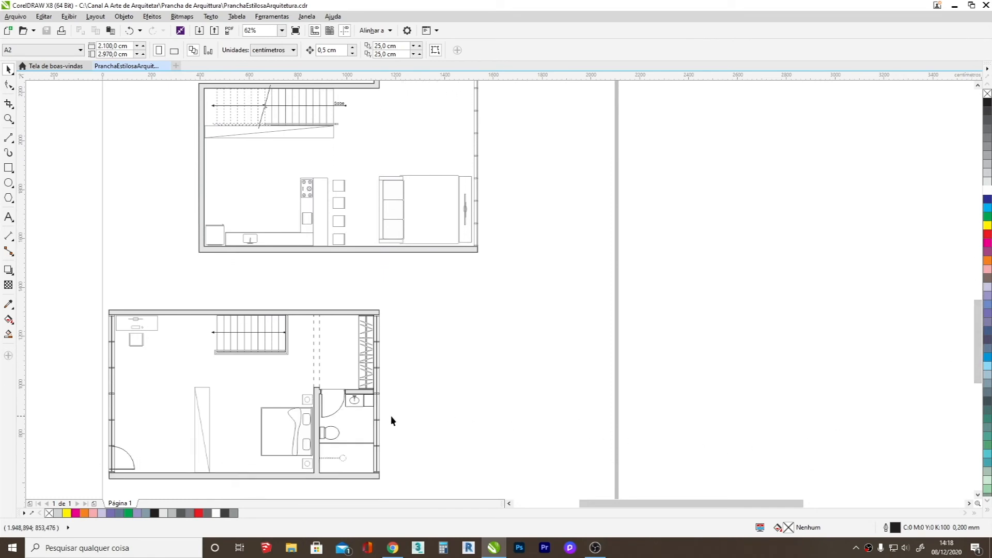
pyautogui.scroll(-2, 389, 340)
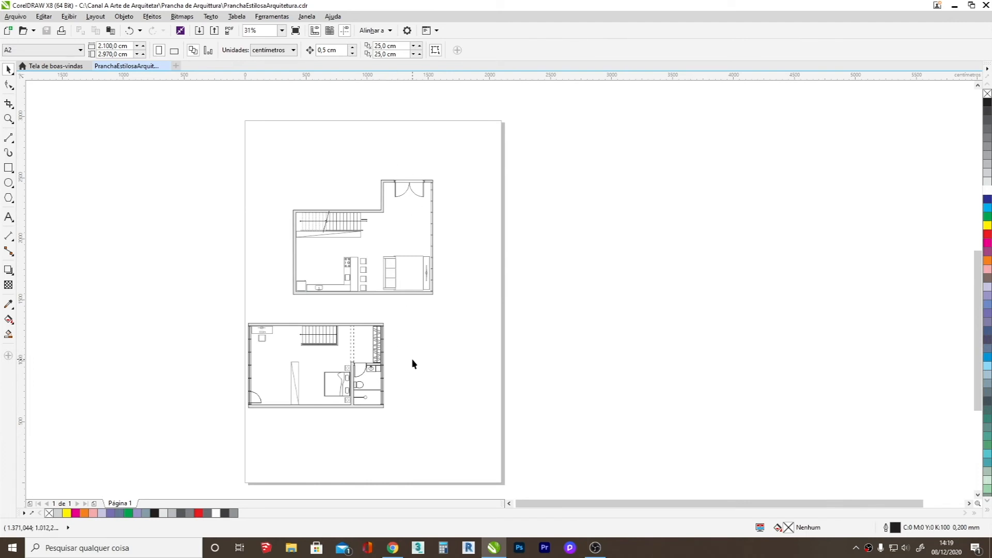
pyautogui.click(9, 168)
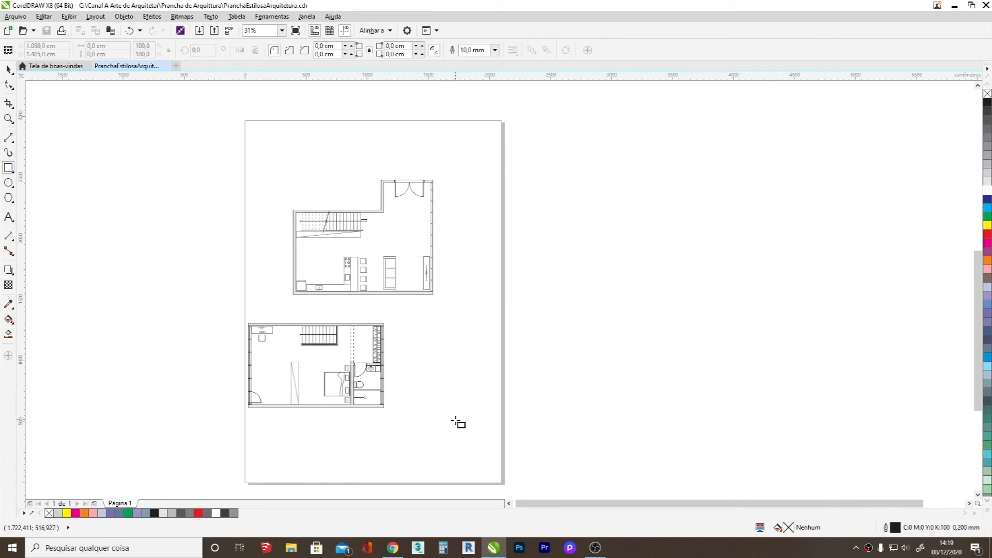
pyautogui.moveTo(466, 431)
pyautogui.mouseDown()
pyautogui.moveTo(402, 182)
pyautogui.moveTo(384, 149)
pyautogui.mouseUp()
pyautogui.click(8, 70)
# Shorten the tall rectangle to about 1278 cm and extend its left edge to the stepped wall's inner corner, about 678 cm wide.
pyautogui.scroll(2, 353, 223)
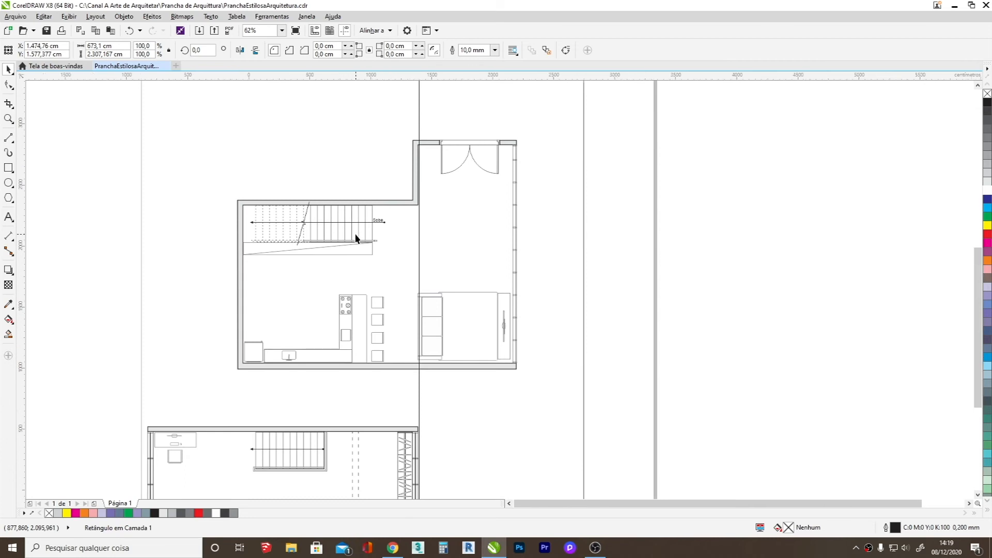
pyautogui.scroll(-2, 354, 233)
pyautogui.moveTo(428, 442); pyautogui.dragTo(439, 319)
pyautogui.scroll(4, 394, 261)
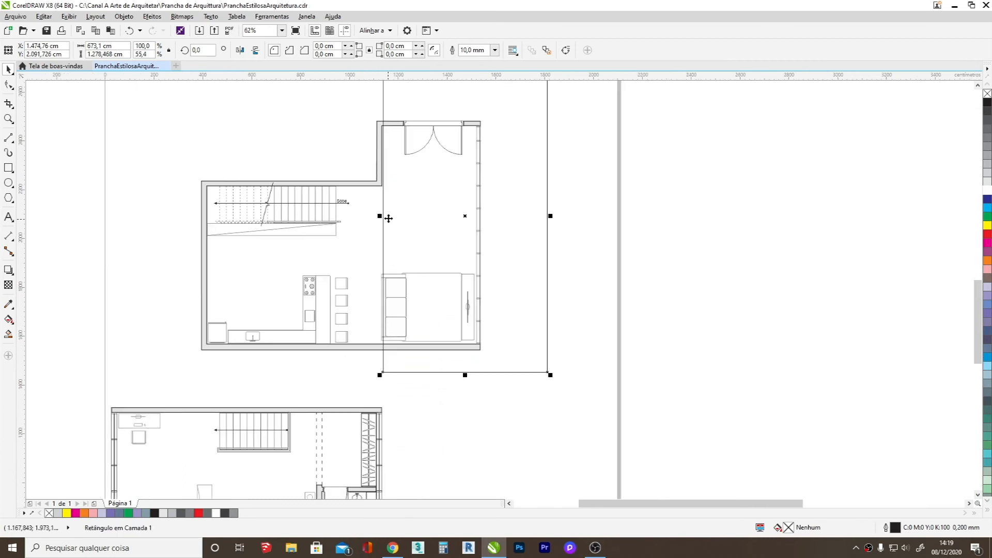
pyautogui.moveTo(378, 247); pyautogui.dragTo(373, 247)
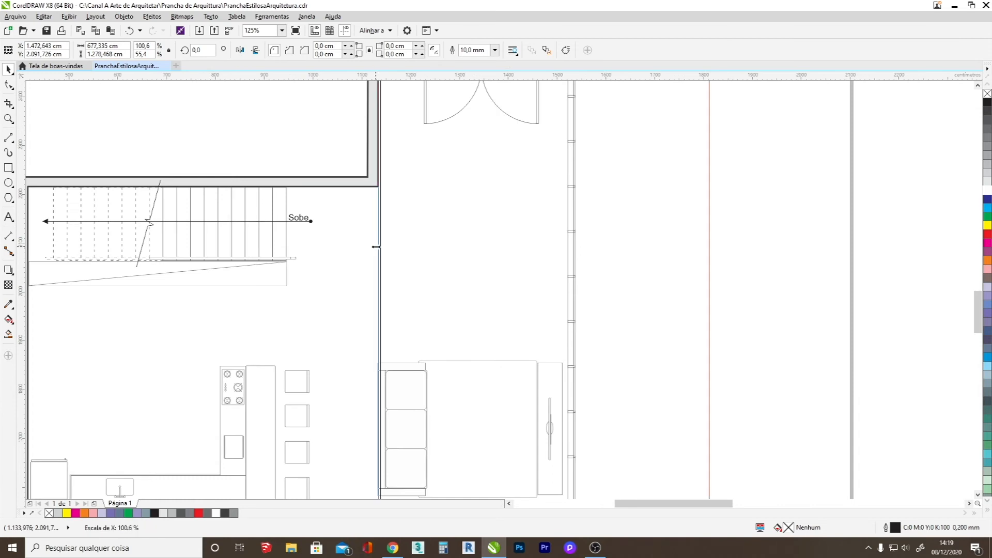
# Group the ground-floor plan's walls, stairs and furniture without the tall rectangle, and undo a trial move of the group.
pyautogui.scroll(-4, 373, 247)
pyautogui.moveTo(277, 321); pyautogui.dragTo(445, 213)
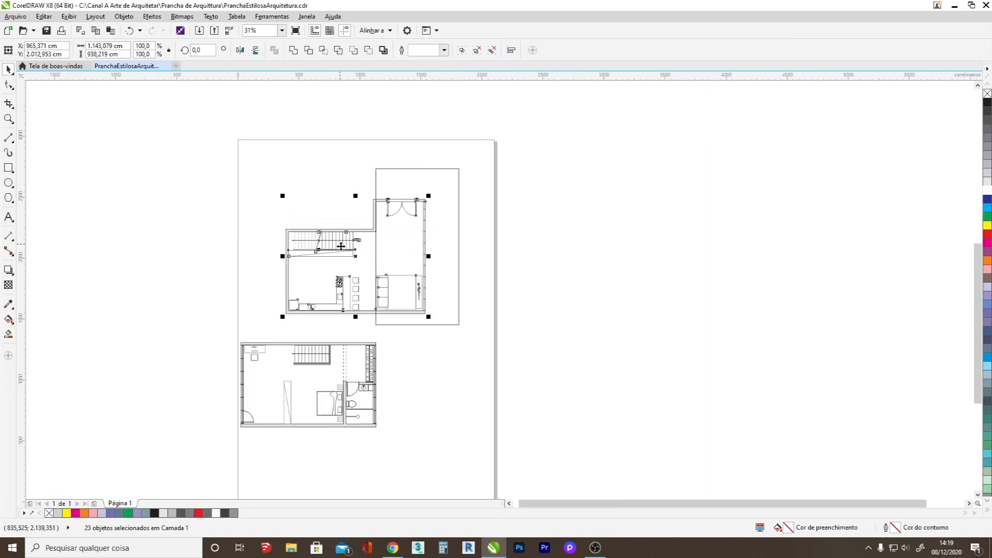
pyautogui.rightClick(344, 249)
pyautogui.click(370, 304)
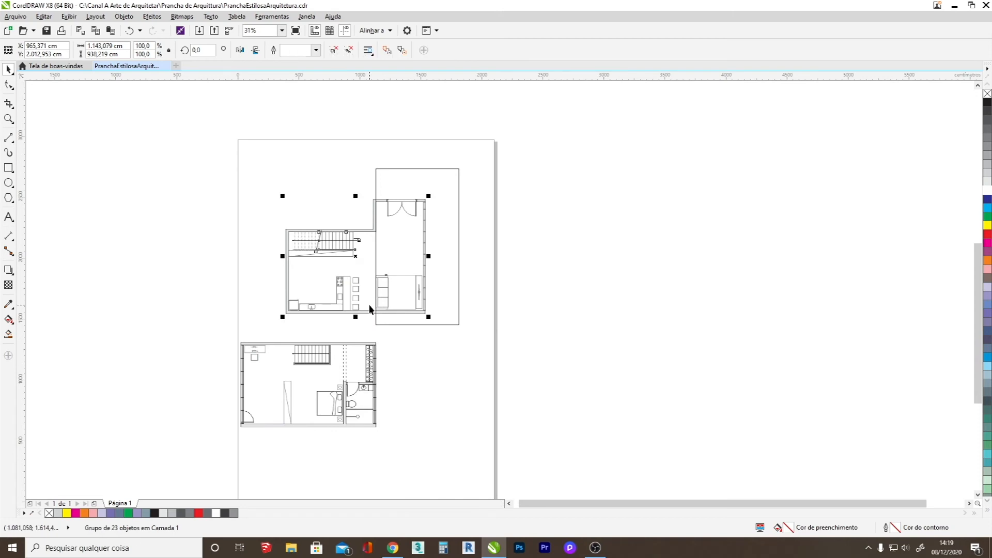
pyautogui.click(569, 277)
pyautogui.moveTo(327, 250); pyautogui.dragTo(256, 188)
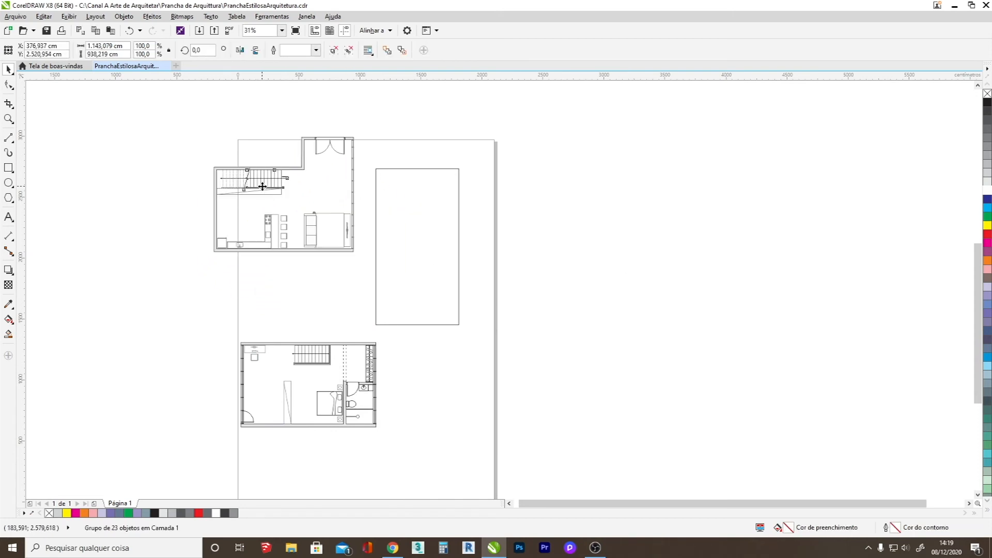
pyautogui.hotkey('ctrl', 'z')
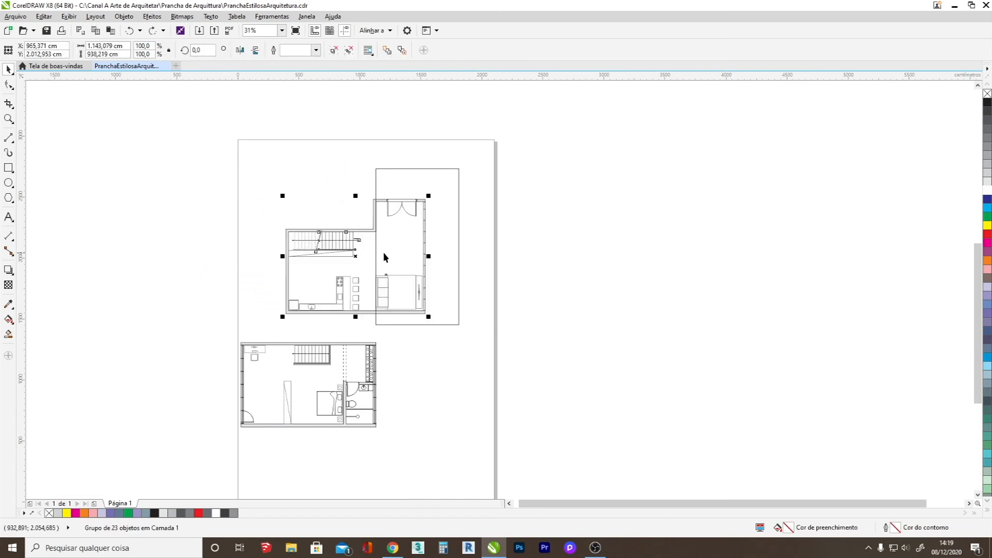
# Intersect the rectangle with the ground-floor group, delete the rectangle and place the resulting wing piece beside the upper-floor plan.
pyautogui.click(396, 171)
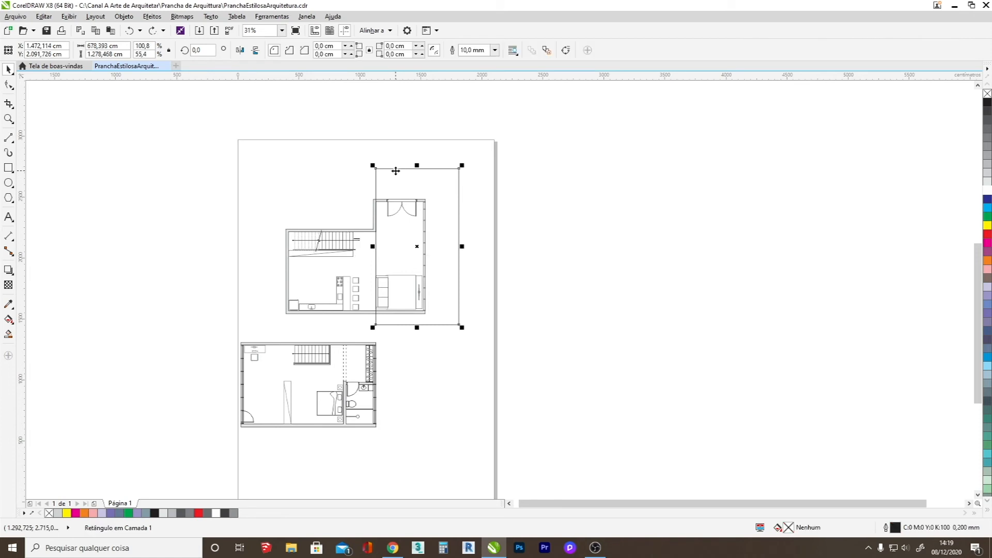
pyautogui.keyDown('shift'); pyautogui.click(363, 235); pyautogui.keyUp('shift')
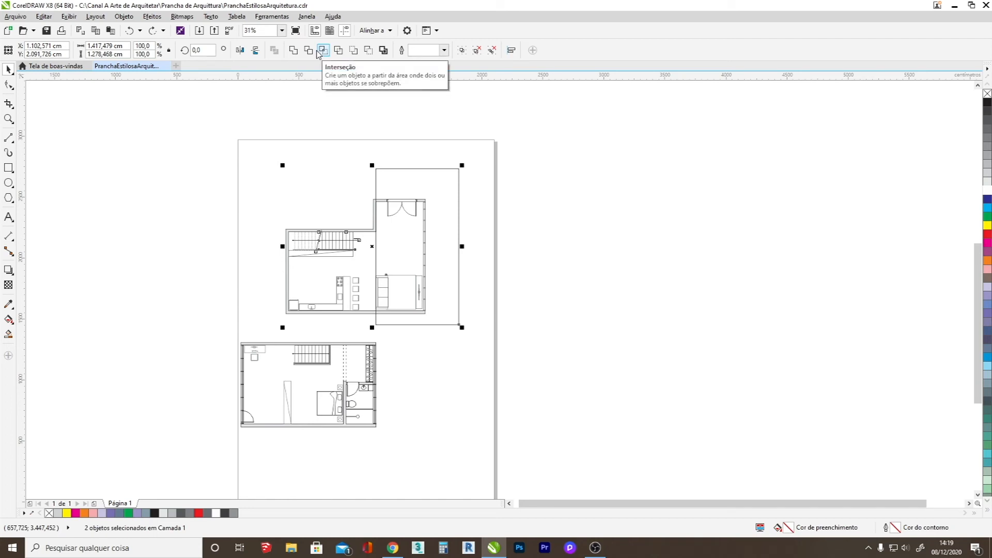
pyautogui.click(324, 53)
pyautogui.click(473, 257)
pyautogui.moveTo(468, 256); pyautogui.dragTo(593, 269)
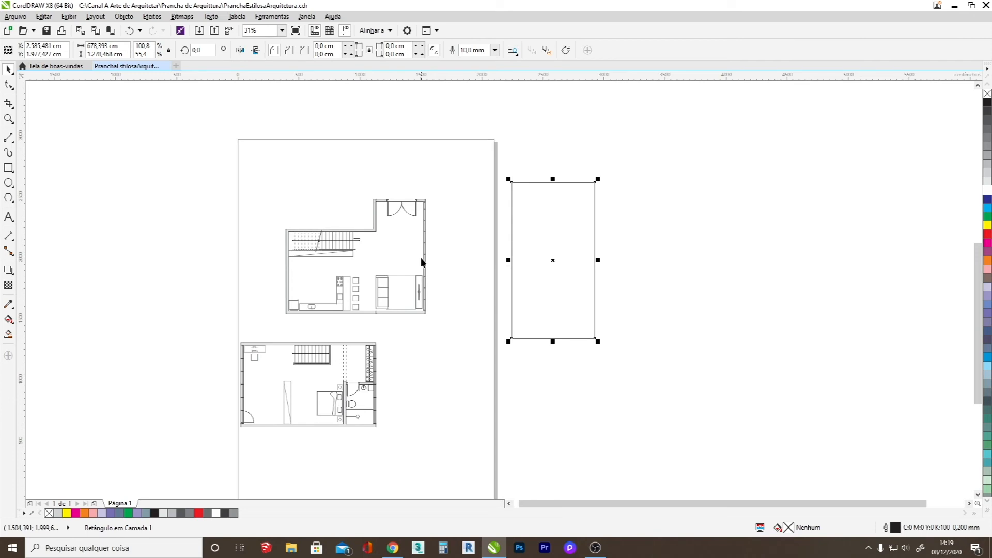
pyautogui.press('Delete')
pyautogui.moveTo(426, 259); pyautogui.dragTo(429, 369)
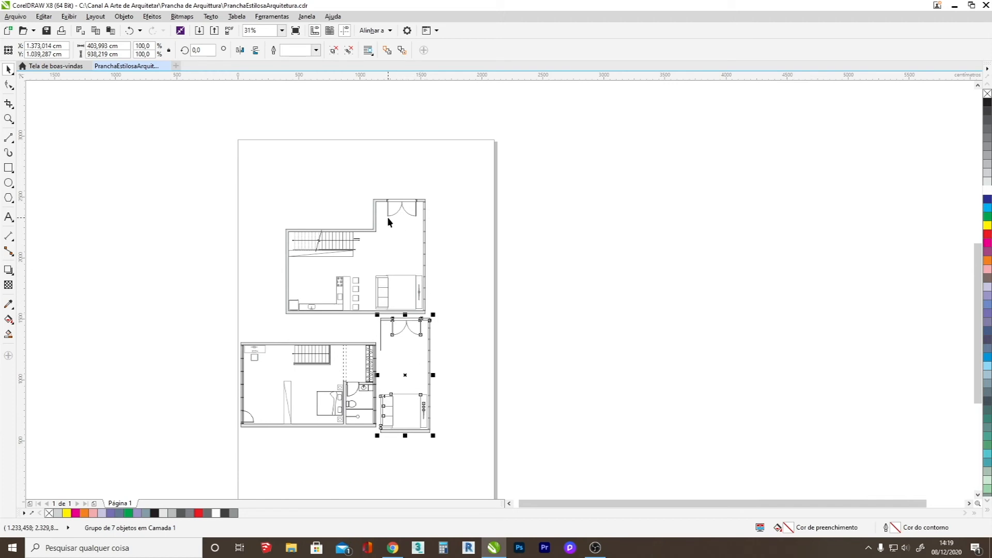
# Undo the wing piece's move and delete the piece.
pyautogui.scroll(-2, 385, 355)
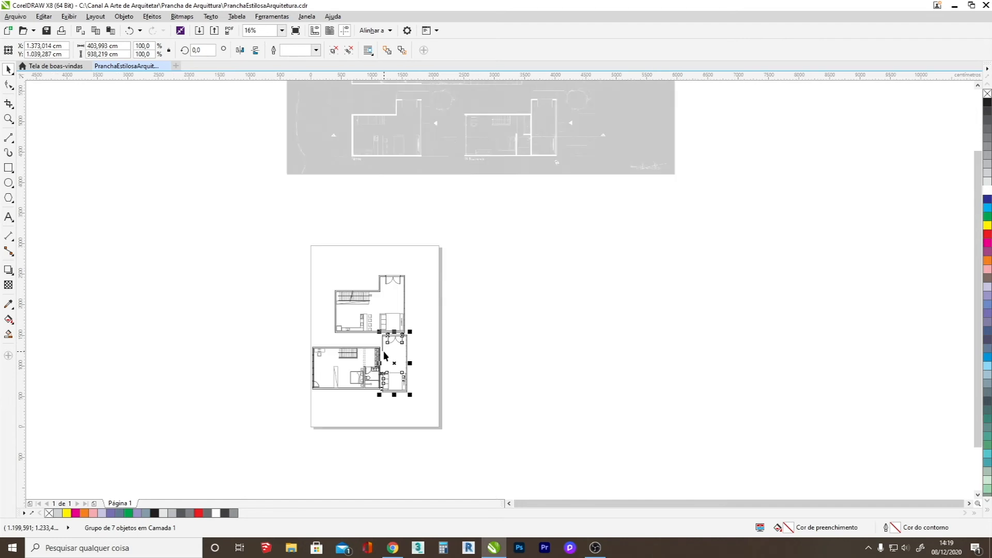
pyautogui.scroll(4, 385, 355)
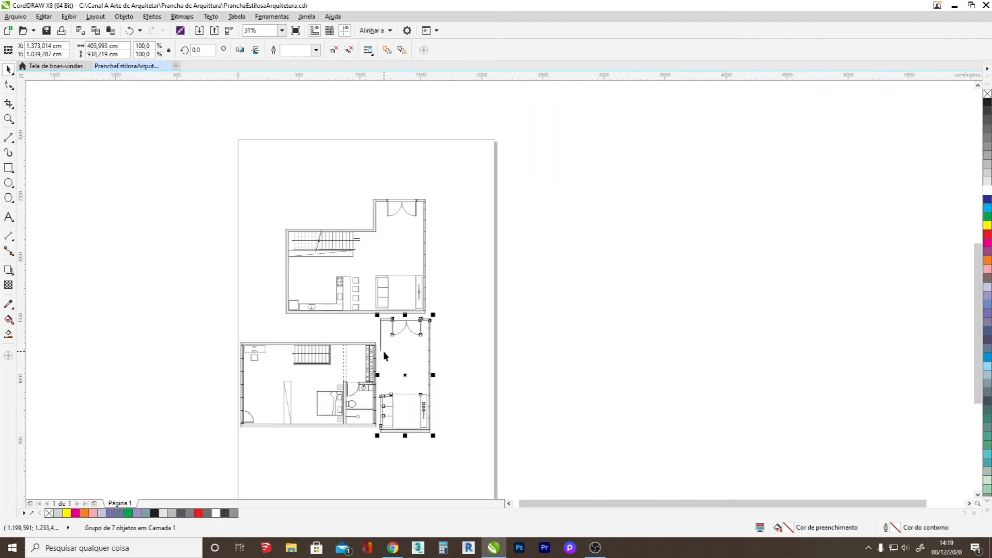
pyautogui.scroll(-2, 399, 350)
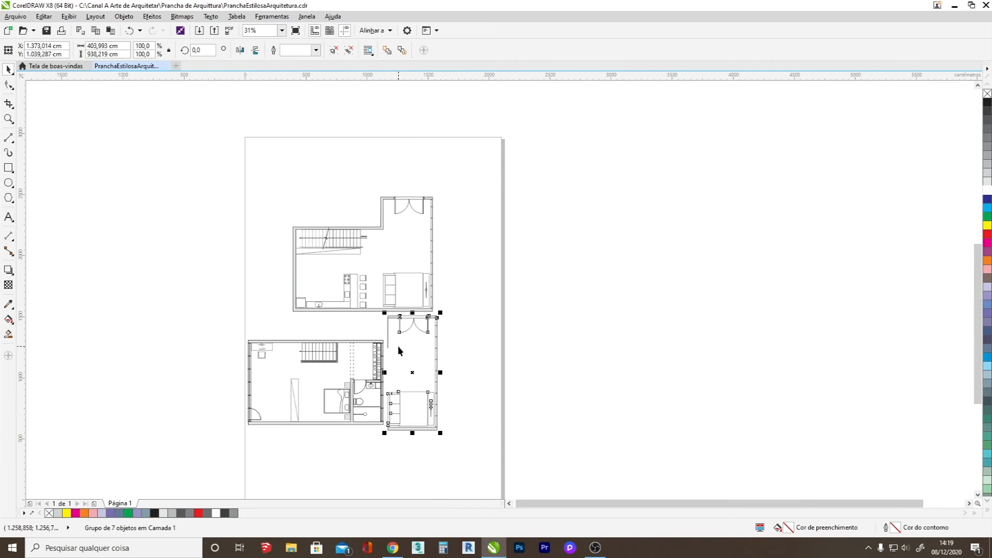
pyautogui.hotkey('ctrl', 'z')
pyautogui.press('Delete')
# Draw a rectangle about 484 × 1014 cm around the entrance and living wing, its left edge just outside the stepped wall's outer face.
pyautogui.scroll(2, 389, 200)
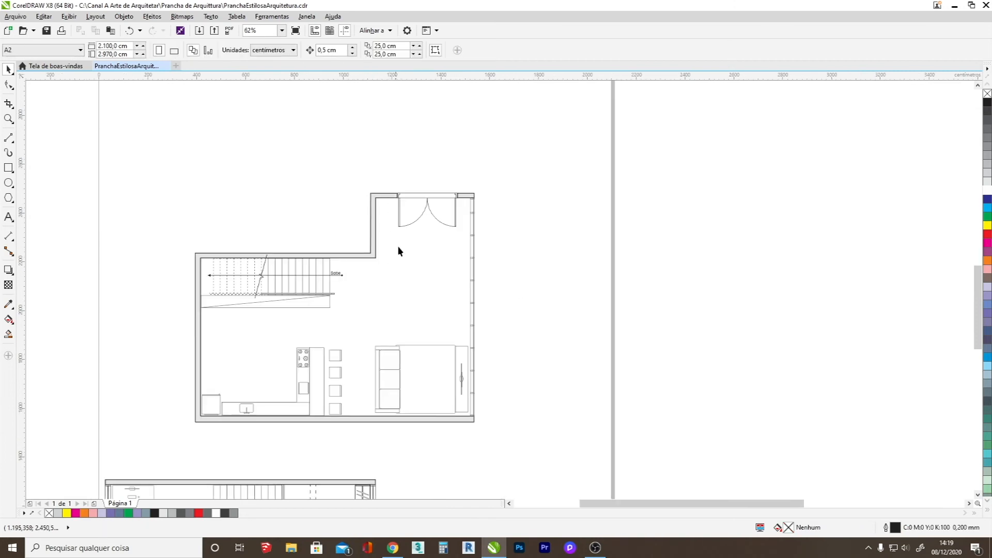
pyautogui.click(8, 168)
pyautogui.moveTo(487, 185); pyautogui.dragTo(371, 433)
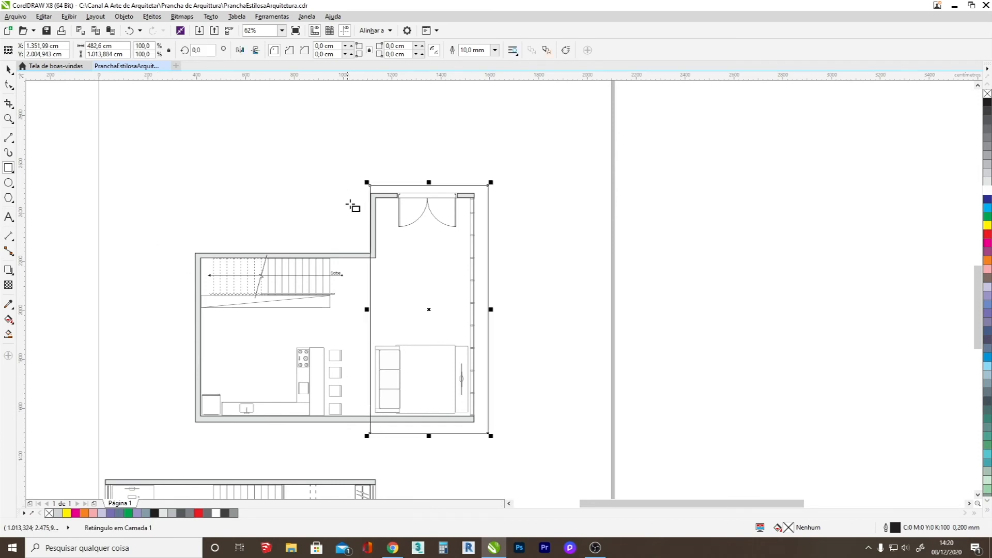
pyautogui.scroll(4, 367, 274)
pyautogui.moveTo(397, 385); pyautogui.dragTo(395, 388)
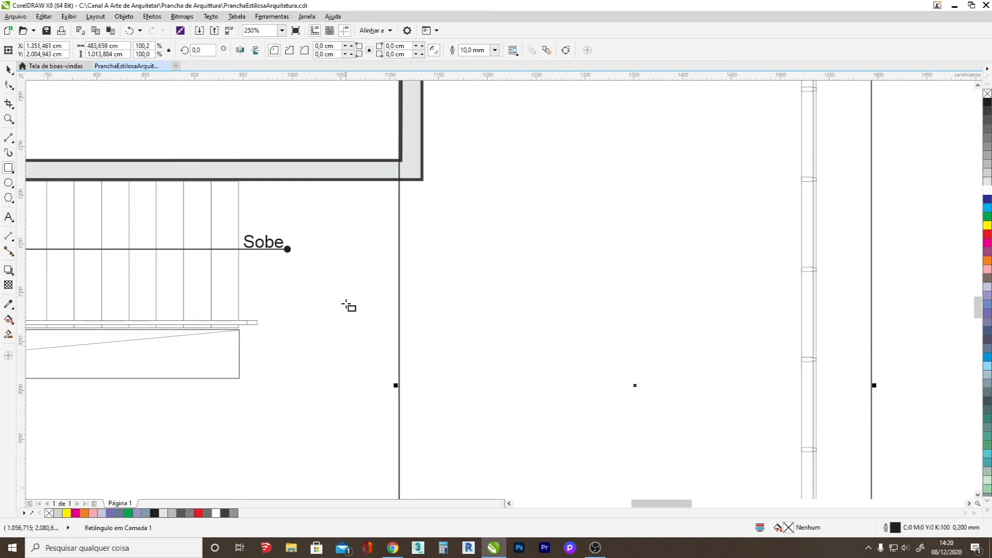
# Intersect the new rectangle with the ground-floor group and delete the rectangle.
pyautogui.scroll(-4, 346, 305)
pyautogui.click(9, 69)
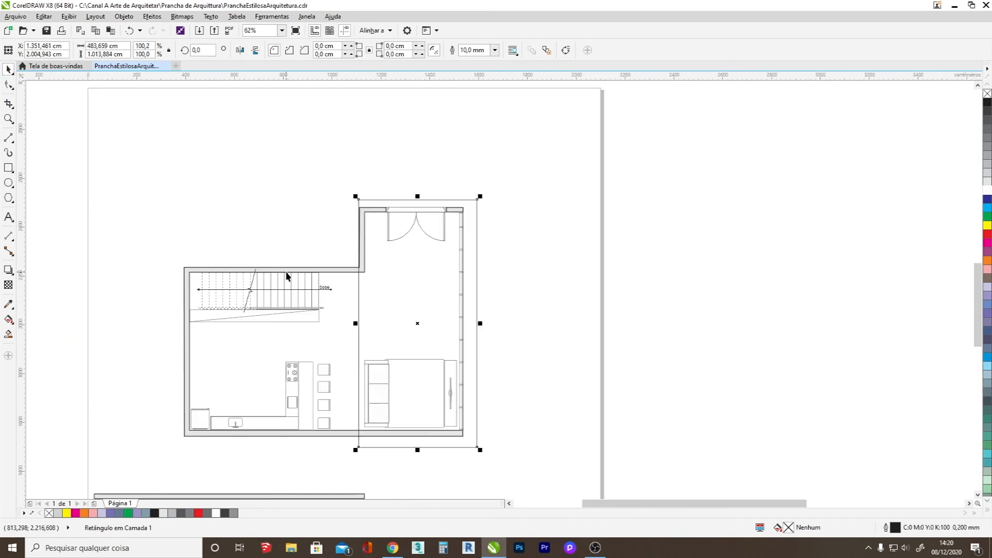
pyautogui.keyDown('shift'); pyautogui.click(287, 274); pyautogui.keyUp('shift')
pyautogui.click(323, 51)
pyautogui.click(620, 195)
pyautogui.moveTo(477, 244); pyautogui.dragTo(550, 227)
pyautogui.press('Delete')
# Move the intersected wing piece against the right side of the upper-floor plan, fitting its stepped wall and lower wall to that plan's walls.
pyautogui.moveTo(464, 237); pyautogui.dragTo(594, 300)
pyautogui.scroll(-2, 539, 248)
pyautogui.scroll(2, 533, 297)
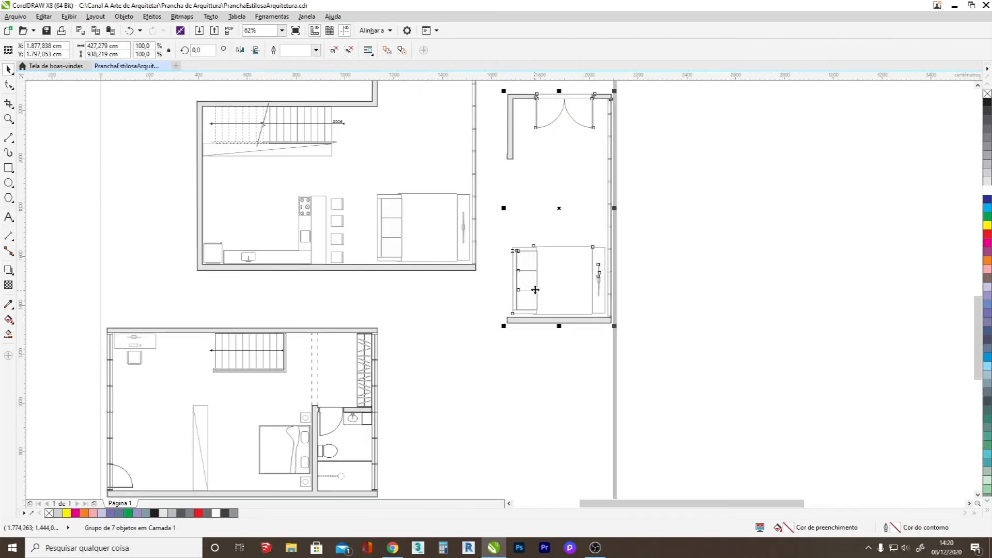
pyautogui.scroll(-2, 337, 445)
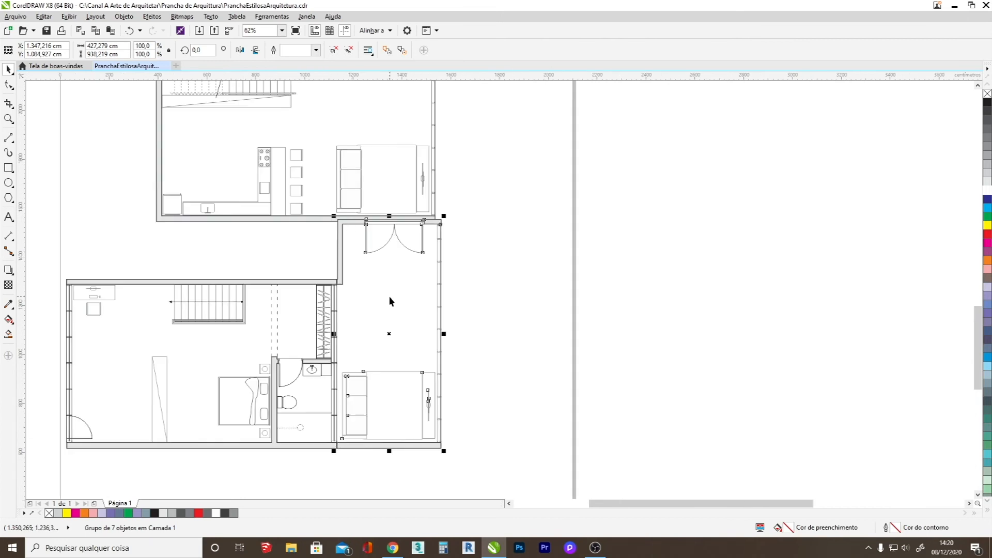
pyautogui.press('Left')
pyautogui.press('Left')
pyautogui.press('Left')
pyautogui.press('Left')
pyautogui.press('Left')
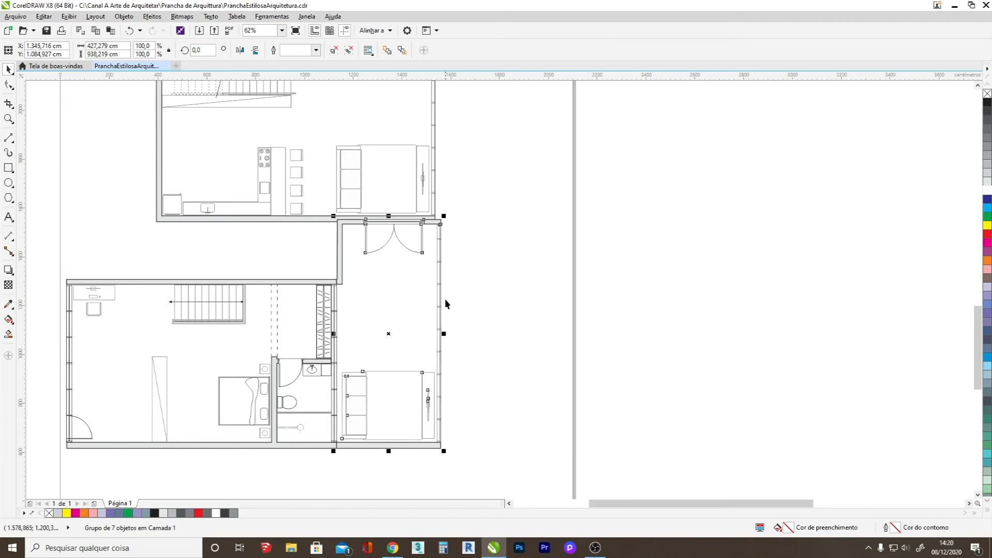
pyautogui.scroll(2, 440, 227)
pyautogui.moveTo(427, 226); pyautogui.dragTo(406, 227)
pyautogui.scroll(-2, 405, 245)
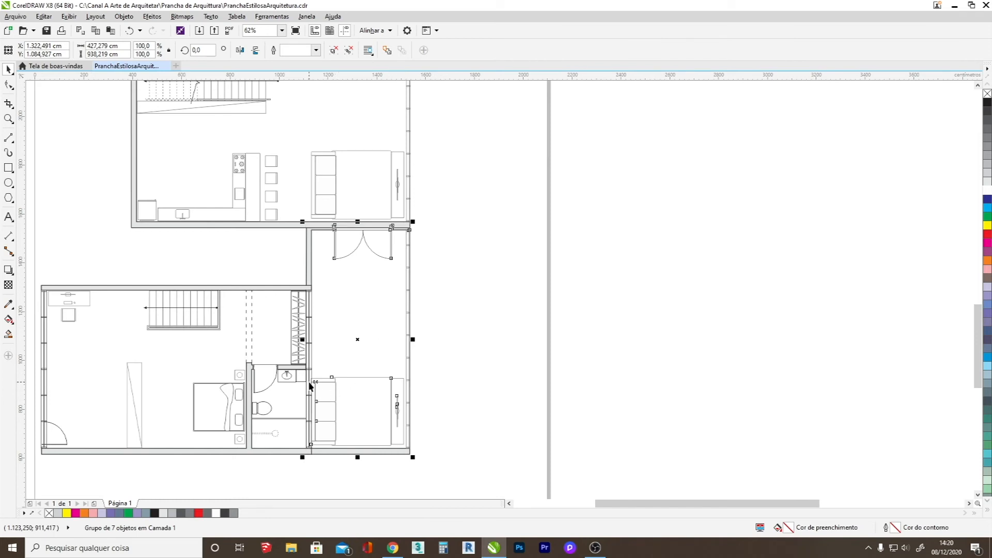
pyautogui.keyDown('shift'); pyautogui.click(251, 287); pyautogui.keyUp('shift')
pyautogui.click(491, 328)
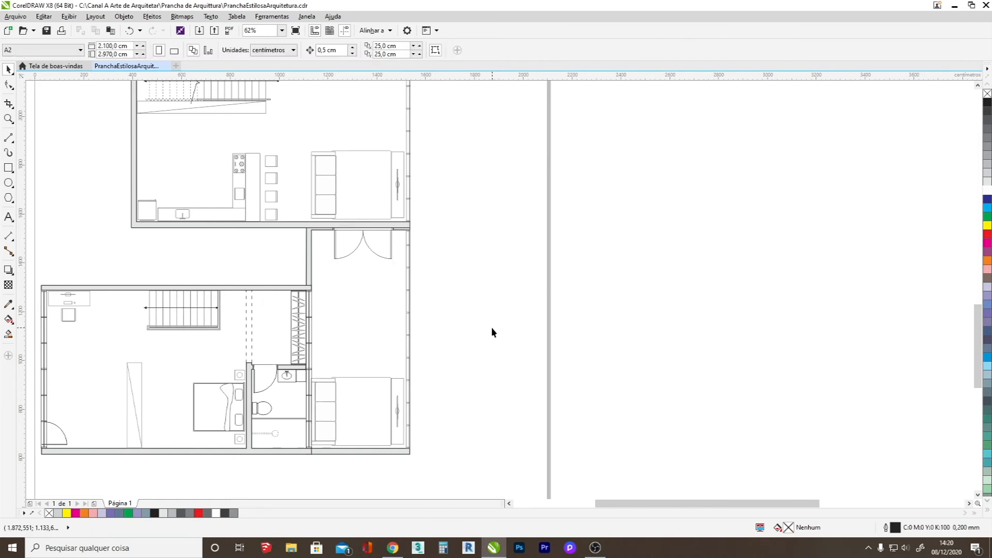
# Set the outline colour of the wing piece beside the upper-floor plan to 20% black.
pyautogui.click(411, 279)
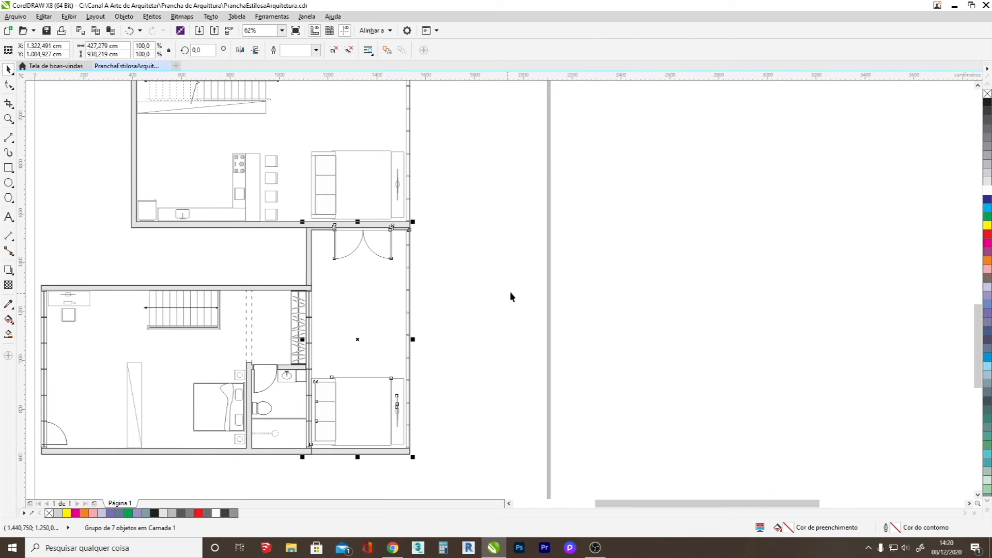
pyautogui.rightClick(988, 164)
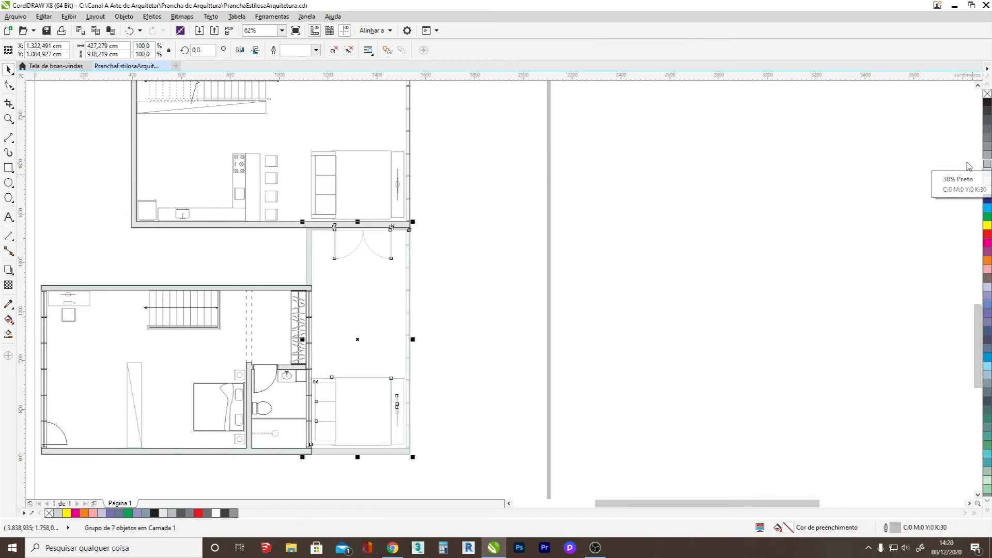
pyautogui.rightClick(987, 173)
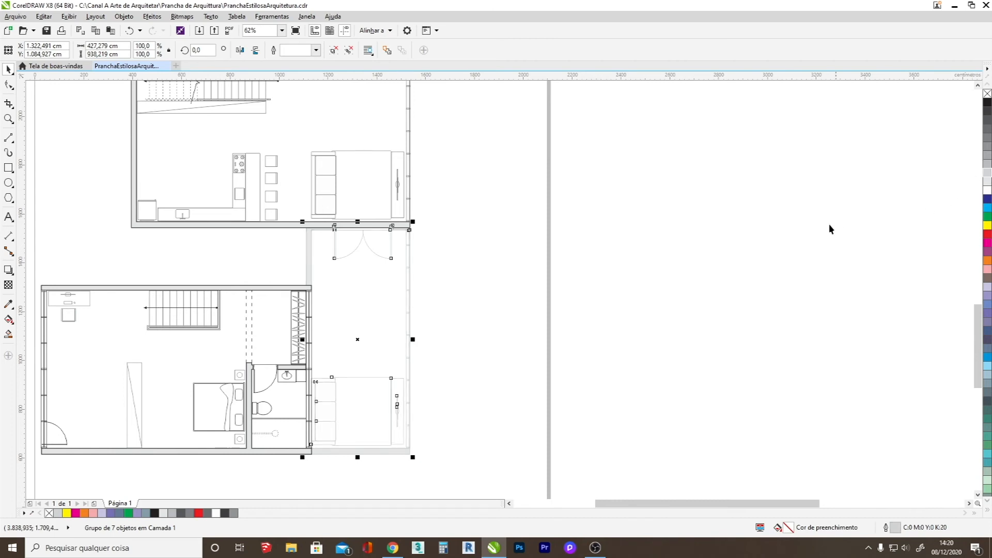
pyautogui.click(669, 296)
# Move the upper-floor plan together with its faded wing piece down to leave a gap below the ground-floor plan.
pyautogui.scroll(-2, 669, 300)
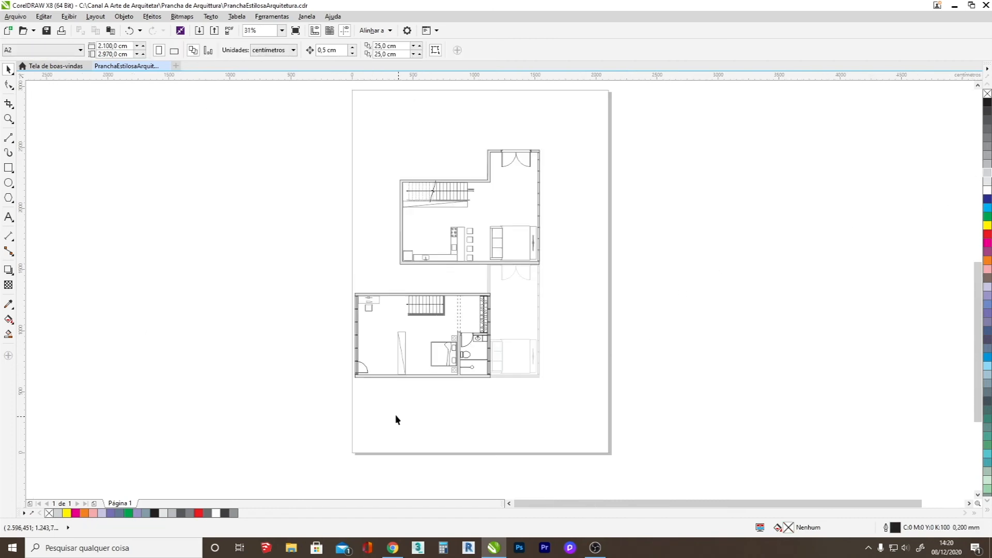
pyautogui.moveTo(247, 398); pyautogui.dragTo(605, 252)
pyautogui.moveTo(468, 294); pyautogui.dragTo(469, 325)
pyautogui.rightClick(468, 324)
pyautogui.click(509, 133)
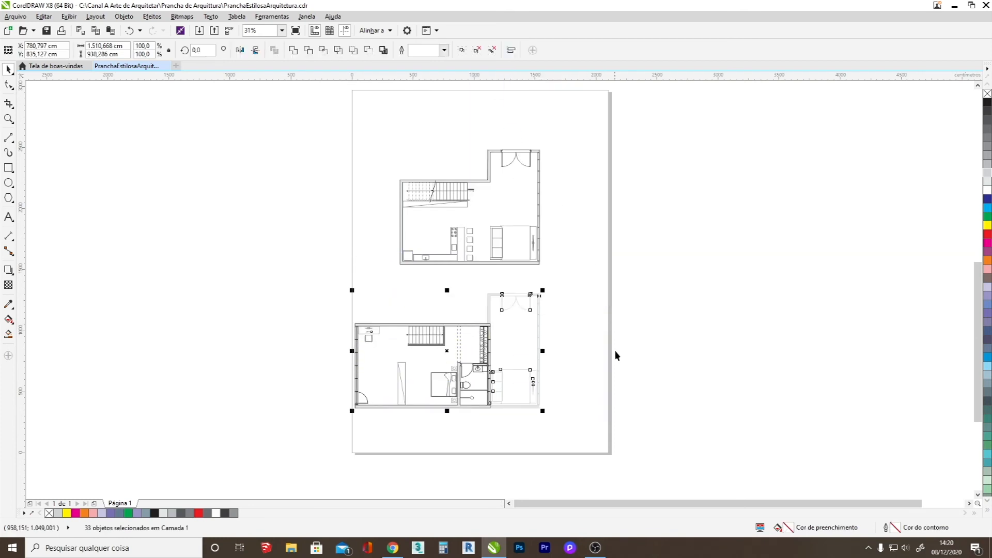
pyautogui.press('Escape')
# Draw a horizontal line about 2252 cm long across the upper-floor plan and lower it to about Y 600 cm, through the bed and bathroom.
pyautogui.scroll(2, 516, 410)
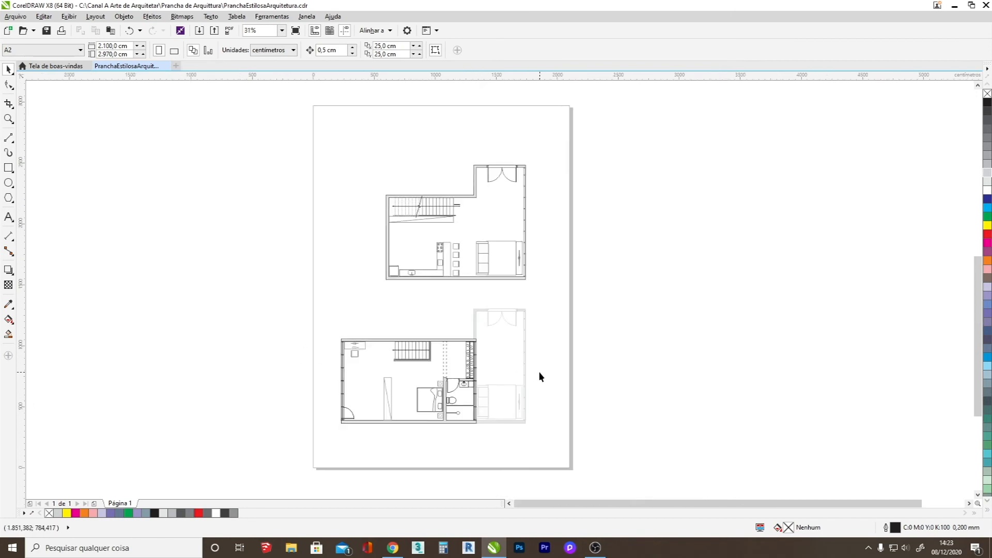
pyautogui.scroll(-4, 527, 372)
pyautogui.scroll(1, 474, 227)
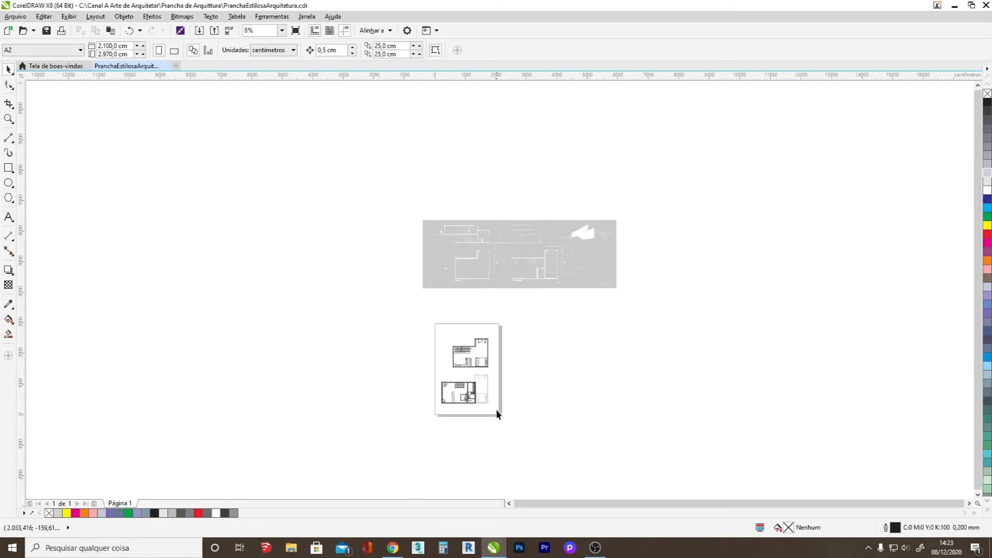
pyautogui.scroll(3, 496, 410)
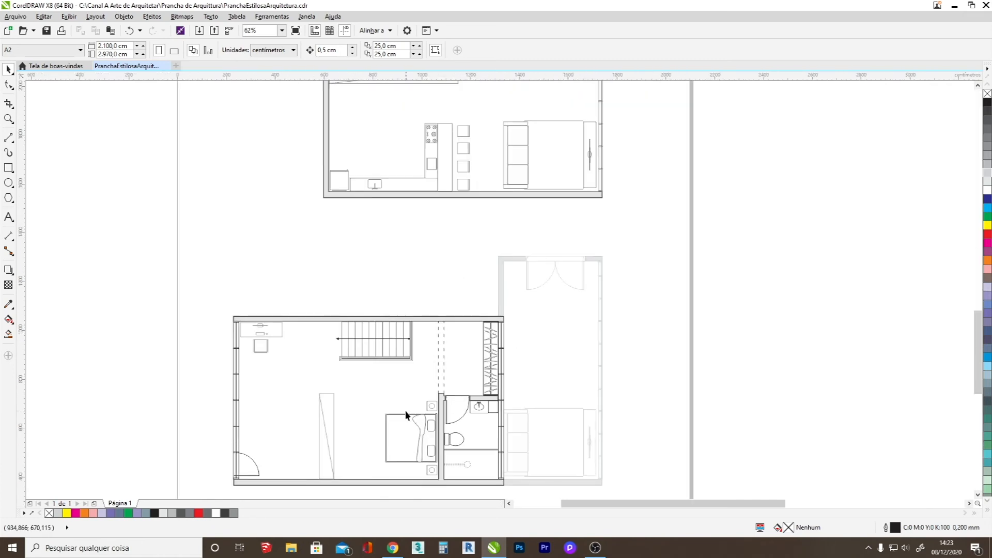
pyautogui.click(9, 137)
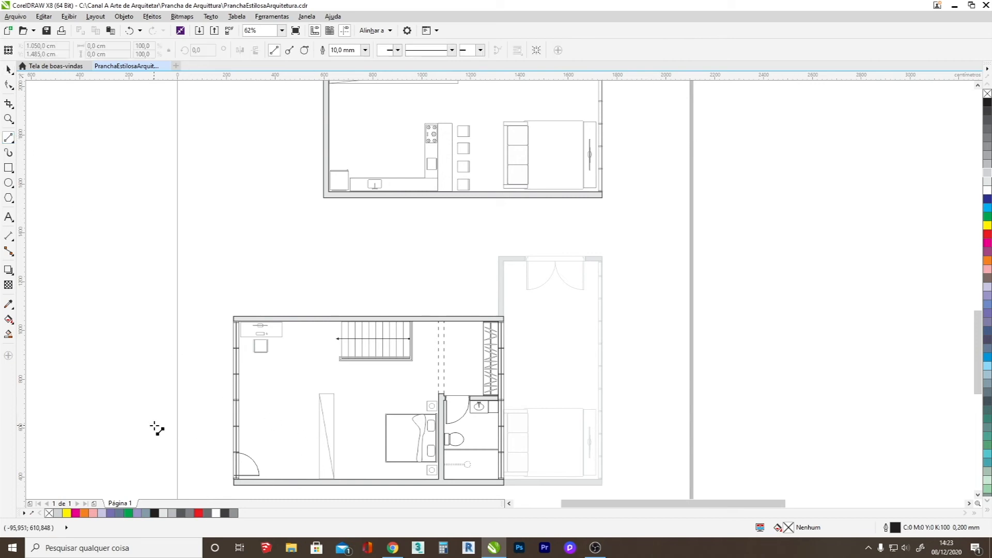
pyautogui.moveTo(155, 422)
pyautogui.mouseDown()
pyautogui.moveTo(553, 454)
pyautogui.moveTo(706, 433)
pyautogui.mouseUp()
pyautogui.click(9, 68)
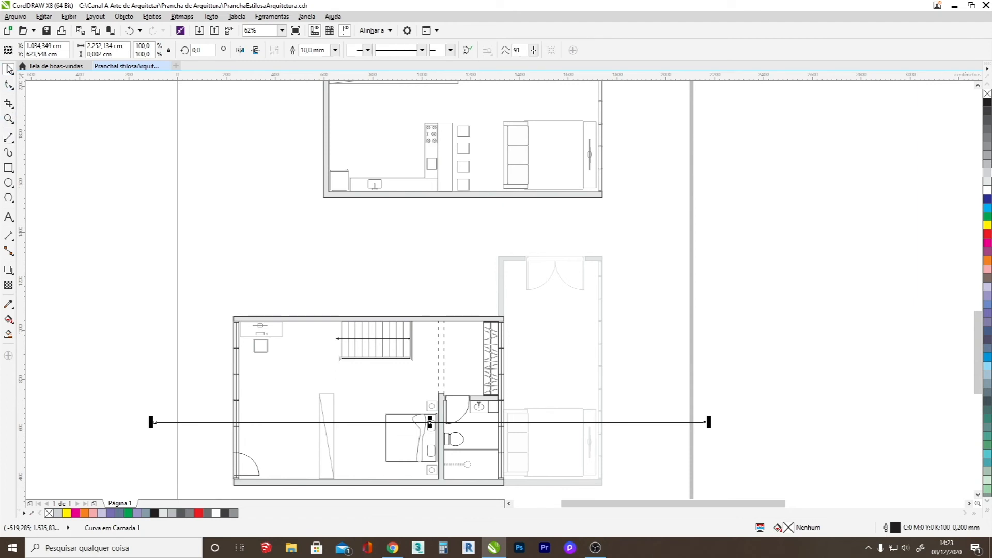
pyautogui.moveTo(472, 421); pyautogui.dragTo(488, 427)
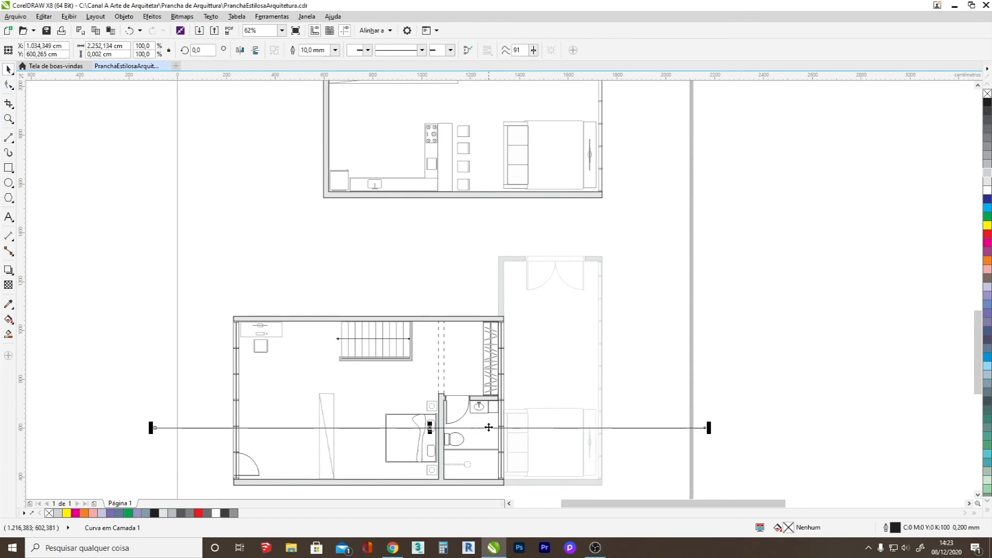
# Move both floor plans together with the horizontal line off the page to the empty area at its right.
pyautogui.scroll(-2, 408, 414)
pyautogui.click(264, 473)
pyautogui.moveTo(227, 480); pyautogui.dragTo(679, 137)
pyautogui.moveTo(429, 279); pyautogui.dragTo(793, 278)
pyautogui.scroll(-1, 466, 264)
pyautogui.scroll(1, 677, 336)
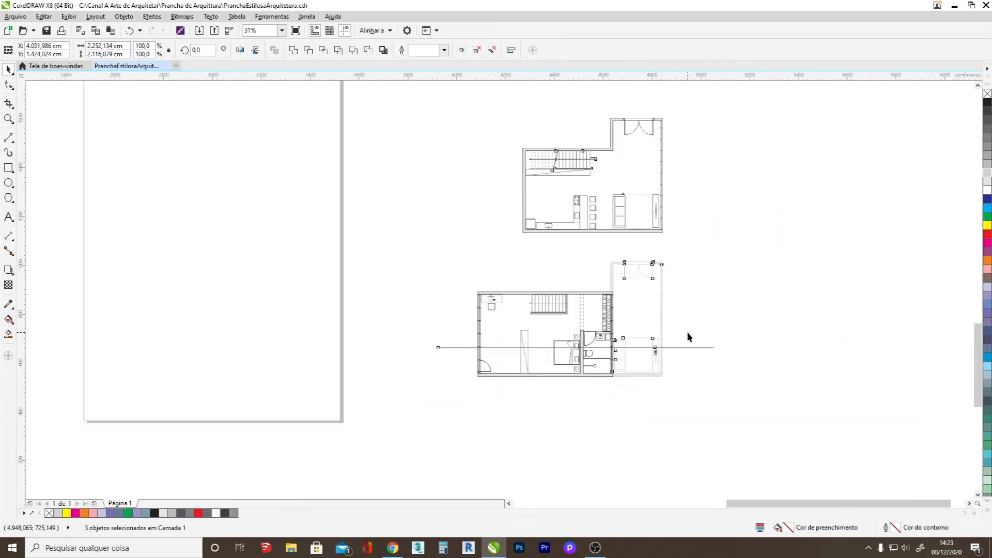
# Stretch the horizontal cut line across the upper-floor plan outward at its left end to a length of about 2282 cm.
pyautogui.scroll(2, 687, 337)
pyautogui.click(639, 385)
pyautogui.click(605, 362)
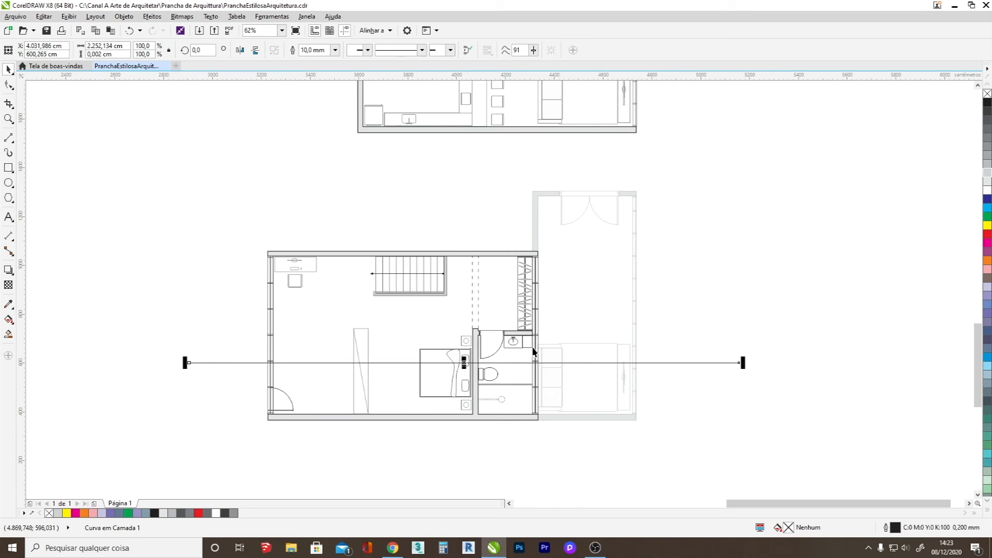
pyautogui.moveTo(187, 363); pyautogui.dragTo(178, 363)
pyautogui.scroll(-1, 162, 388)
pyautogui.scroll(1, 165, 354)
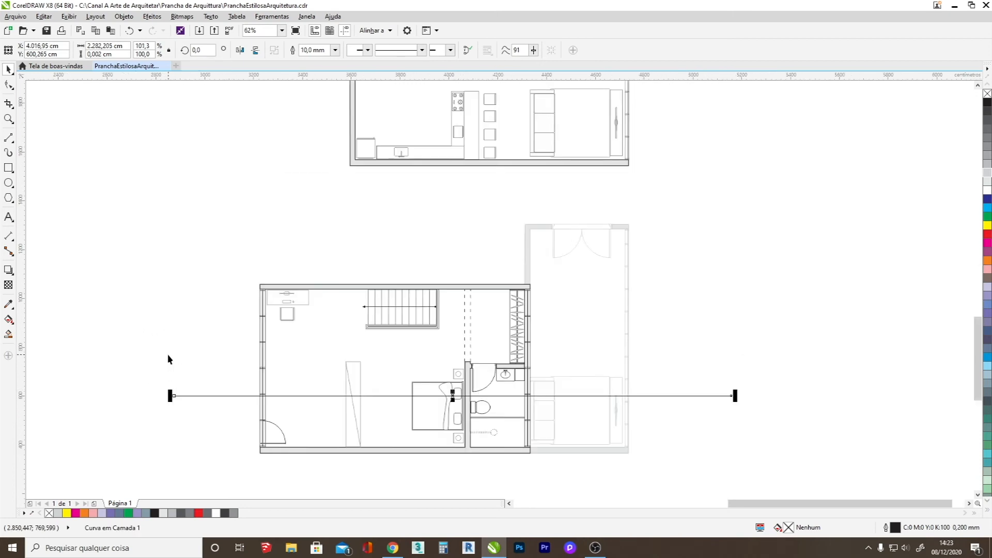
pyautogui.click(193, 371)
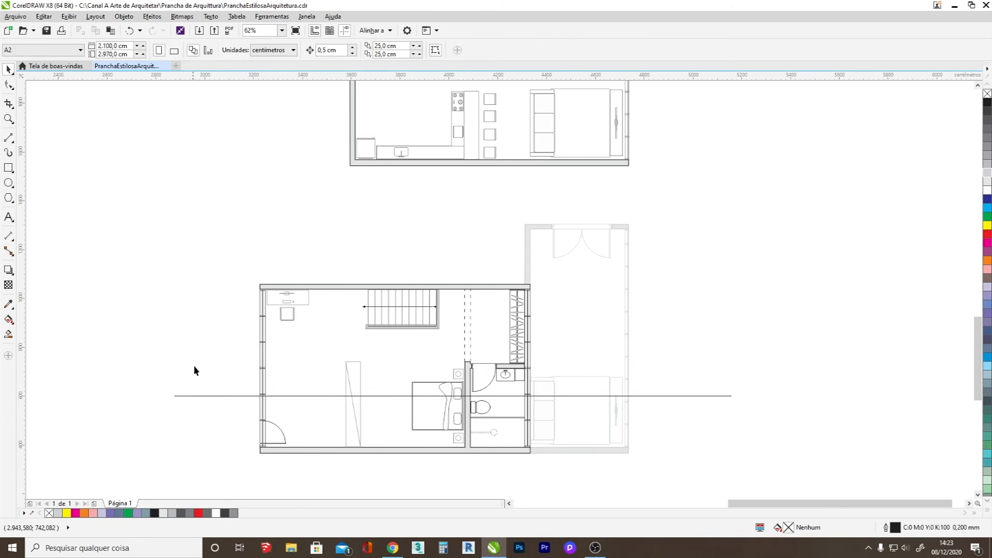
# Try red as the cut line's outline colour, then settle on orange (C0 M60 Y100 K0).
pyautogui.click(208, 396)
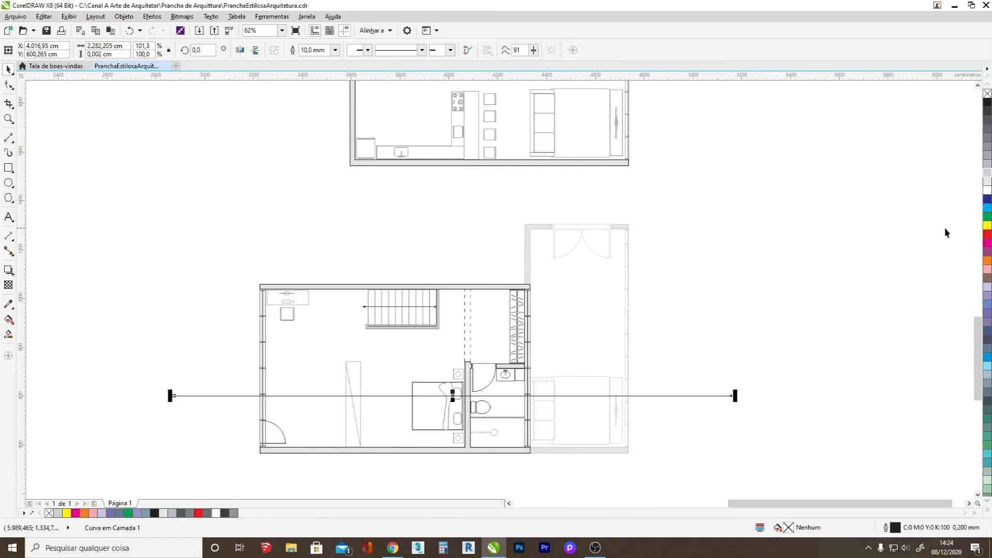
pyautogui.rightClick(987, 234)
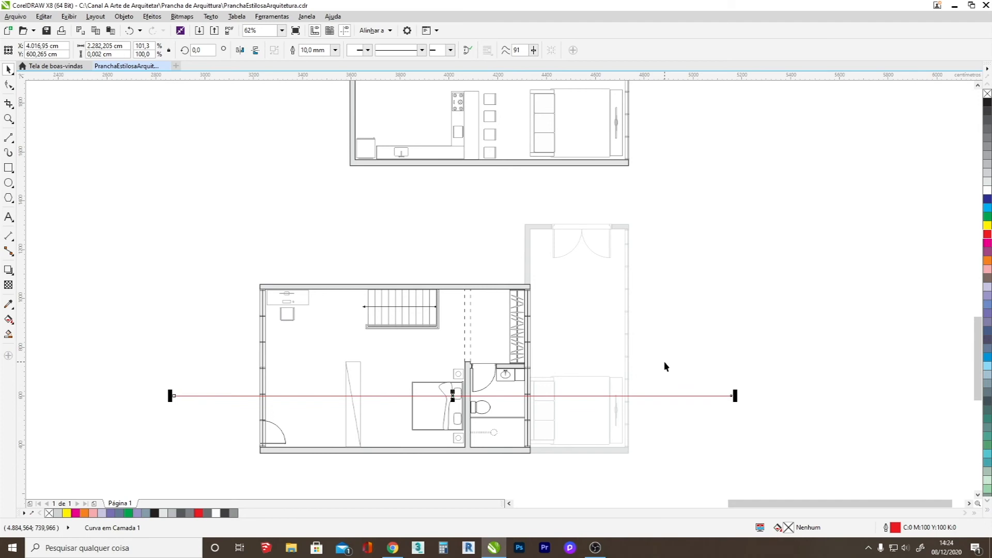
pyautogui.rightClick(987, 259)
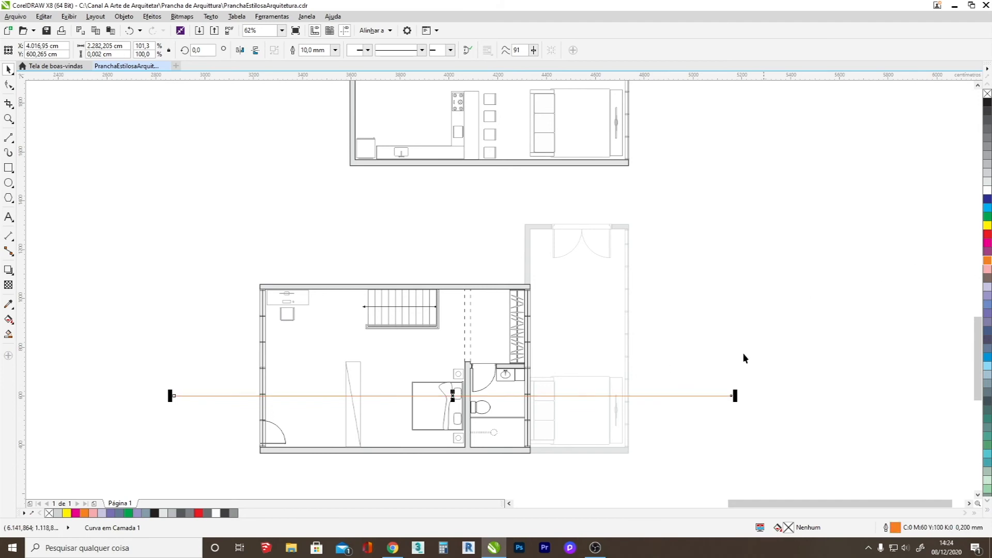
pyautogui.click(662, 361)
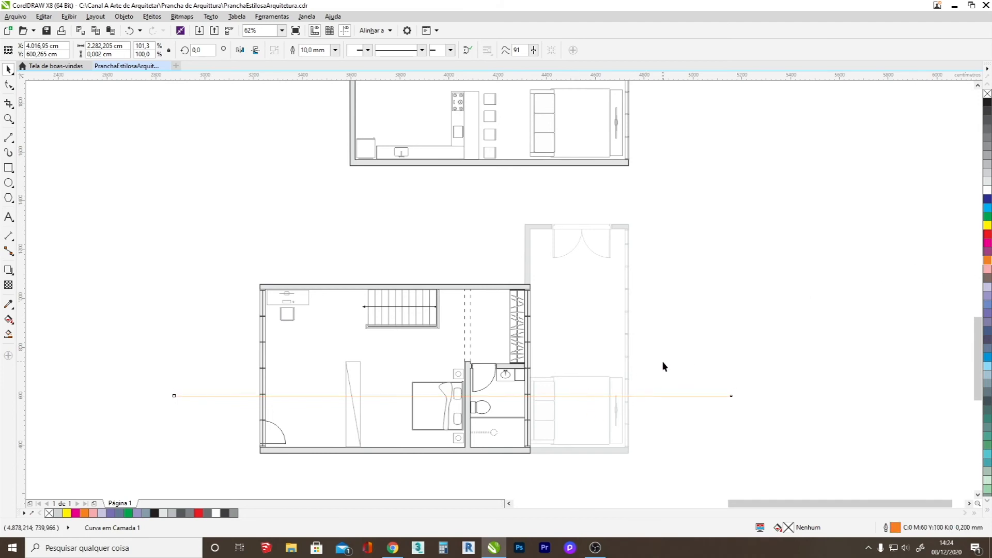
# Define a custom line style for the cut line, extending the pattern to full length with a solid dash over roughly its first half.
pyautogui.click(695, 396)
pyautogui.click(421, 51)
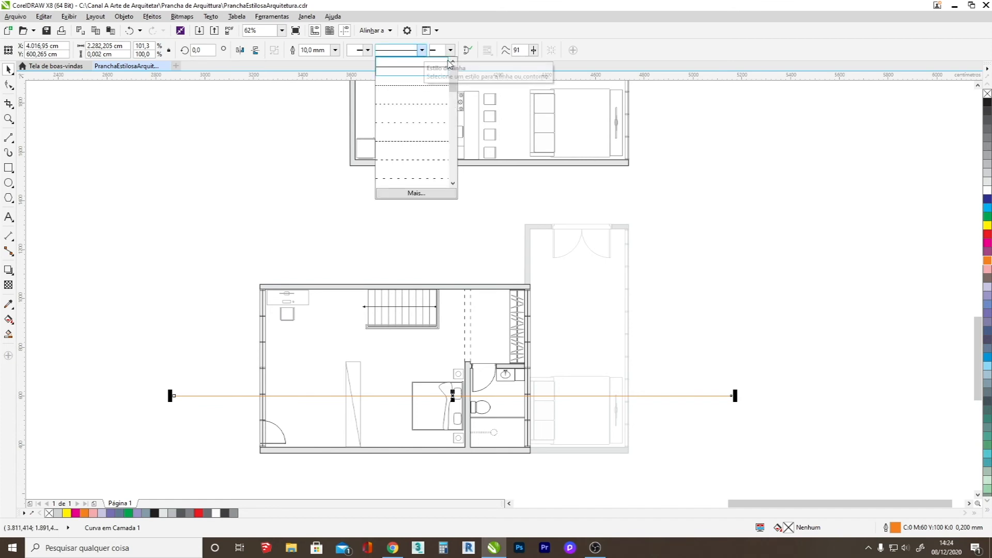
pyautogui.click(422, 192)
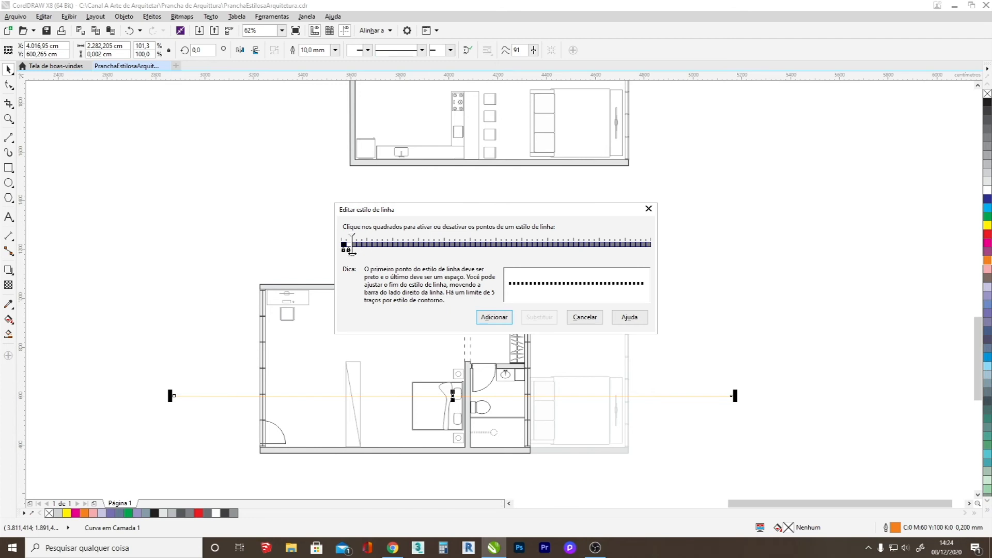
pyautogui.moveTo(351, 253); pyautogui.dragTo(505, 253)
pyautogui.click(437, 245)
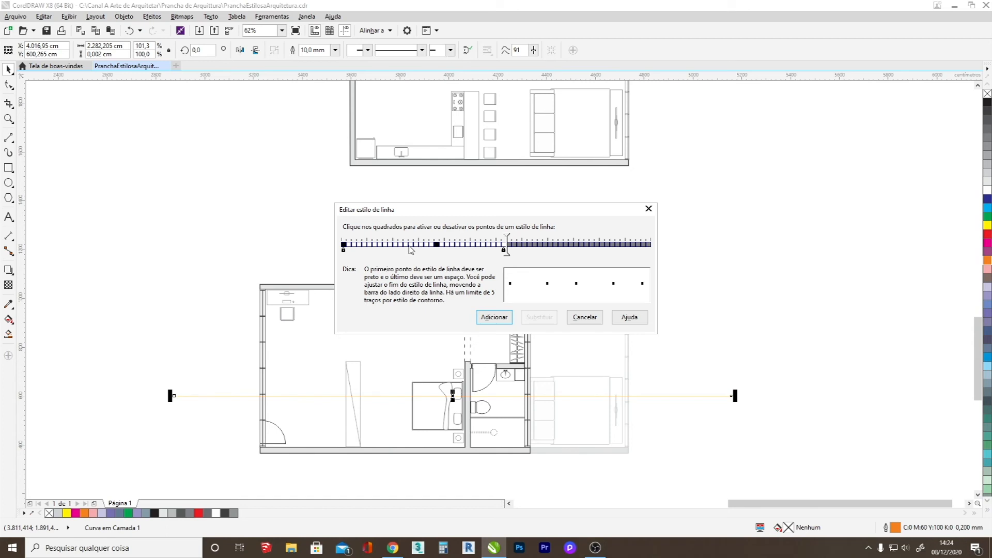
pyautogui.moveTo(349, 249); pyautogui.dragTo(429, 248)
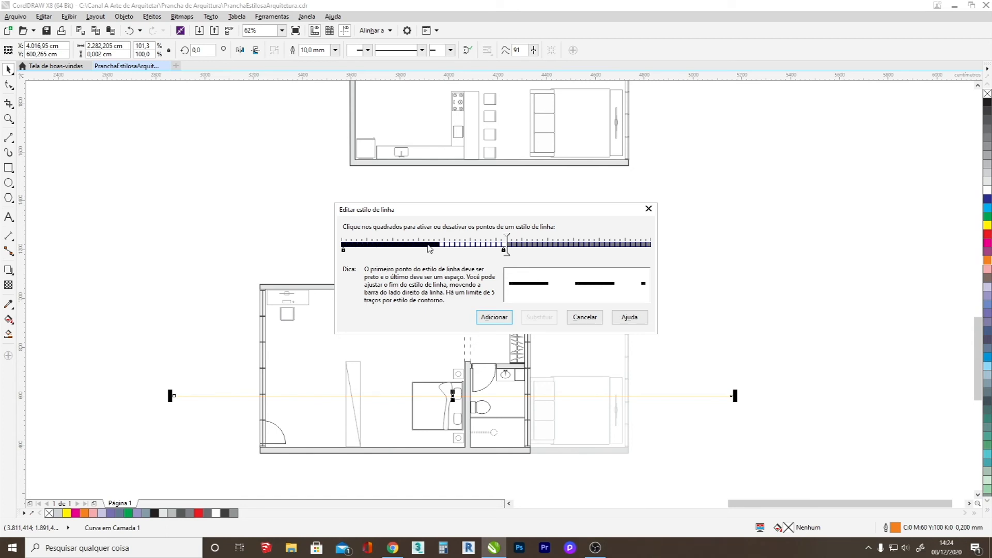
pyautogui.moveTo(508, 253); pyautogui.dragTo(532, 253)
pyautogui.moveTo(445, 249); pyautogui.dragTo(499, 251)
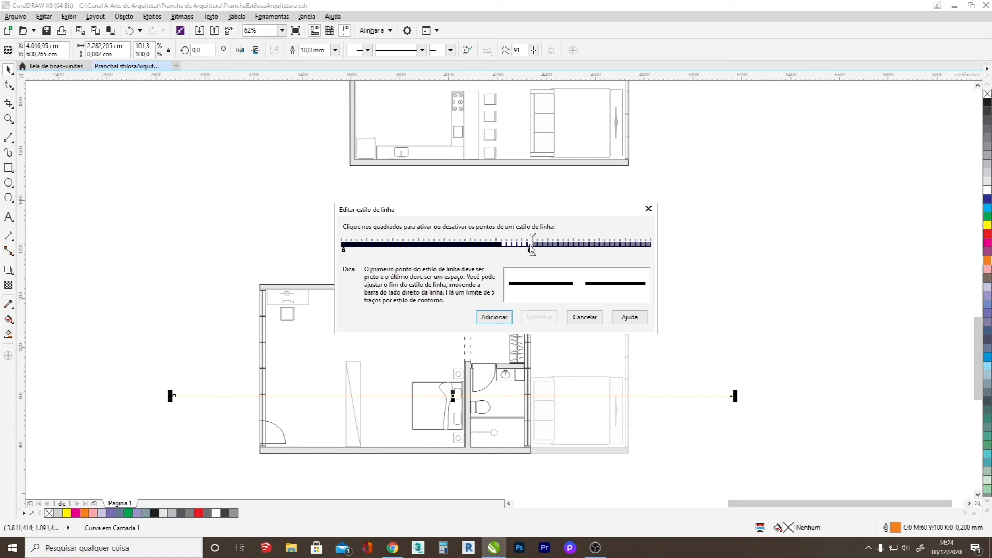
pyautogui.moveTo(531, 253); pyautogui.dragTo(651, 255)
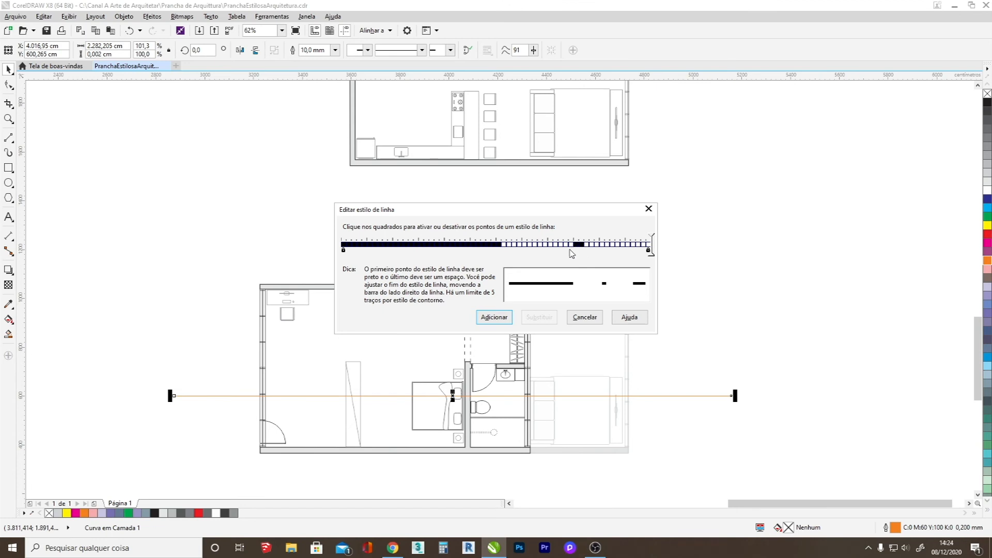
# Add the custom dash-dot line style to the cut line and set its outline width to 20 mm.
pyautogui.click(506, 315)
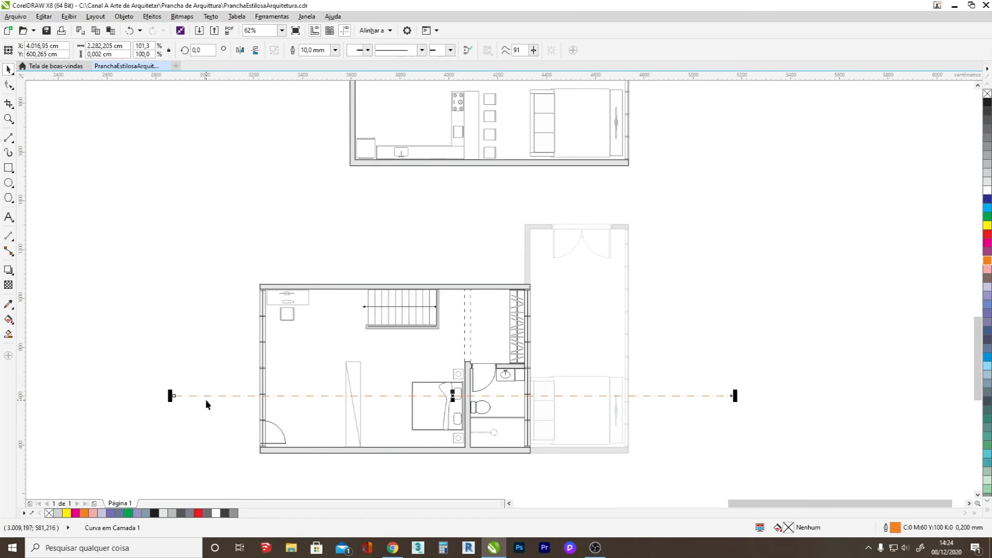
pyautogui.scroll(4, 206, 398)
pyautogui.scroll(-4, 231, 381)
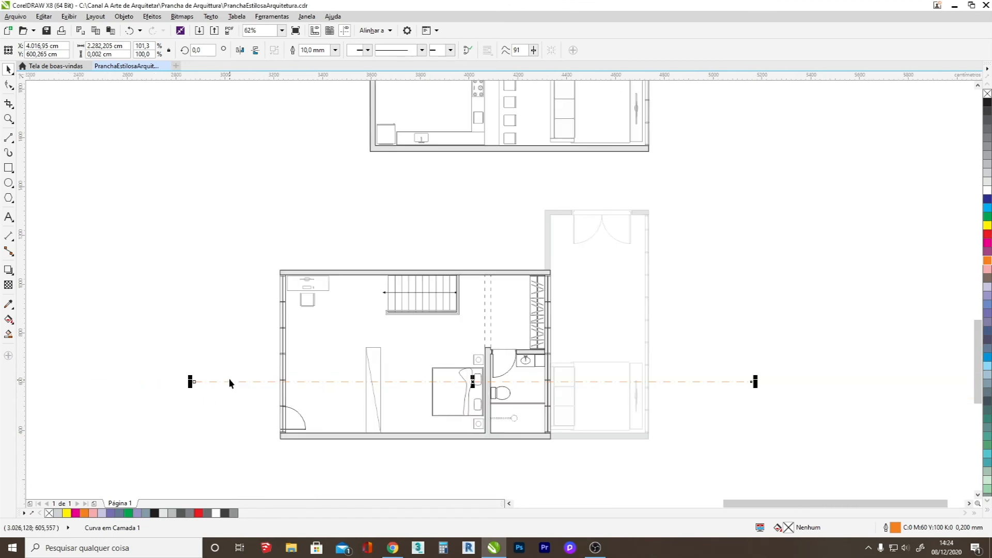
pyautogui.click(335, 50)
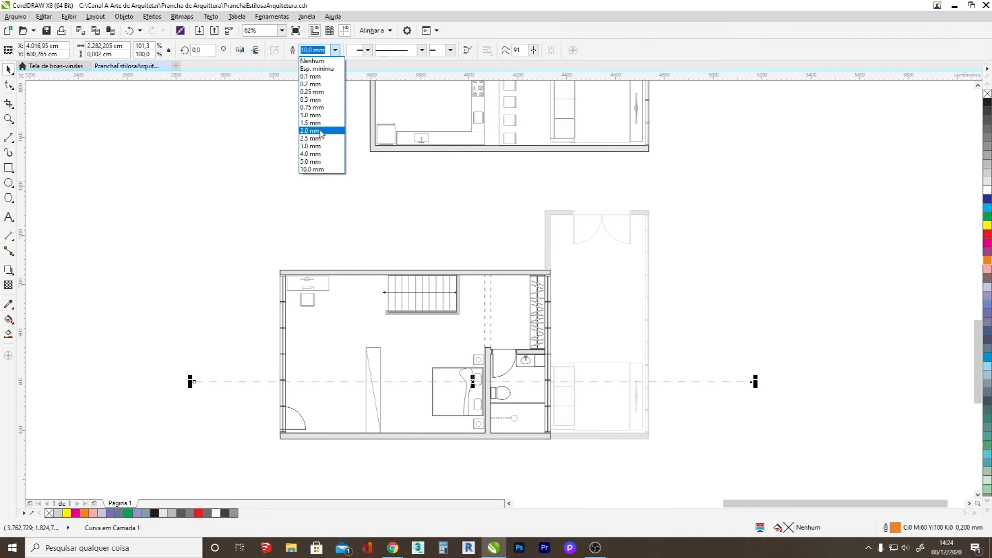
pyautogui.click(306, 52)
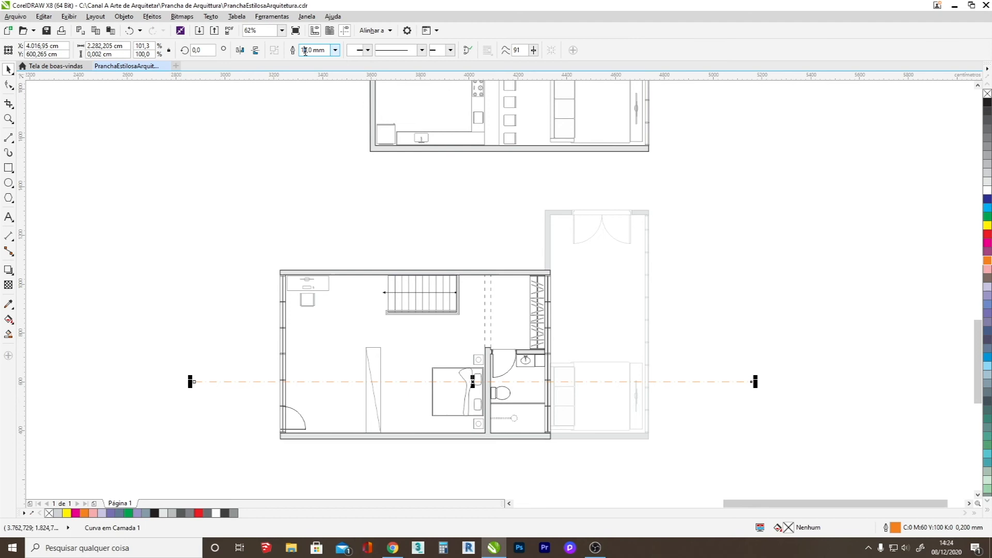
pyautogui.press('BackSpace')
pyautogui.write('2')
pyautogui.press('Return')
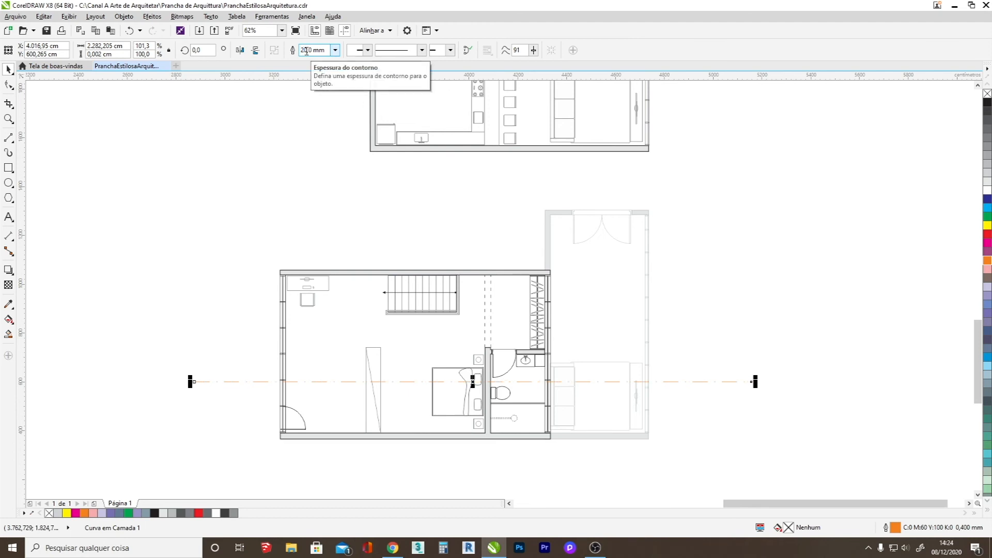
pyautogui.click(823, 392)
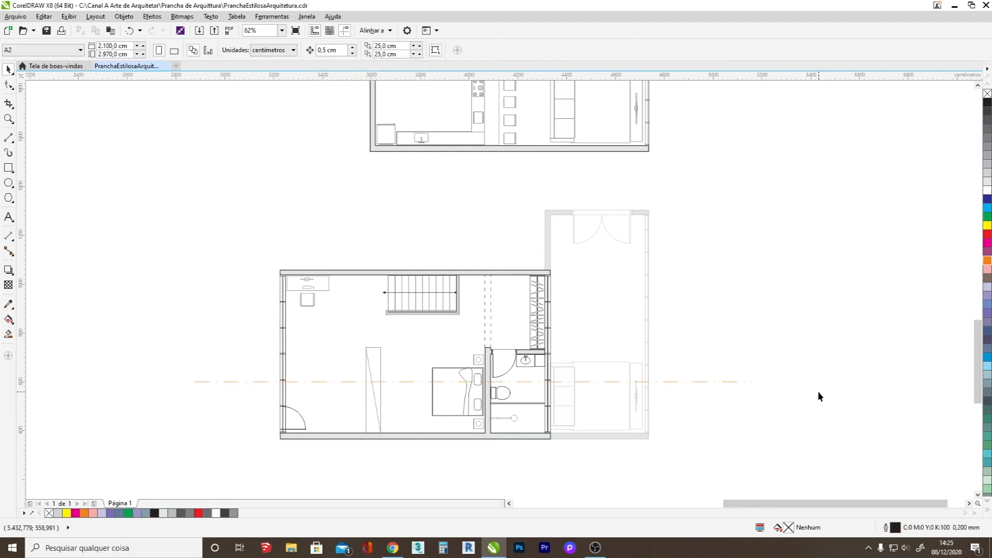
# Shorten the cut line inward at both ends to a length of about 1743 cm.
pyautogui.click(753, 383)
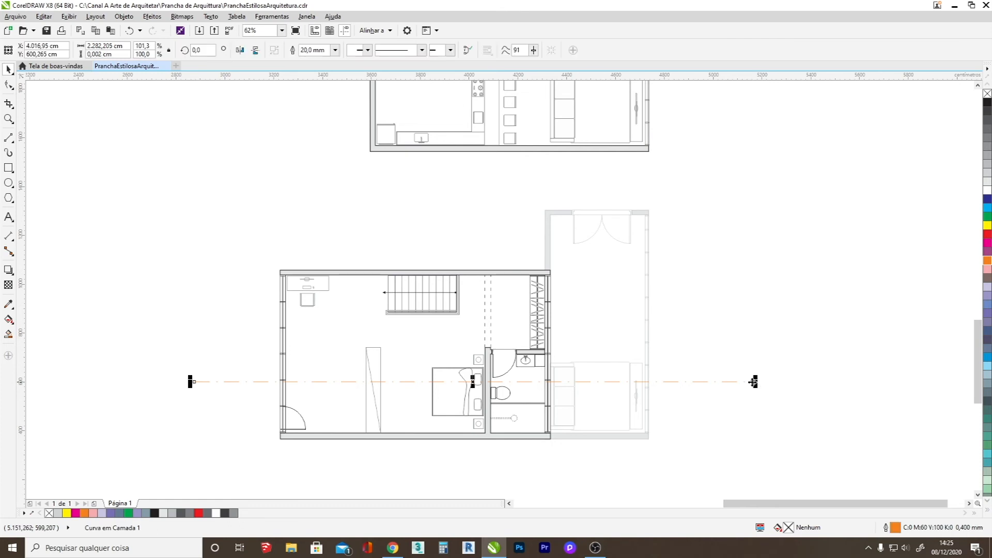
pyautogui.scroll(2, 755, 382)
pyautogui.moveTo(755, 379); pyautogui.dragTo(723, 388)
pyautogui.scroll(-6, 792, 405)
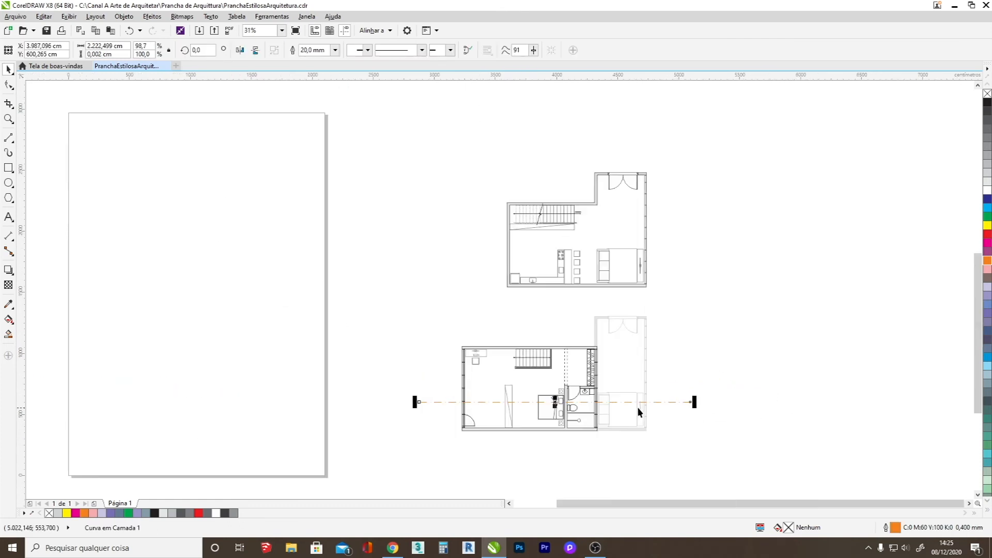
pyautogui.scroll(2, 413, 408)
pyautogui.scroll(4, 420, 402)
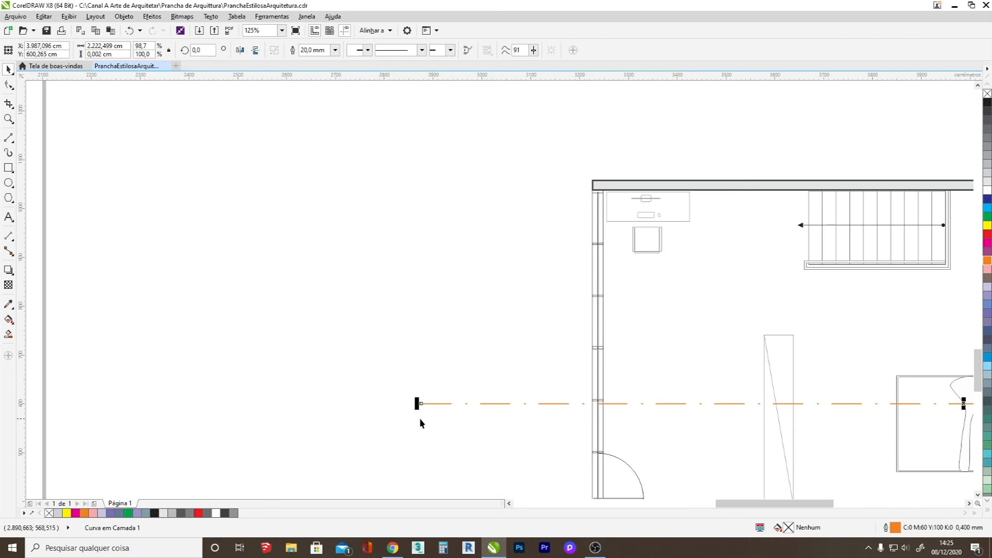
pyautogui.moveTo(418, 404); pyautogui.dragTo(539, 415)
pyautogui.moveTo(889, 372); pyautogui.dragTo(651, 400)
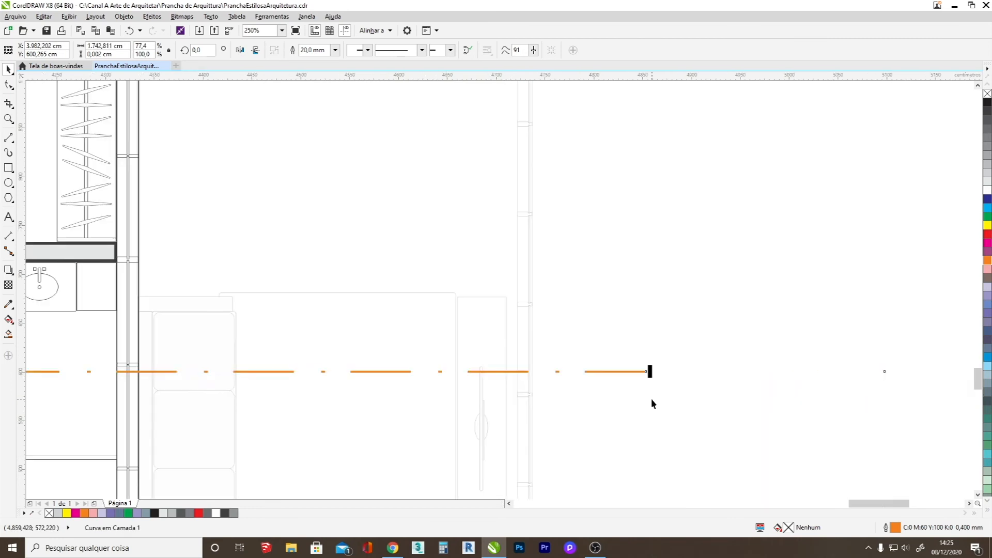
pyautogui.scroll(-4, 651, 398)
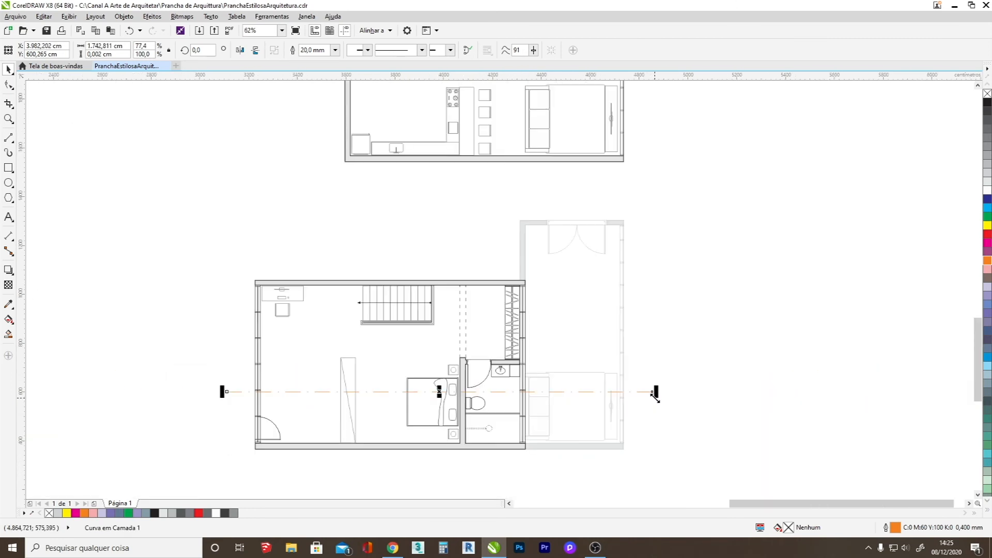
pyautogui.click(719, 423)
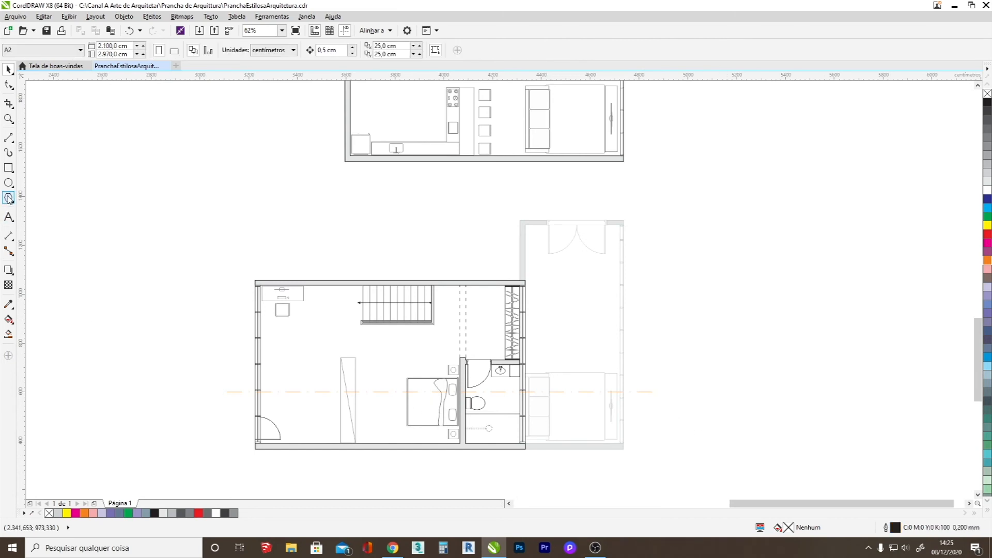
# Draw a square about 58 cm wide just above the left end of the cut line.
pyautogui.click(10, 167)
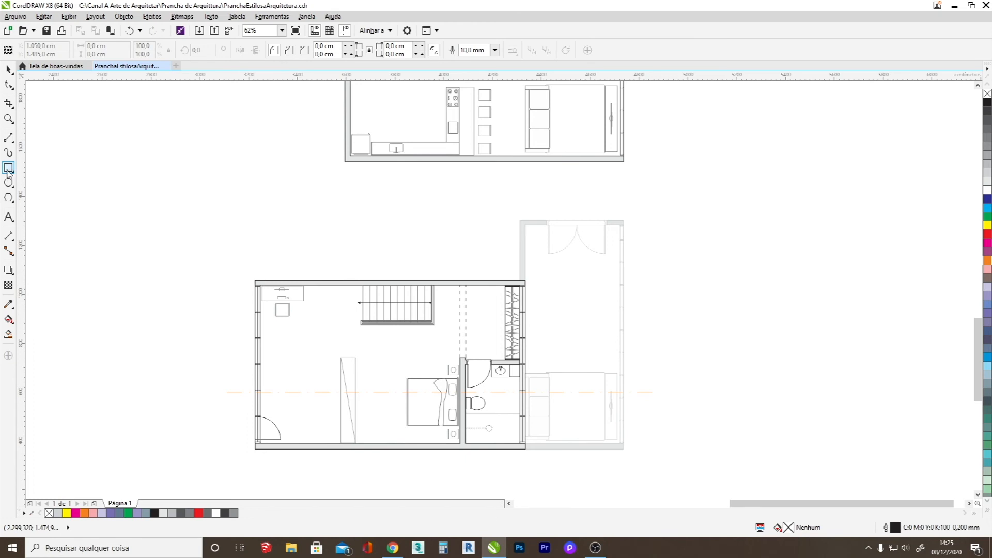
pyautogui.scroll(2, 223, 390)
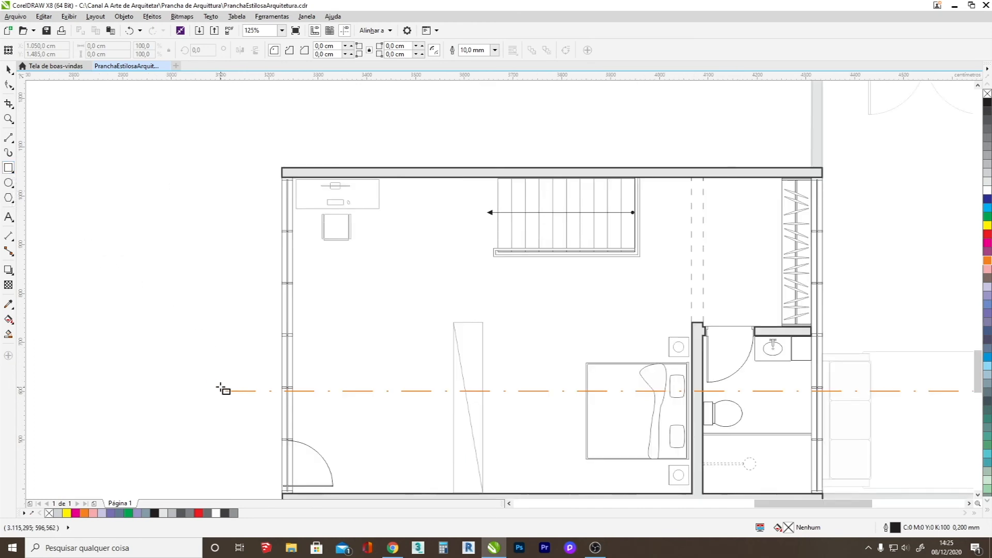
pyautogui.moveTo(197, 339); pyautogui.dragTo(227, 369)
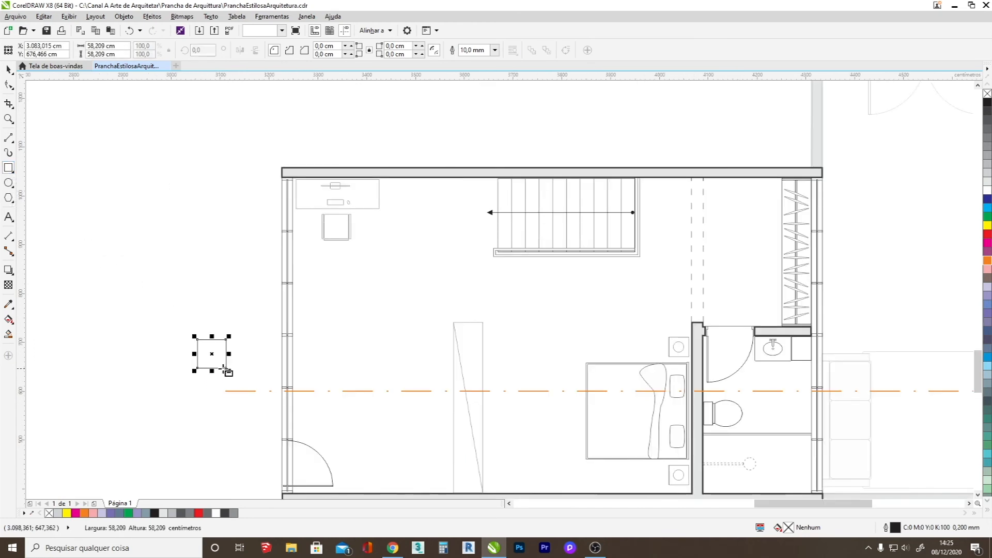
pyautogui.scroll(2, 209, 365)
# Convert the square to curves and delete its lower-right node to make a right triangle.
pyautogui.click(9, 85)
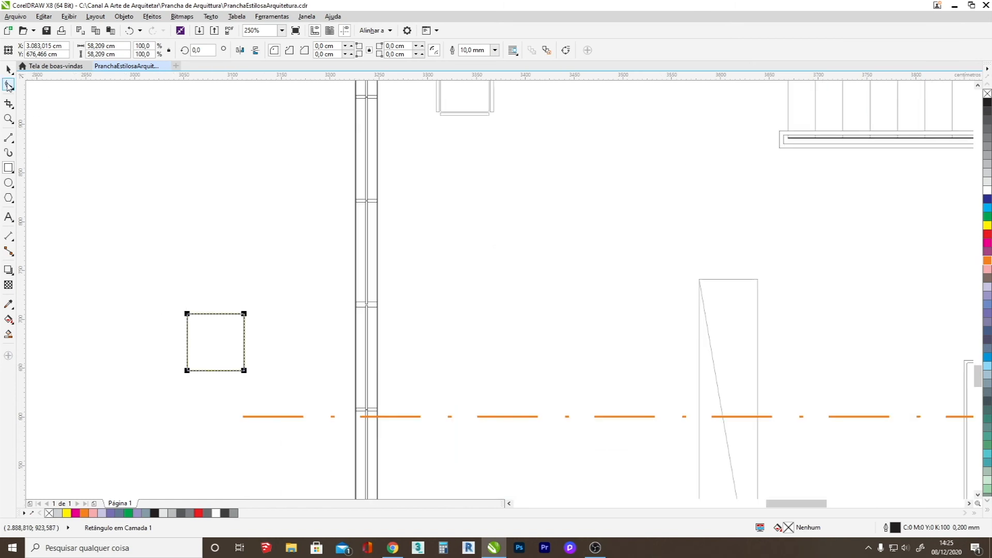
pyautogui.scroll(2, 219, 341)
pyautogui.rightClick(272, 356)
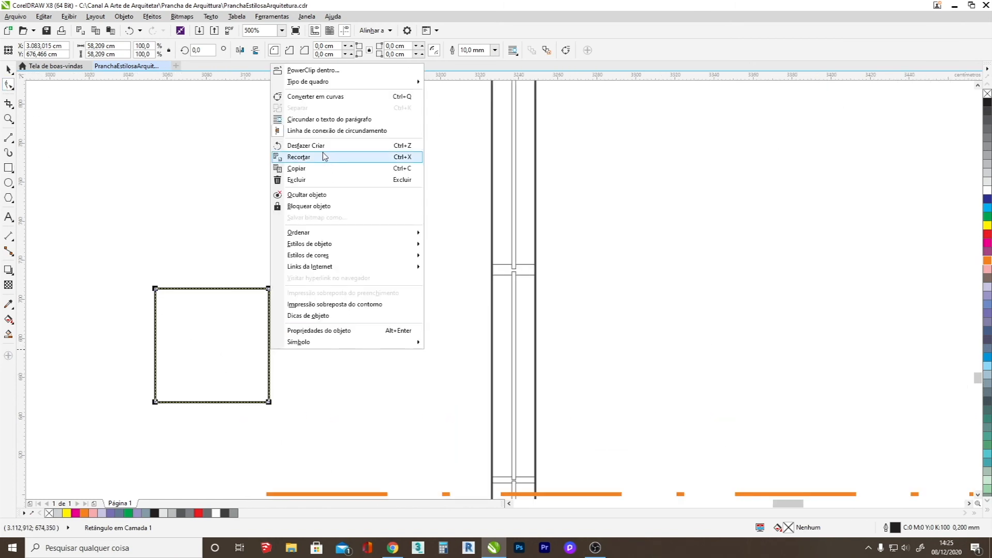
pyautogui.click(318, 98)
pyautogui.click(268, 401)
pyautogui.press('Delete')
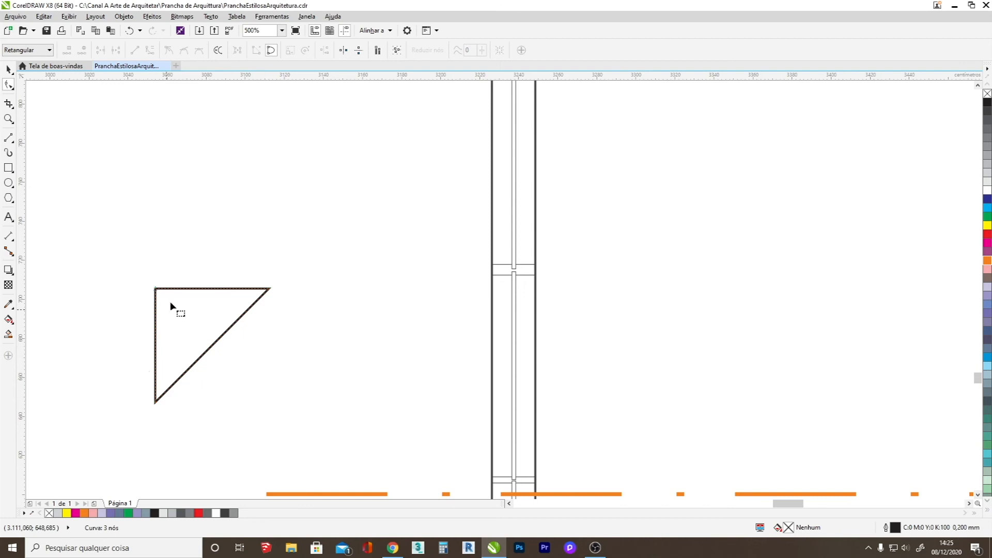
# Rotate the triangle to 315° so it points up and place its base at the left end of the cut line.
pyautogui.click(8, 69)
pyautogui.click(155, 289)
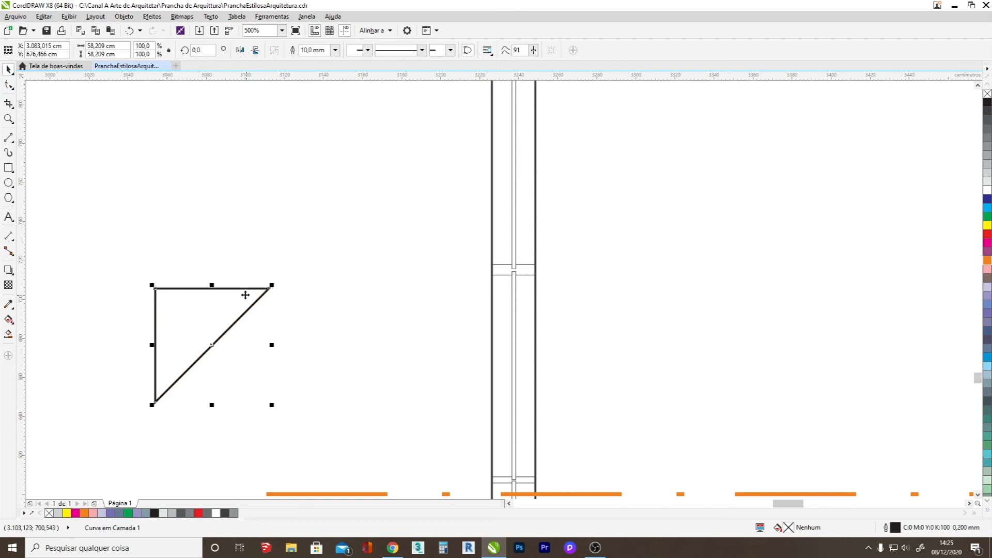
pyautogui.click(237, 288)
pyautogui.moveTo(271, 282); pyautogui.dragTo(415, 478)
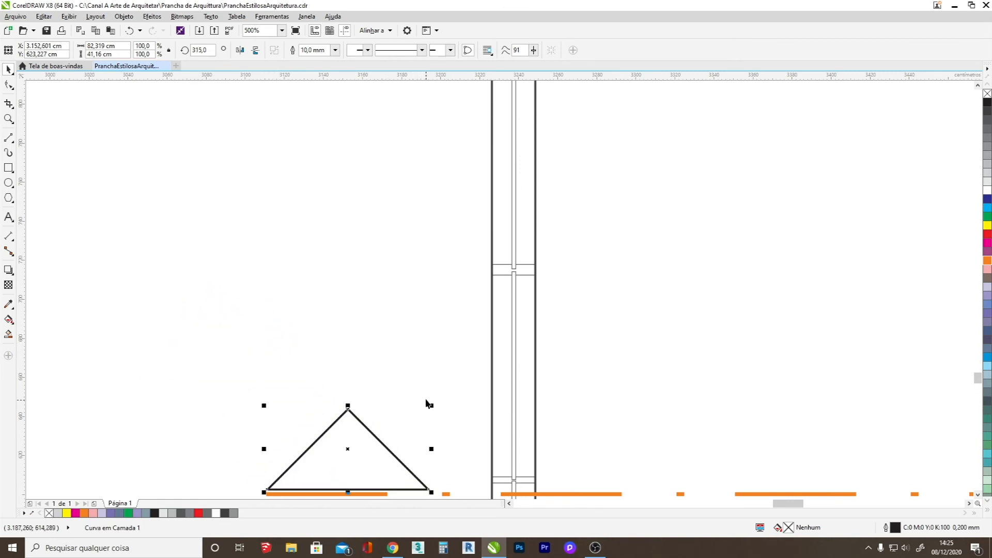
# Scale the triangle down to about 61 cm wide and colour its fill and outline orange (C0 M60 Y100 K0).
pyautogui.moveTo(432, 405); pyautogui.dragTo(396, 429)
pyautogui.scroll(-2, 248, 343)
pyautogui.click(986, 260)
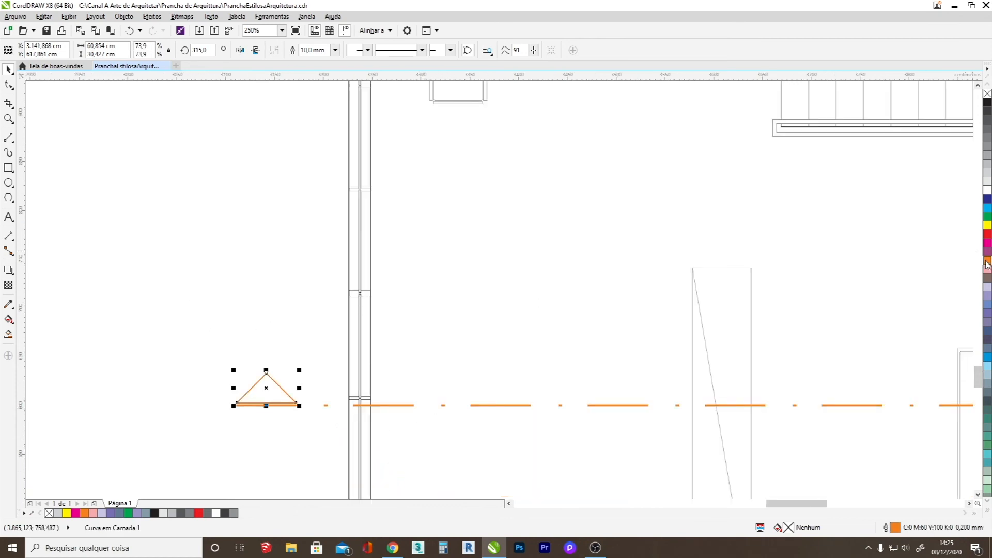
# Move the orange triangle slightly up to leave a thin gap above the cut line.
pyautogui.scroll(-3, 266, 382)
pyautogui.scroll(3, 273, 361)
pyautogui.moveTo(278, 362); pyautogui.dragTo(278, 358)
pyautogui.click(270, 402)
pyautogui.click(281, 367)
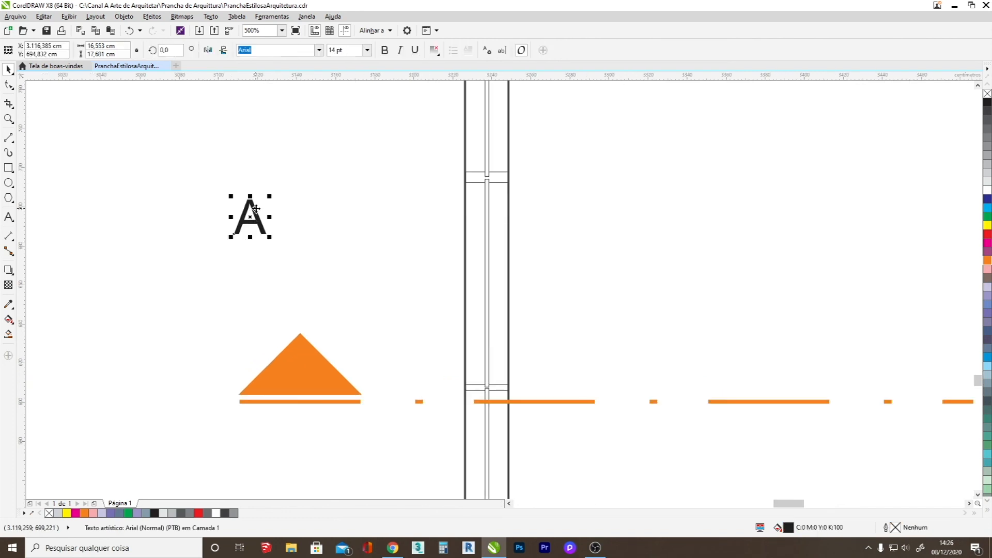
# Place the letter A inside the orange triangle and format it white and bold.
pyautogui.moveTo(253, 214); pyautogui.dragTo(308, 365)
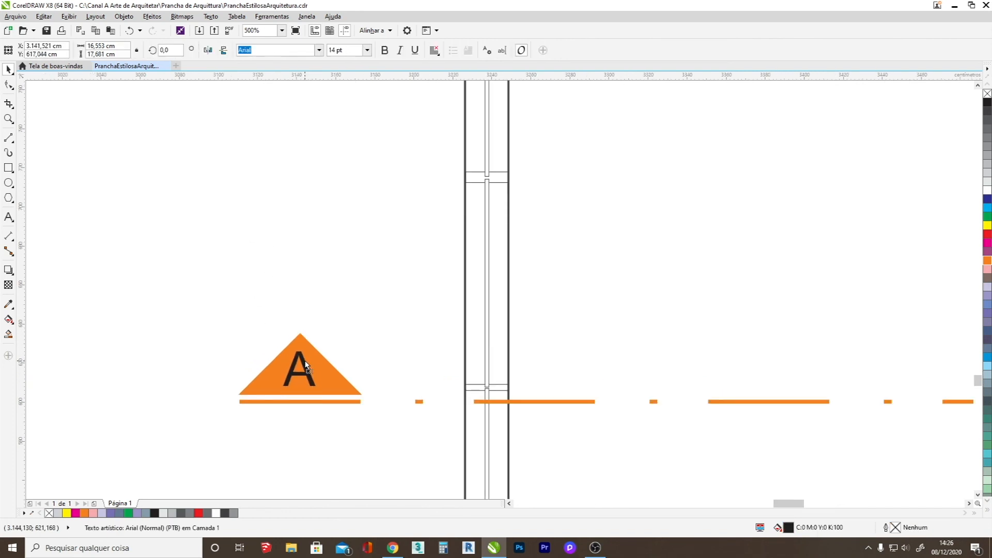
pyautogui.click(987, 190)
pyautogui.rightClick(987, 190)
pyautogui.click(384, 50)
pyautogui.press('Left')
pyautogui.press('Left')
pyautogui.press('Left')
pyautogui.press('Right')
pyautogui.press('Right')
pyautogui.press('Right')
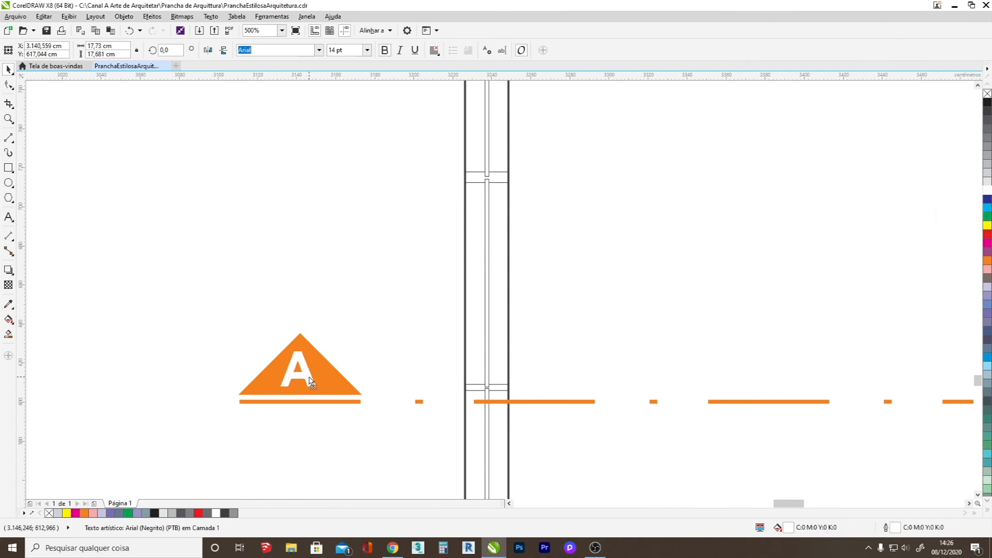
pyautogui.press('Escape')
# Stretch the orange triangle upward to a height of about 37 cm.
pyautogui.scroll(-4, 201, 301)
pyautogui.scroll(2, 225, 318)
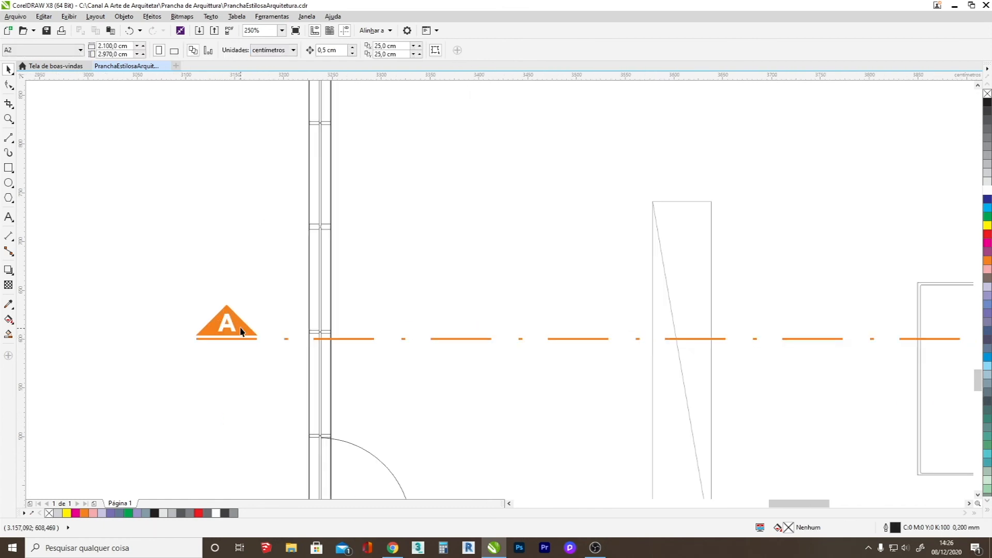
pyautogui.click(237, 315)
pyautogui.moveTo(226, 301); pyautogui.dragTo(226, 295)
# Copy the triangle together with its letter A to the right end of the cut line.
pyautogui.keyDown('shift'); pyautogui.click(232, 328); pyautogui.keyUp('shift')
pyautogui.scroll(-2, 232, 328)
pyautogui.scroll(-2, 232, 328)
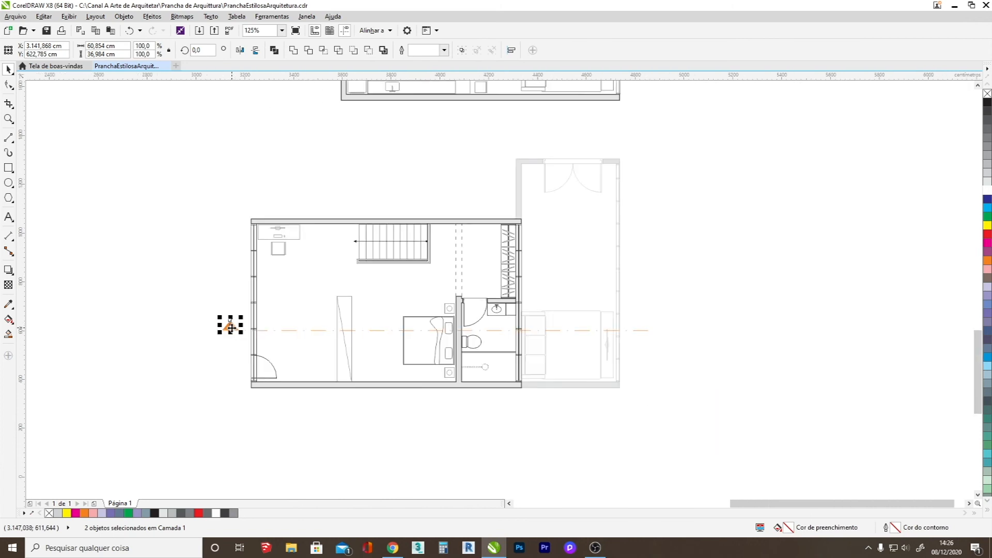
pyautogui.moveTo(232, 328); pyautogui.dragTo(642, 342)
# Group the cut line with both section markers.
pyautogui.moveTo(714, 341); pyautogui.dragTo(175, 291)
pyautogui.rightClick(228, 329)
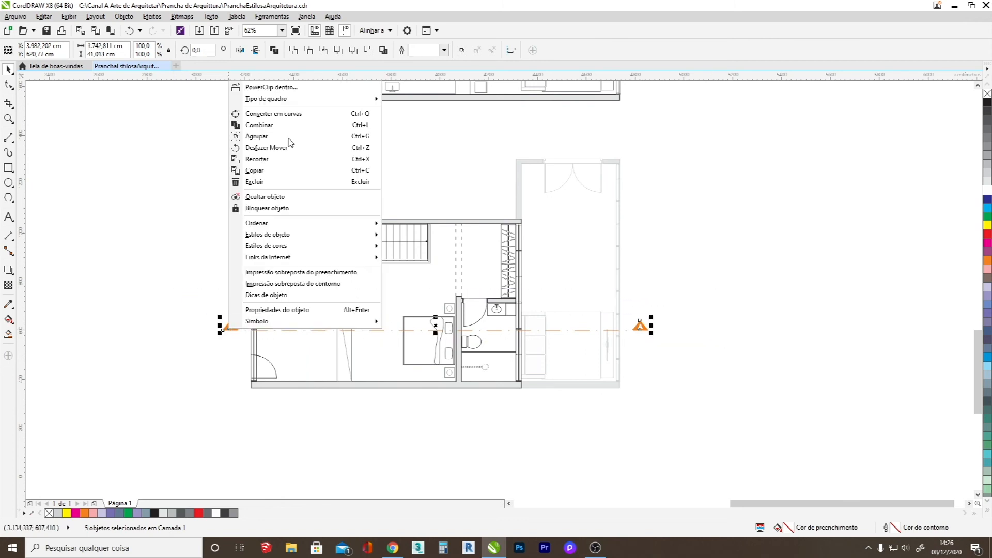
pyautogui.click(267, 139)
pyautogui.click(694, 297)
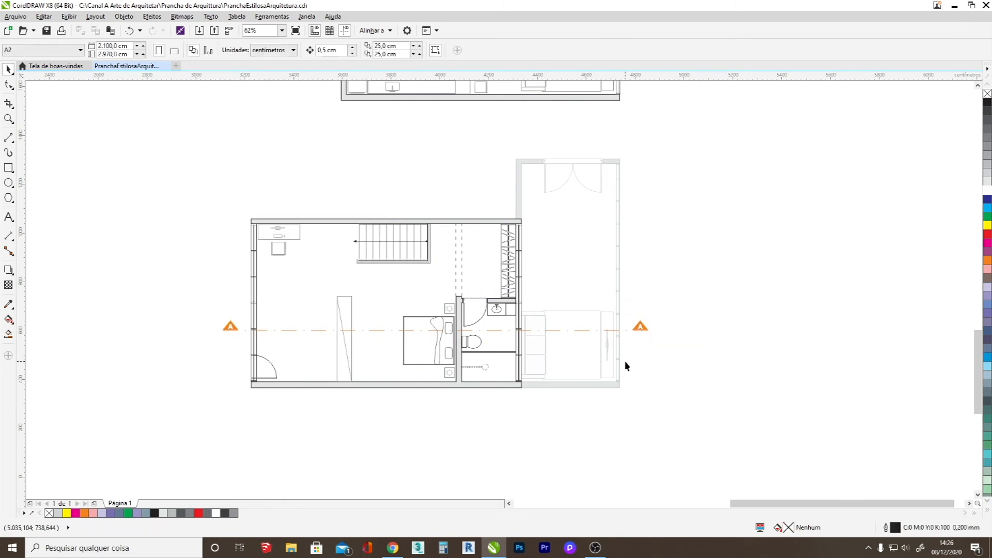
# Fine-tune the horizontal position of the right-hand section marker at the end of the cut line.
pyautogui.scroll(3, 630, 334)
pyautogui.scroll(-1, 630, 334)
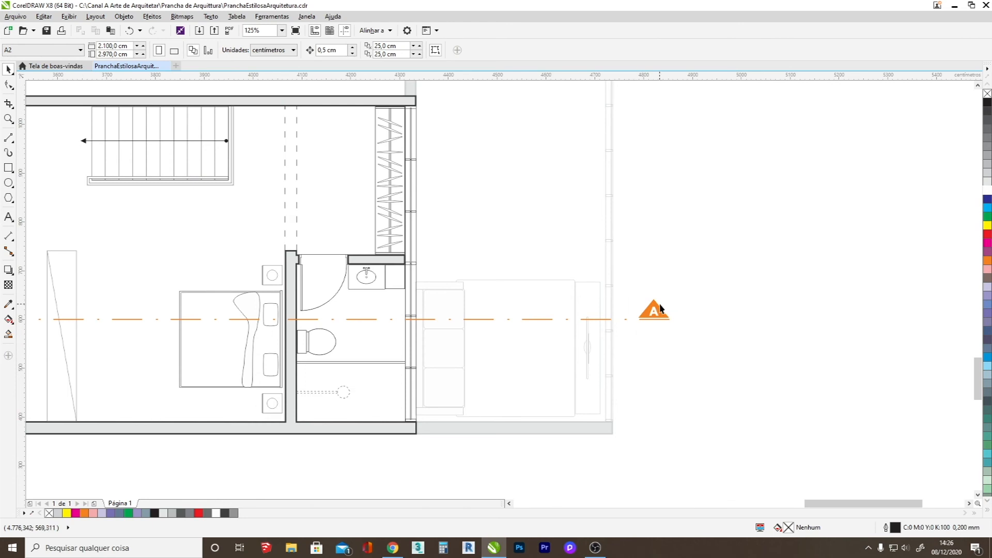
pyautogui.scroll(3, 667, 333)
pyautogui.click(671, 337)
pyautogui.moveTo(688, 341); pyautogui.dragTo(693, 342)
pyautogui.click(629, 350)
pyautogui.moveTo(629, 350); pyautogui.dragTo(634, 351)
pyautogui.click(742, 308)
pyautogui.scroll(-3, 624, 357)
pyautogui.scroll(-2, 638, 358)
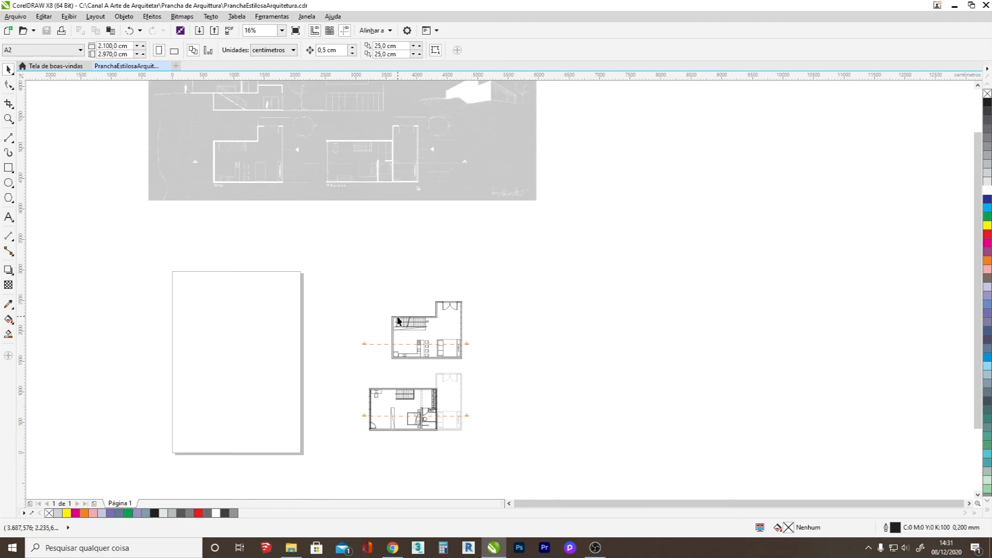
# Set the default outline width for new graphic objects to 1 mm.
pyautogui.scroll(2, 414, 316)
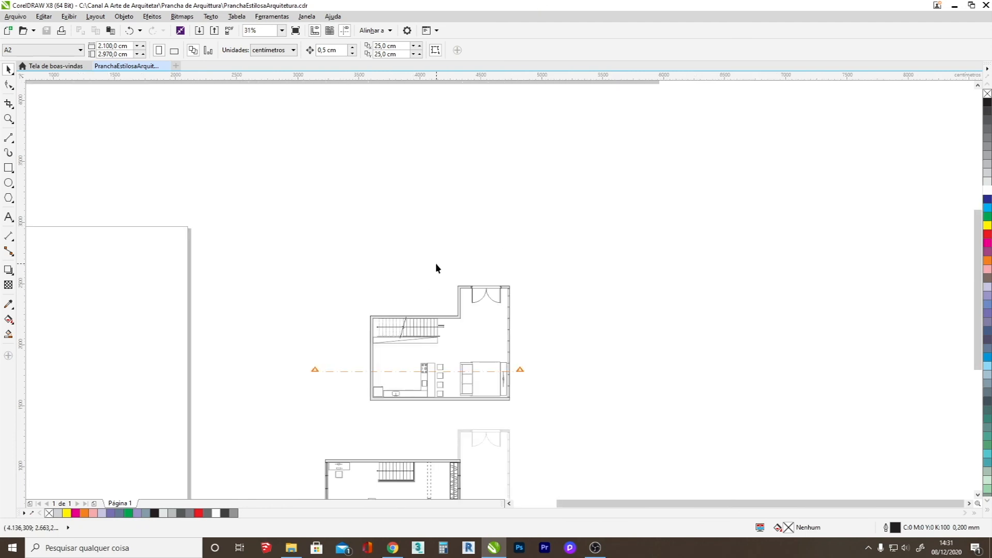
pyautogui.click(8, 137)
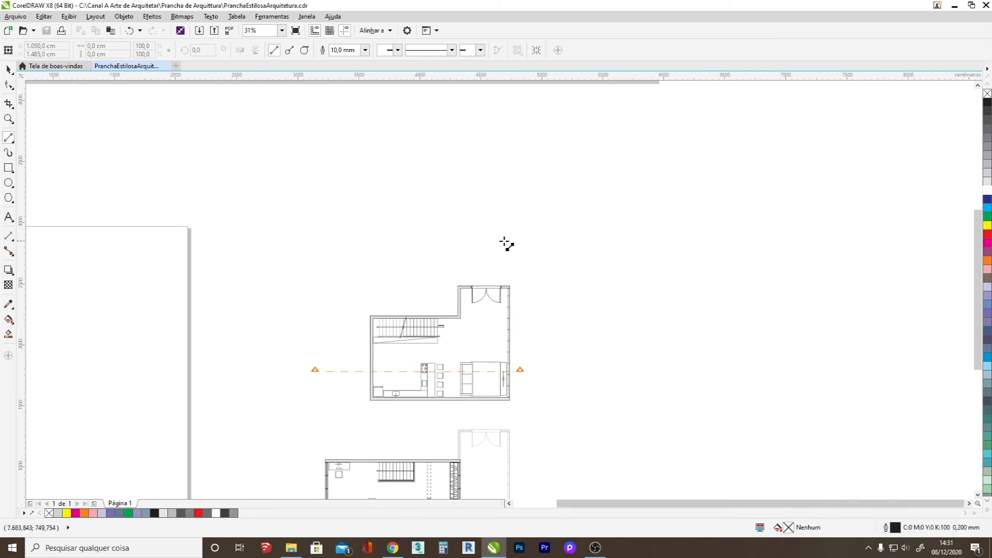
pyautogui.doubleClick(896, 530)
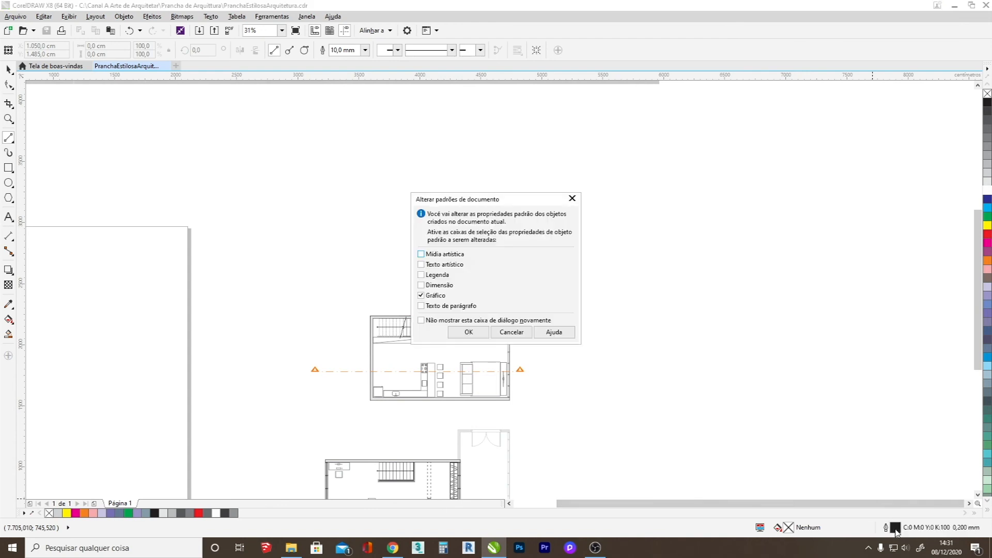
pyautogui.click(469, 332)
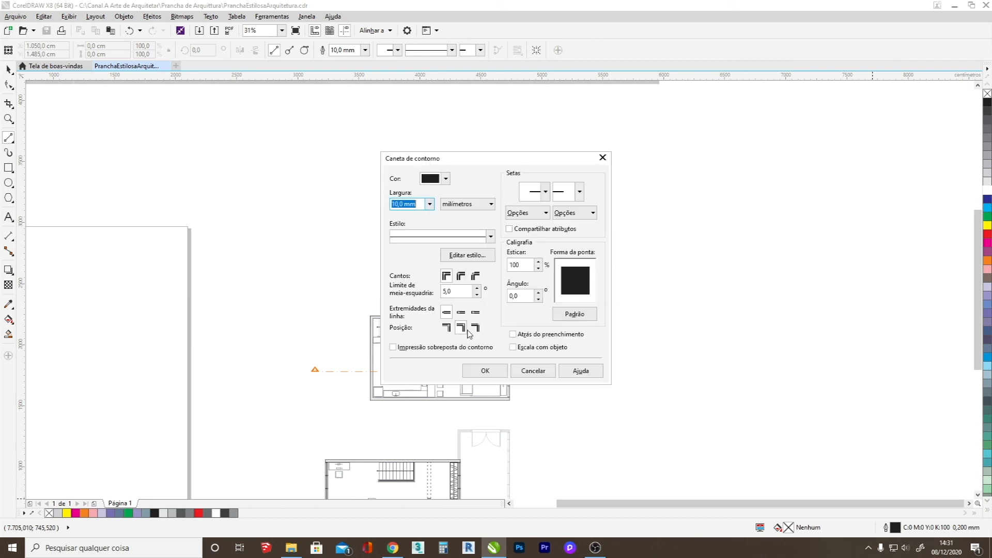
pyautogui.click(430, 204)
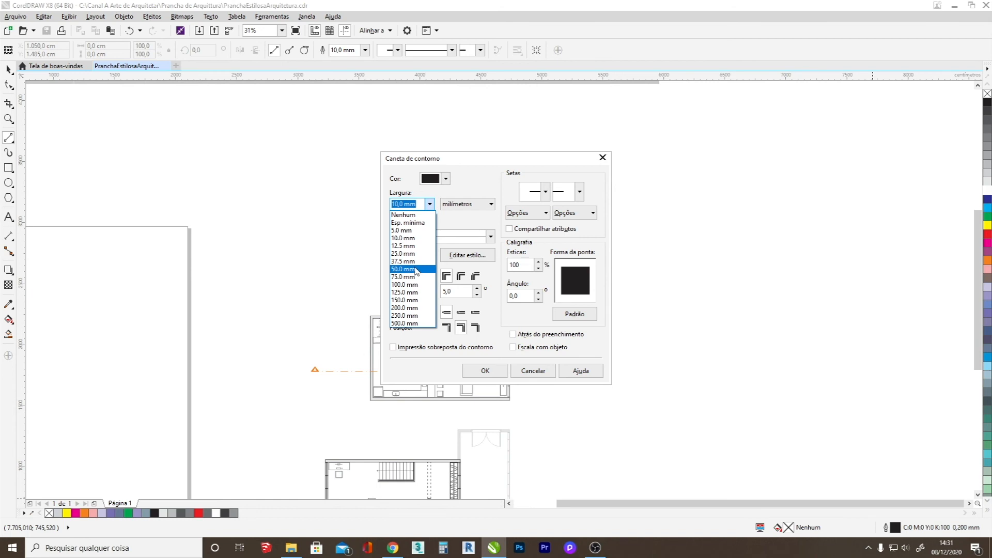
pyautogui.click(393, 203)
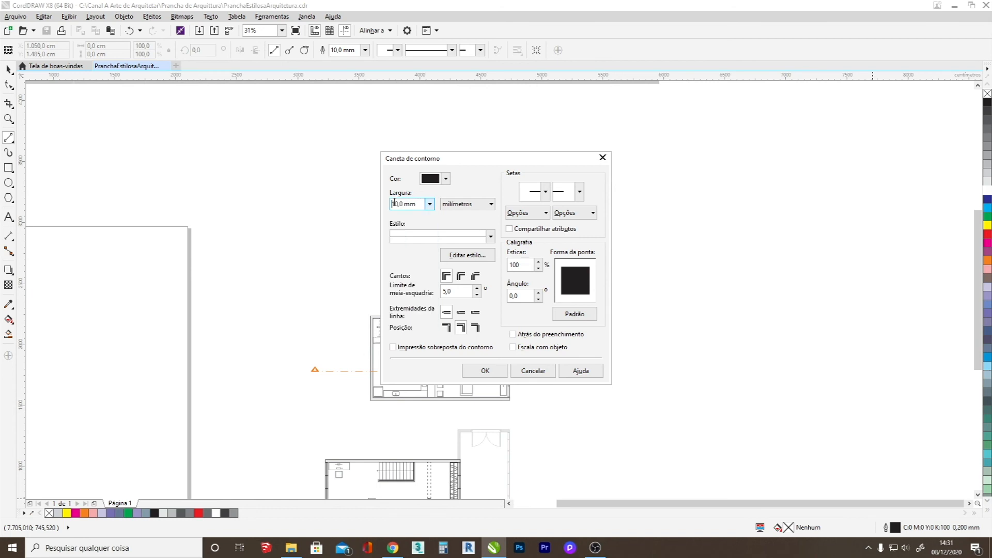
pyautogui.write('1')
pyautogui.click(485, 370)
# Draw a horizontal ground line about 2,011 cm long above the upper floor plan.
pyautogui.moveTo(291, 242); pyautogui.dragTo(540, 242)
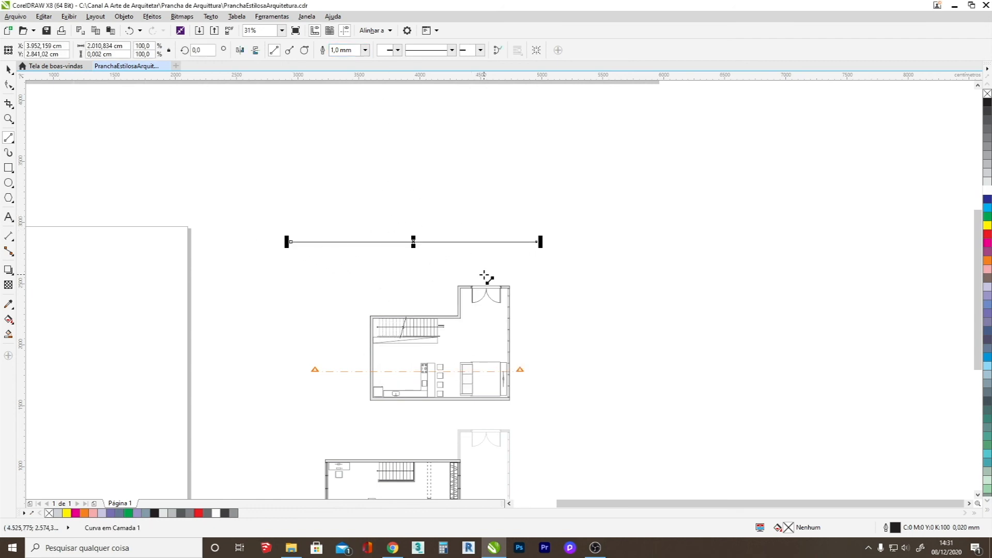
pyautogui.click(9, 69)
pyautogui.click(535, 288)
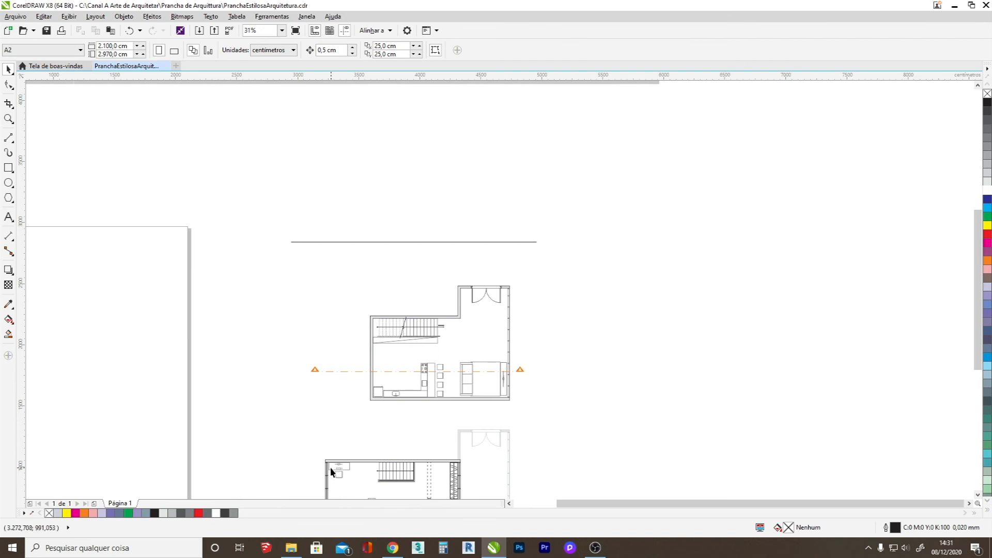
# Draw a vertical projection line about 2,658 cm long, extending upward from the outer left edge of the lower floor plan past the ground line.
pyautogui.click(8, 137)
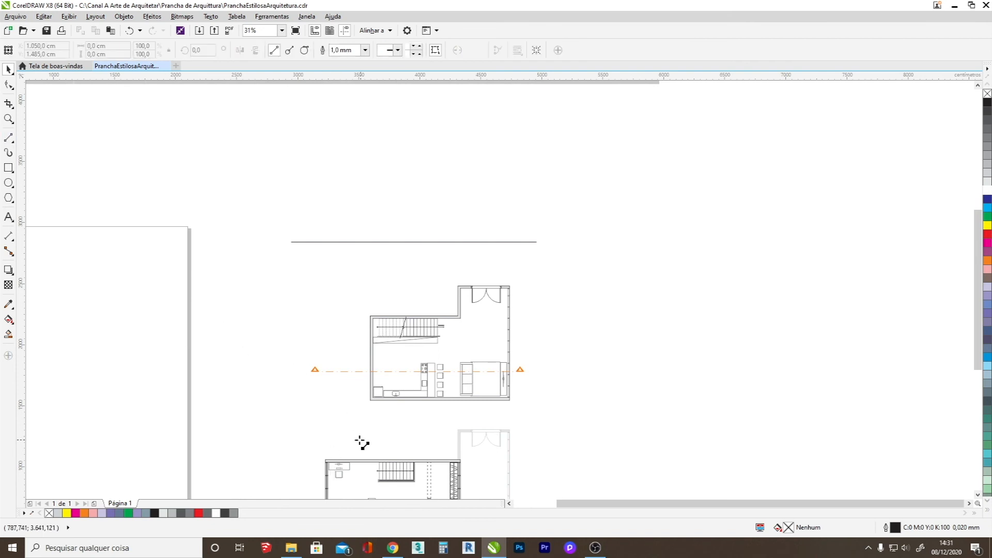
pyautogui.moveTo(325, 459); pyautogui.dragTo(315, 178)
pyautogui.click(9, 72)
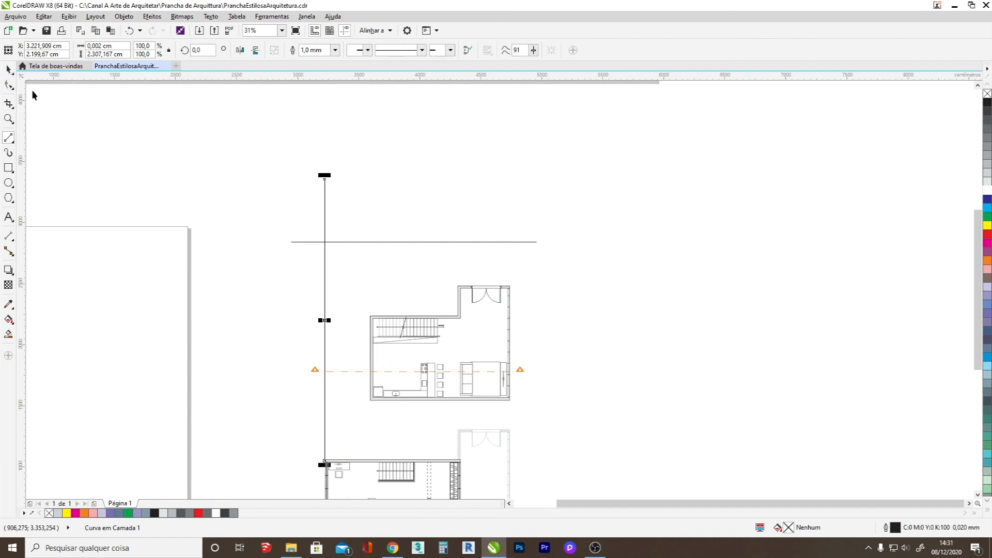
pyautogui.scroll(8, 324, 459)
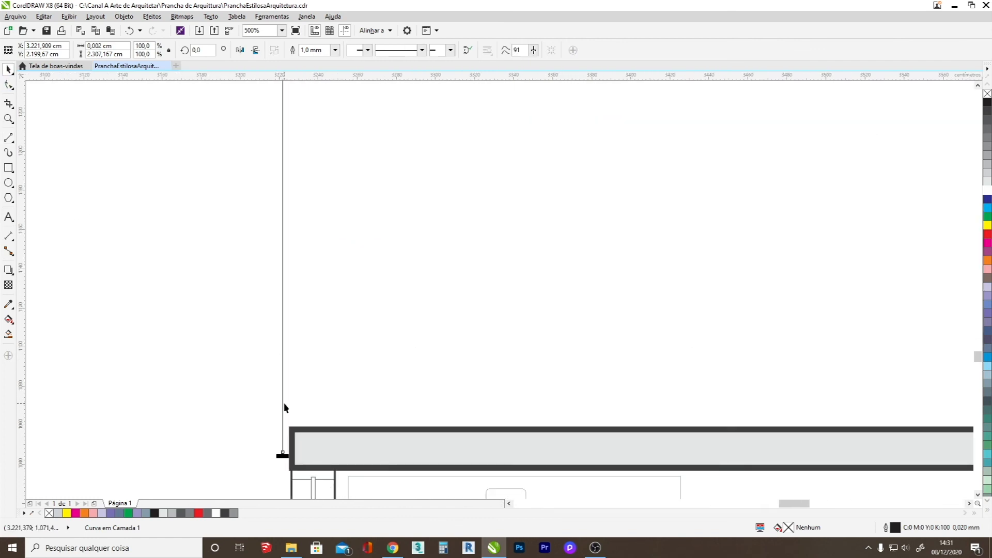
pyautogui.moveTo(284, 403); pyautogui.dragTo(290, 408)
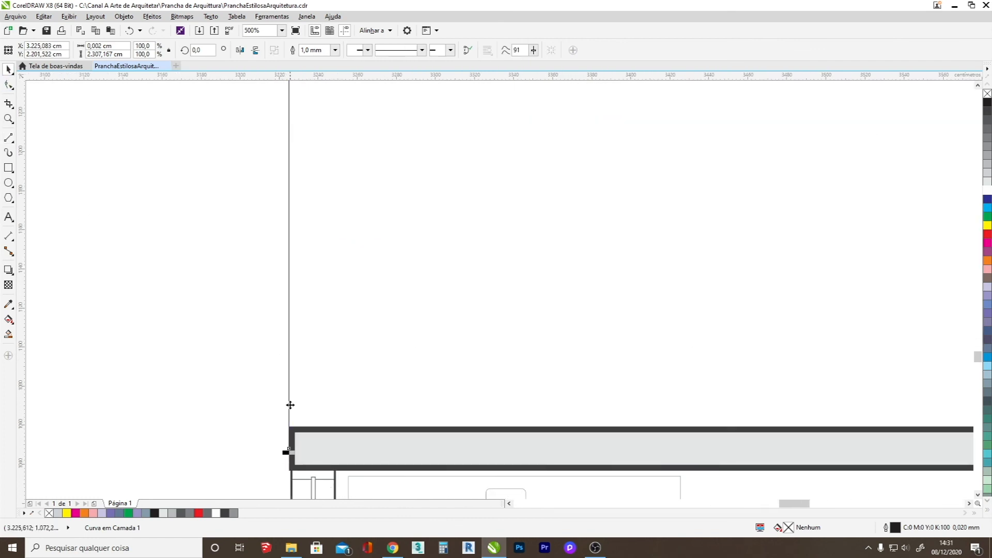
pyautogui.scroll(-8, 291, 408)
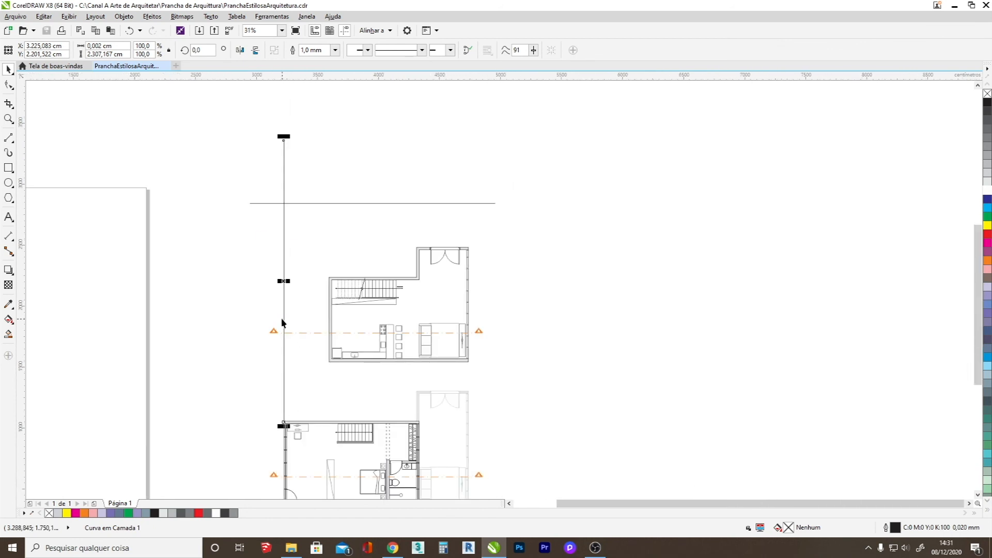
pyautogui.moveTo(284, 136); pyautogui.dragTo(283, 94)
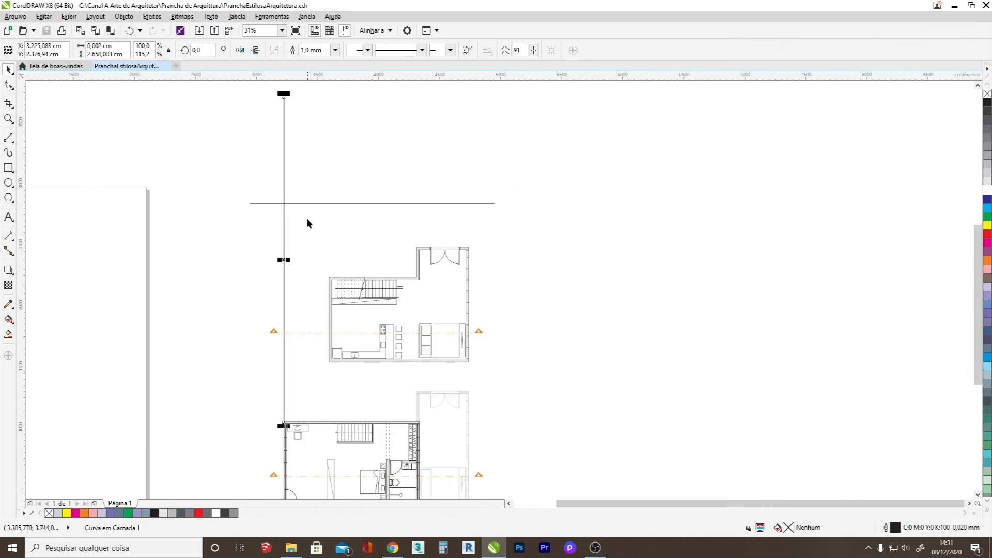
pyautogui.press('Escape')
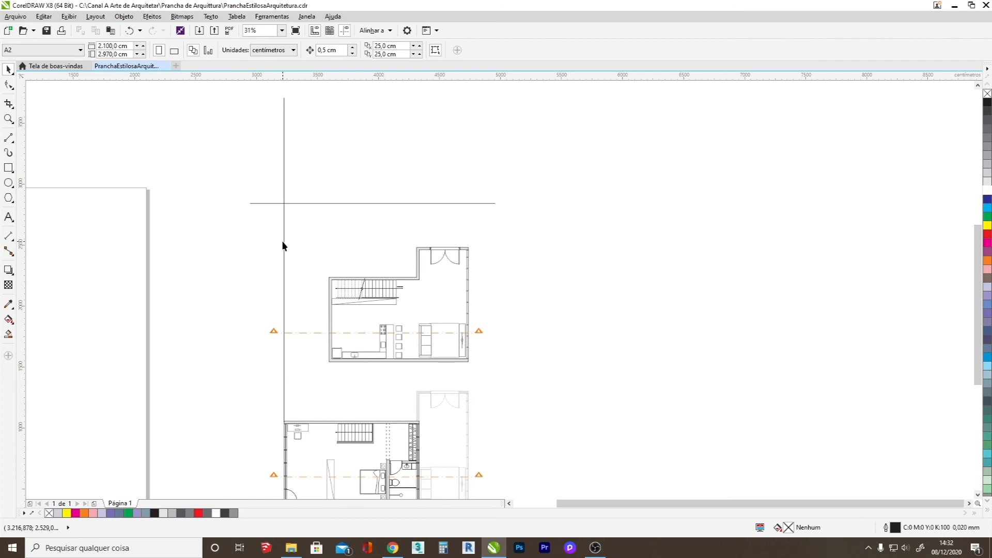
# Copy the vertical projection line to the outer left wall edge of the upper floor plan.
pyautogui.moveTo(283, 246); pyautogui.dragTo(328, 248)
pyautogui.scroll(5, 333, 361)
pyautogui.moveTo(244, 272); pyautogui.dragTo(250, 274)
pyautogui.scroll(-5, 249, 272)
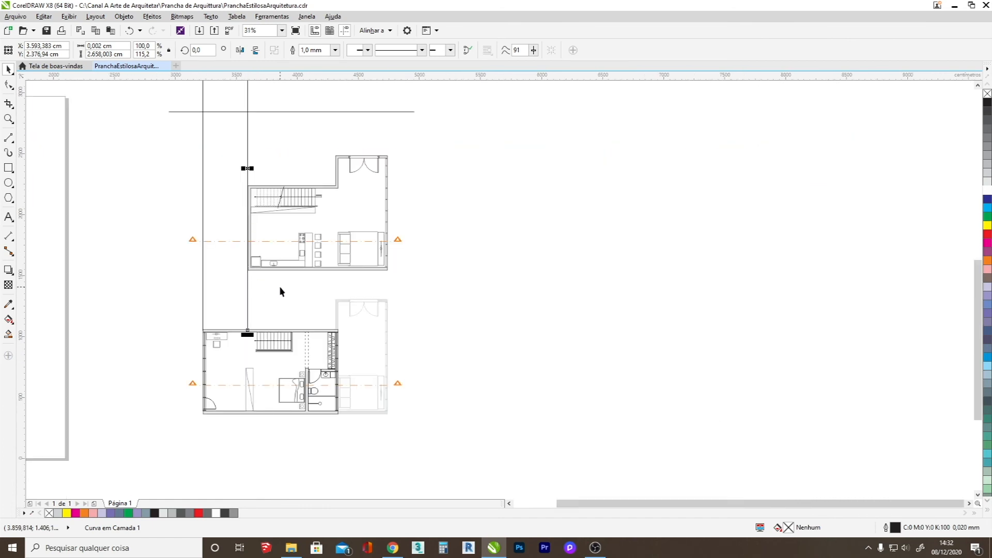
# Copy the vertical projection line to the outer left face of the upper plan's projecting entrance wall.
pyautogui.scroll(2, 280, 291)
pyautogui.scroll(-4, 241, 328)
pyautogui.moveTo(237, 317); pyautogui.dragTo(277, 318)
pyautogui.scroll(6, 278, 240)
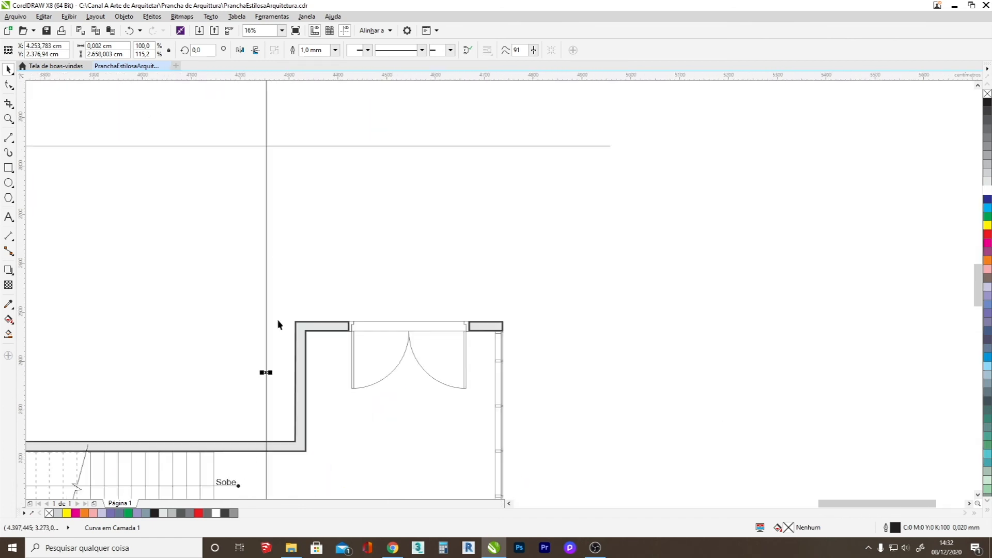
pyautogui.moveTo(266, 375); pyautogui.dragTo(294, 367)
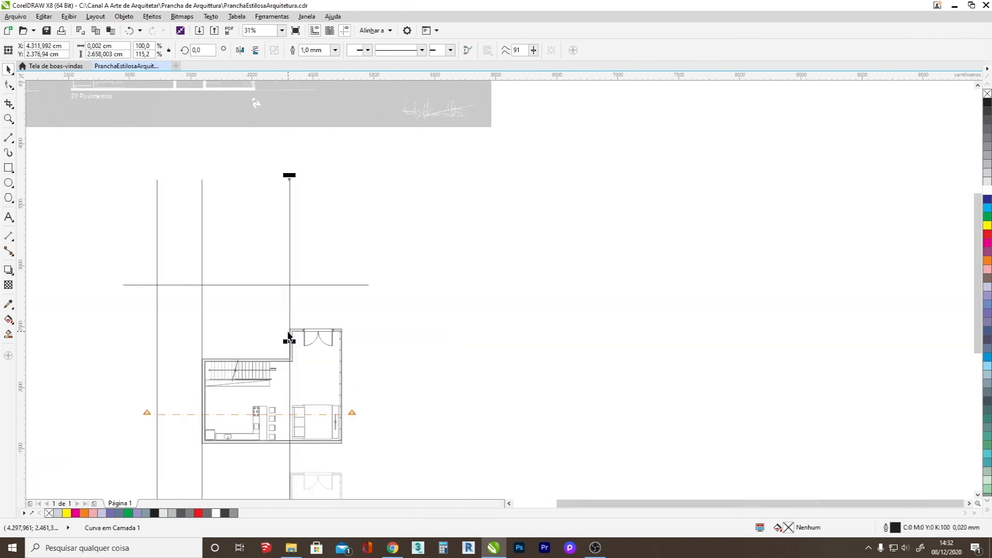
# Copy the vertical projection line to the outer right edge of the upper floor plan, fine-tune its position and save the document.
pyautogui.scroll(4, 292, 468)
pyautogui.moveTo(276, 435); pyautogui.dragTo(483, 416)
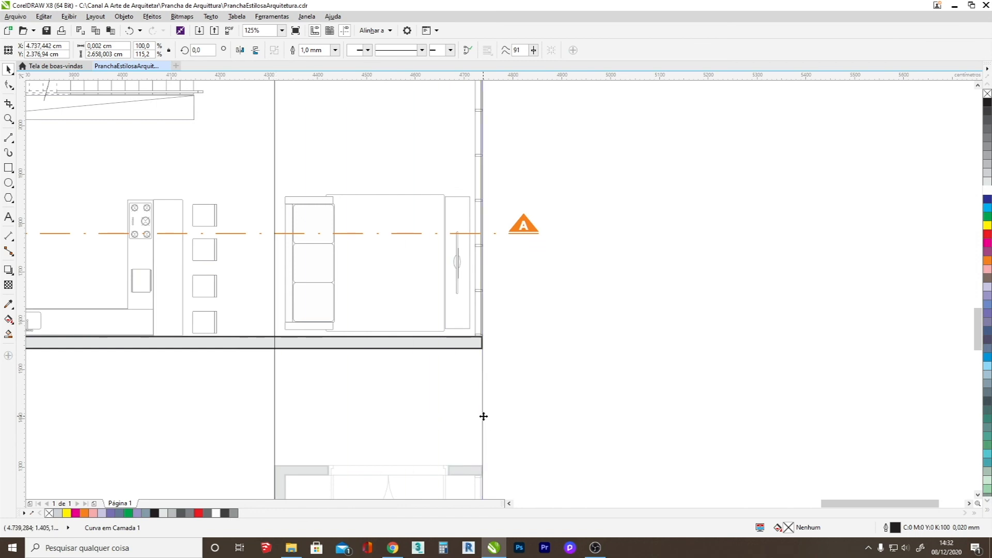
pyautogui.scroll(6, 485, 357)
pyautogui.press('Right')
pyautogui.scroll(-10, 434, 354)
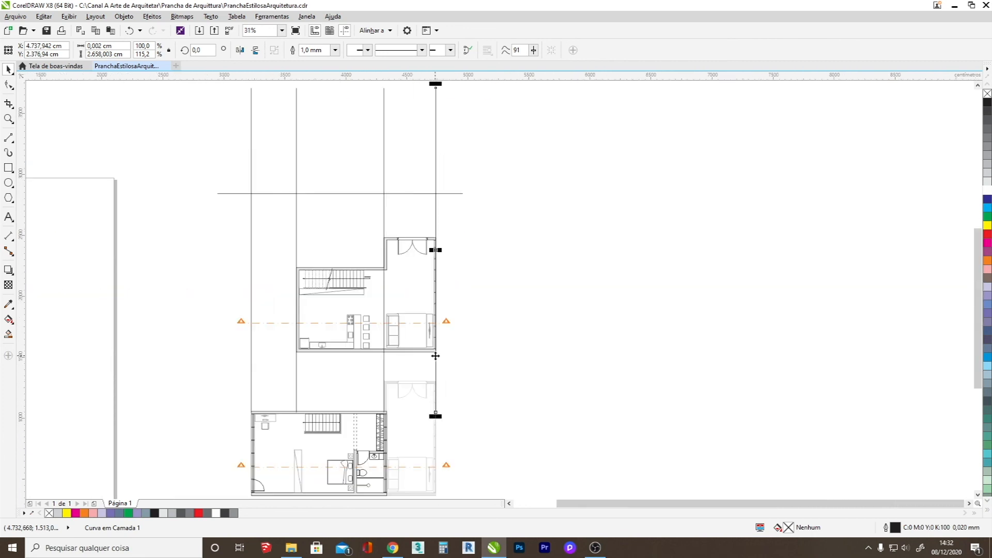
pyautogui.hotkey('ctrl', 's')
# Draw a floor slab rectangle about 1,146 cm wide under the ground line, between the upper plan's outer projection lines, and set its height to 15 cm.
pyautogui.scroll(1, 396, 97)
pyautogui.click(8, 169)
pyautogui.scroll(1, 202, 293)
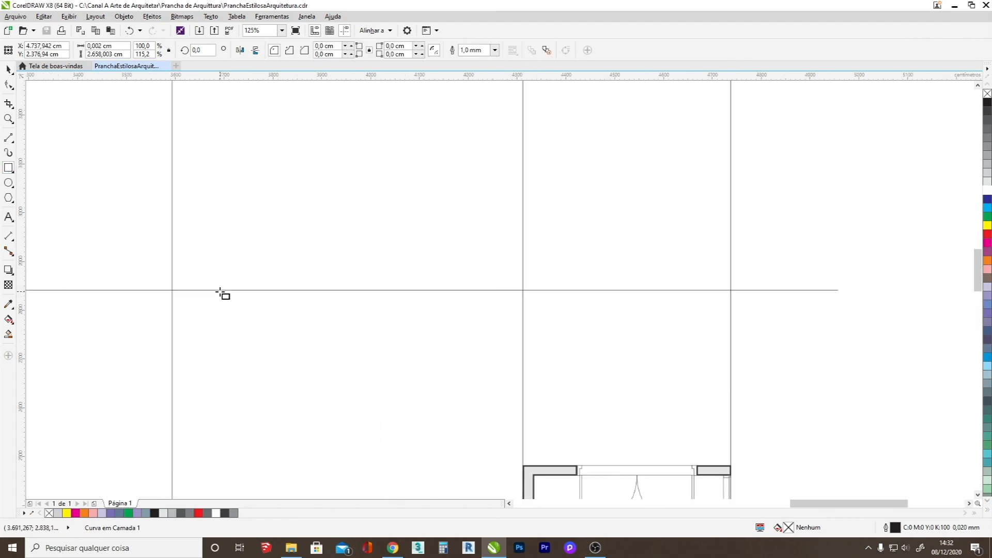
pyautogui.moveTo(174, 291); pyautogui.dragTo(731, 304)
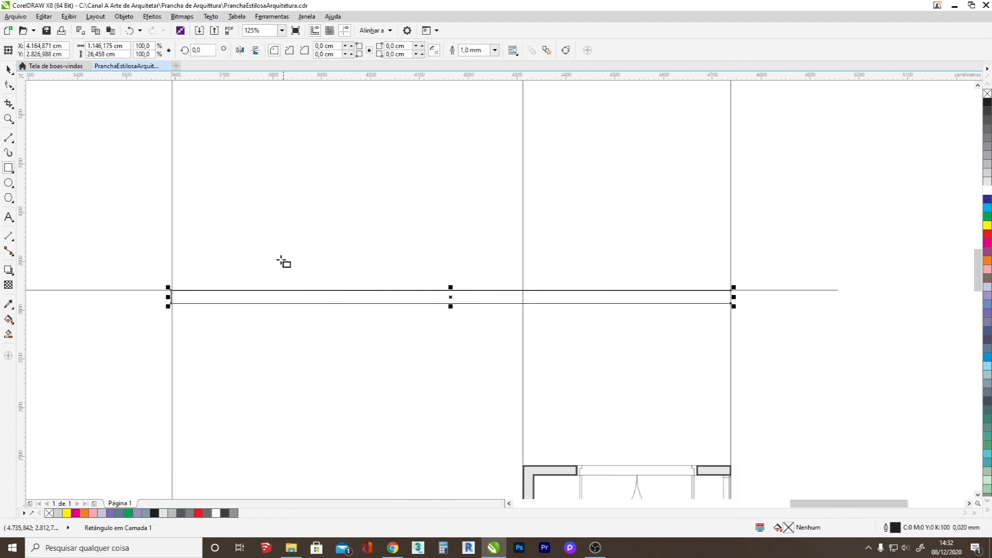
pyautogui.click(117, 52)
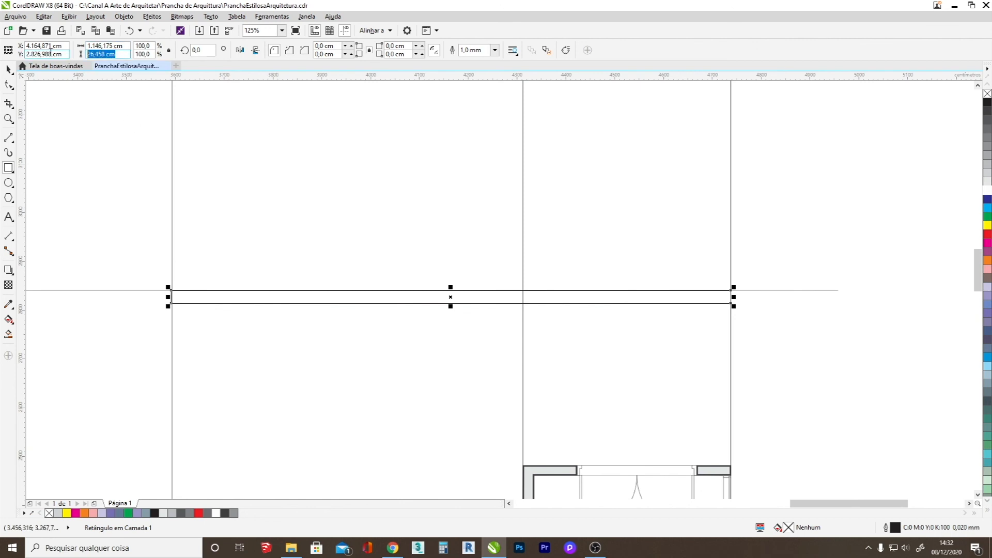
pyautogui.write('15')
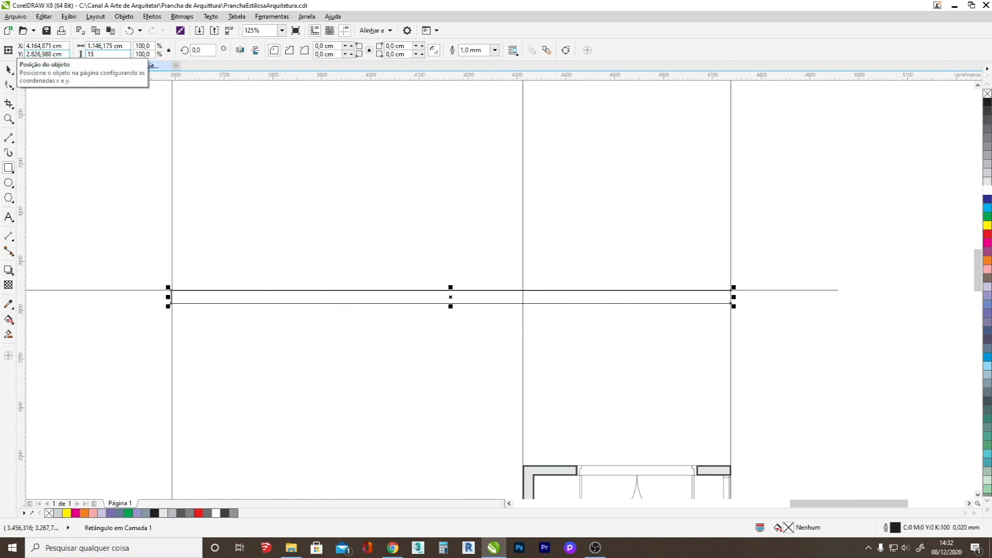
pyautogui.press('Return')
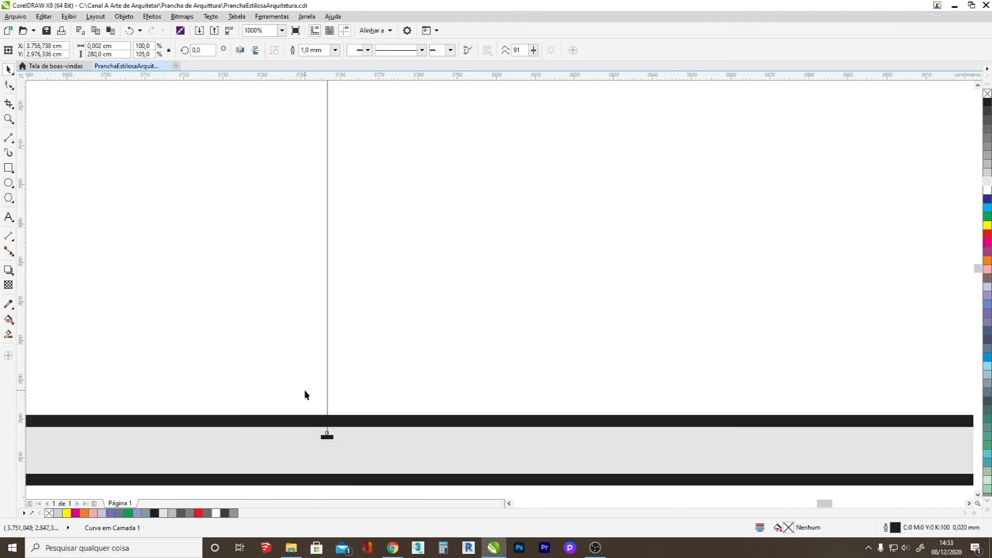
# Rest the 280 cm vertical height line on the floor slab and copy the slab up to the line's upper end.
pyautogui.moveTo(328, 386); pyautogui.dragTo(326, 372)
pyautogui.scroll(-3, 326, 372)
pyautogui.click(337, 410)
pyautogui.scroll(-2, 338, 409)
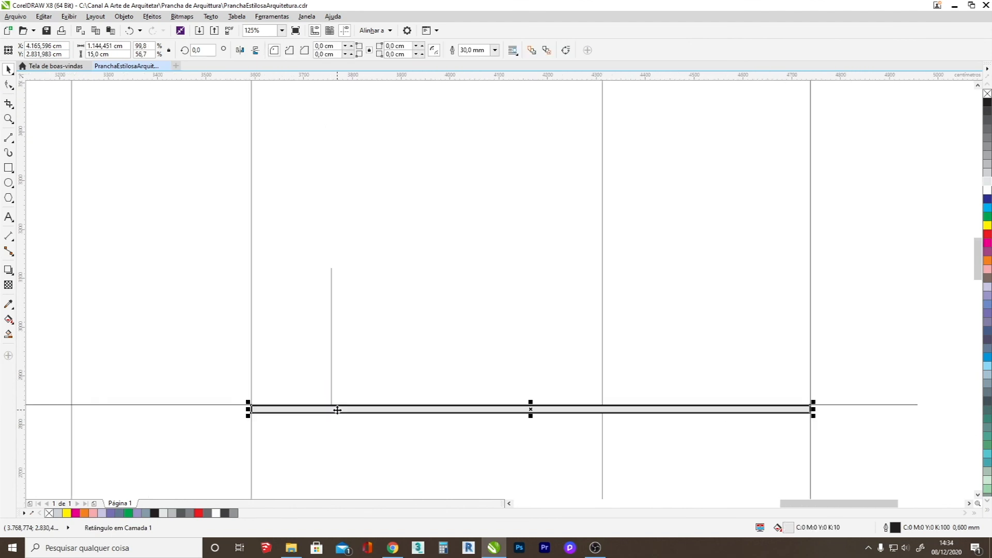
pyautogui.moveTo(337, 409); pyautogui.dragTo(354, 281)
pyautogui.rightClick(354, 281)
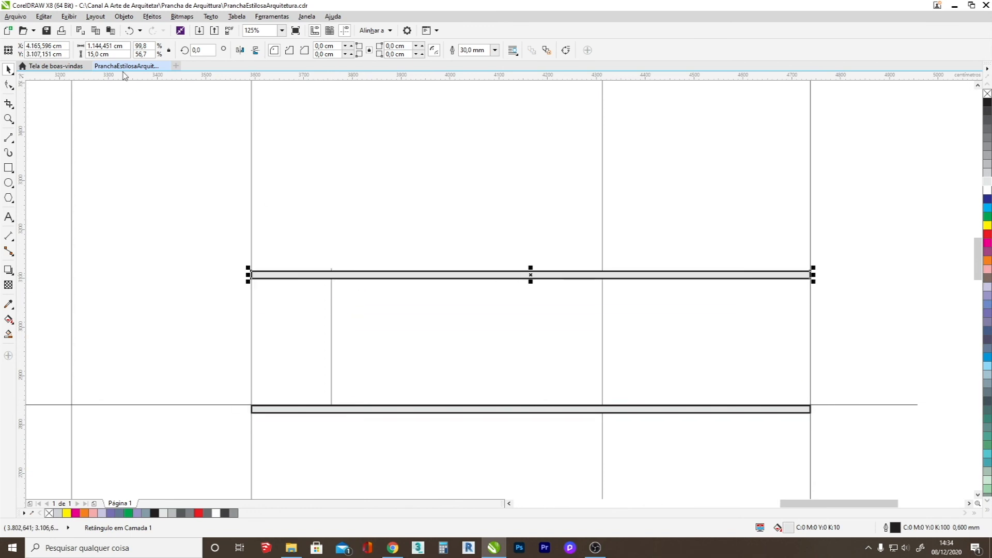
# Set the copied upper slab's height to 10 cm.
pyautogui.doubleClick(101, 54)
pyautogui.write('10')
pyautogui.press('Return')
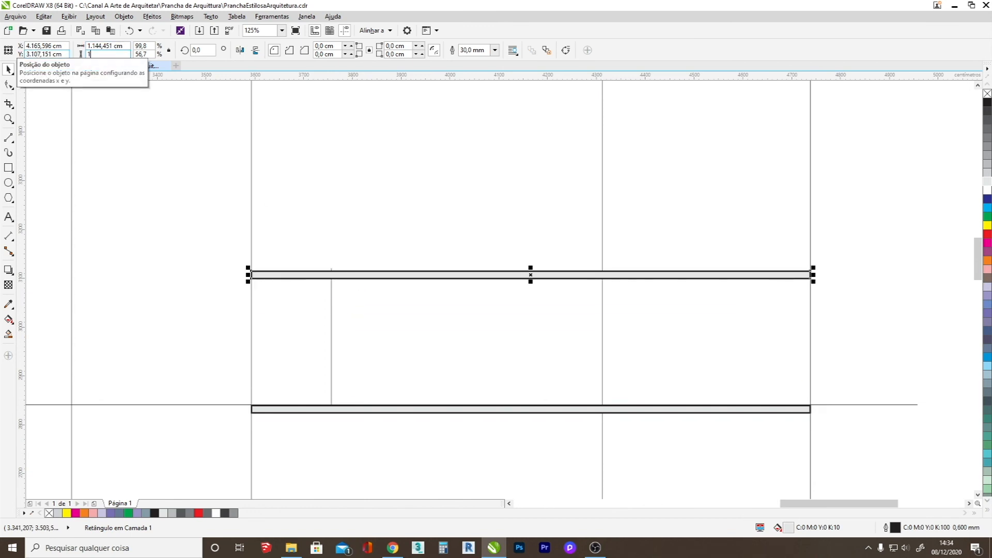
# Raise the upper slab and nudge it until its underside meets the top end of the 280 cm height line.
pyautogui.scroll(5, 328, 268)
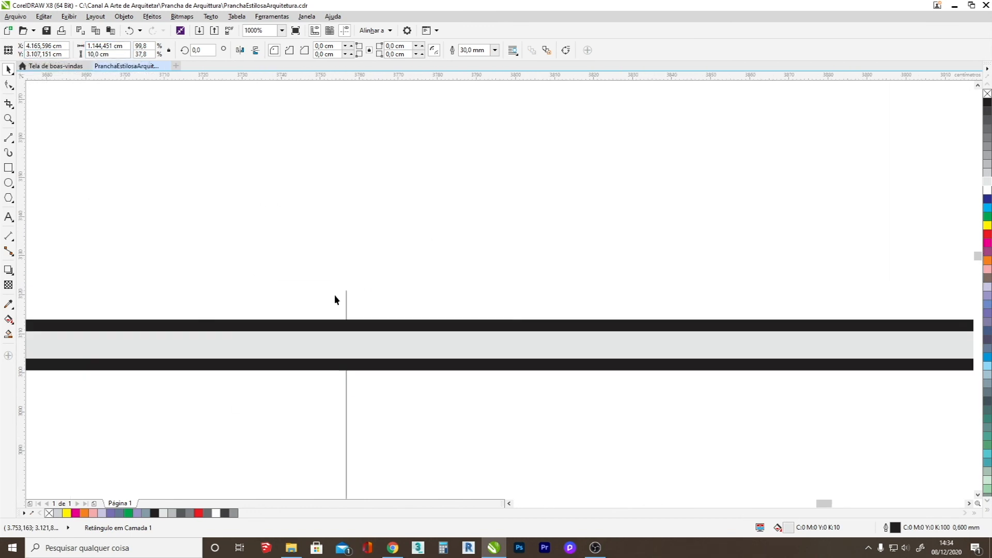
pyautogui.moveTo(367, 325); pyautogui.dragTo(365, 291)
pyautogui.press('Down')
pyautogui.press('Down')
pyautogui.press('Down')
pyautogui.press('Down')
pyautogui.press('Up')
pyautogui.press('Up')
pyautogui.scroll(-6, 365, 292)
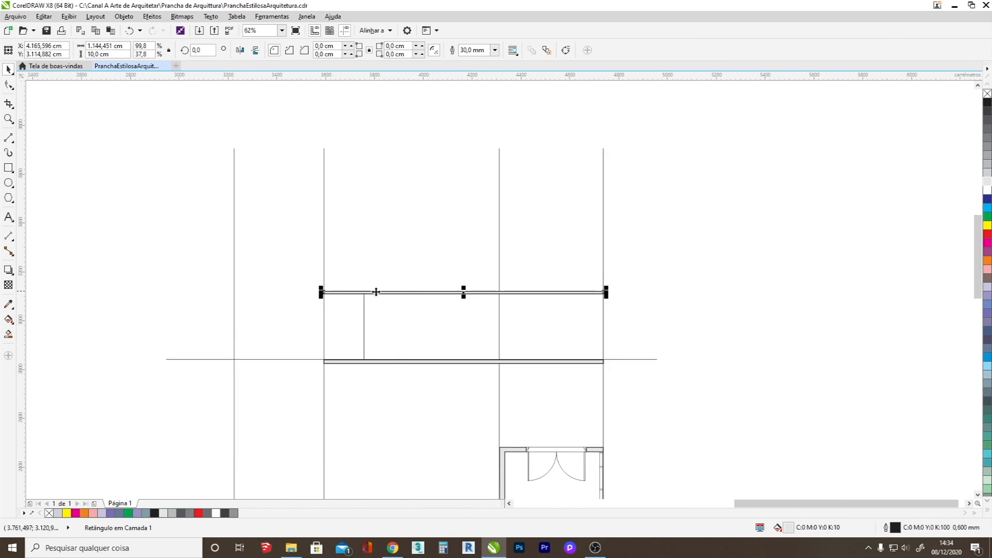
# Delete the 280 cm vertical height line between the two slabs.
pyautogui.click(692, 292)
pyautogui.click(363, 325)
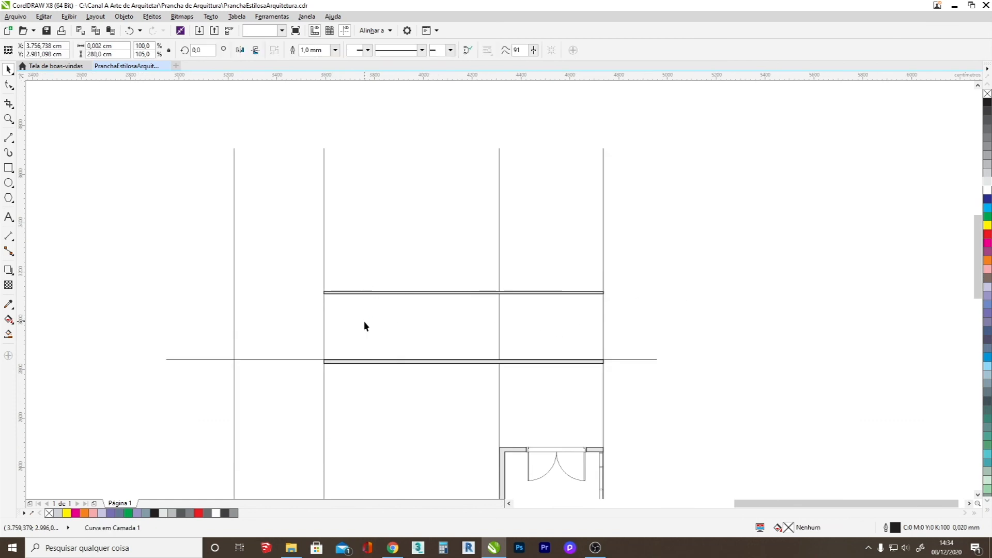
pyautogui.press('Delete')
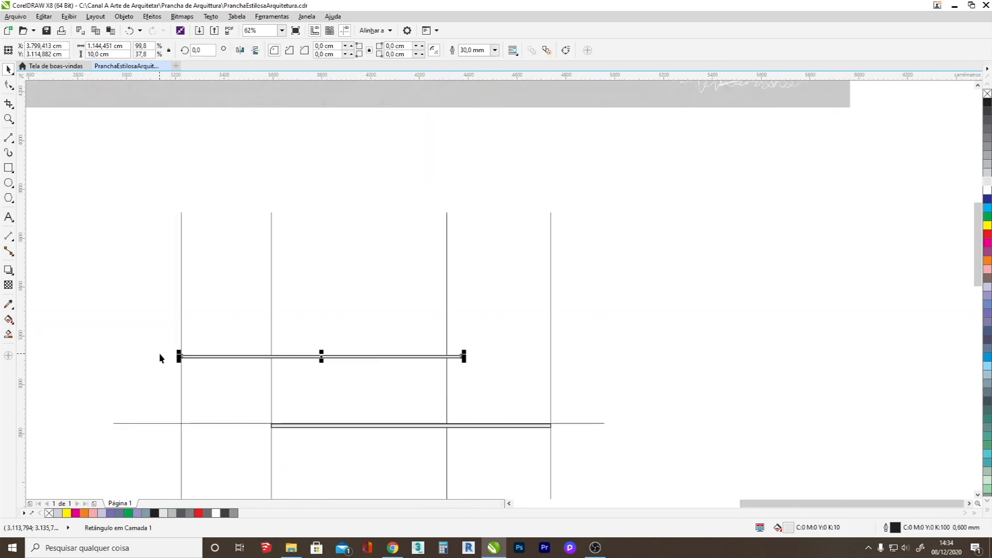
# Align the upper slab's left end with the first projection line and shorten it to about 1,085 cm, ending near the third projection line.
pyautogui.scroll(10, 227, 335)
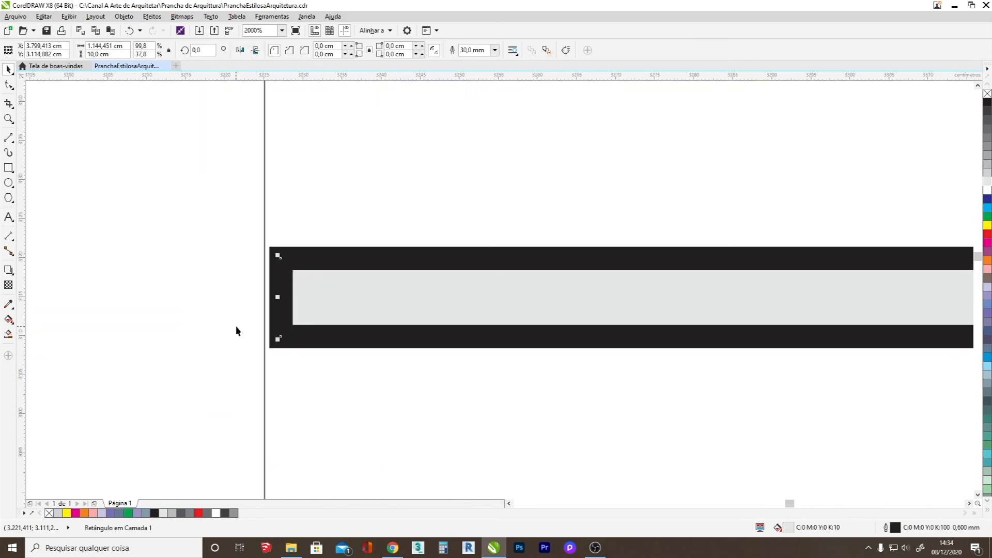
pyautogui.scroll(-2, 237, 326)
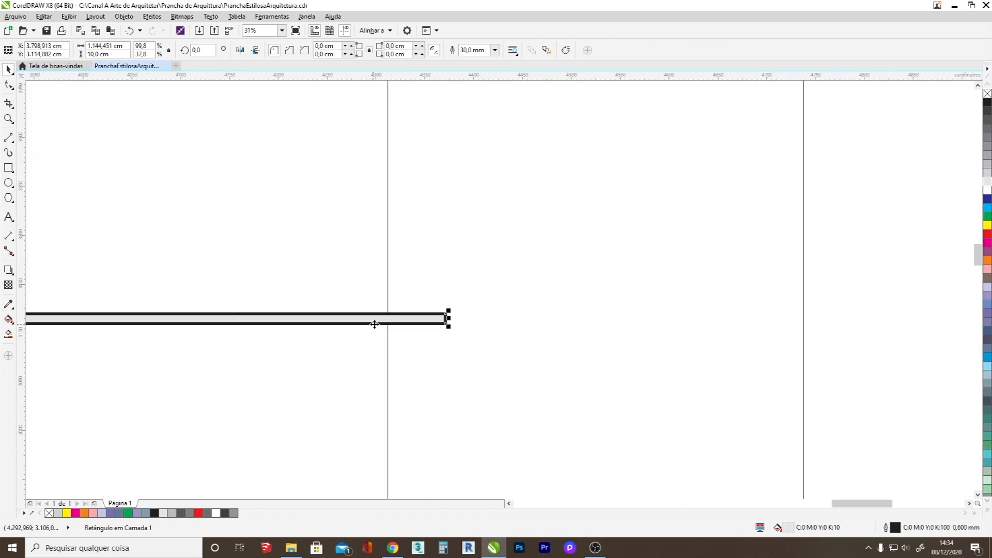
pyautogui.scroll(2, 424, 321)
pyautogui.moveTo(474, 319); pyautogui.dragTo(355, 319)
pyautogui.scroll(5, 355, 318)
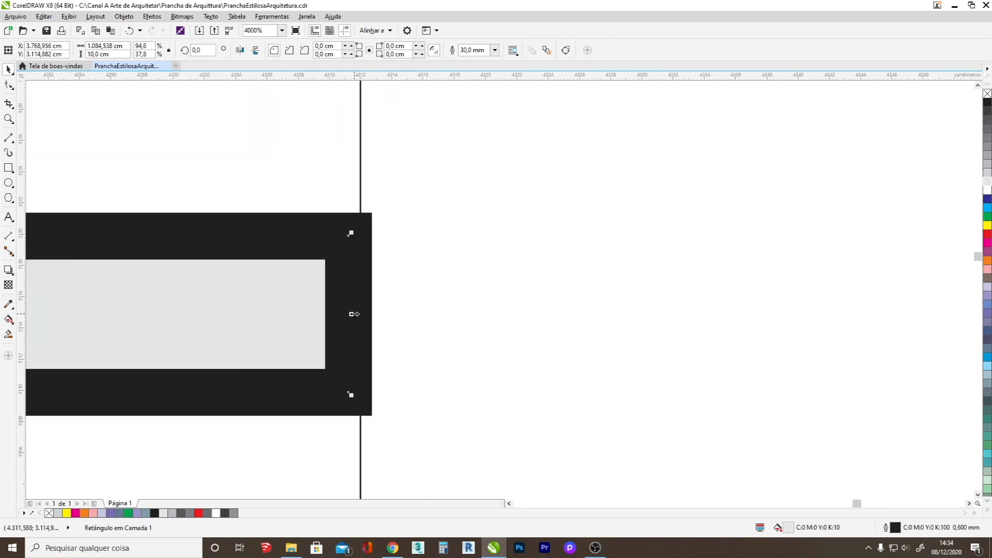
pyautogui.scroll(-5, 353, 315)
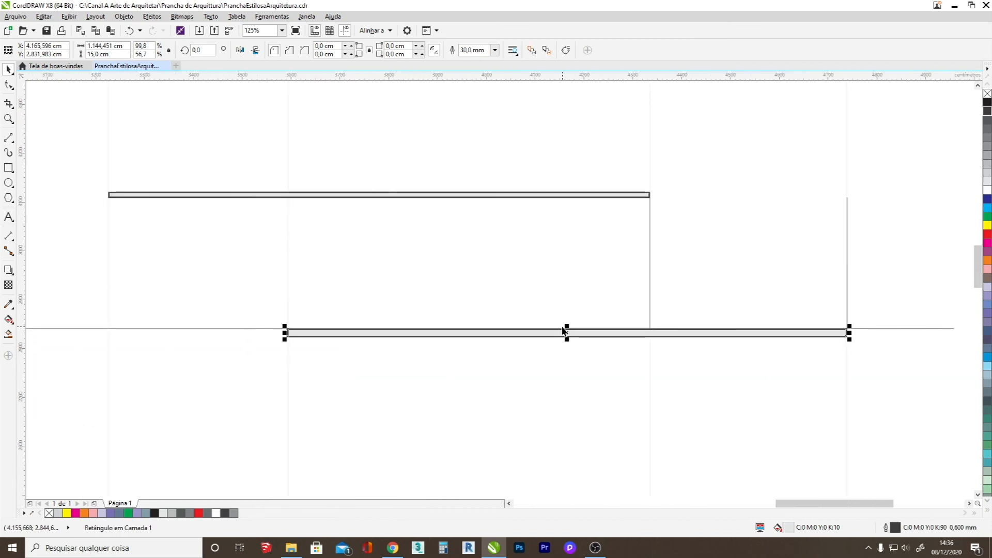
# Copy the lower slab rotated 90° as a vertical wall, set its width to 20 cm and move it toward the slab's left end.
pyautogui.click(563, 332)
pyautogui.moveTo(845, 318); pyautogui.dragTo(561, 189)
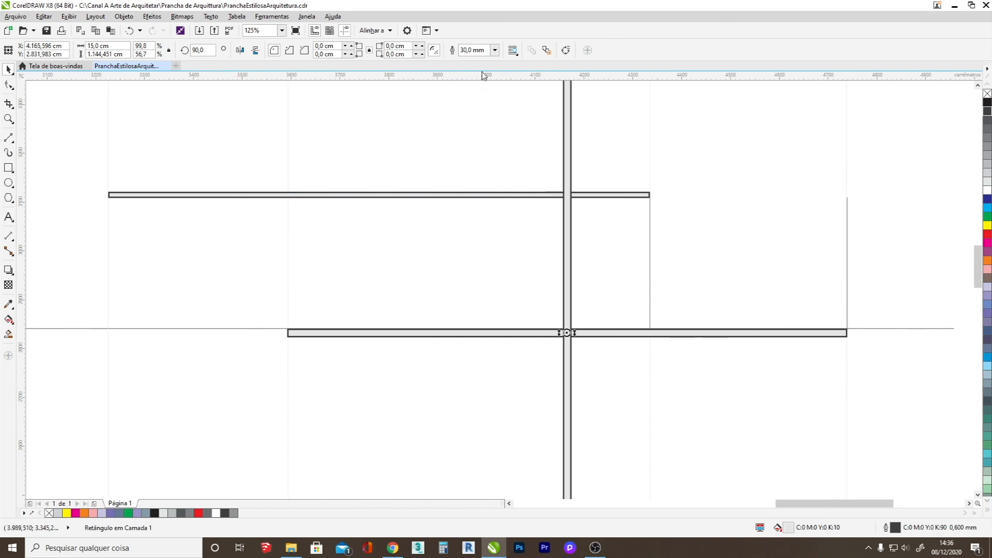
pyautogui.doubleClick(94, 46)
pyautogui.write('20')
pyautogui.press('Return')
pyautogui.scroll(-4, 473, 307)
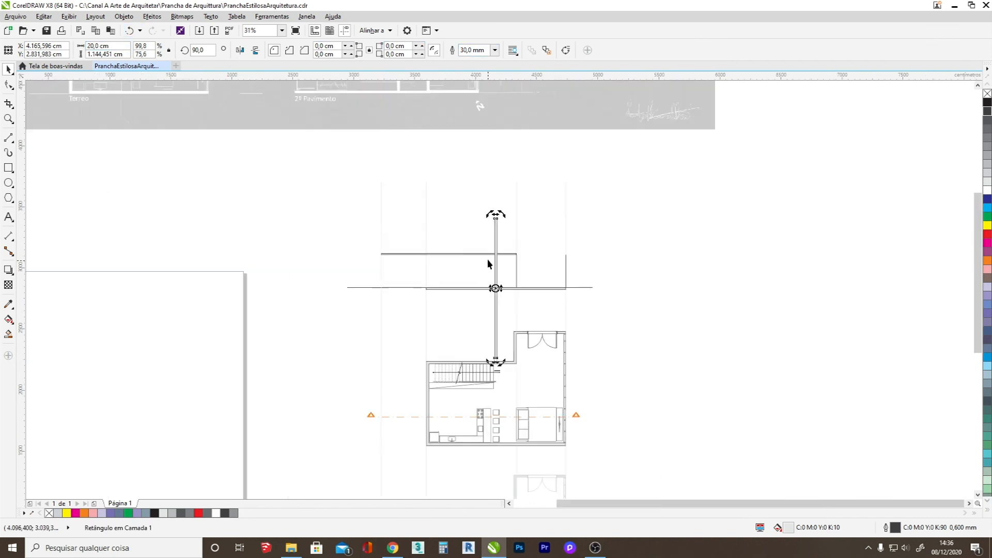
pyautogui.moveTo(497, 260); pyautogui.dragTo(432, 199)
# Examine the ground floor and Segundo Pavimento plans up close, including the orange dimension labels on the upper floor.
pyautogui.scroll(5, 459, 261)
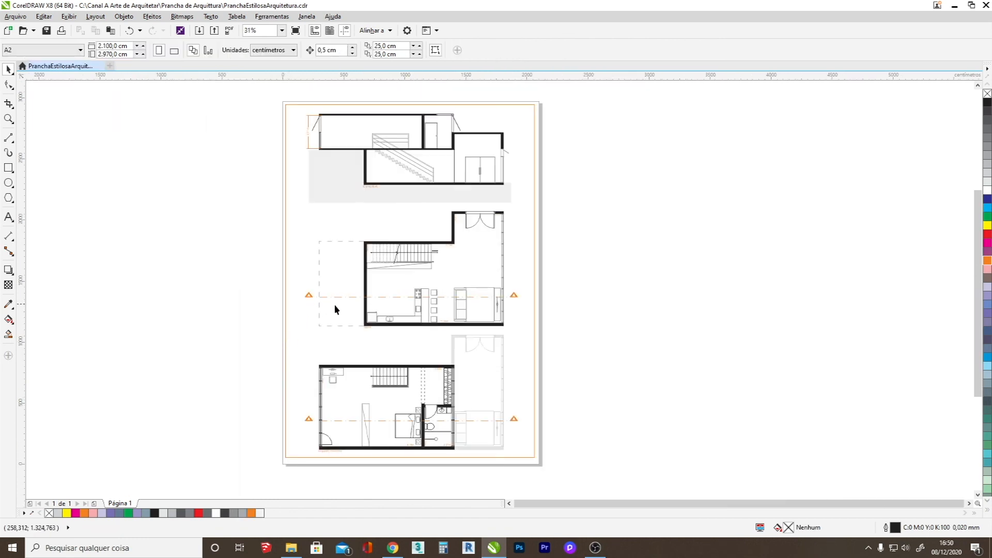
pyautogui.hscroll(-1, 375, 313)
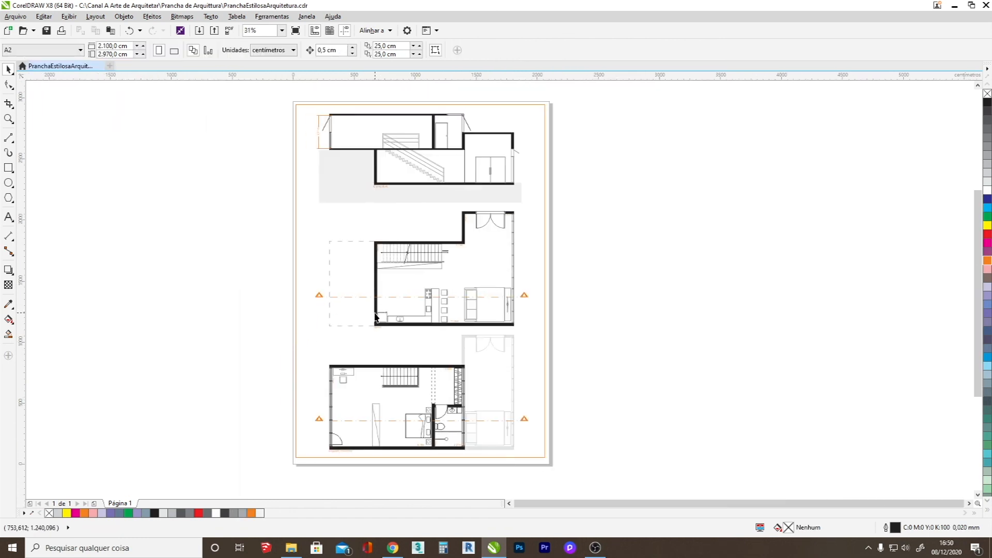
pyautogui.scroll(1, 375, 315)
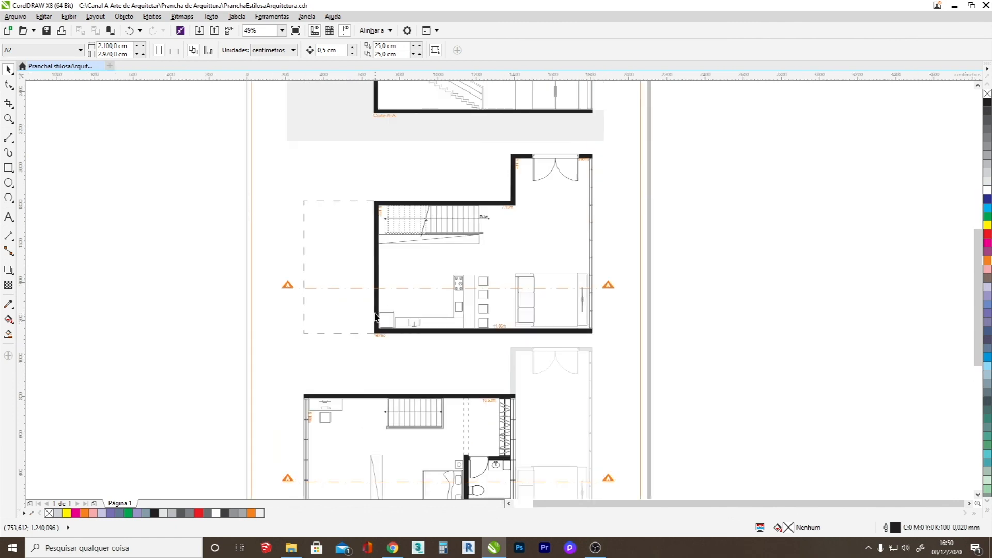
pyautogui.scroll(-3, 429, 306)
pyautogui.scroll(3, 428, 344)
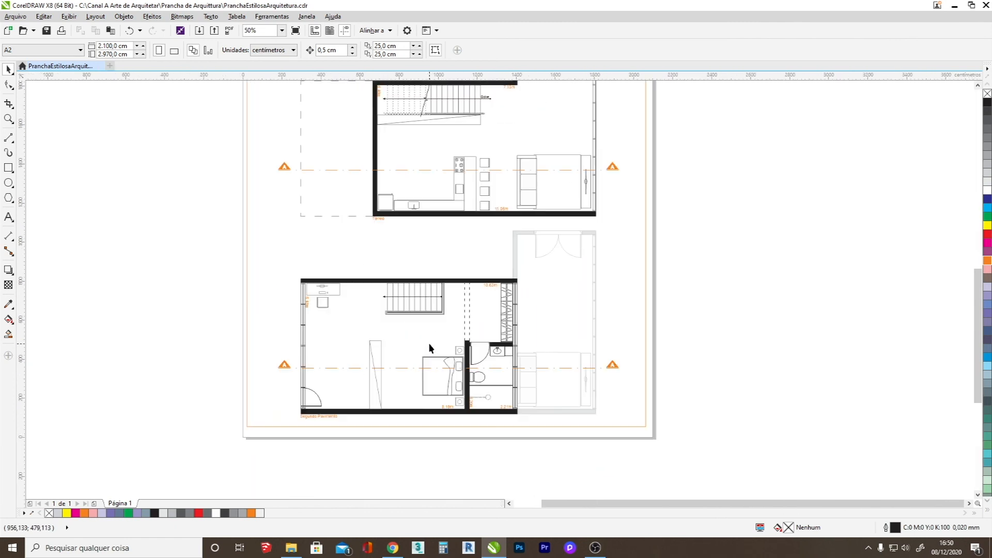
pyautogui.scroll(1, 436, 362)
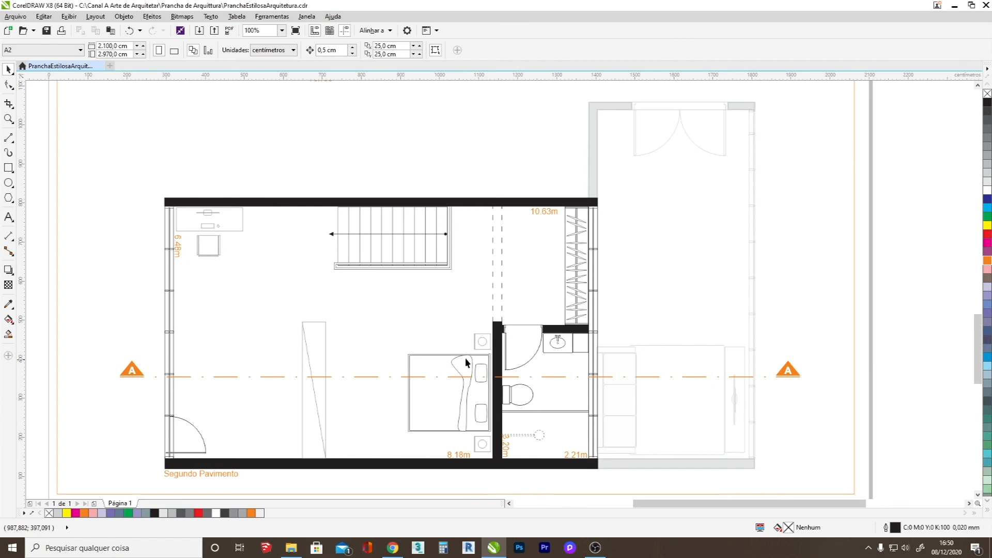
pyautogui.click(552, 213)
pyautogui.click(179, 253)
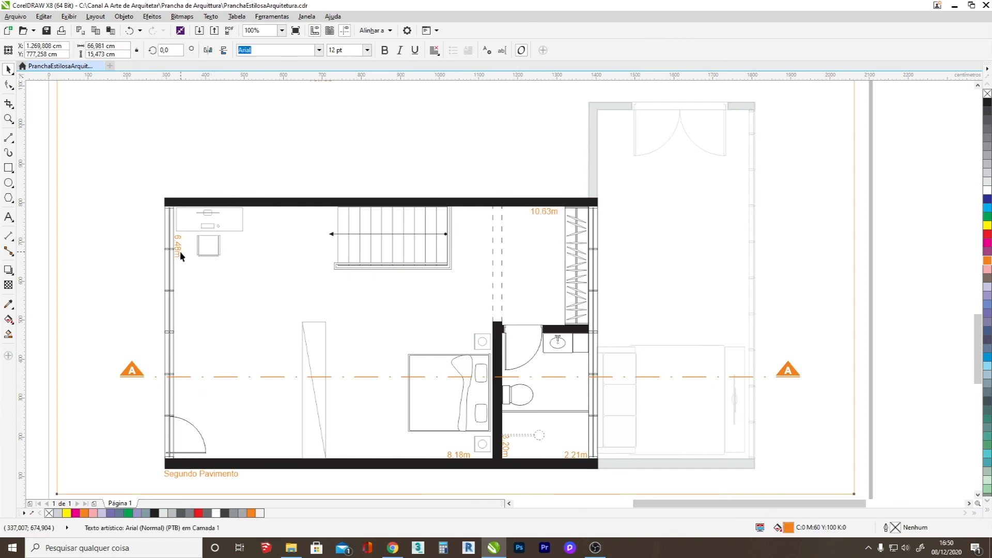
pyautogui.click(177, 249)
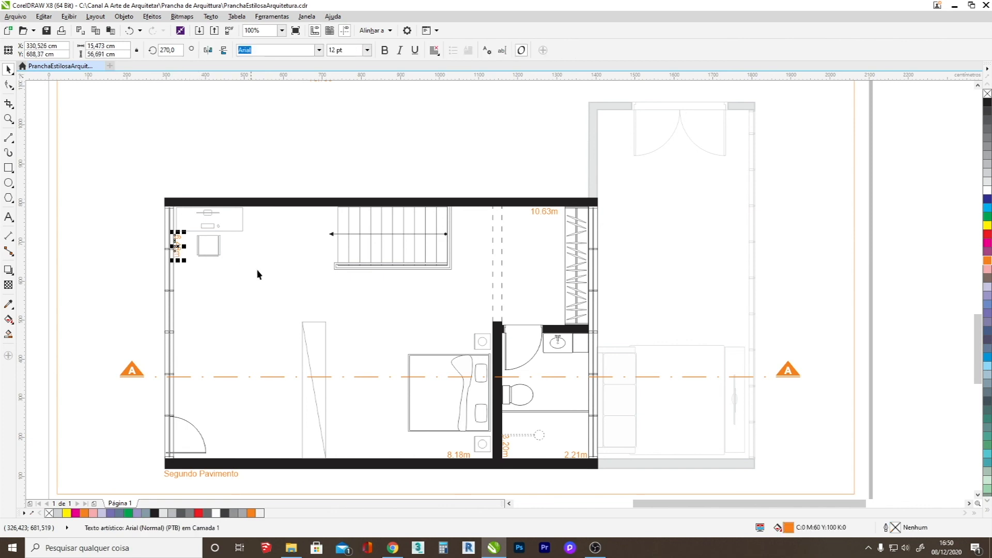
pyautogui.click(491, 146)
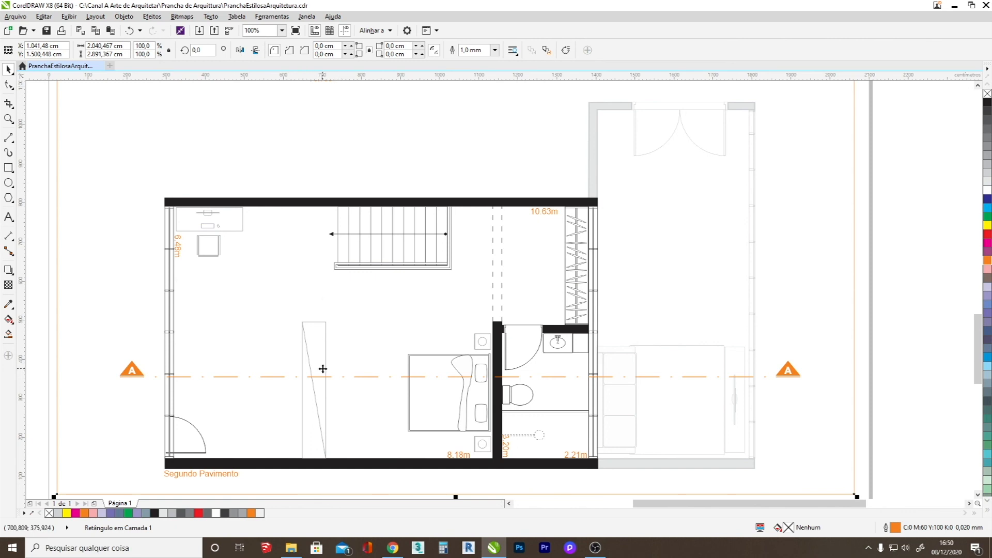
pyautogui.scroll(-2, 322, 372)
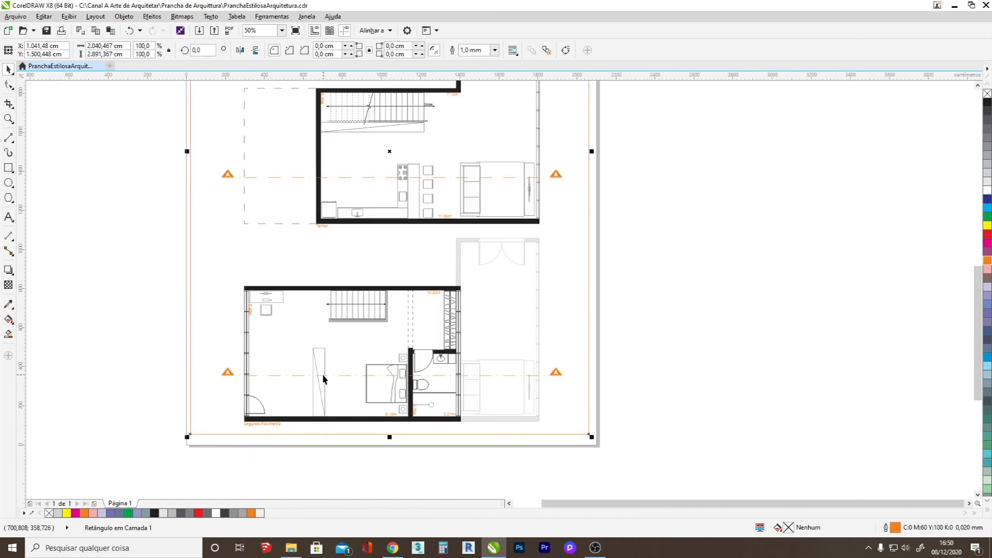
# Review the section drawing and the overall arrangement of the plans within the board's orange frame.
pyautogui.moveTo(976, 287); pyautogui.dragTo(969, 213)
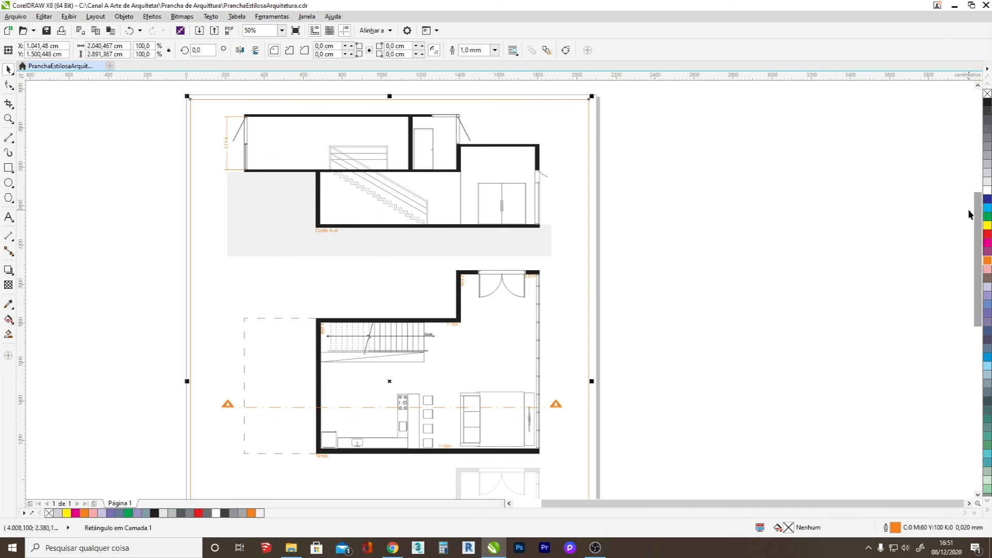
pyautogui.scroll(-1, 682, 254)
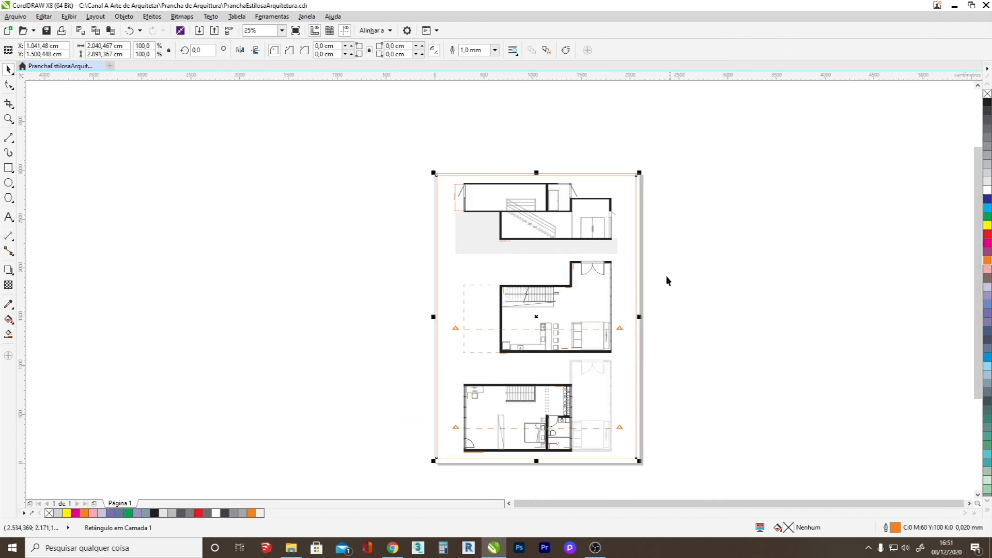
pyautogui.click(689, 395)
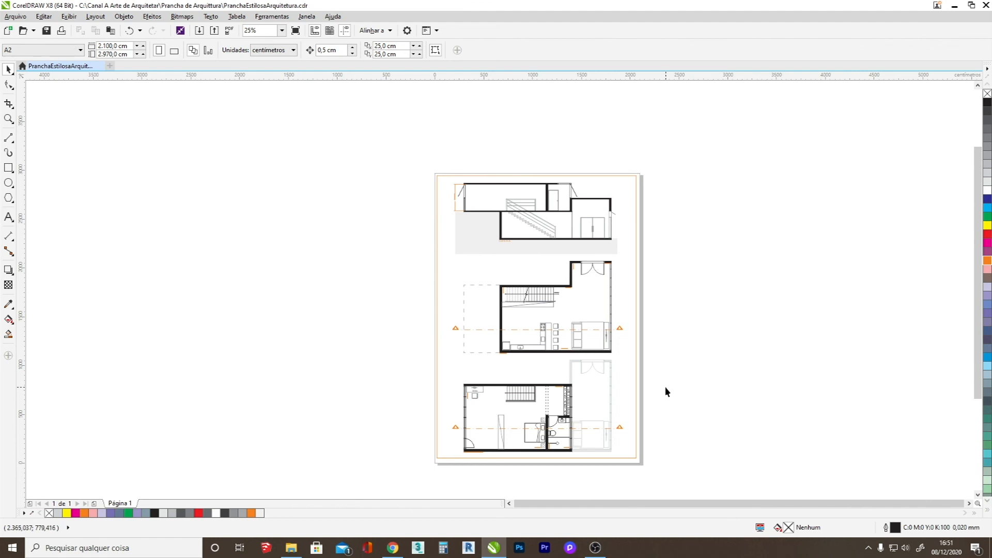
pyautogui.scroll(1, 665, 387)
pyautogui.scroll(1, 666, 388)
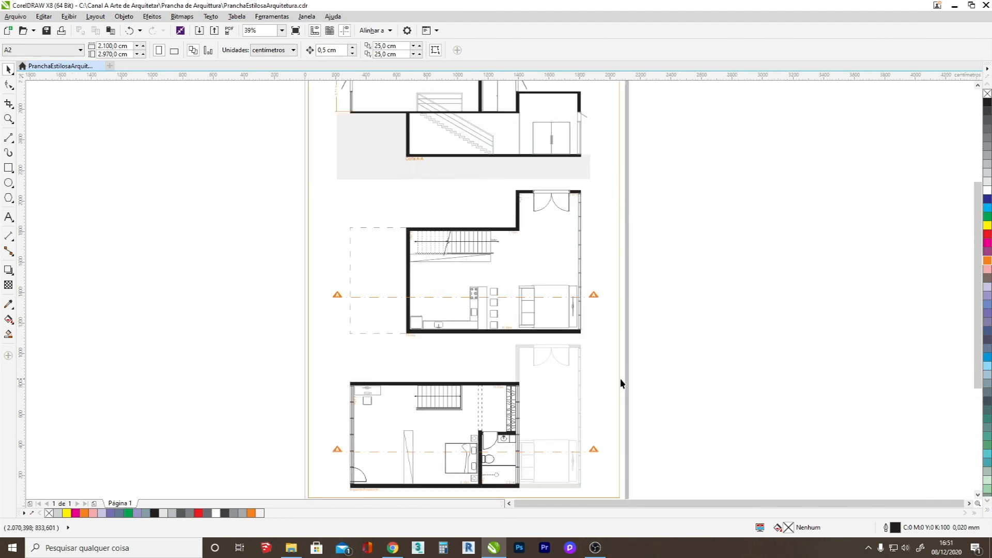
pyautogui.scroll(-1, 621, 383)
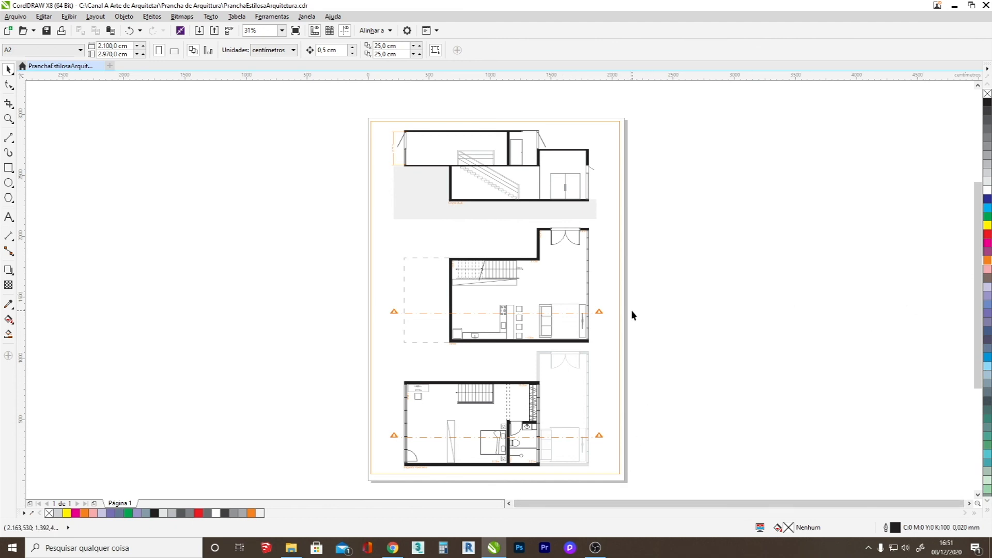
pyautogui.scroll(-2, 578, 310)
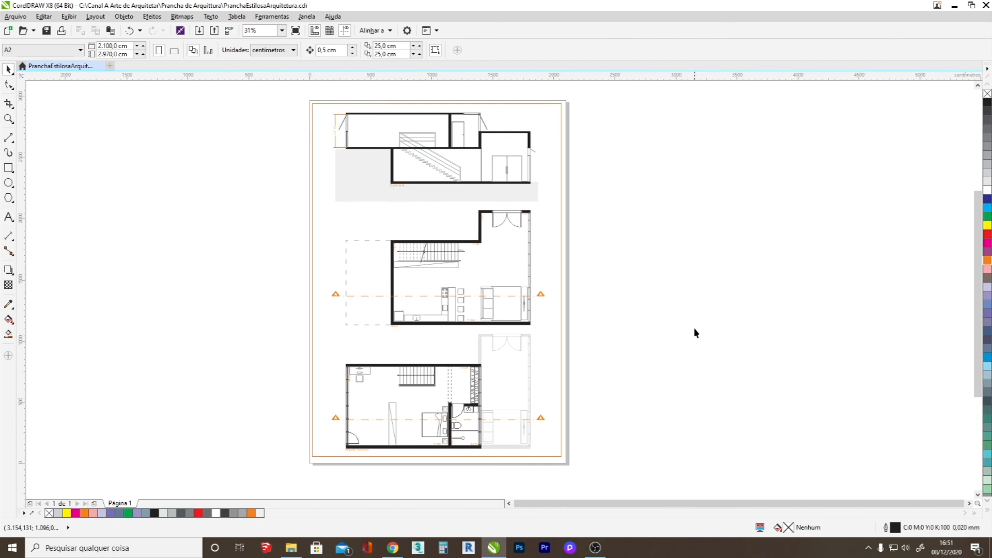
# Save the drawing and start exporting it as a JPG named PranchaEstilosaArquitetura in the Prancha de Arquitetura folder.
pyautogui.hotkey('ctrl', 's')
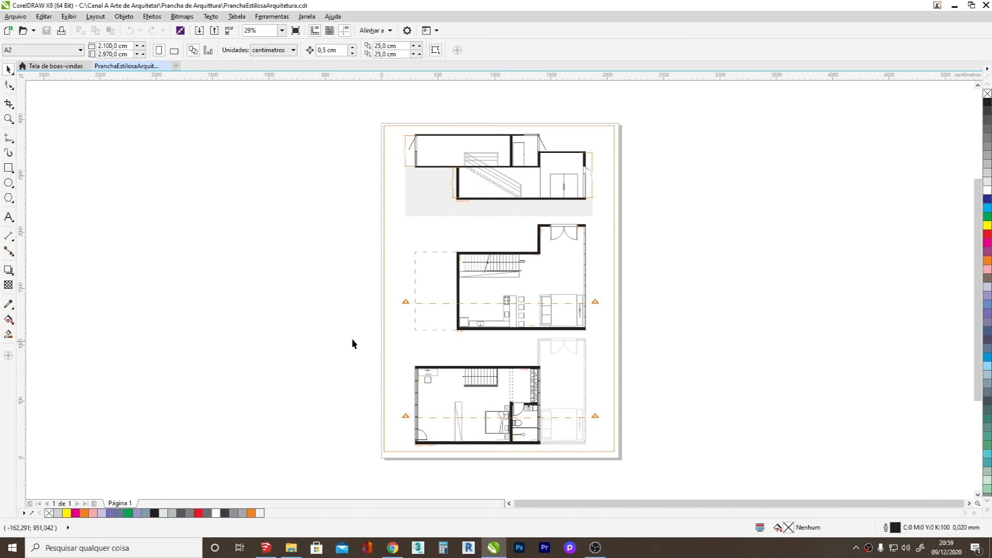
pyautogui.click(17, 17)
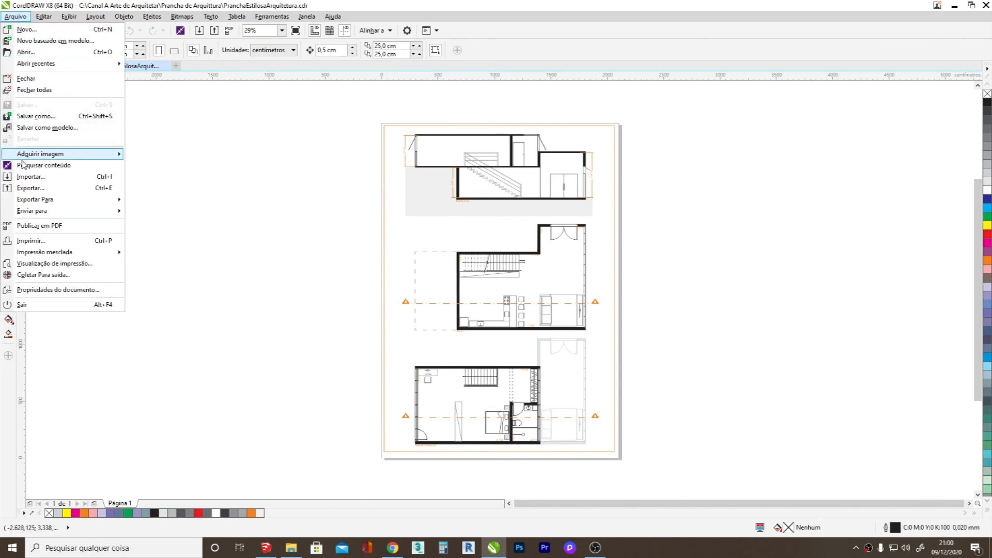
pyautogui.click(27, 189)
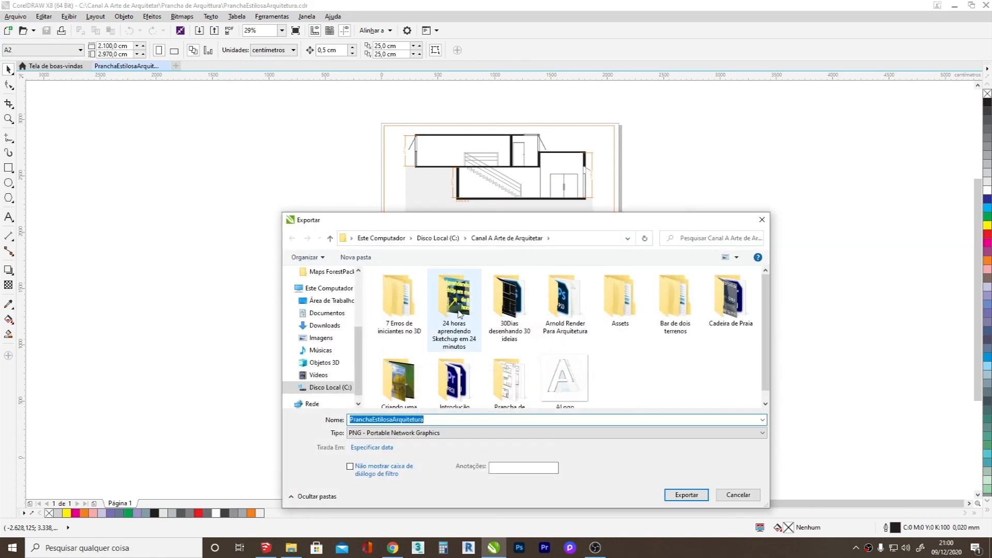
pyautogui.scroll(-1, 465, 356)
pyautogui.doubleClick(507, 371)
pyautogui.click(407, 437)
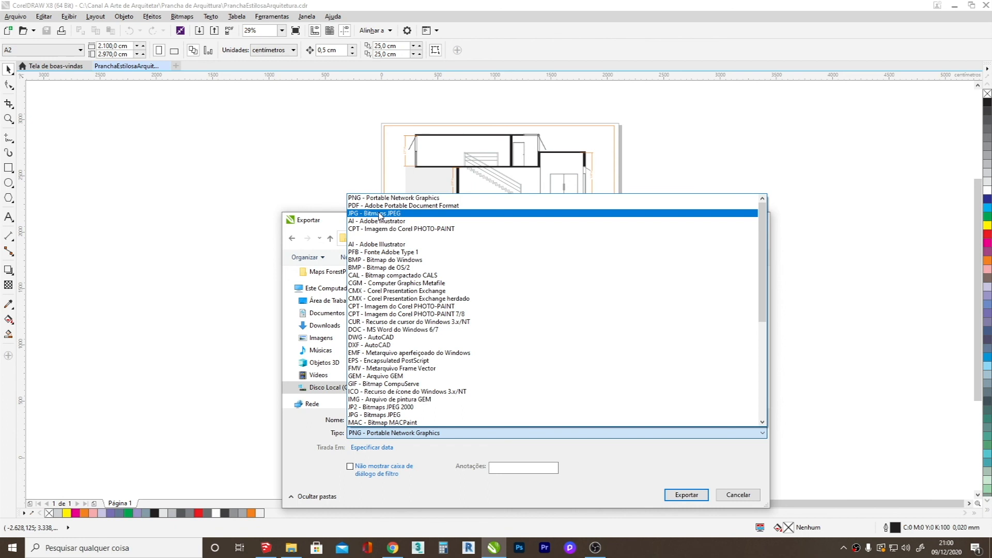
pyautogui.click(380, 213)
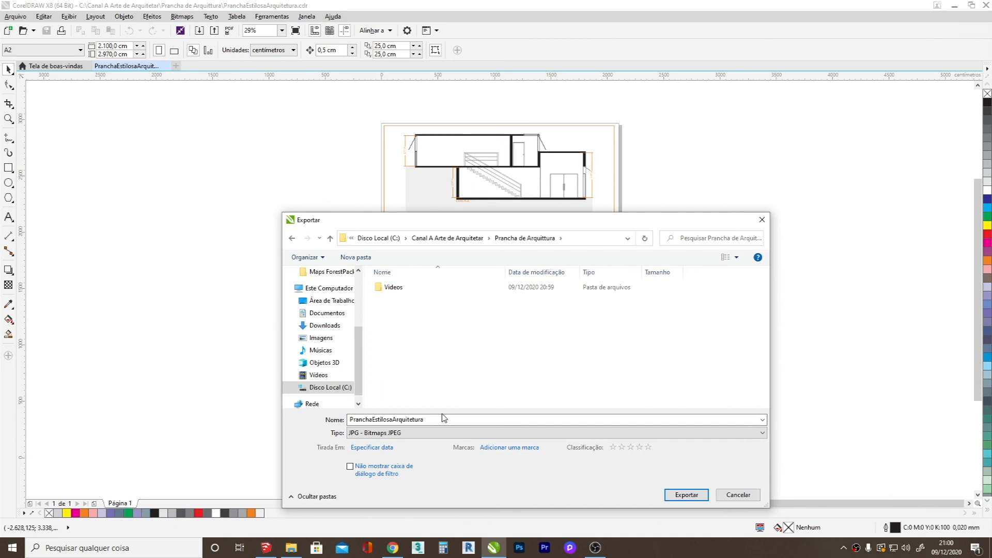
pyautogui.click(686, 494)
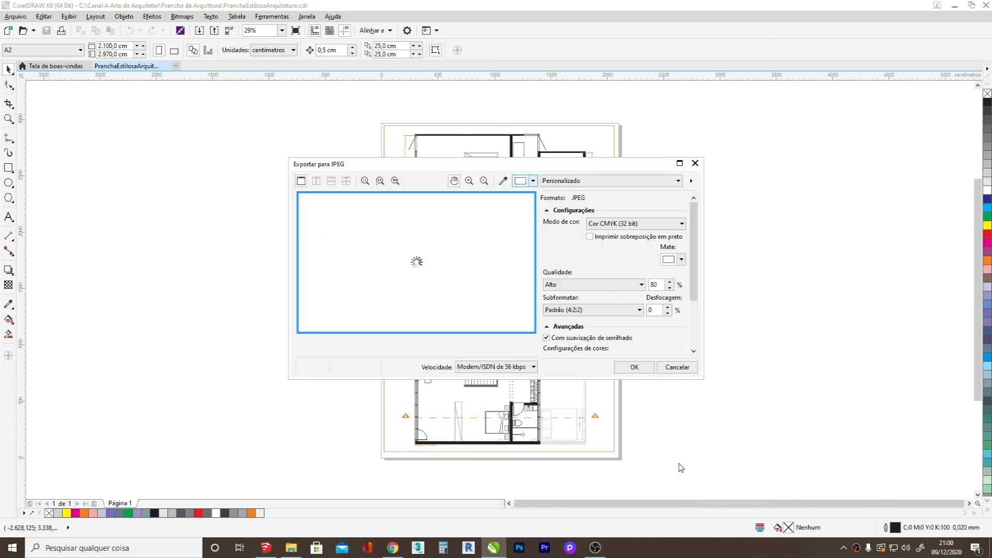
# Set the JPEG color mode to Cor RGB (24 bits) and complete the export.
pyautogui.click(607, 228)
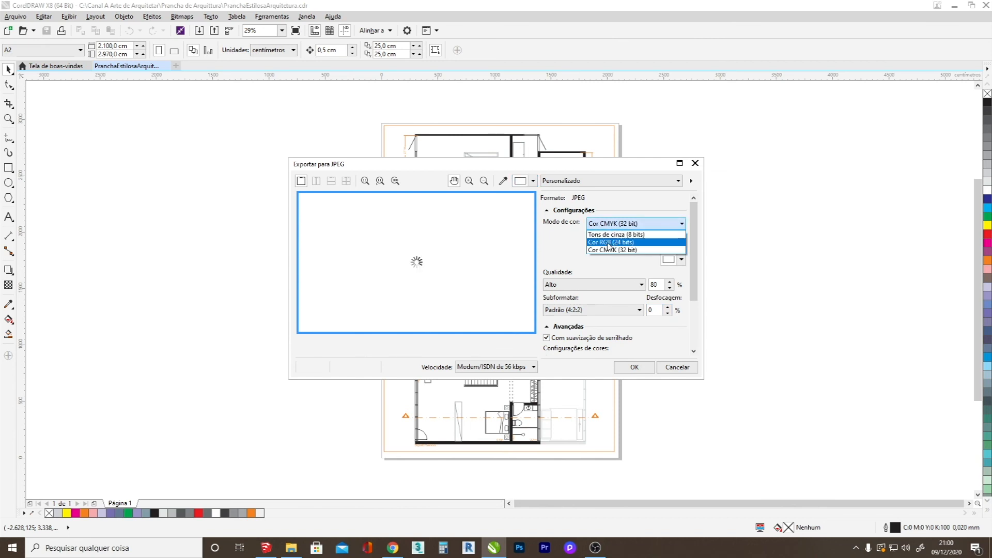
pyautogui.click(608, 243)
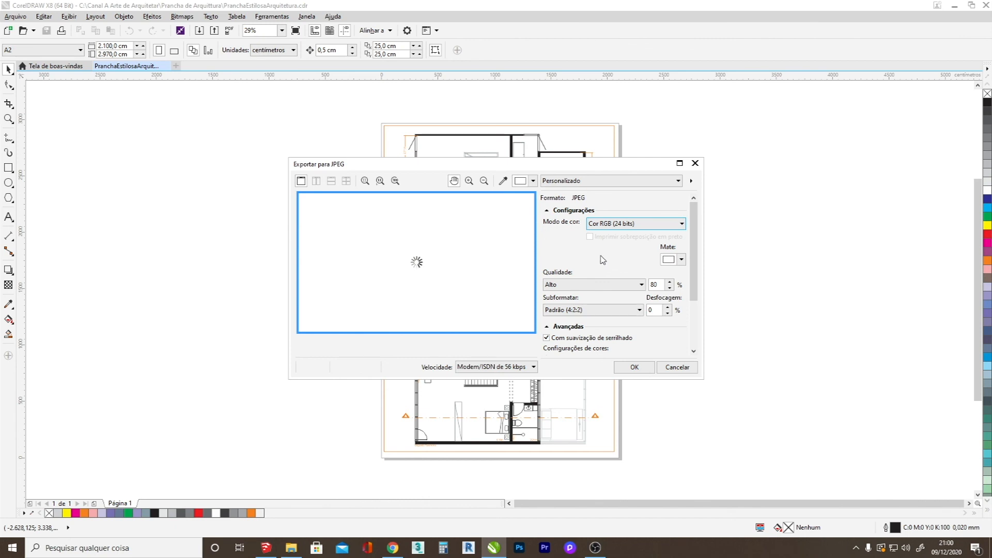
pyautogui.click(634, 368)
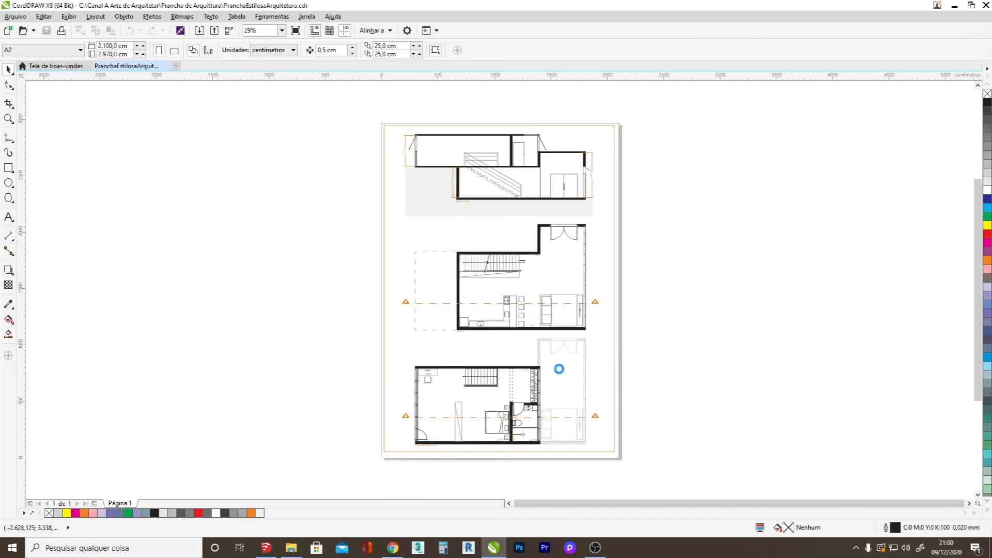